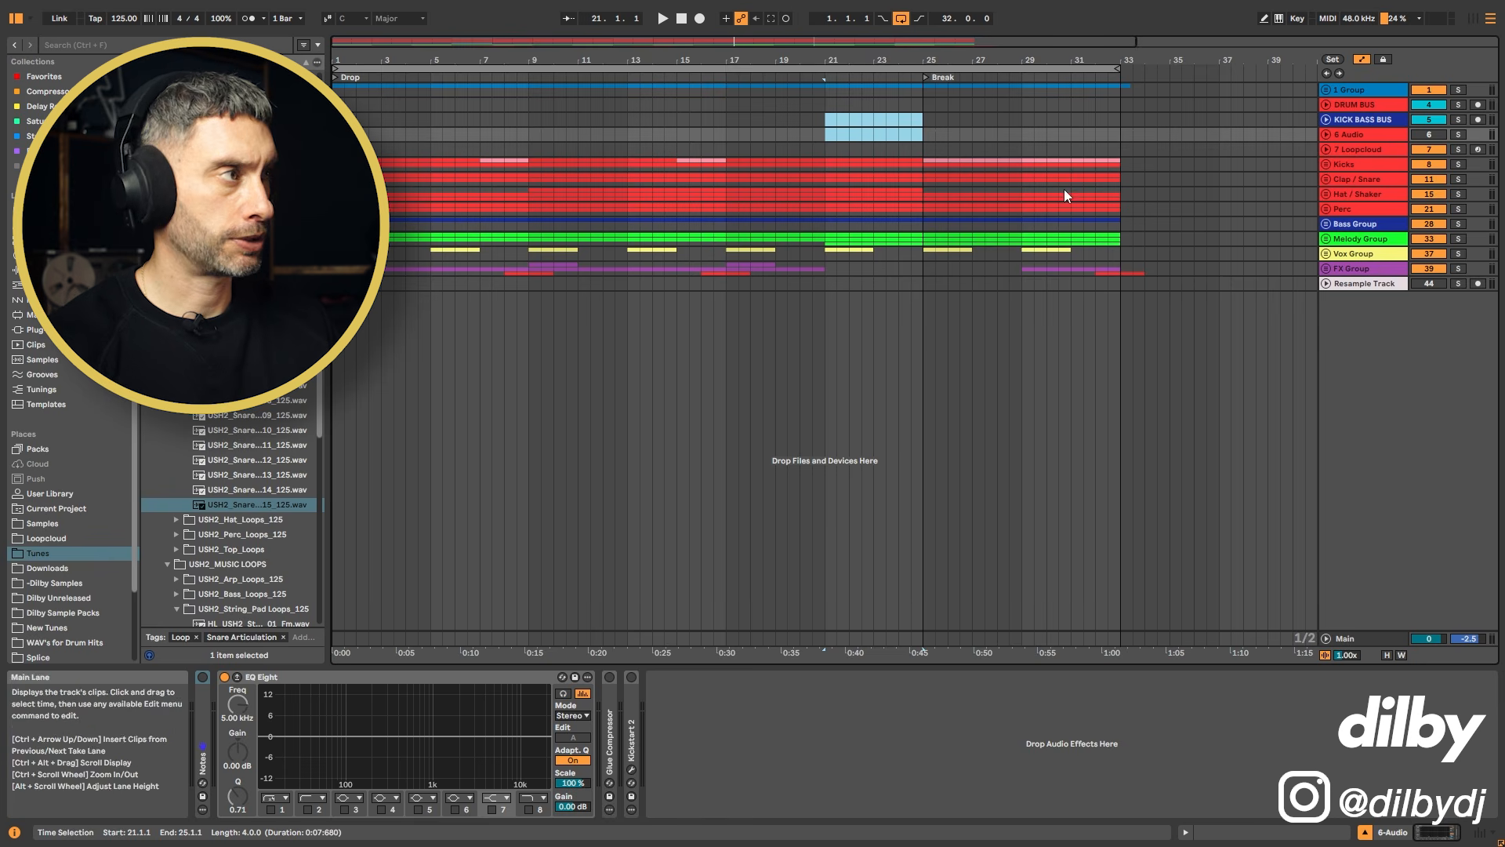
Step: Move the clip on the 6 Audio track one bar later so it starts at bar 22
{"action": "left_click", "coordinate": [1325, 238]}
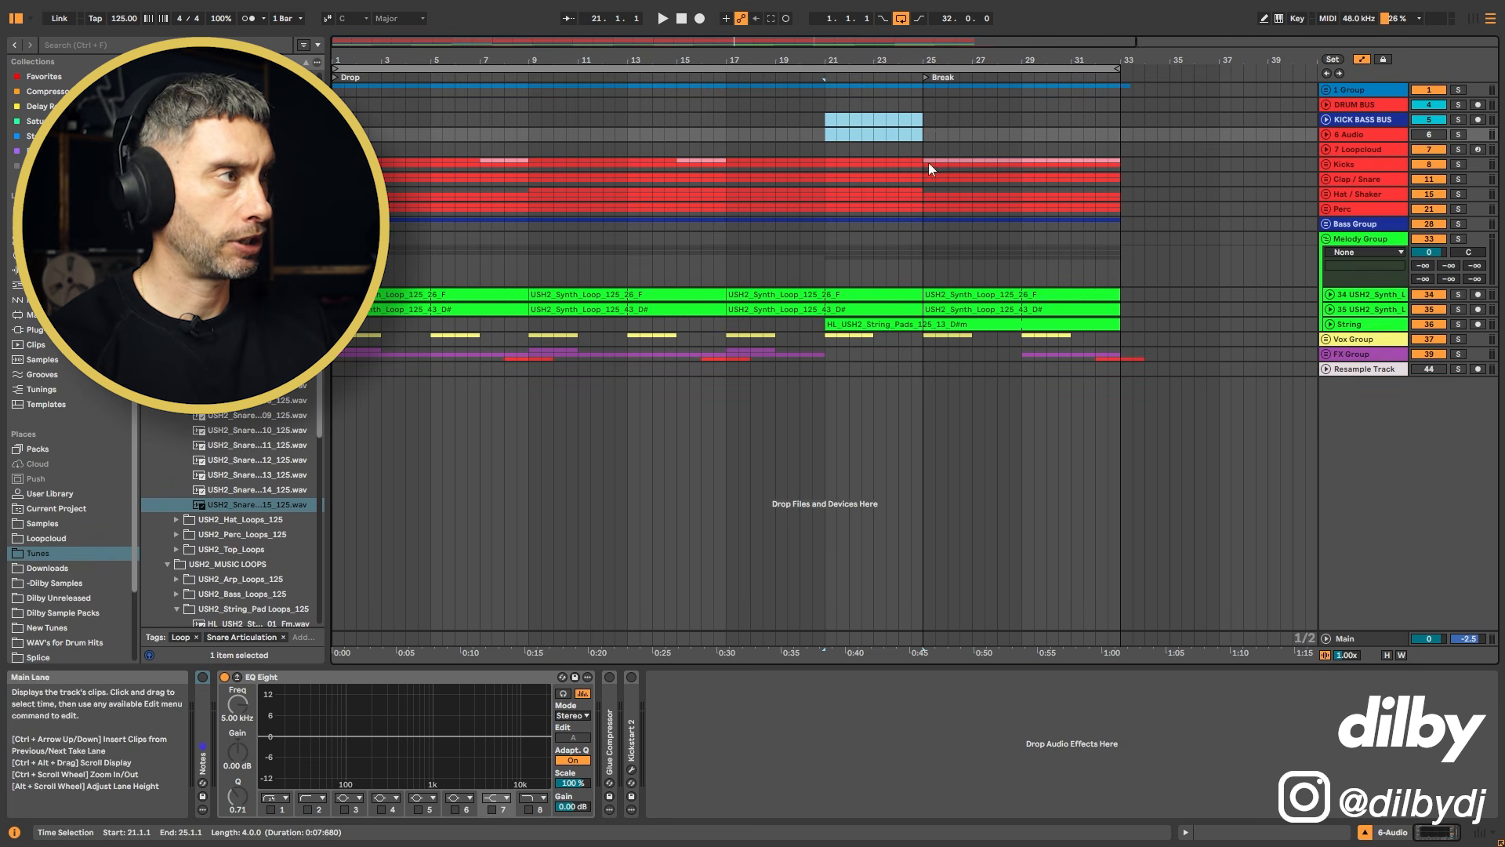
{"action": "left_click", "coordinate": [1331, 241]}
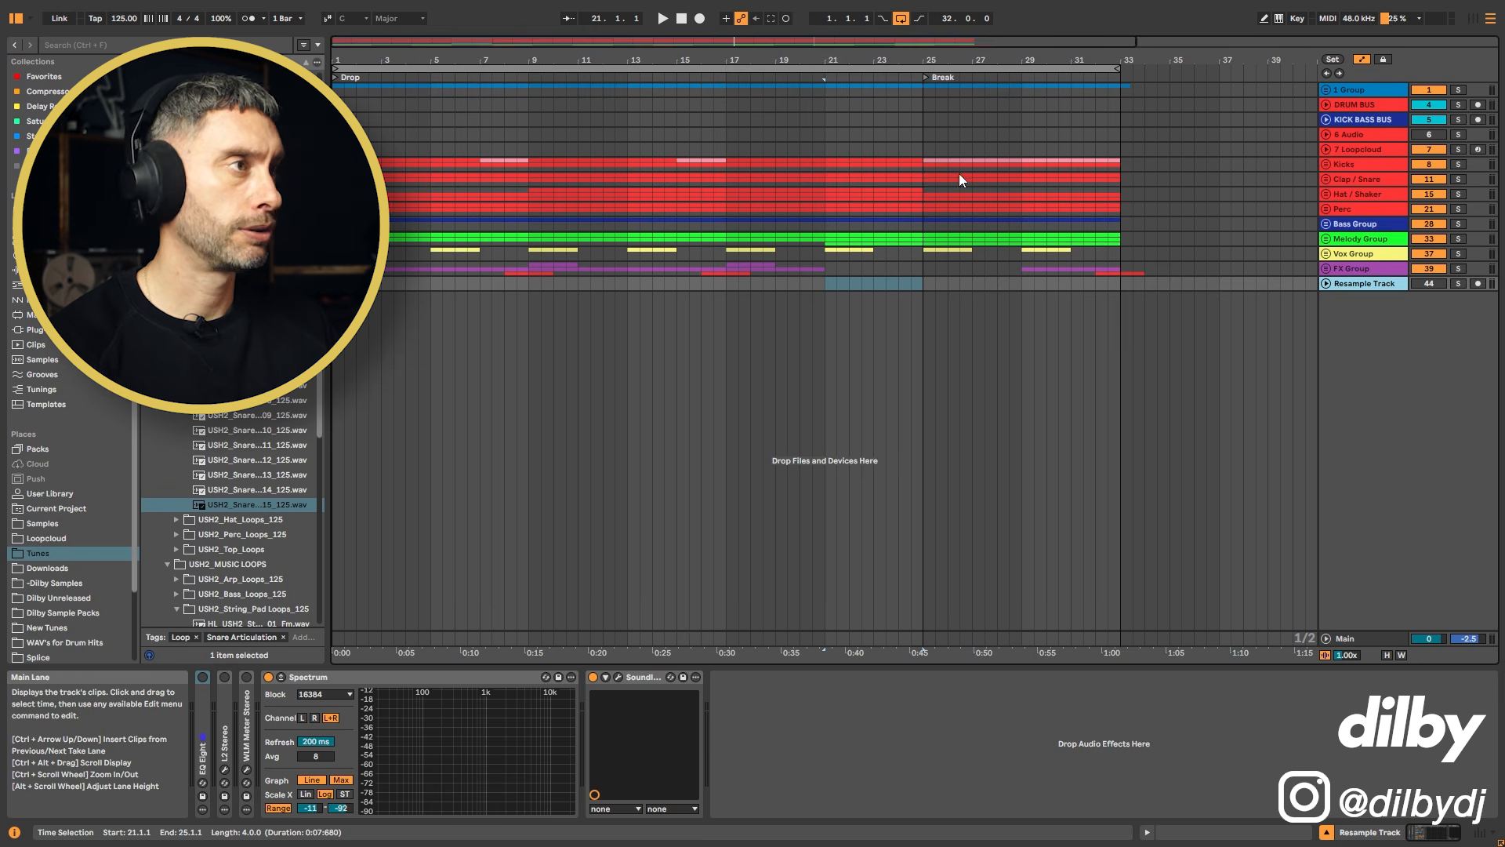
{"action": "left_click", "coordinate": [821, 276]}
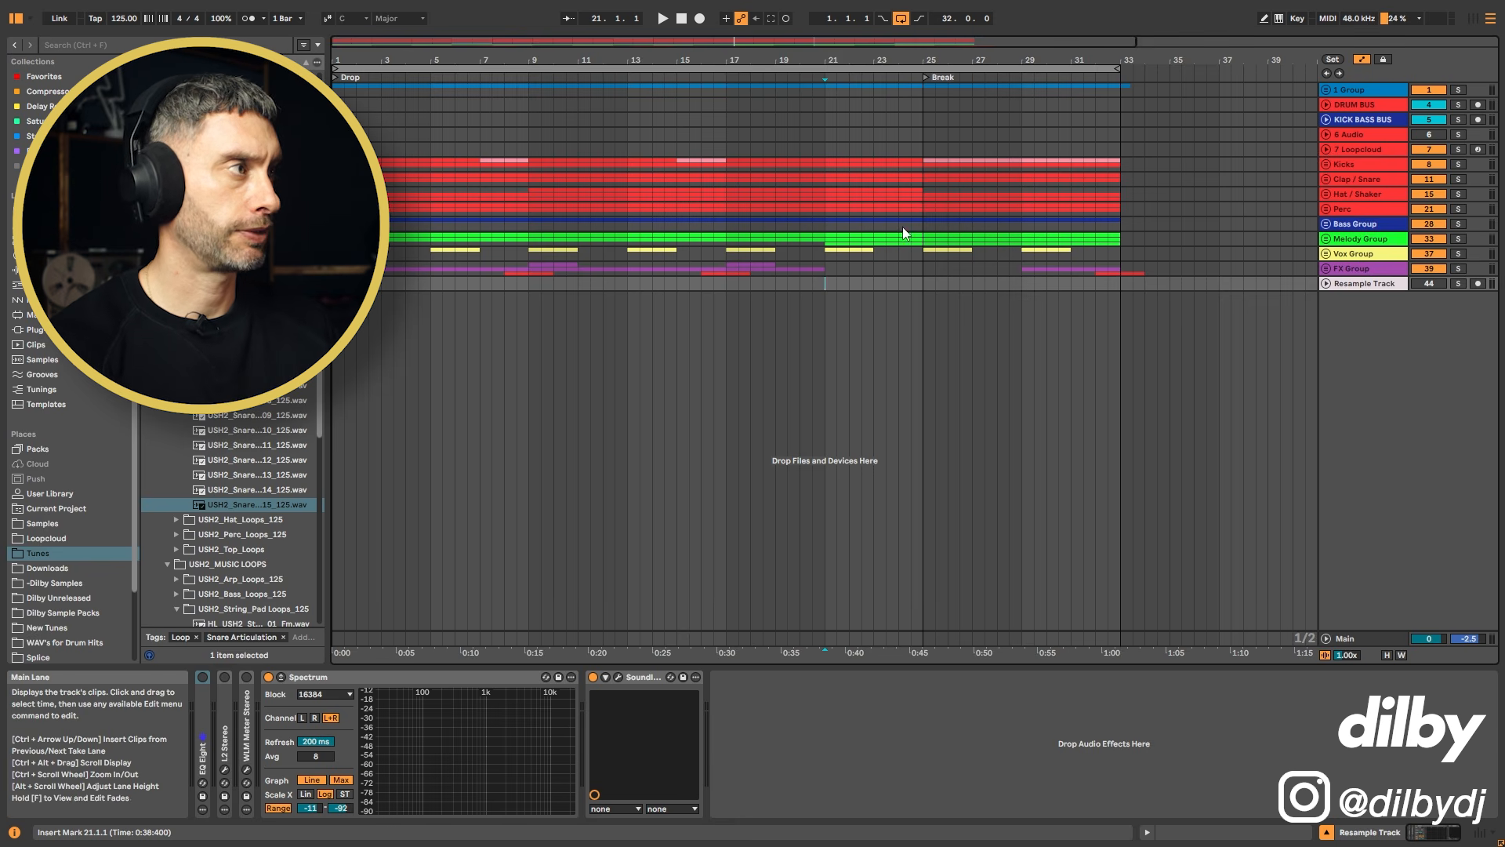
{"action": "left_click_drag", "start_coordinate": [850, 134], "coordinate": [940, 133]}
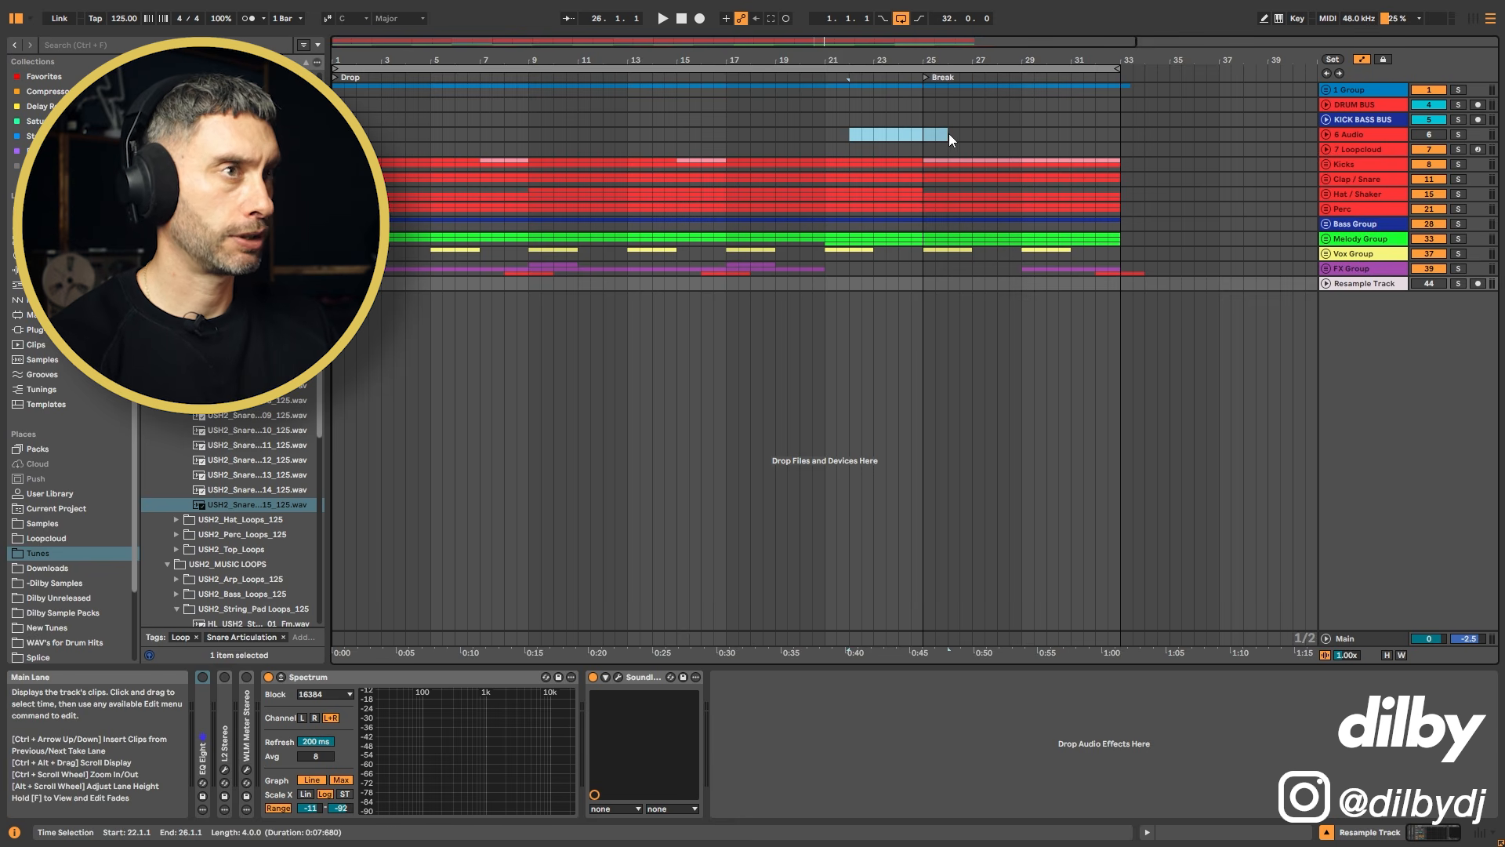
Step: Unfold the Kicks group, deactivate the Kick clip from bar 25 to bar 29, and play it back
{"action": "left_click", "coordinate": [1326, 165]}
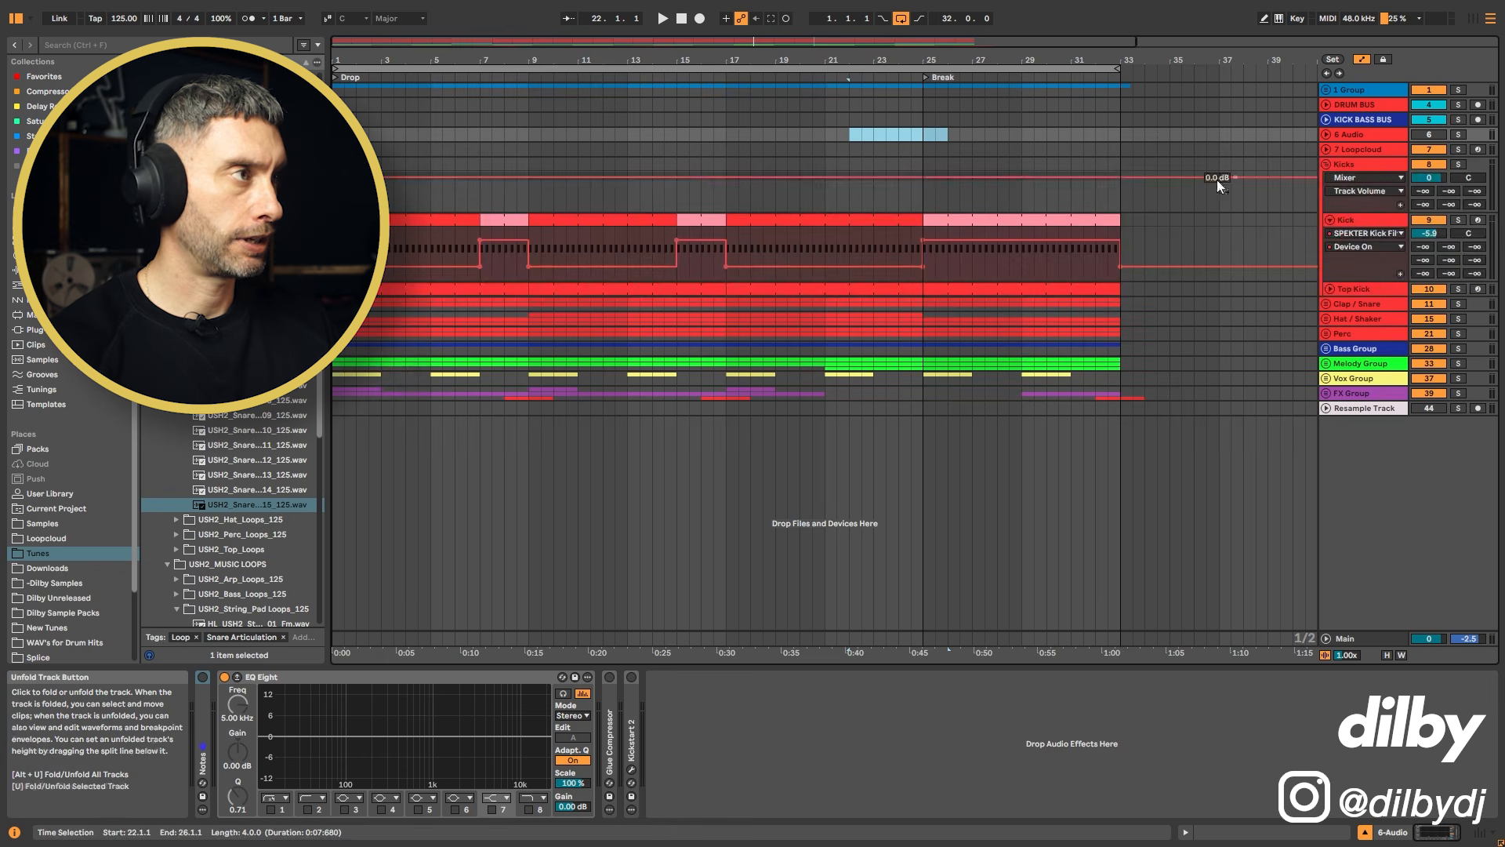
{"action": "left_click", "coordinate": [925, 216]}
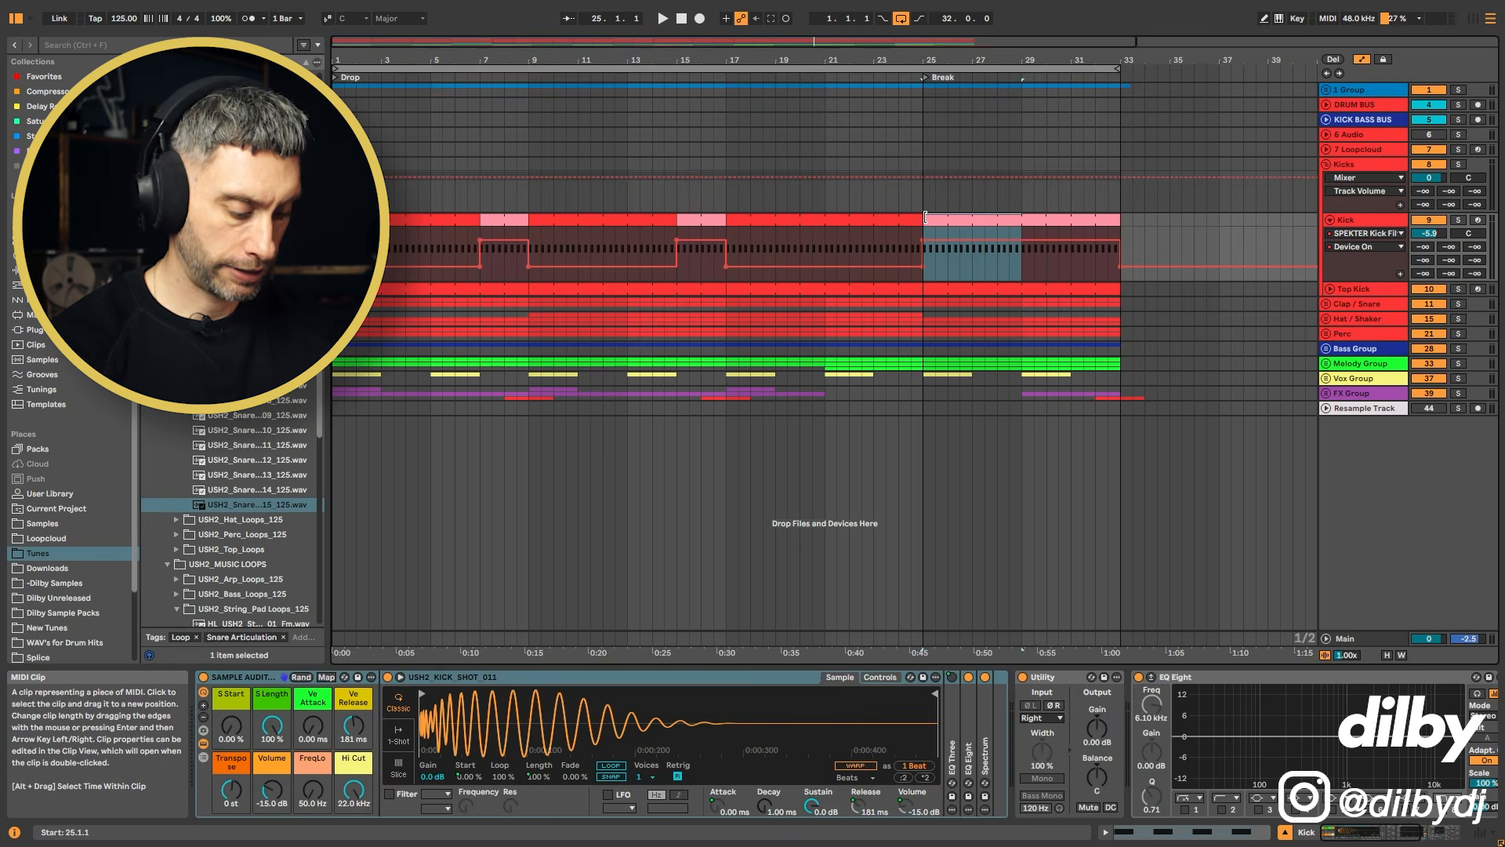
{"action": "left_click", "coordinate": [887, 193]}
{"action": "key", "text": "space"}
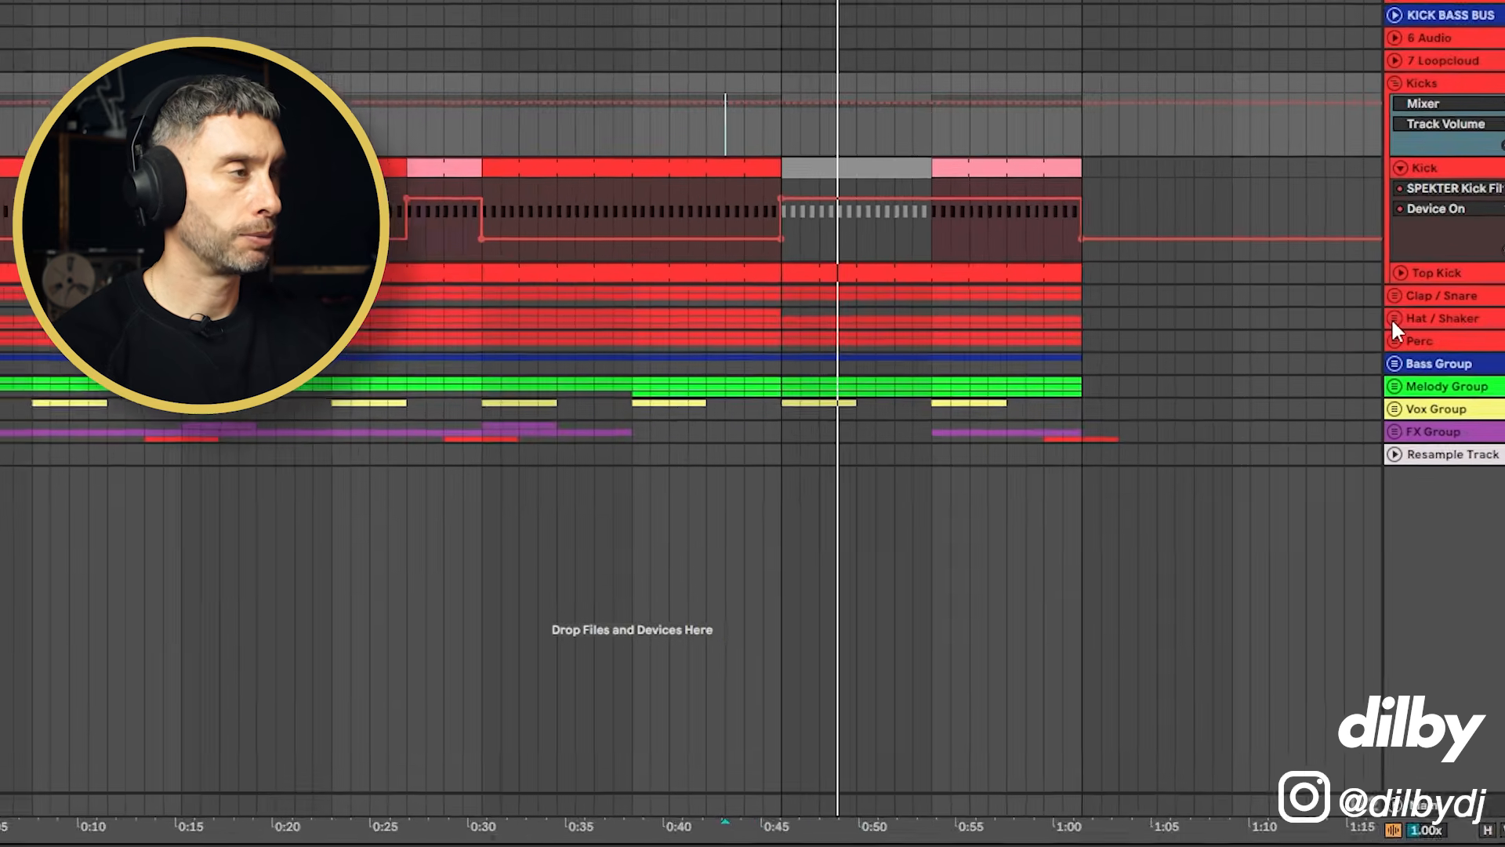
Step: Unfold the Hat / Shaker group and the Top Loop track, and audition the break from bar 25
{"action": "left_click", "coordinate": [1326, 318]}
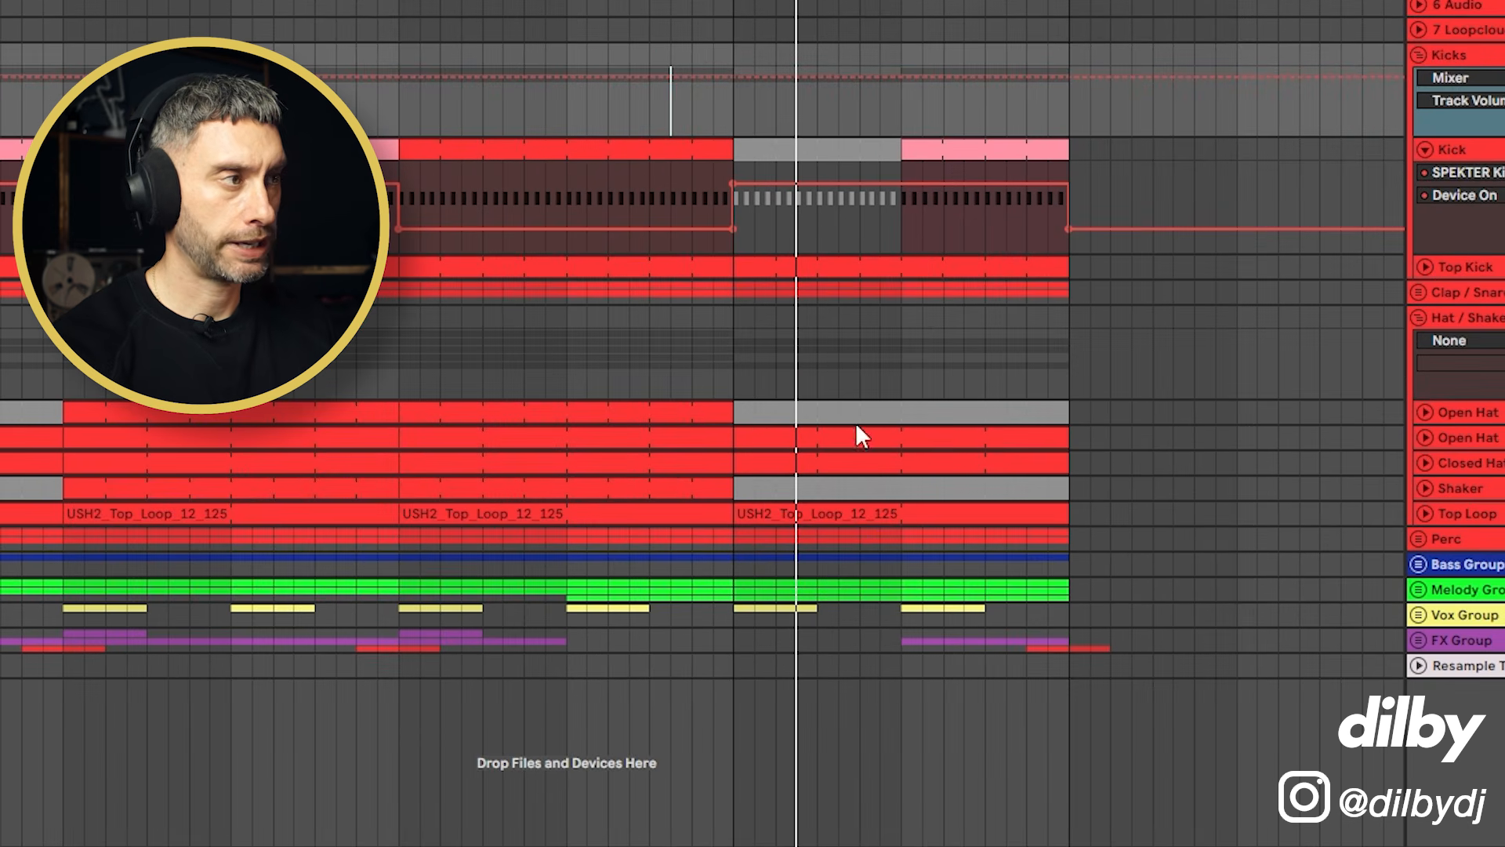
{"action": "left_click", "coordinate": [1426, 515]}
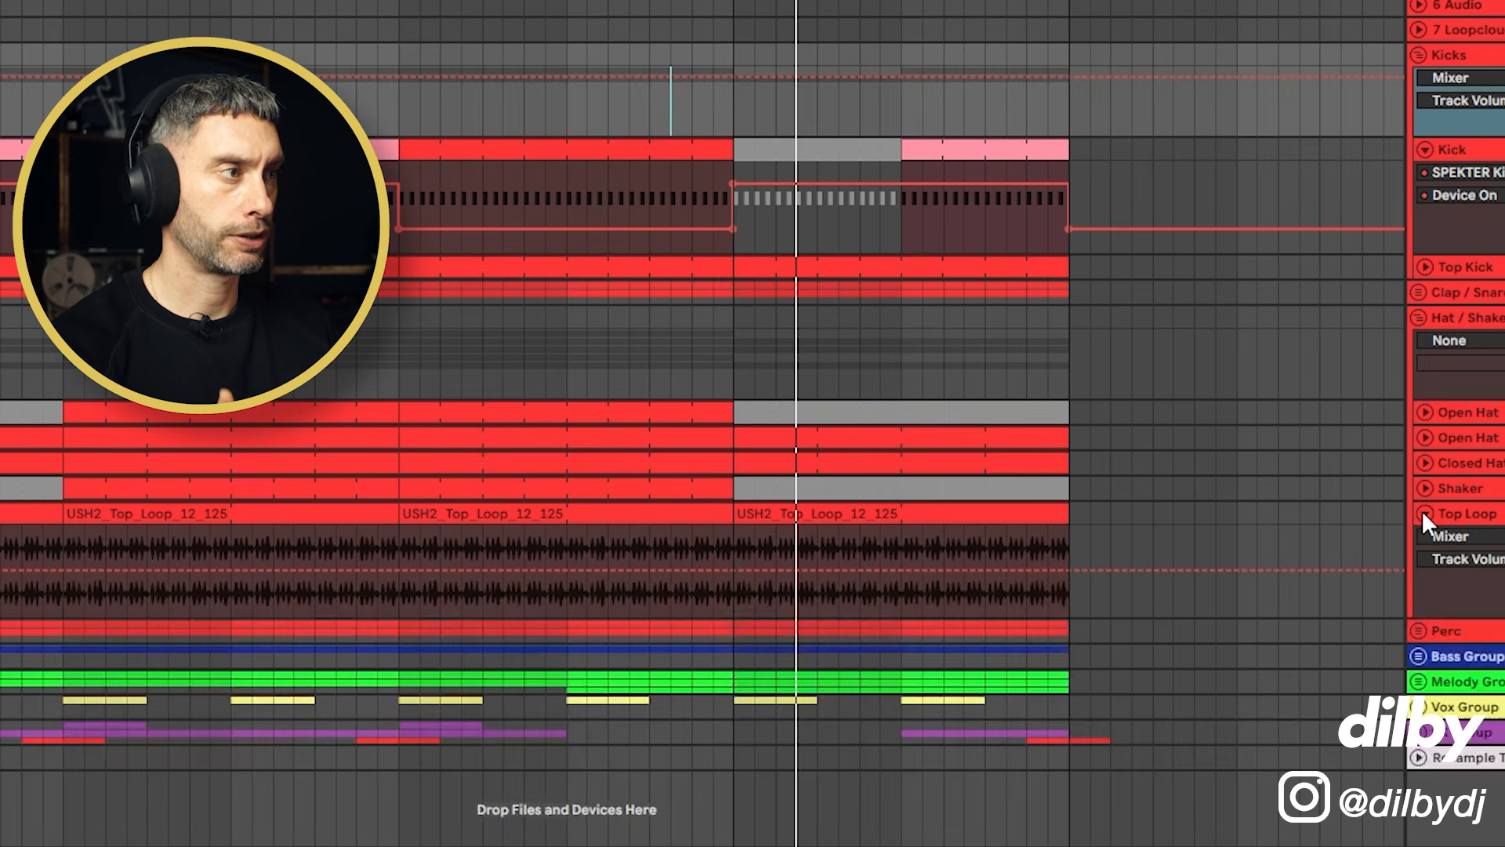
{"action": "left_click", "coordinate": [740, 591]}
{"action": "key", "text": "space"}
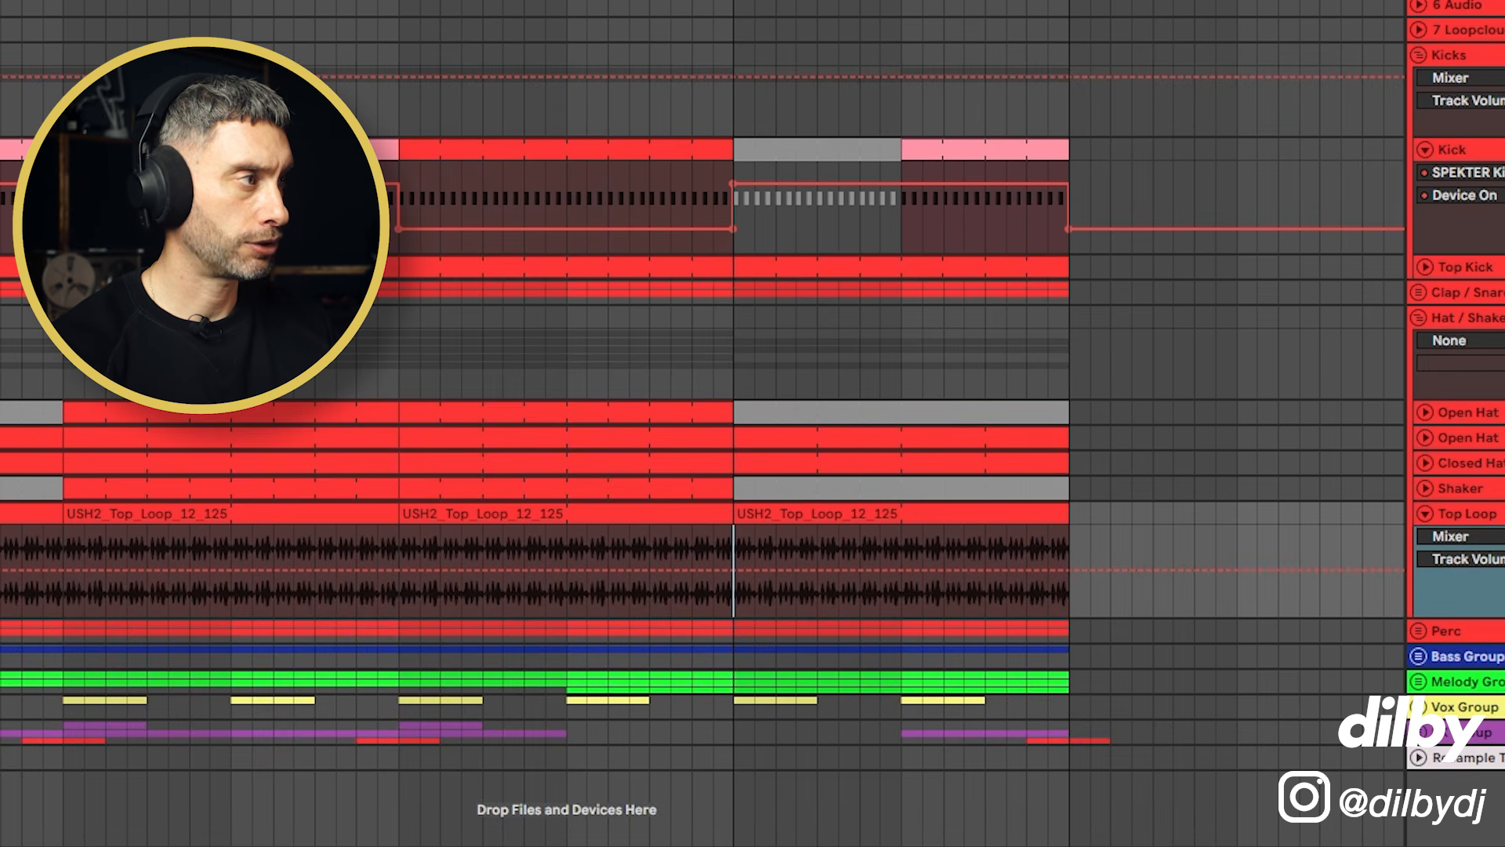
{"action": "key", "text": "space"}
{"action": "key", "text": "space"}
{"action": "key", "text": "space"}
{"action": "key", "text": "space"}
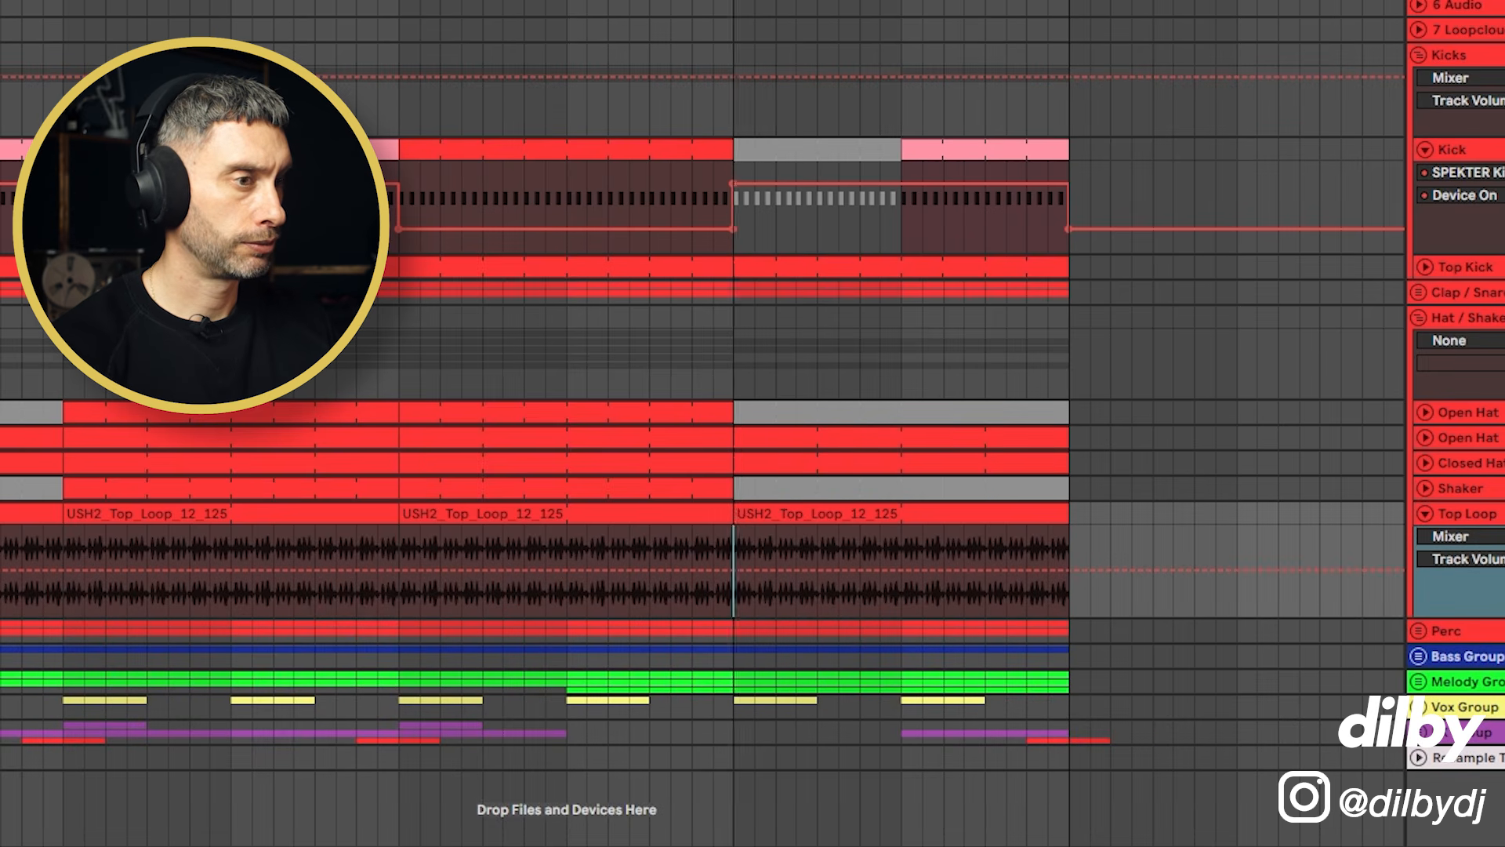
{"action": "key", "text": "space"}
{"action": "key", "text": "space"}
Step: Deactivate bars 25 to 29 of the Top Loop and Top Kick clips at the start of the break
{"action": "left_click", "coordinate": [778, 511]}
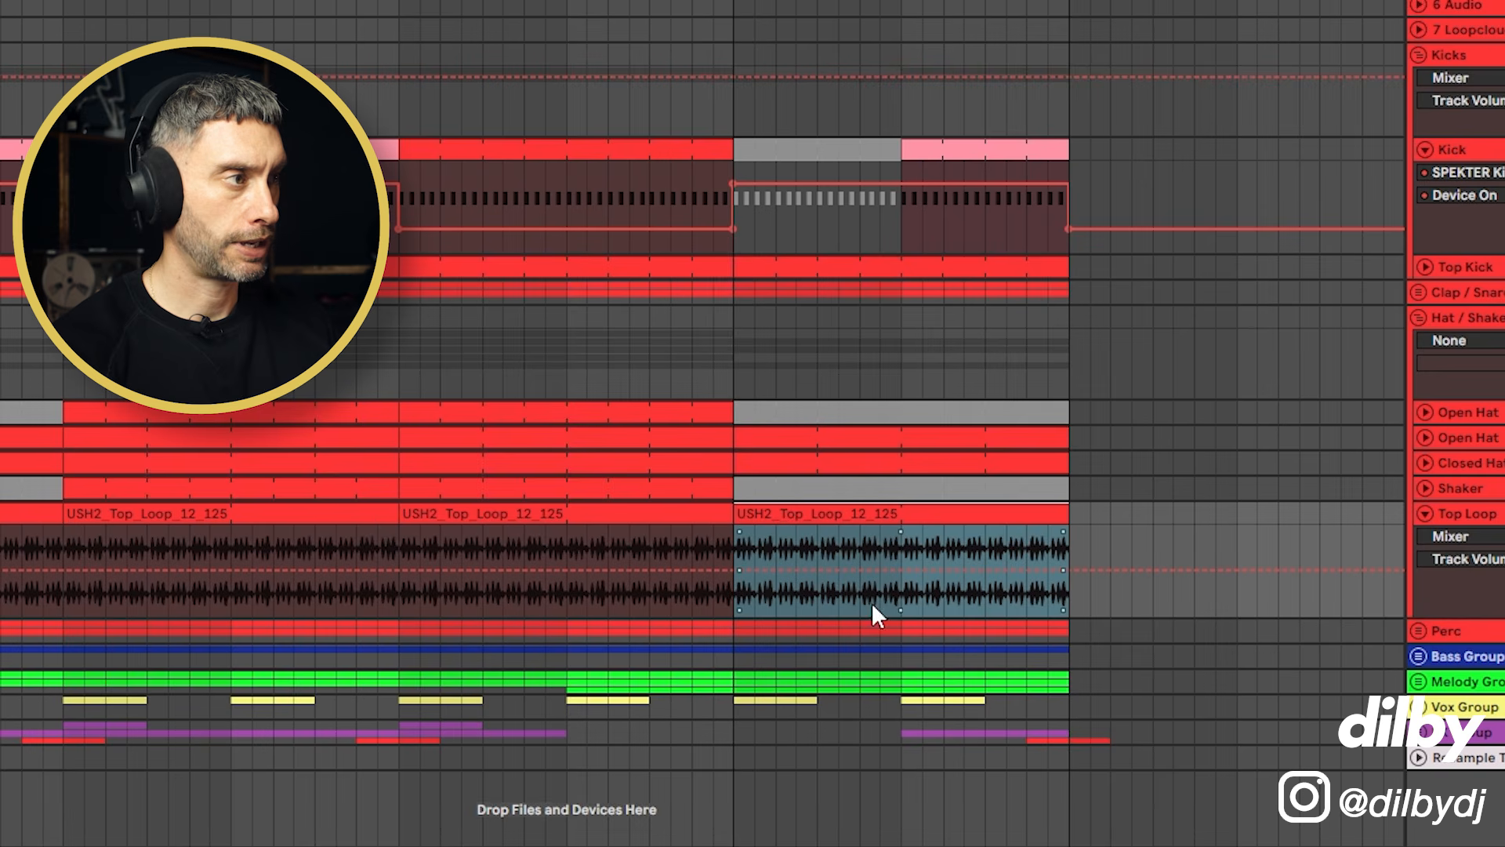
{"action": "left_click_drag", "start_coordinate": [902, 596], "coordinate": [749, 519]}
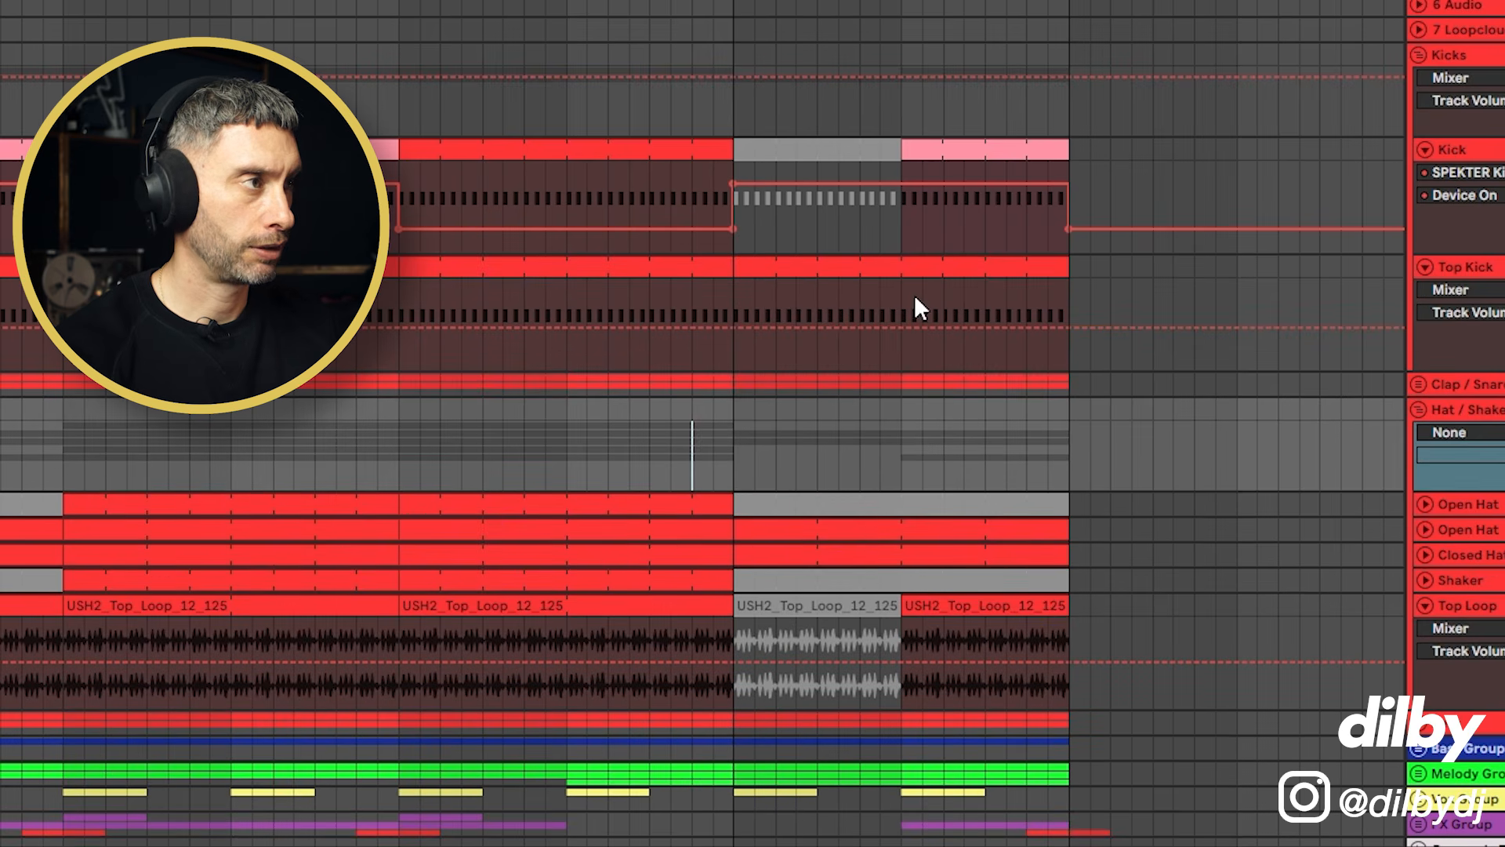
{"action": "left_click_drag", "start_coordinate": [906, 302], "coordinate": [733, 271]}
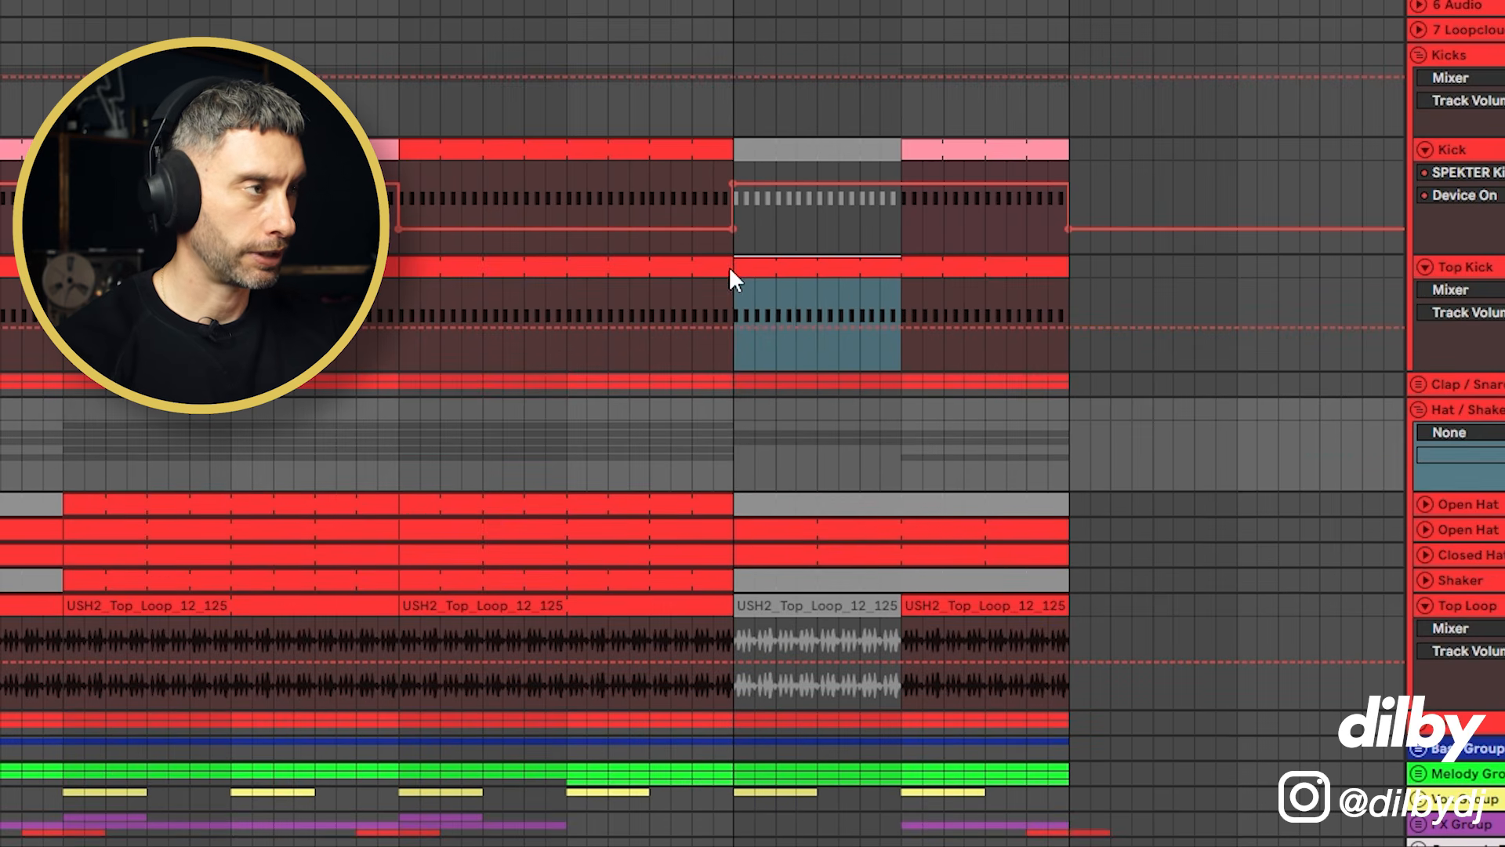
{"action": "key", "text": "0"}
{"action": "key", "text": "space"}
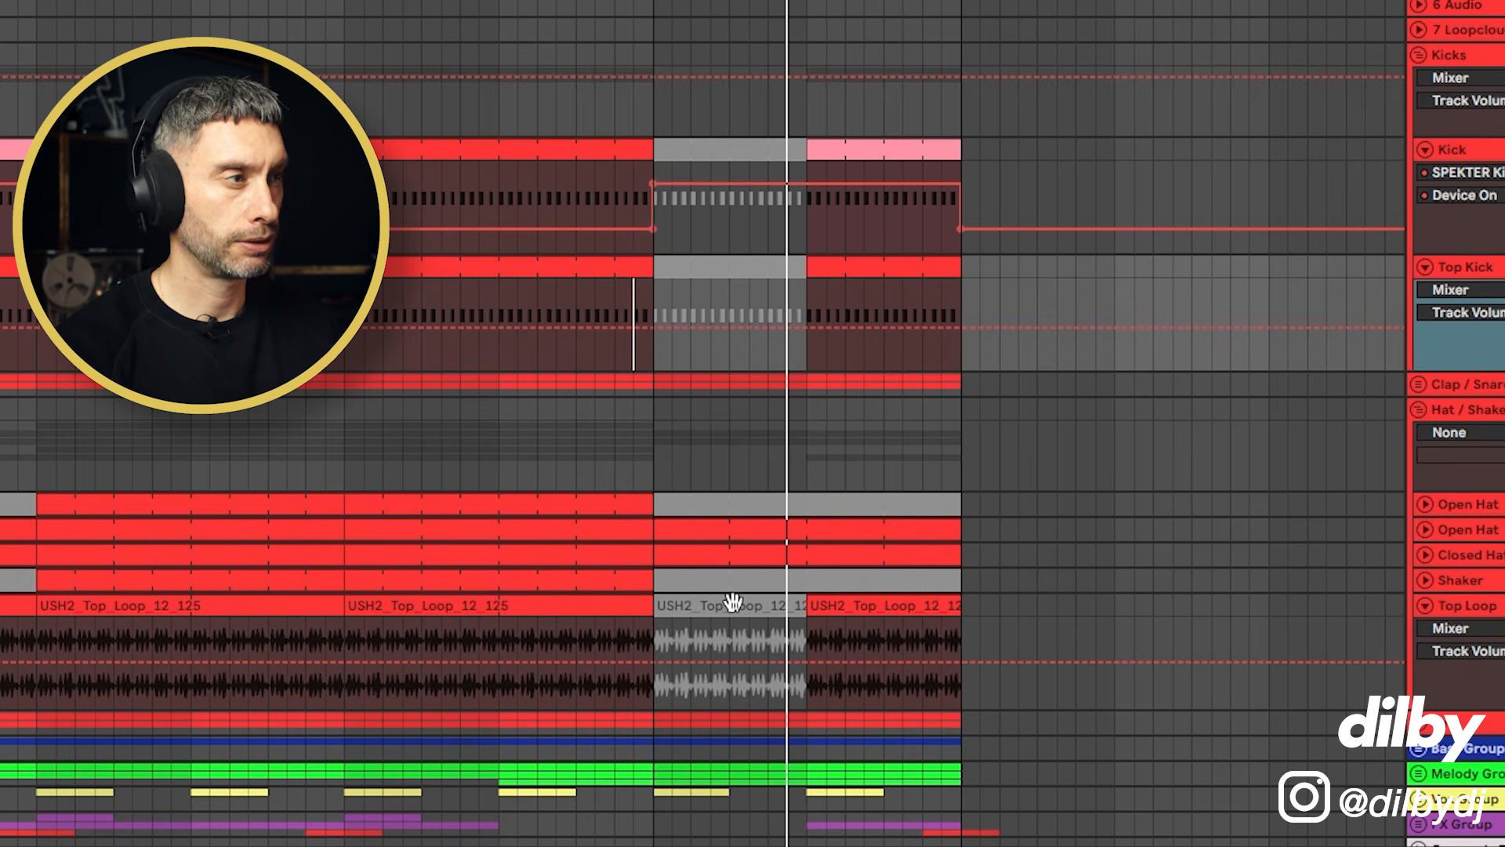
Step: Play back the break around the deactivated Top Loop section to audition it
{"action": "left_click", "coordinate": [733, 602]}
{"action": "key", "text": "space"}
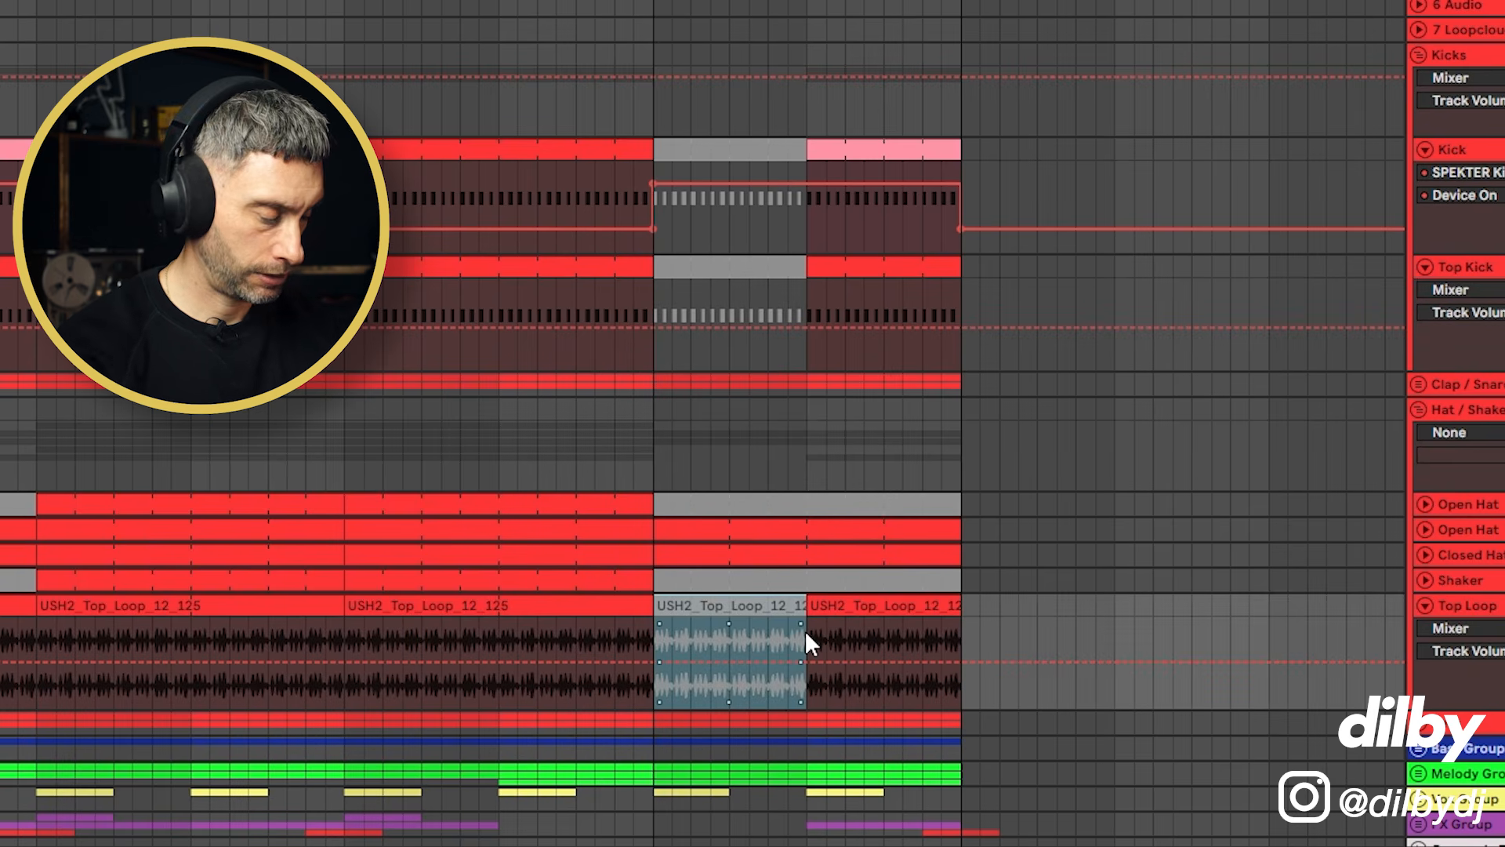
{"action": "left_click", "coordinate": [629, 453]}
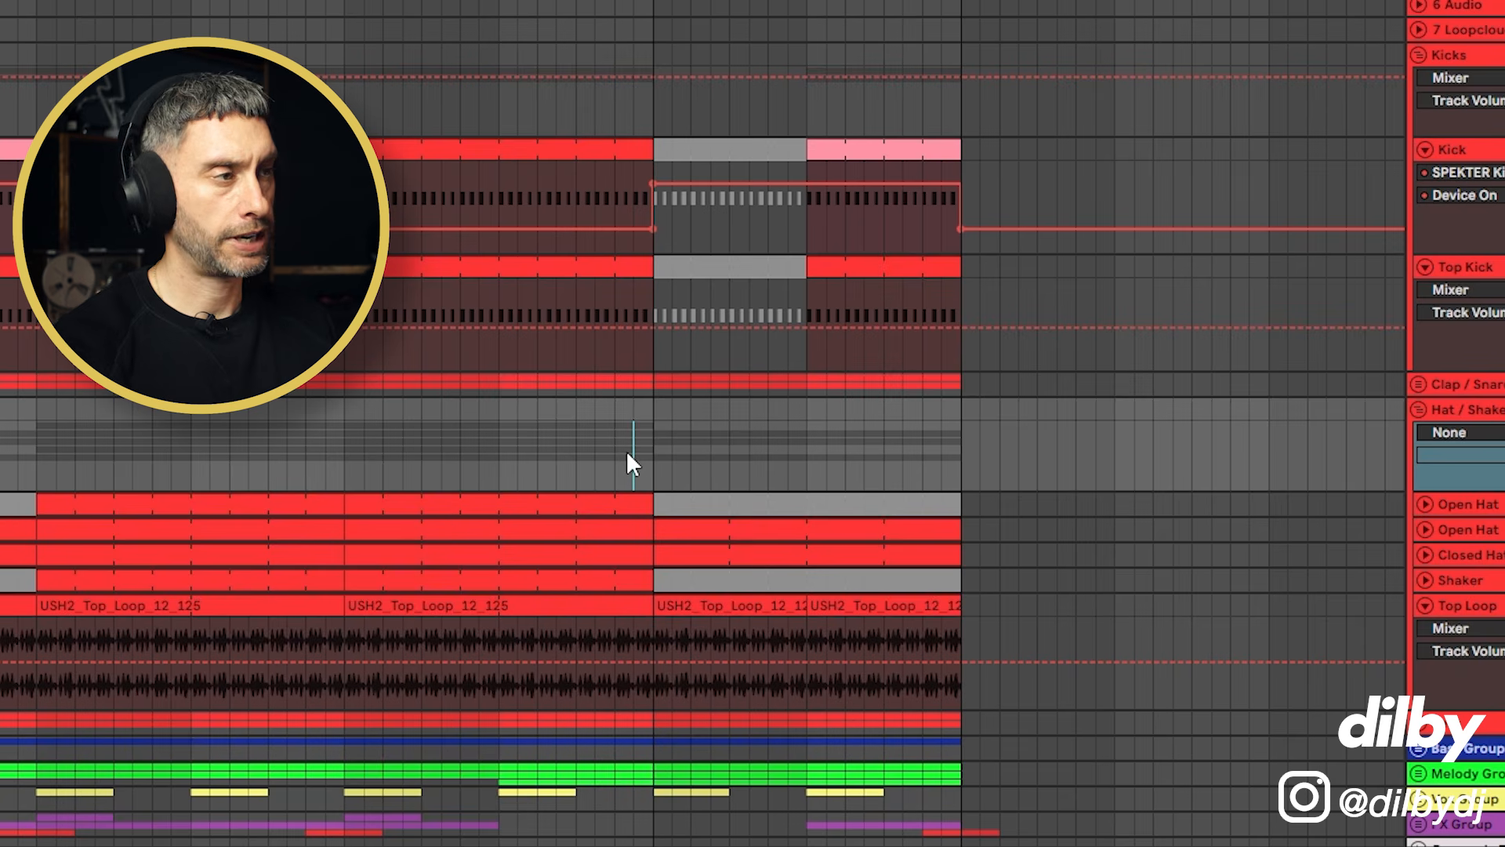
{"action": "key", "text": "space"}
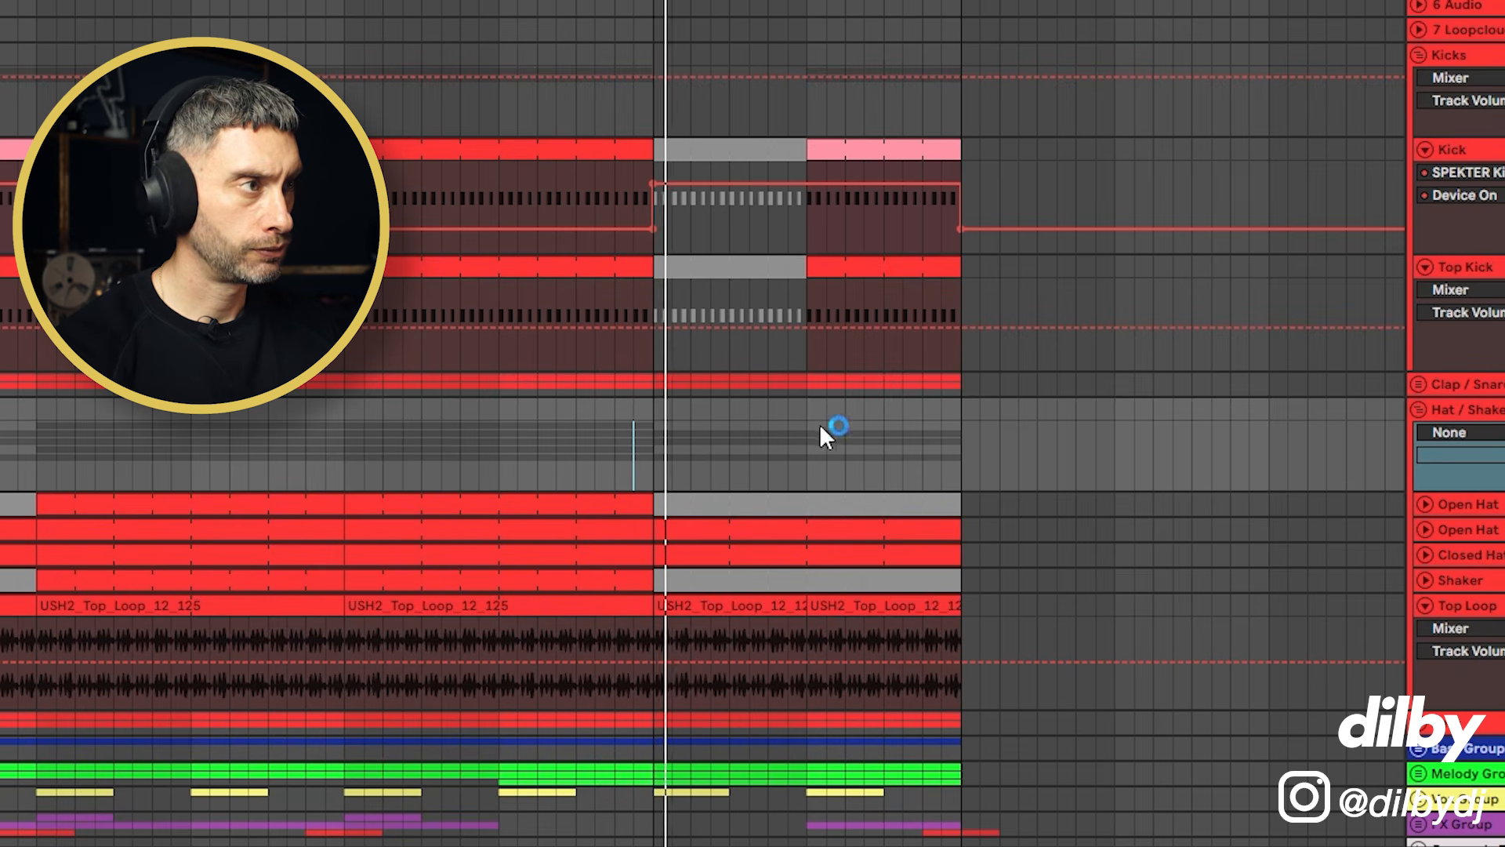
{"action": "scroll", "coordinate": [810, 425], "scroll_direction": "down", "scroll_amount": 3}
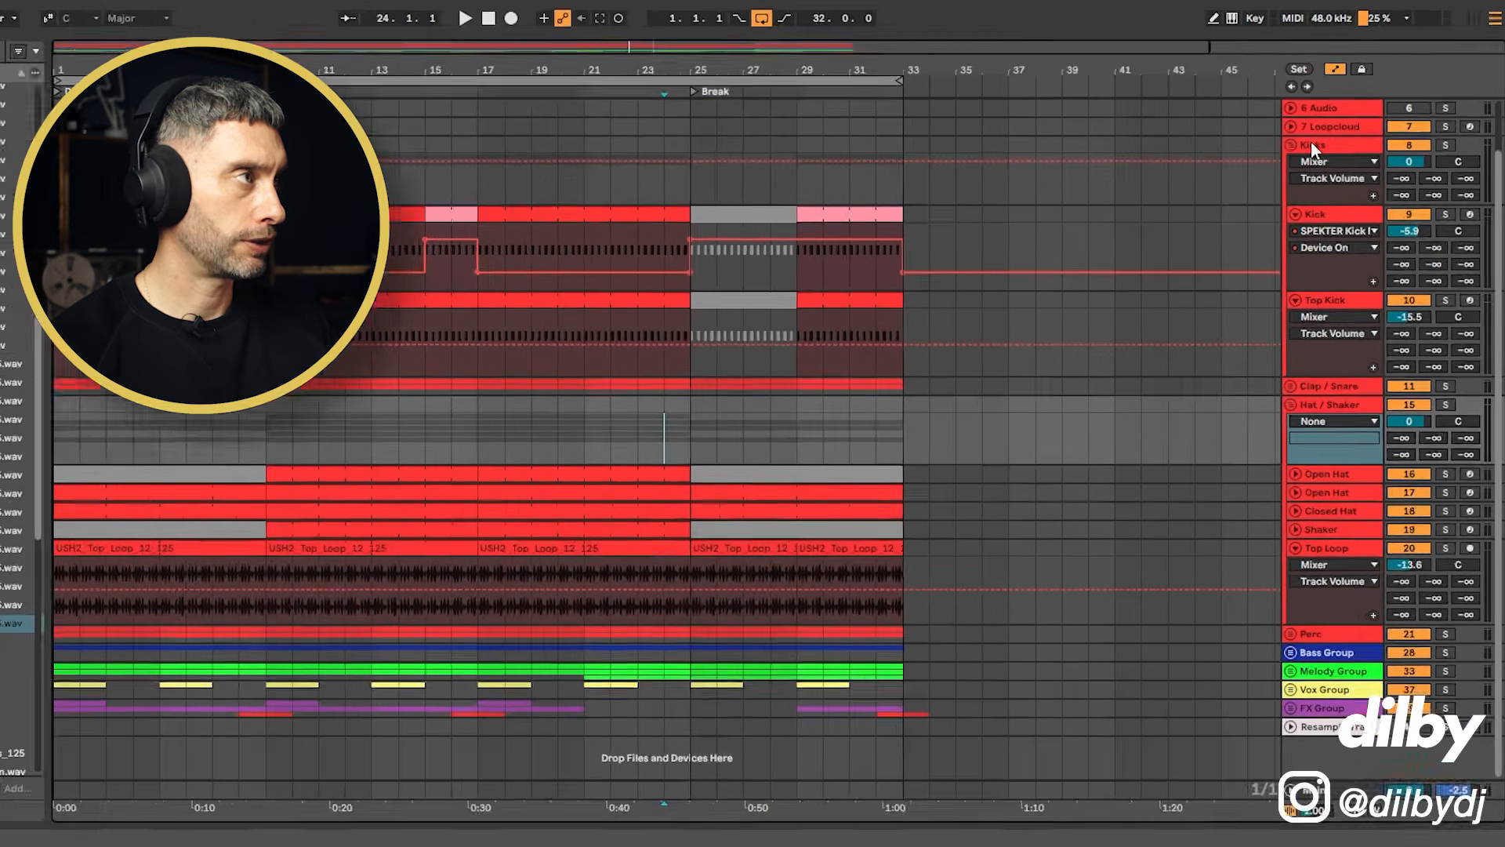
{"action": "scroll", "coordinate": [1311, 143], "scroll_direction": "up", "scroll_amount": 3}
Step: Fold the Kicks group and select the Drum Bus to inspect its Auto Filter Legacy device and automation
{"action": "left_click", "coordinate": [1286, 123]}
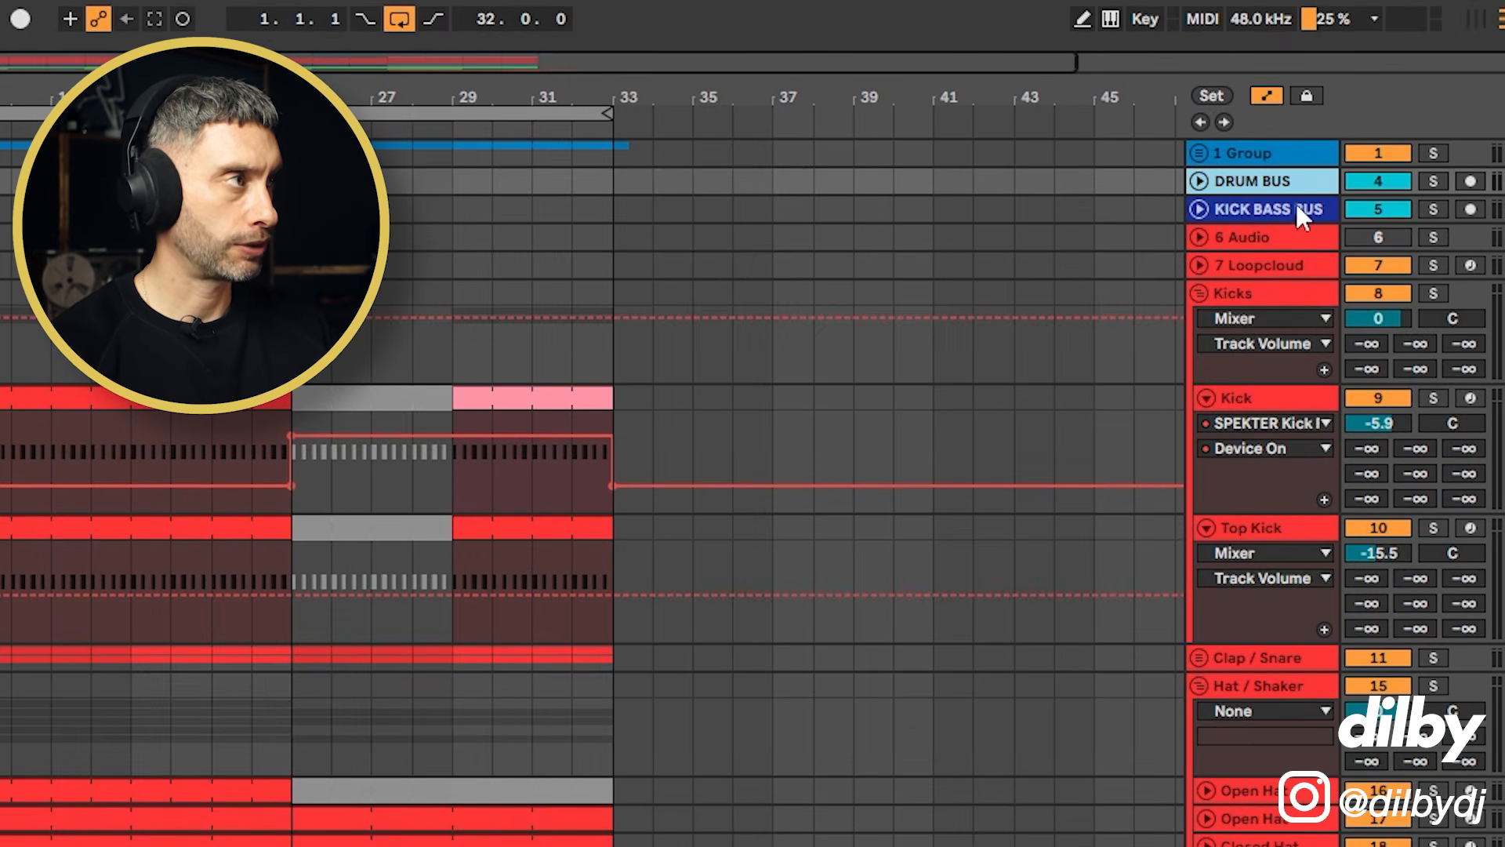
{"action": "left_click", "coordinate": [1266, 293]}
{"action": "left_click", "coordinate": [1200, 293]}
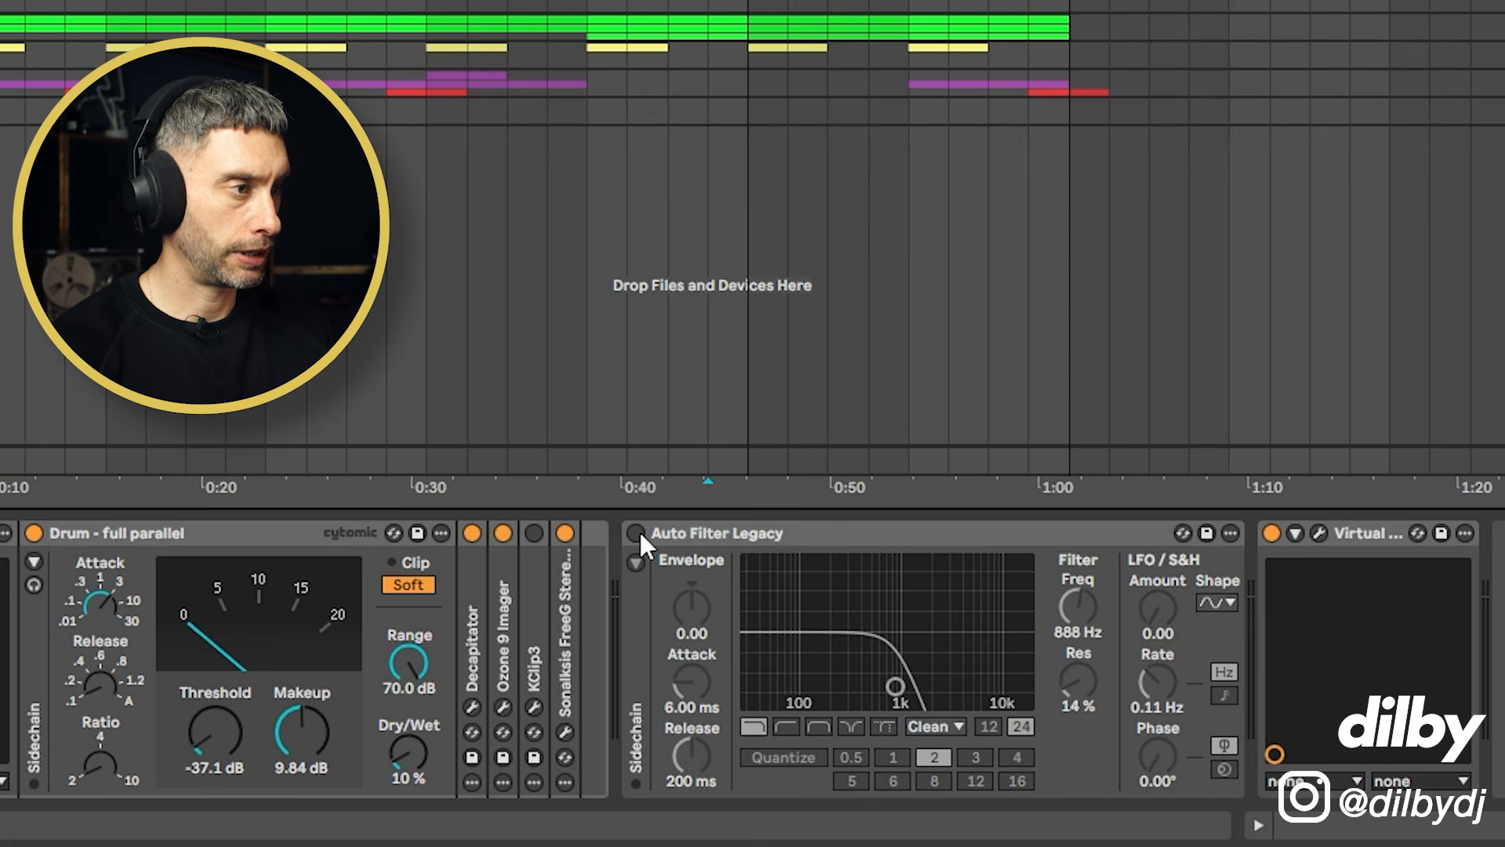
{"action": "left_click", "coordinate": [636, 534]}
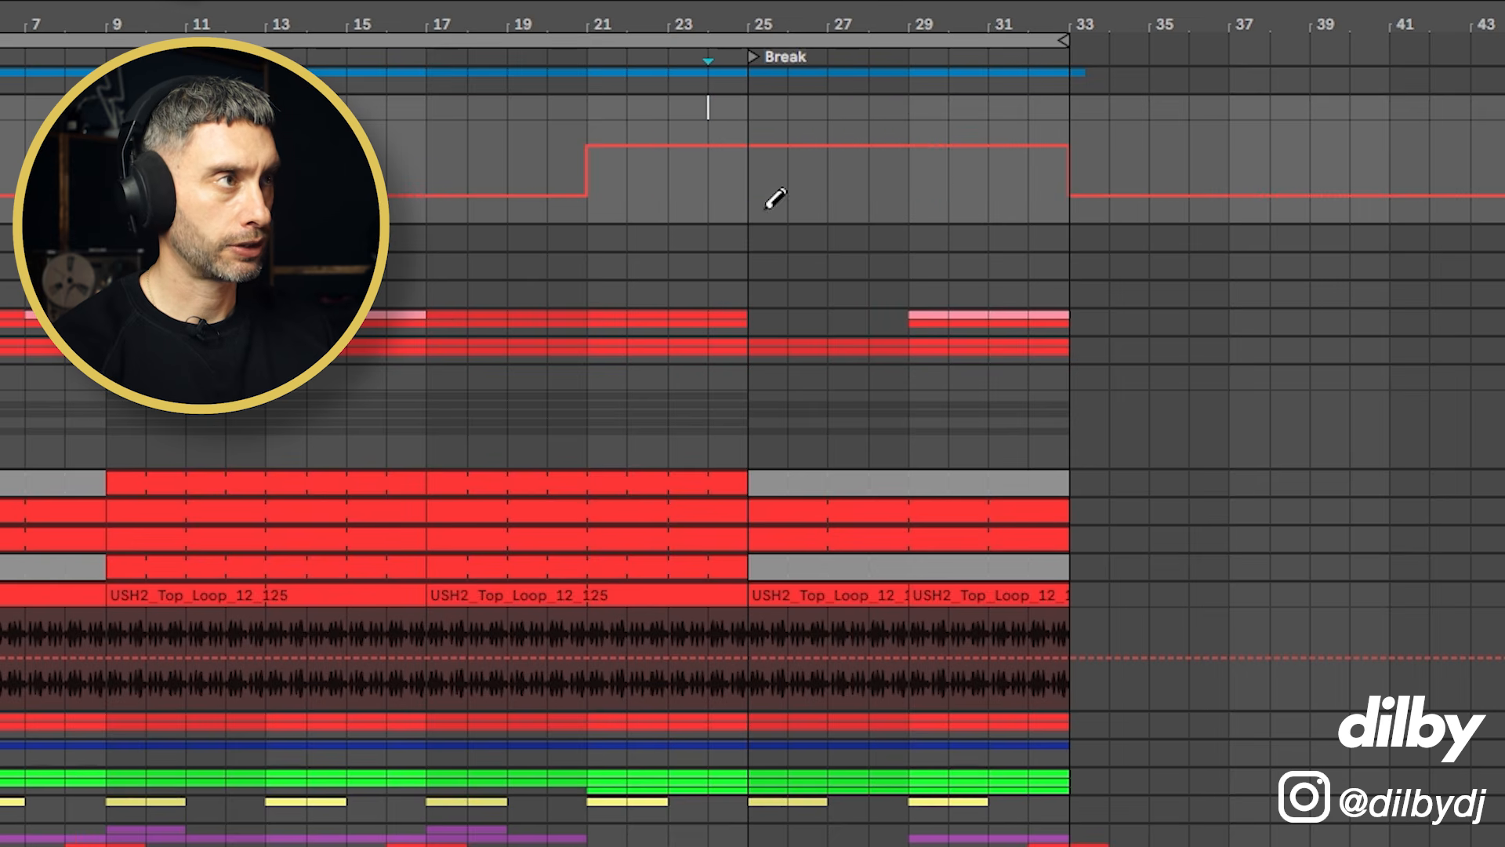
Step: Zoom in around bar 21 where the Drum Bus automation switches, and play that passage
{"action": "left_click_drag", "start_coordinate": [609, 24], "coordinate": [610, 101]}
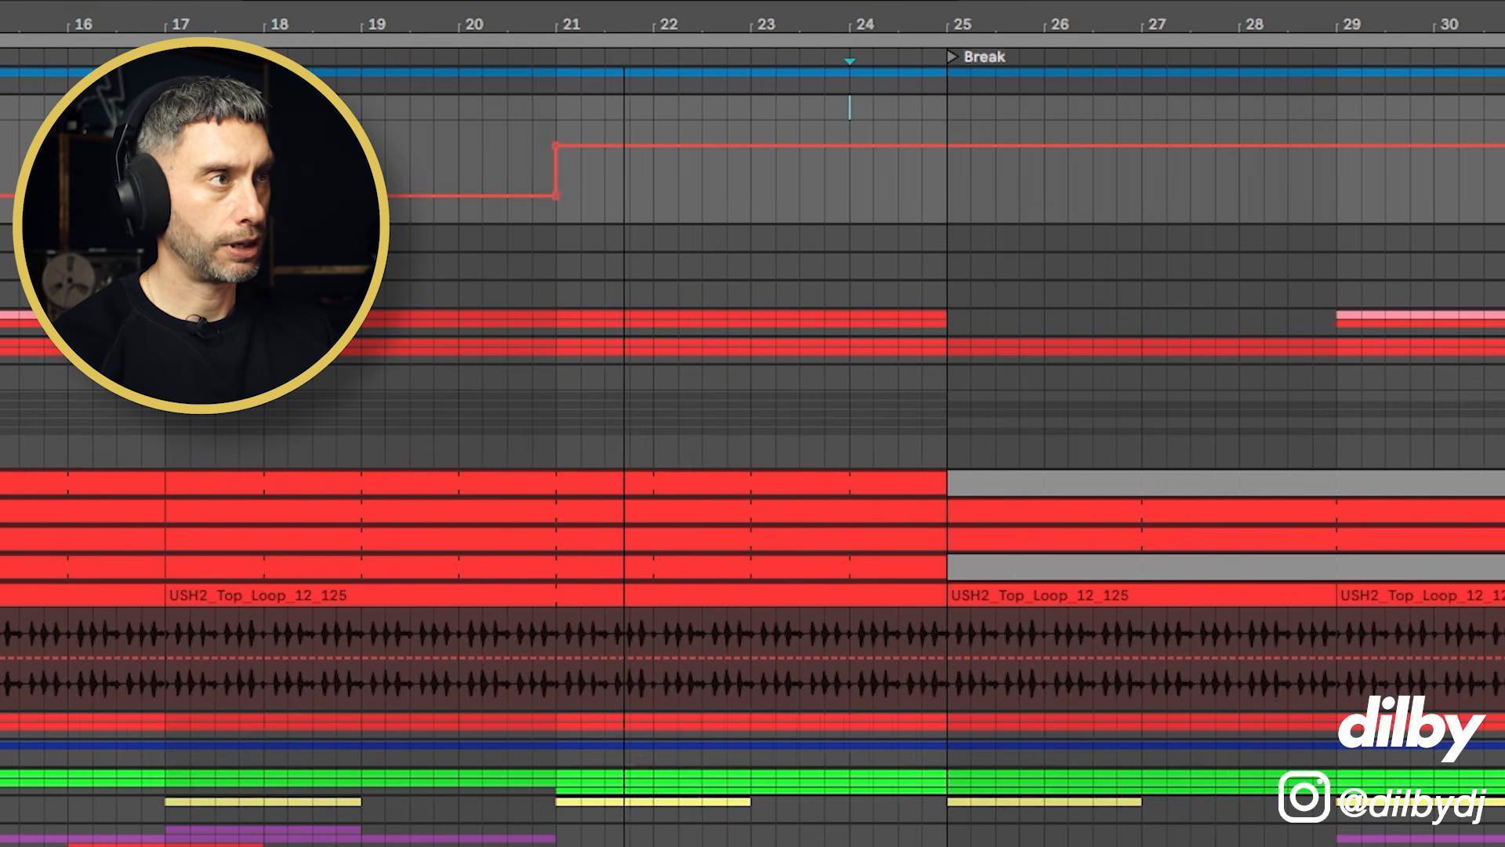
{"action": "left_click", "coordinate": [1502, 320]}
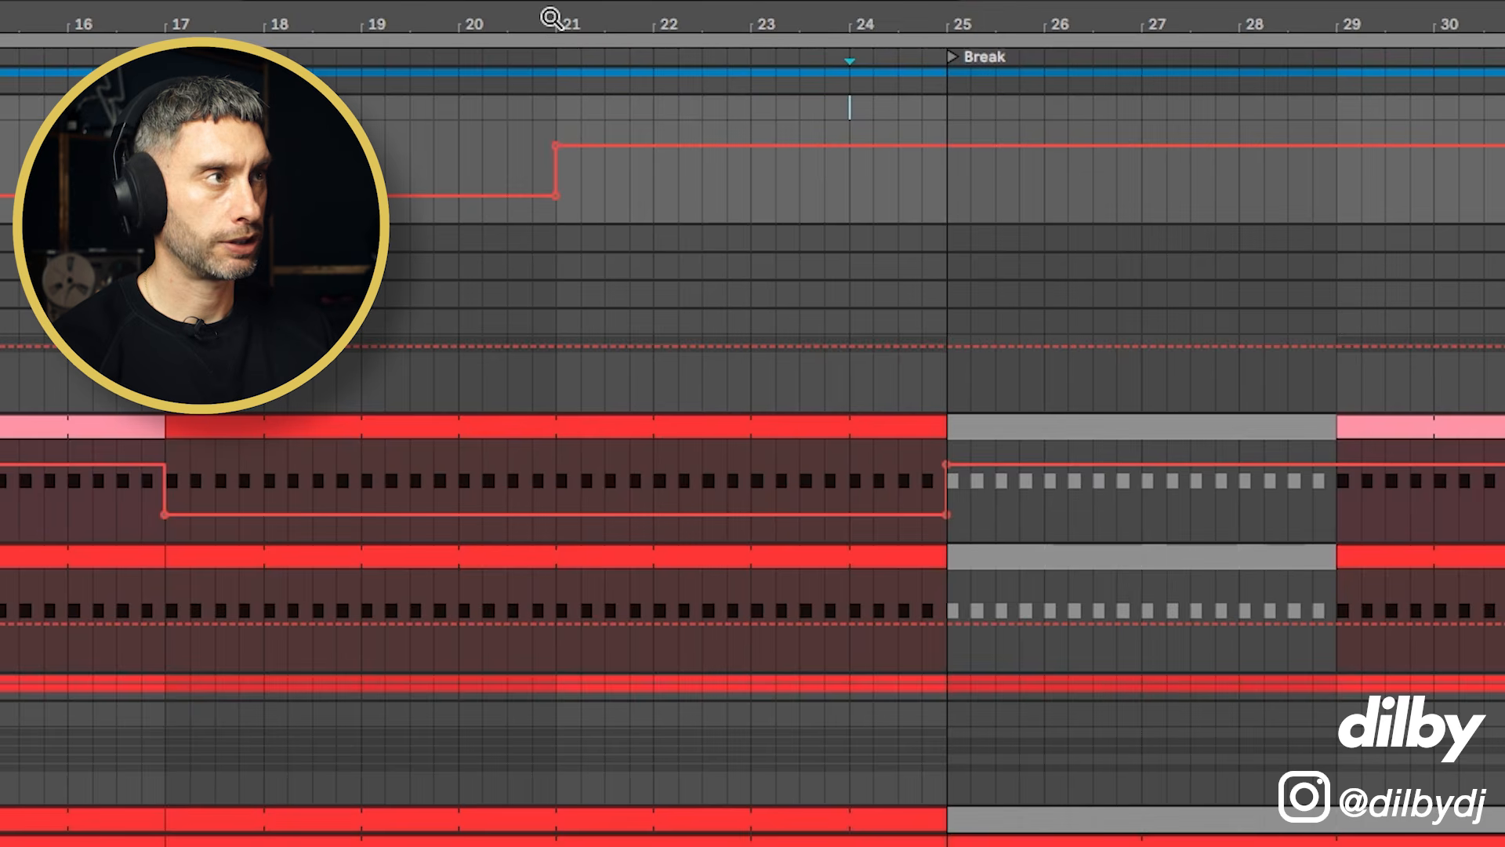
{"action": "left_click_drag", "start_coordinate": [551, 17], "coordinate": [551, 102]}
{"action": "left_click", "coordinate": [502, 141]}
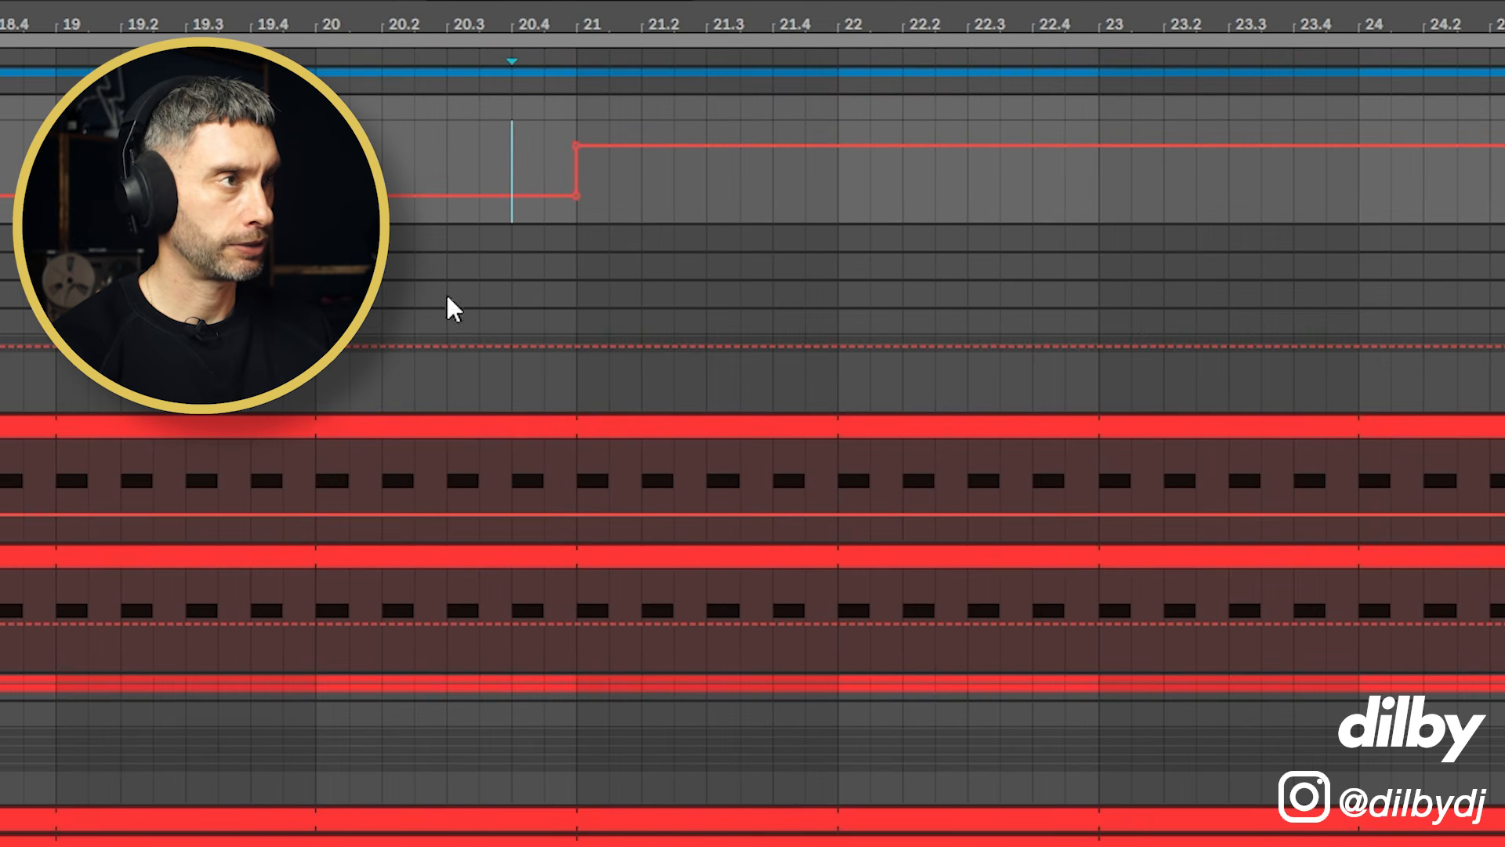
{"action": "key", "text": "space"}
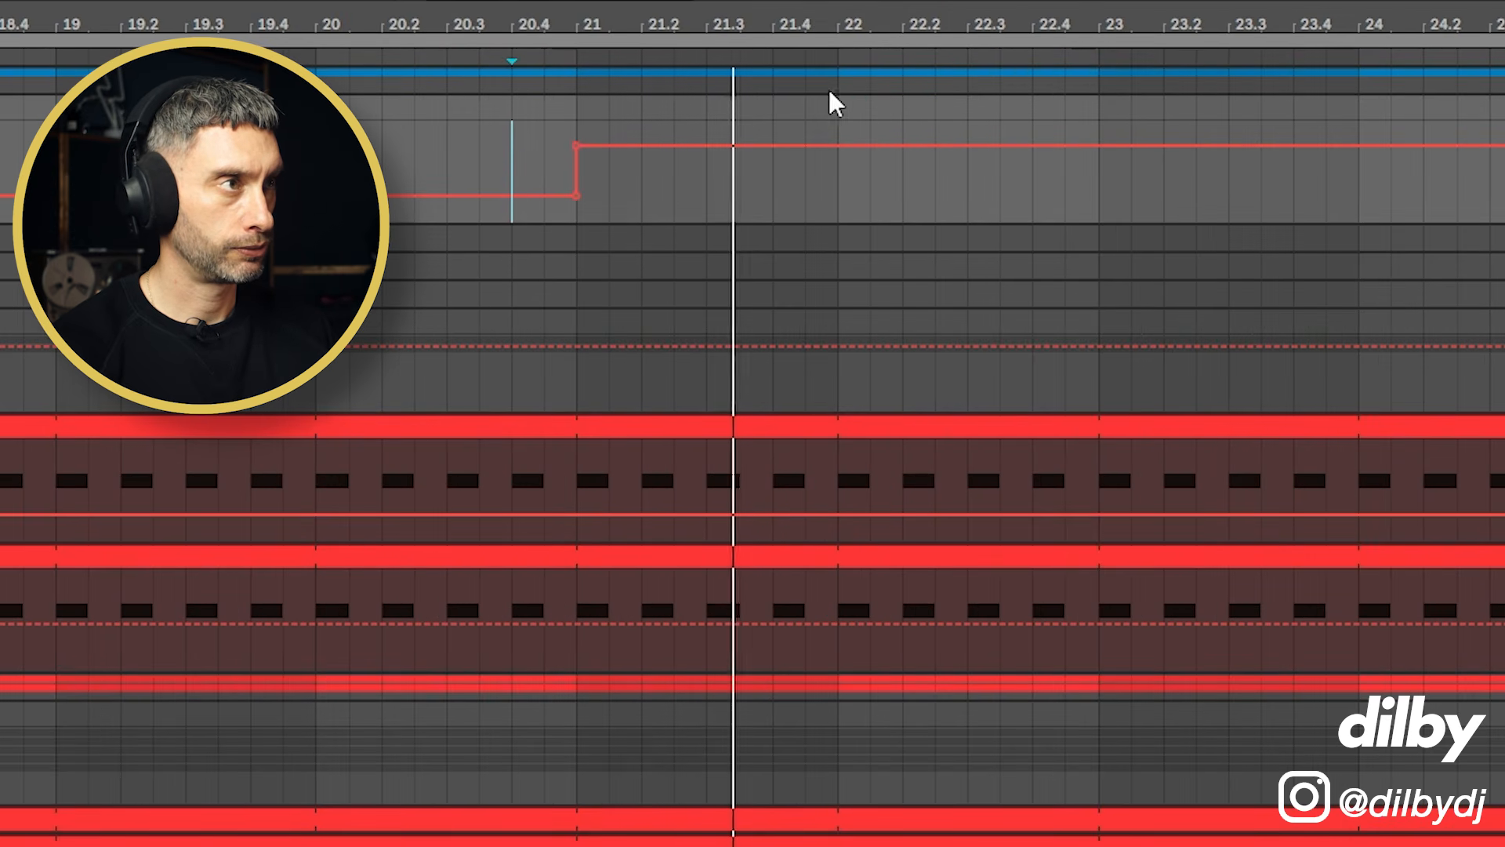
{"action": "key", "text": "space"}
Step: Deactivate the last beat of bar 20 on the Kick and Top Kick clips
{"action": "left_click_drag", "start_coordinate": [571, 600], "coordinate": [505, 436]}
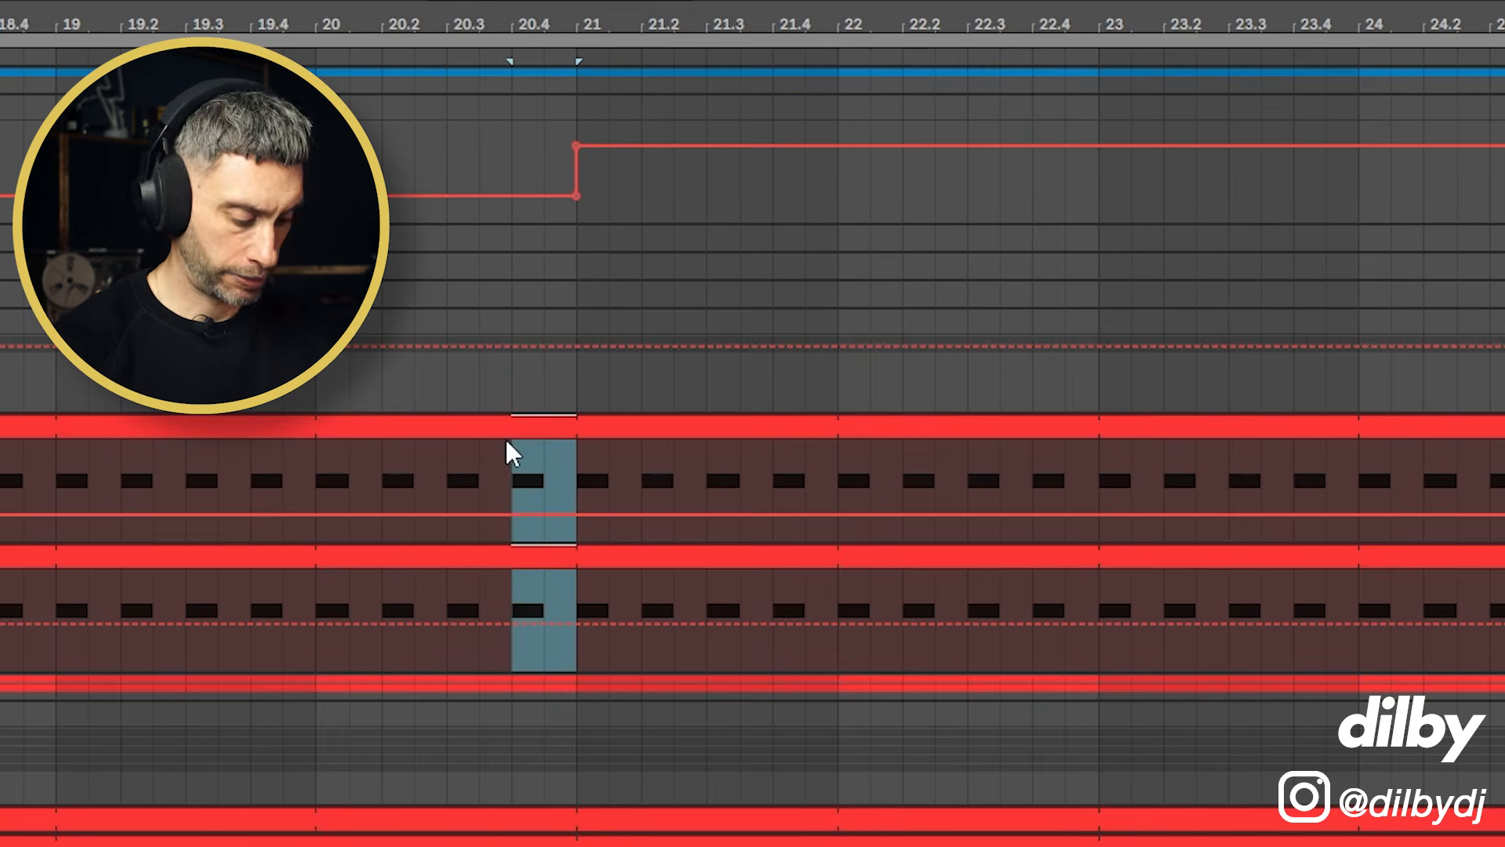
{"action": "key", "text": "0"}
{"action": "left_click", "coordinate": [317, 294]}
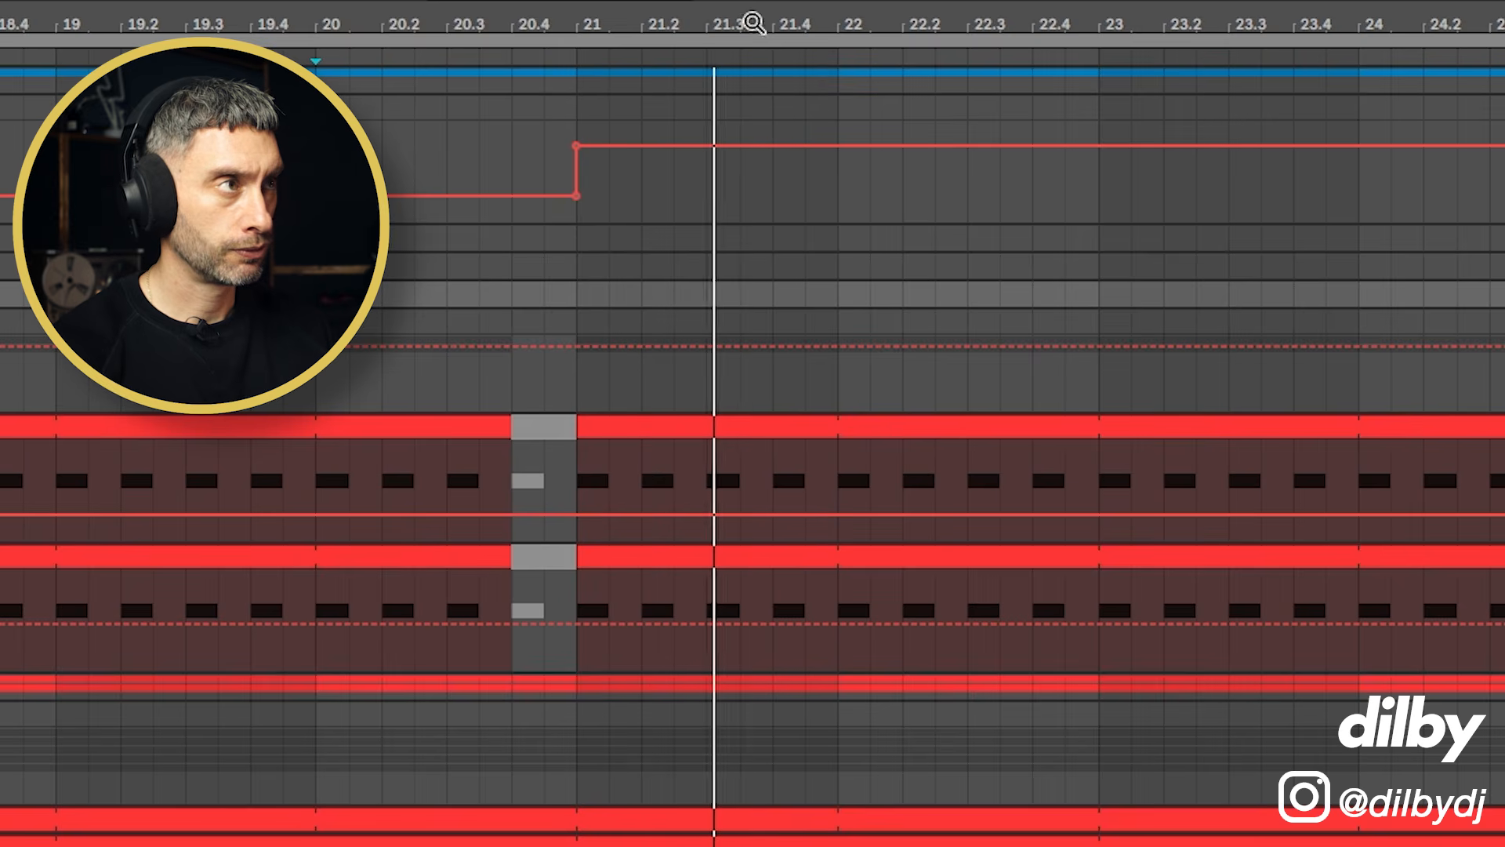
Step: Play from bar 20 and nudge the Drum Bus Auto Filter frequency to 842 Hz
{"action": "left_click_drag", "start_coordinate": [750, 22], "coordinate": [533, 0]}
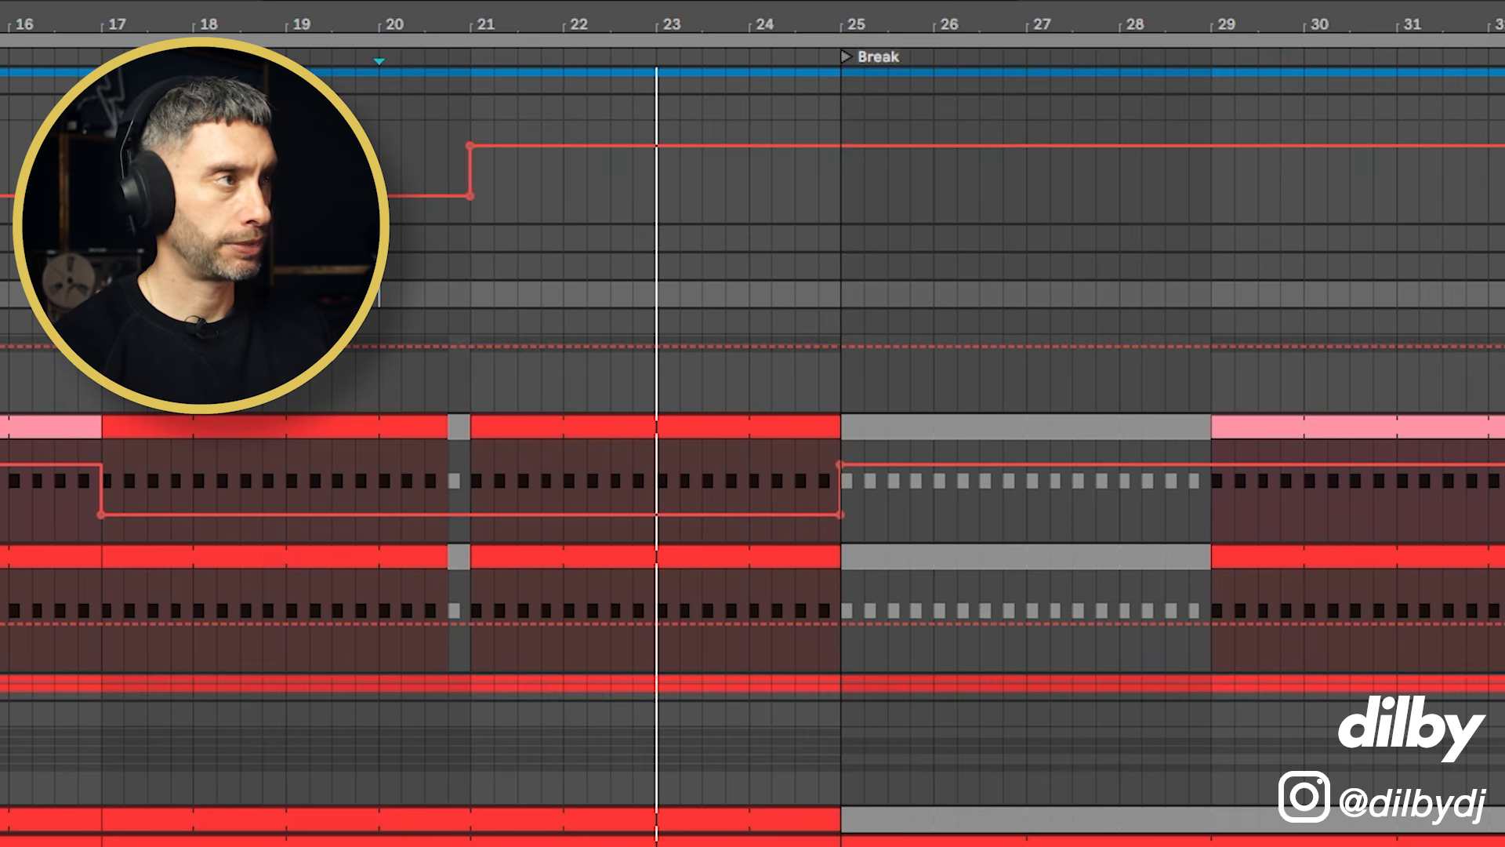
{"action": "left_click", "coordinate": [379, 108]}
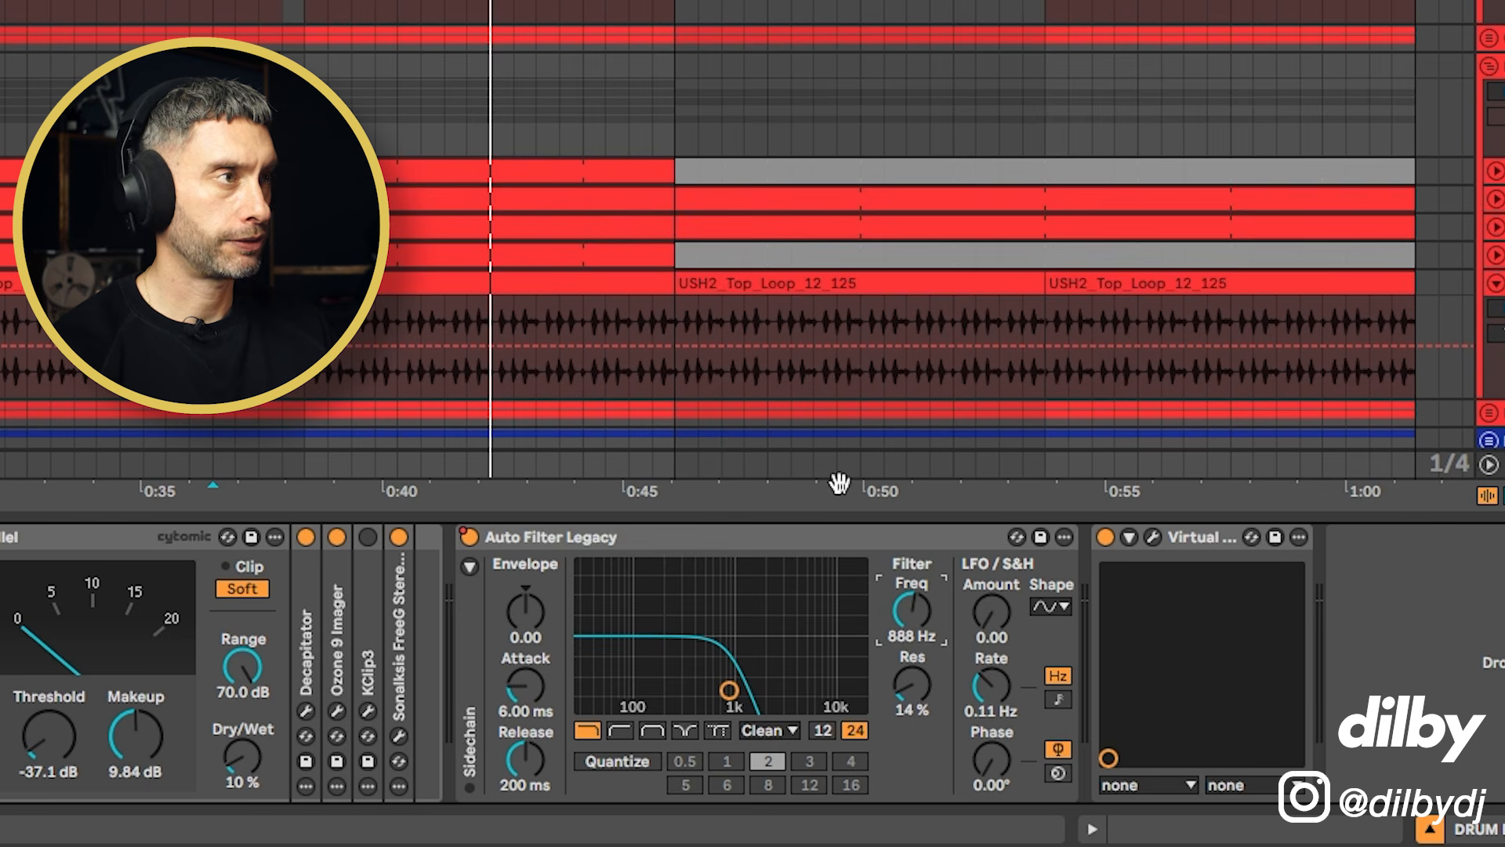
{"action": "key", "text": "space"}
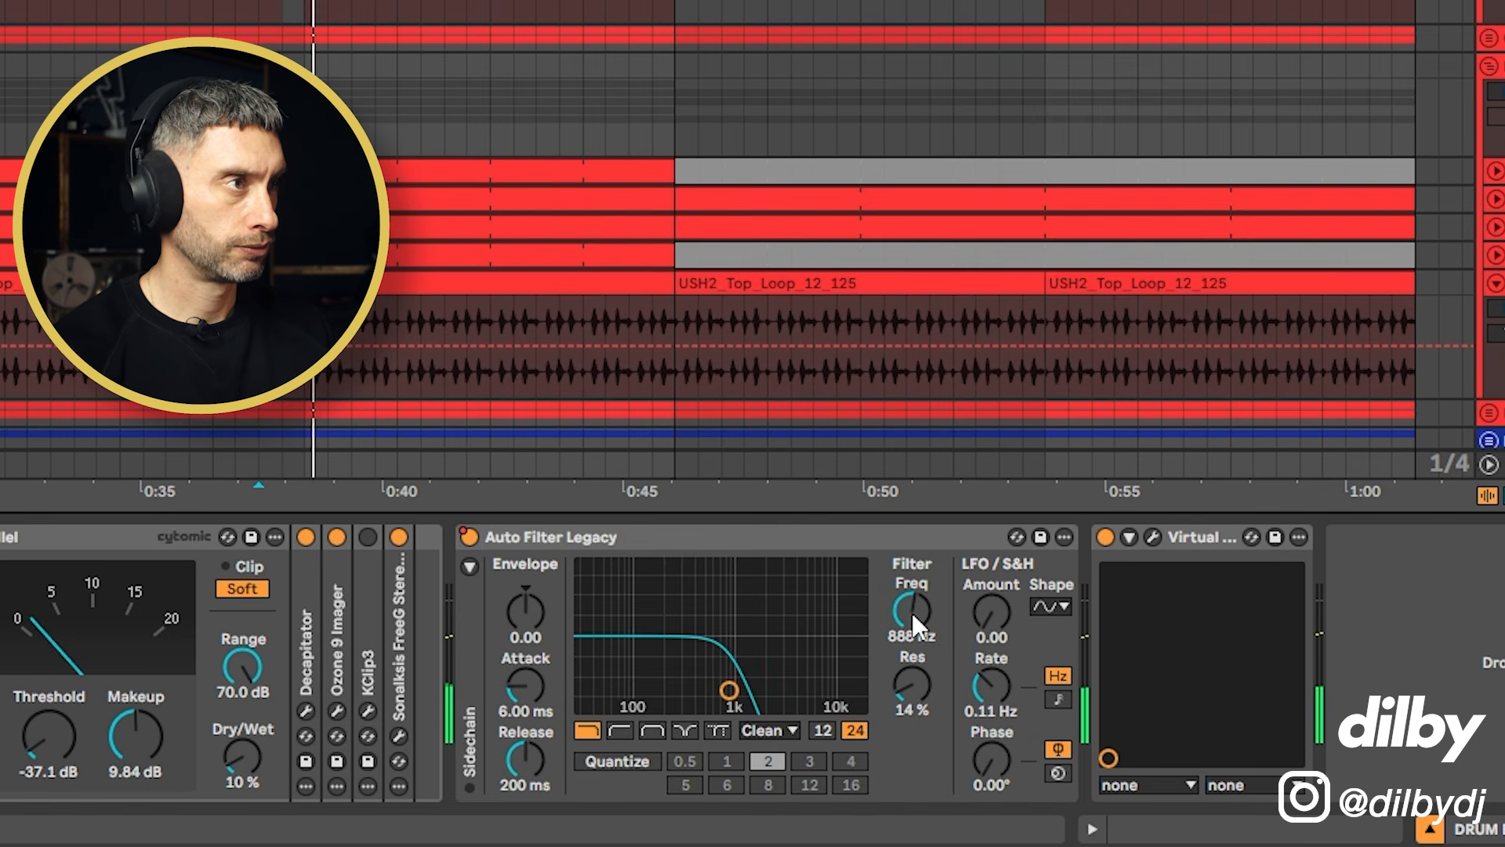
{"action": "mouse_move", "coordinate": [912, 610]}
{"action": "left_mouse_down"}
{"action": "mouse_move", "coordinate": [912, 566]}
{"action": "mouse_move", "coordinate": [912, 608]}
{"action": "left_mouse_up"}
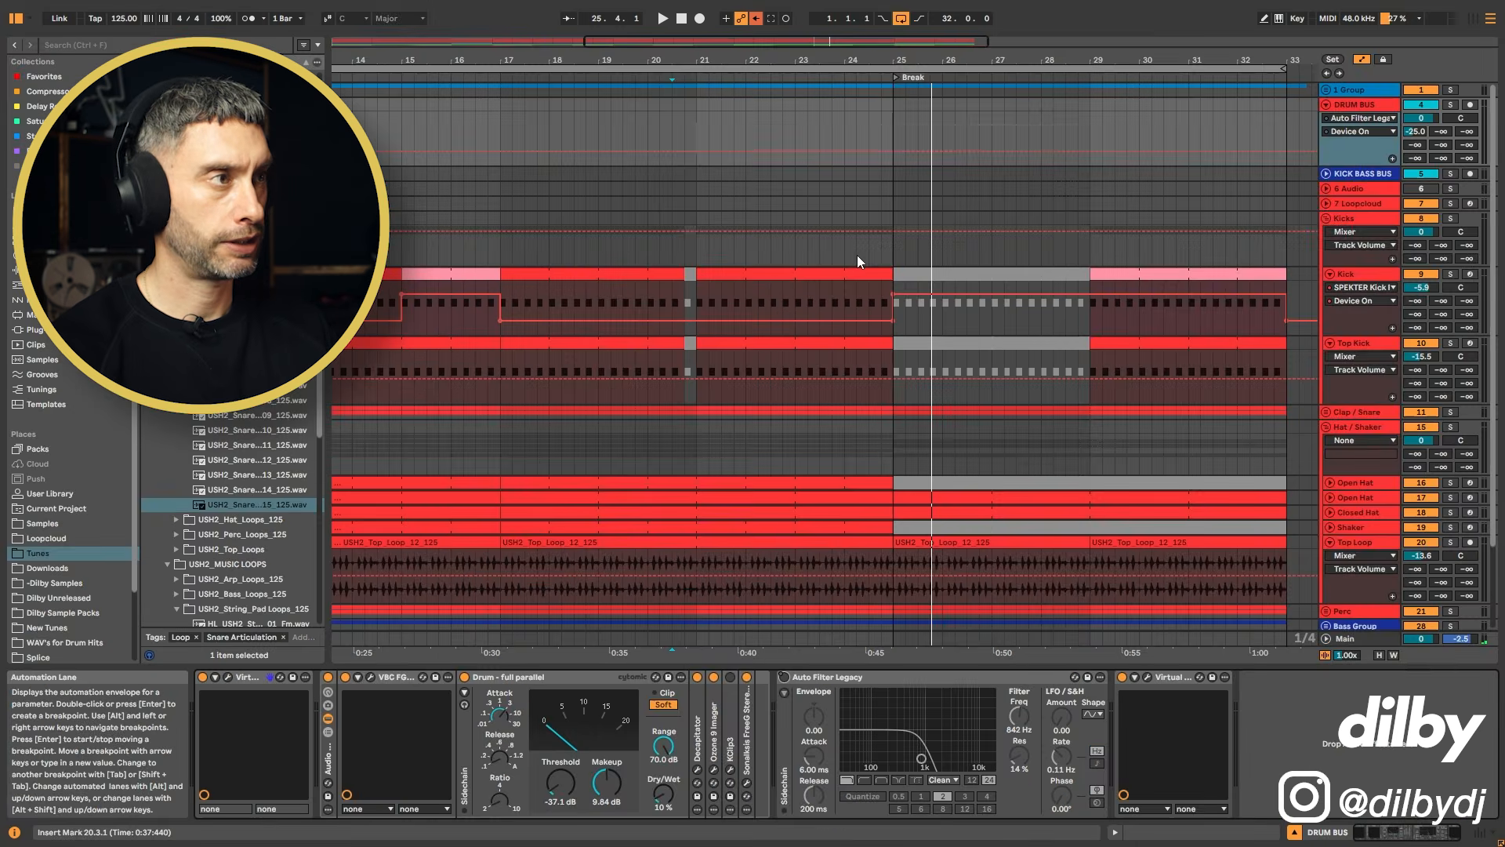
Step: Show the Drum Bus's Auto Filter Frequency automation lane
{"action": "left_click", "coordinate": [857, 255]}
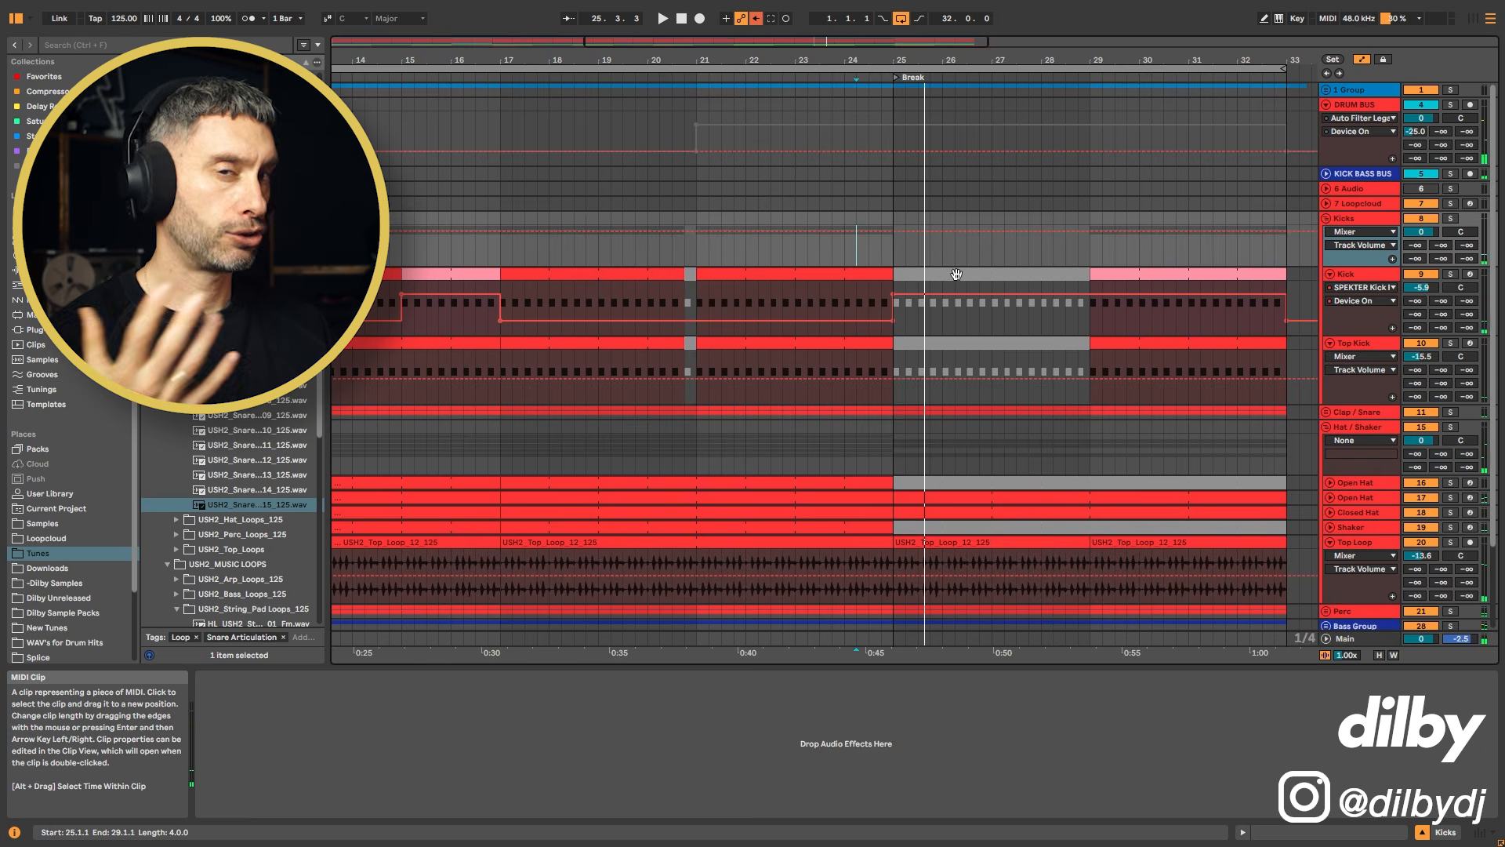
{"action": "left_click", "coordinate": [672, 137]}
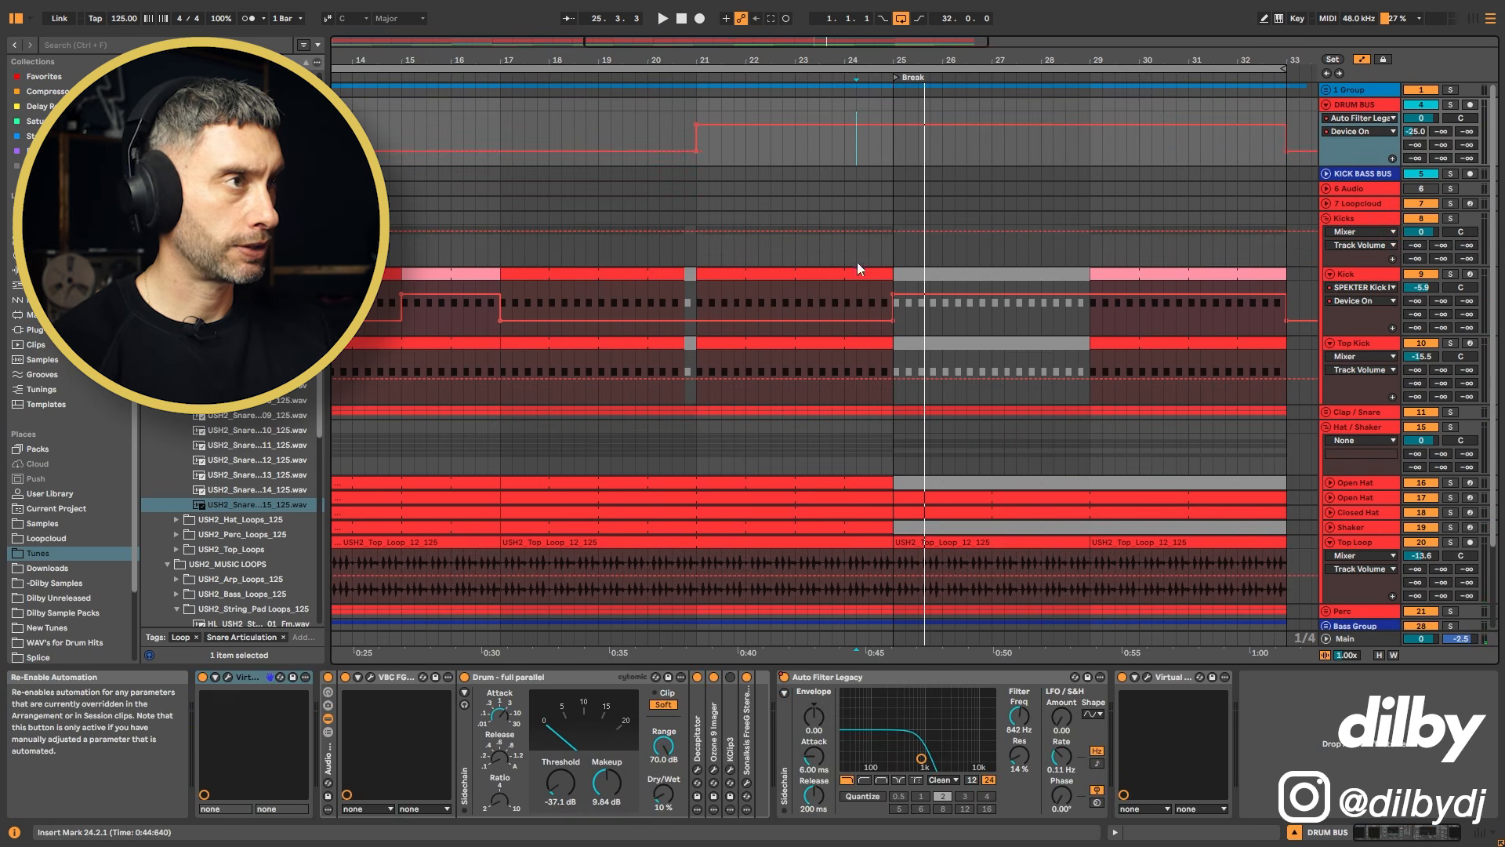
{"action": "left_click", "coordinate": [1017, 718]}
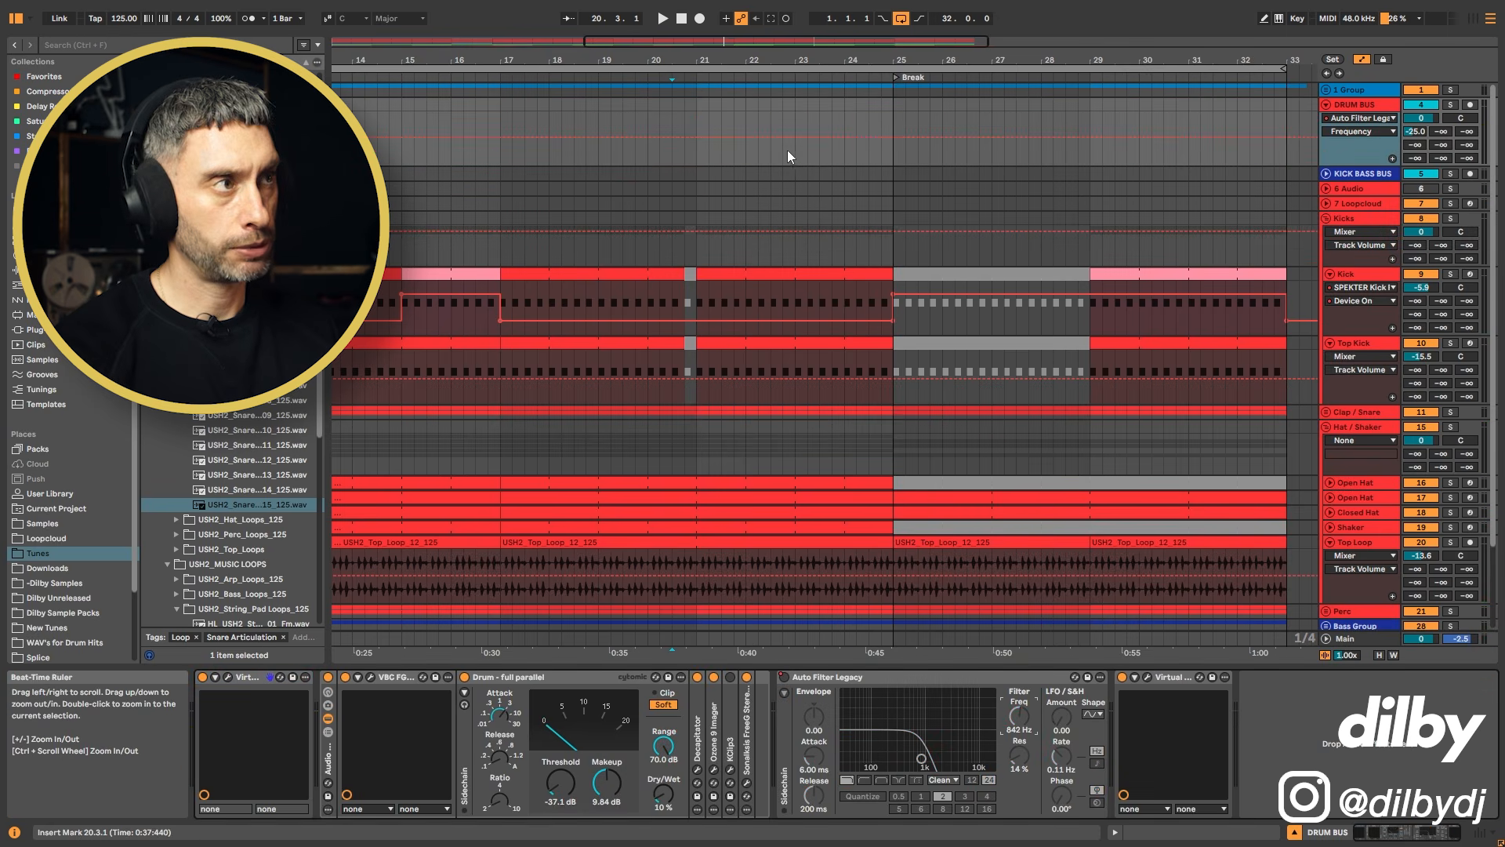
Step: Raise the Drum Bus Auto Filter frequency breakpoint at bar 25 to 1.72 kHz and keep the frequency rising through the break
{"action": "left_click", "coordinate": [833, 161]}
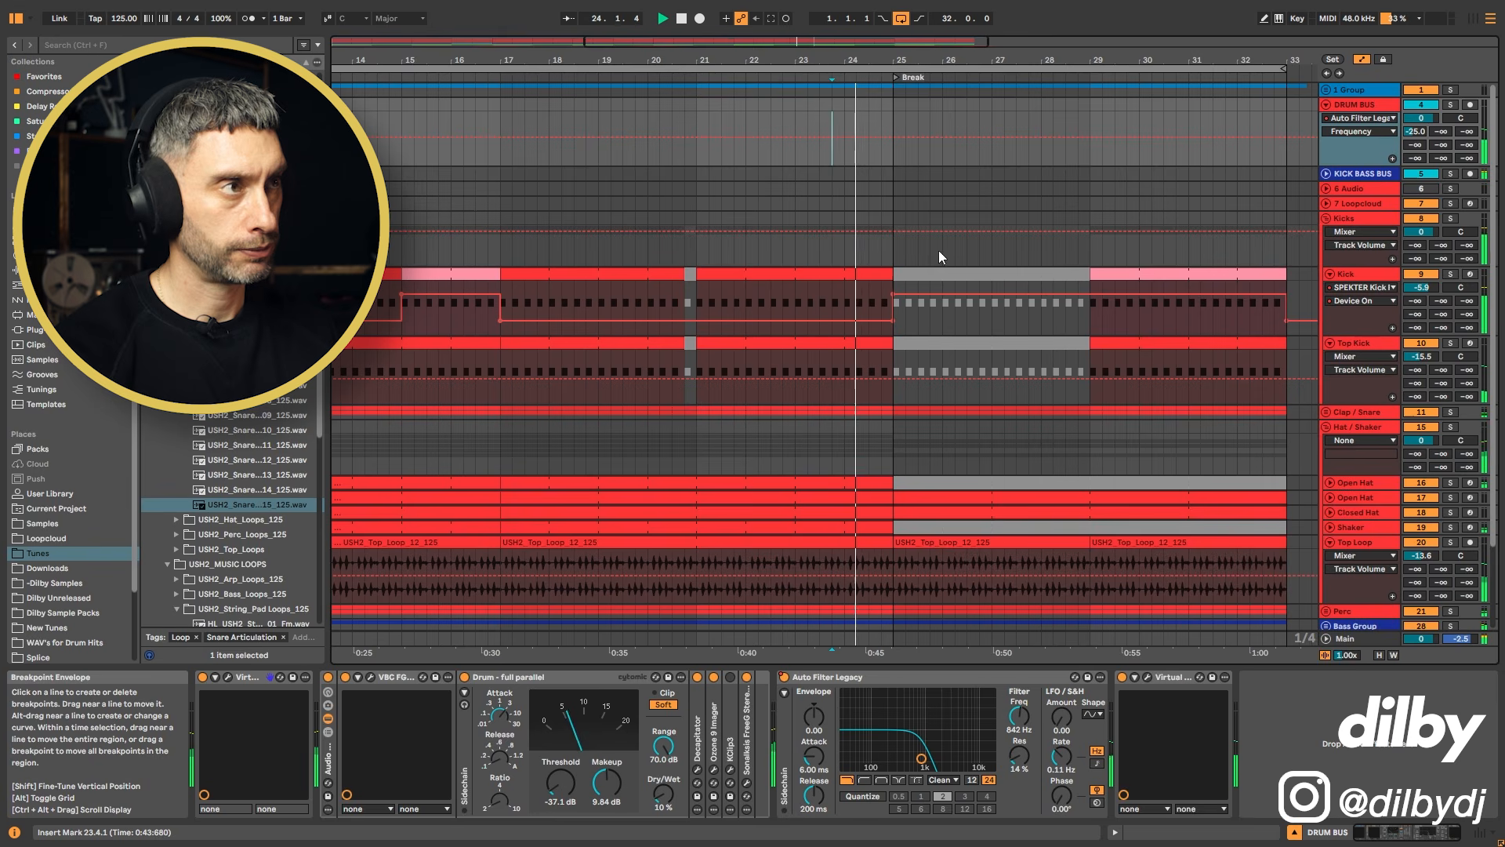
{"action": "key", "text": "space"}
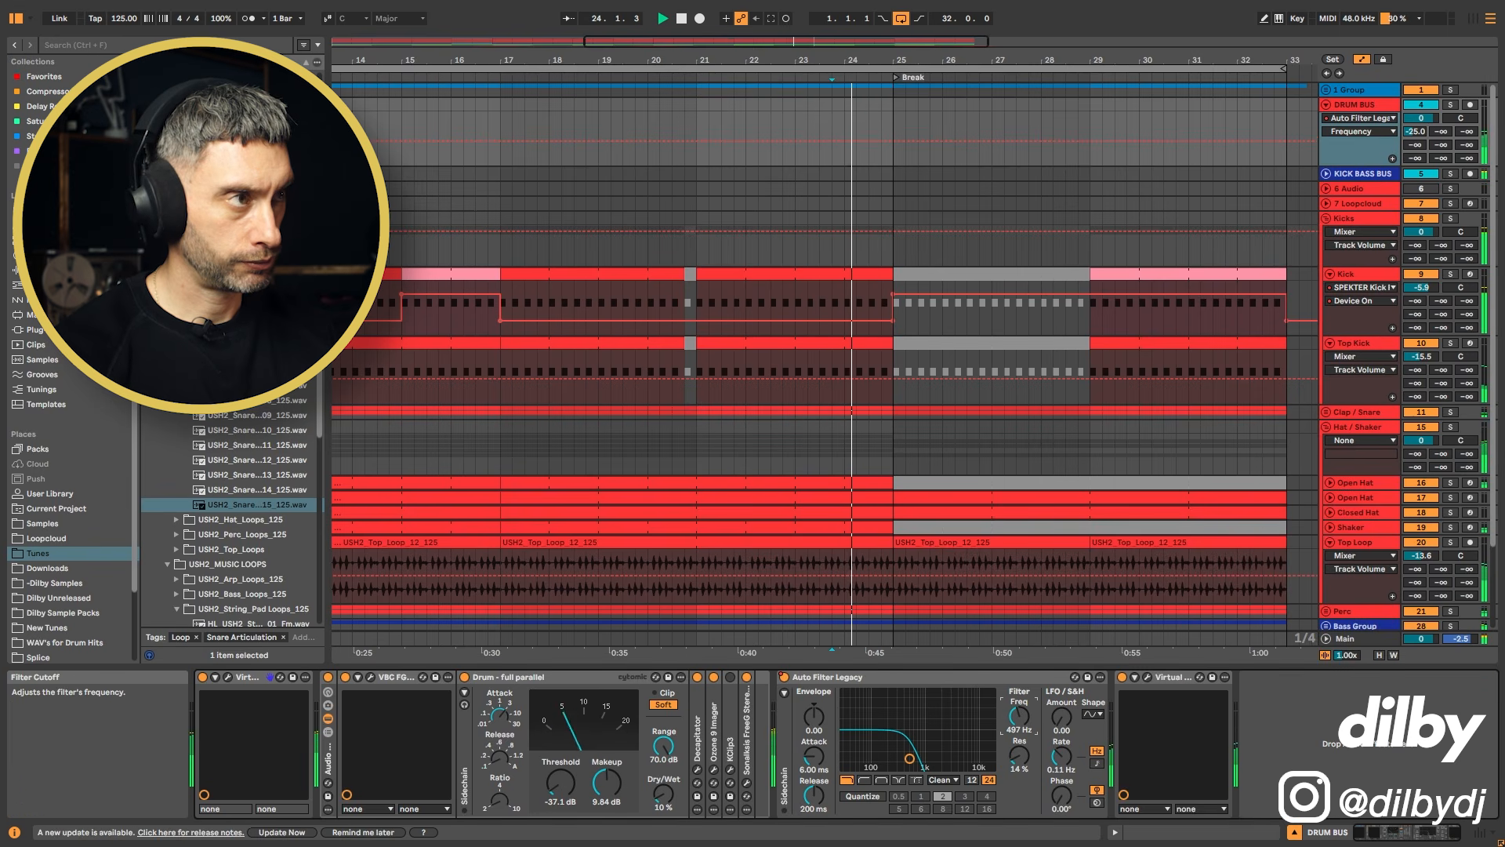
{"action": "key", "text": "space"}
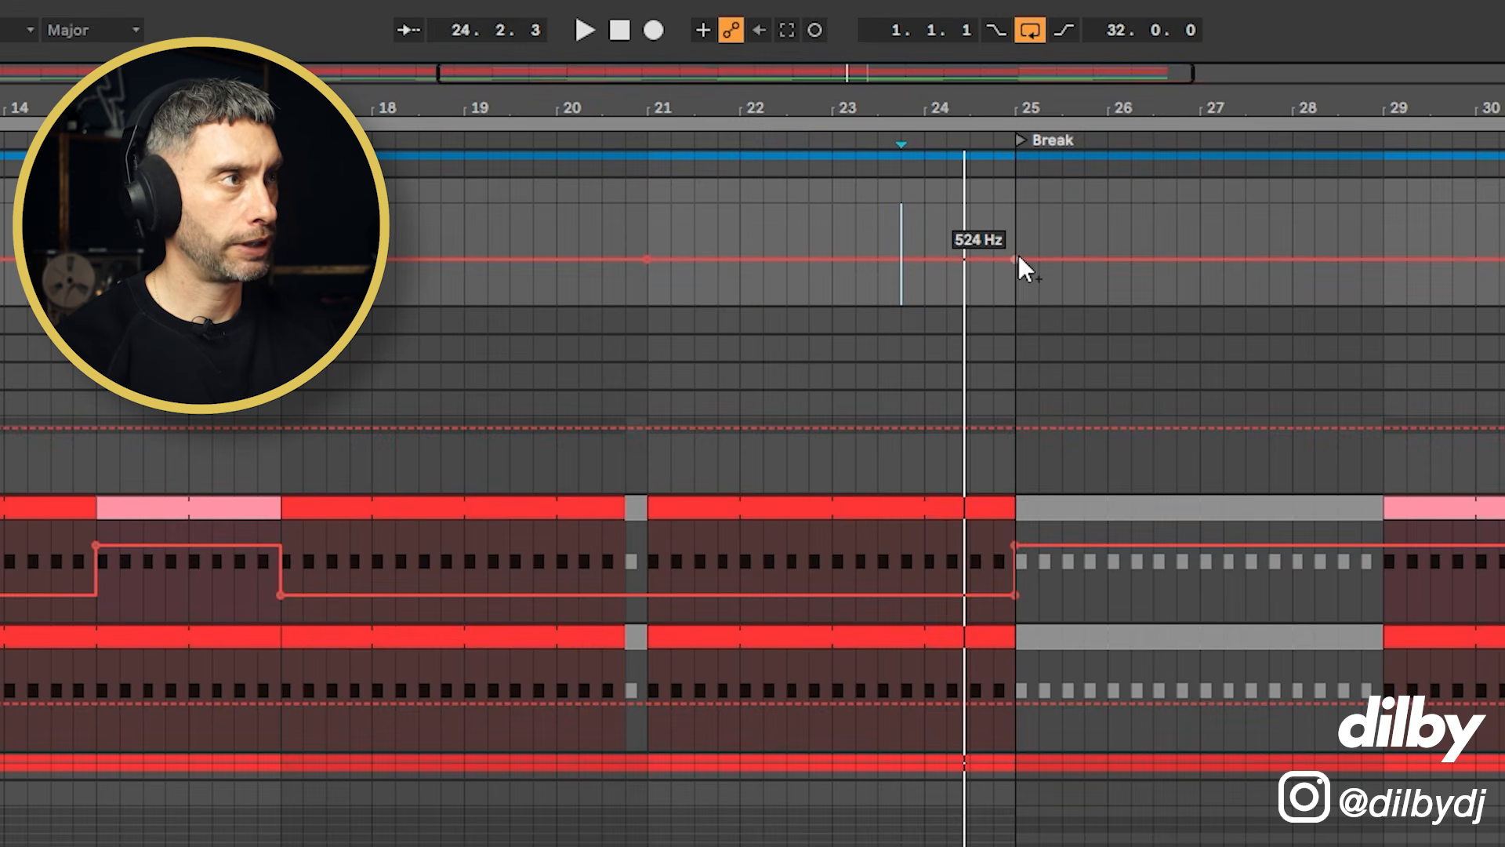
{"action": "key", "text": "space"}
{"action": "mouse_move", "coordinate": [1019, 257]}
{"action": "left_mouse_down"}
{"action": "mouse_move", "coordinate": [991, 267]}
{"action": "mouse_move", "coordinate": [1015, 241]}
{"action": "left_mouse_up"}
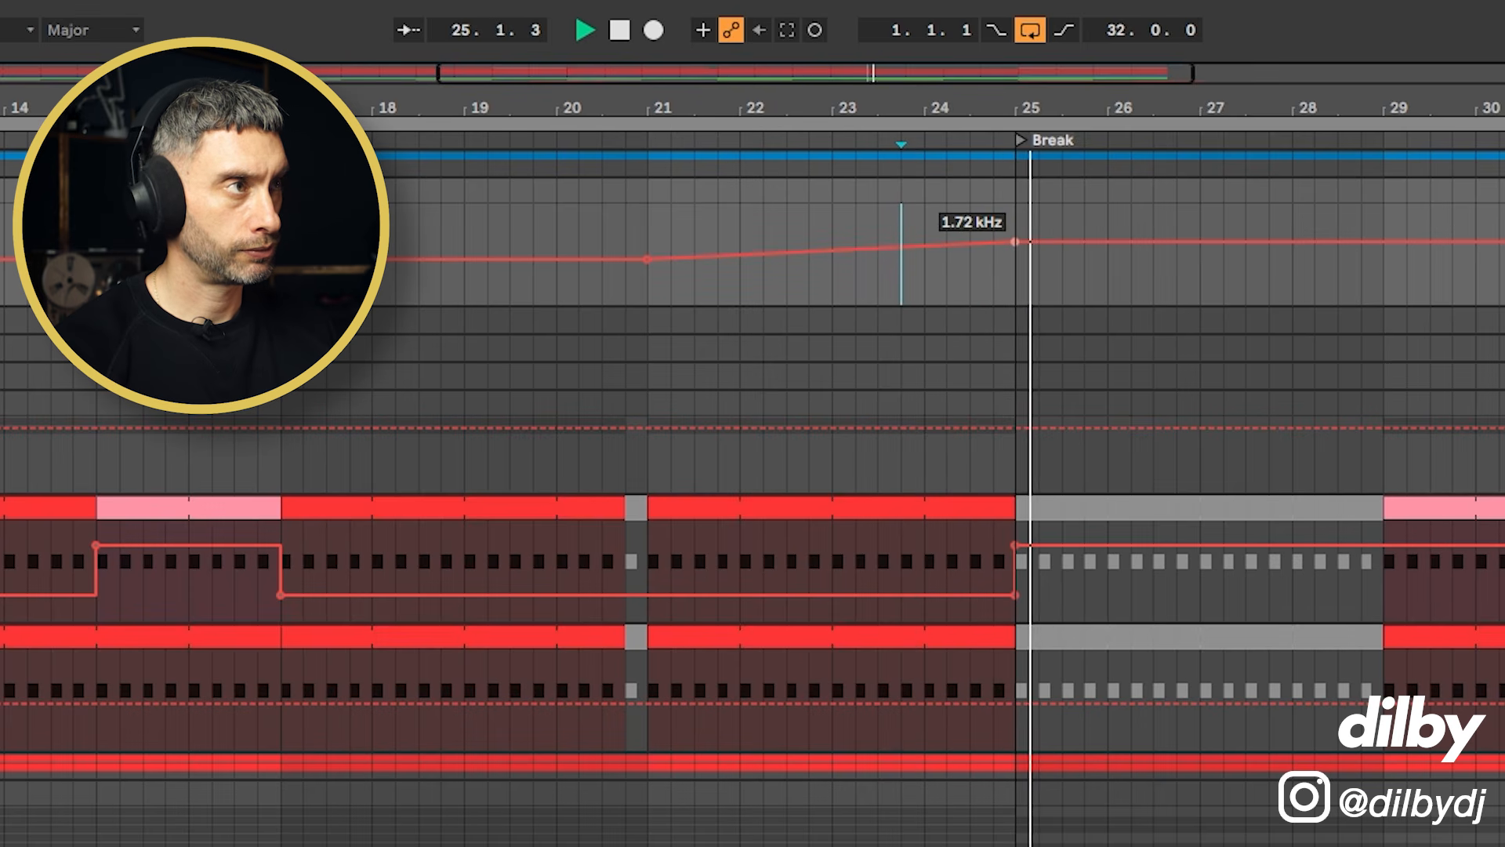
{"action": "key", "text": "space"}
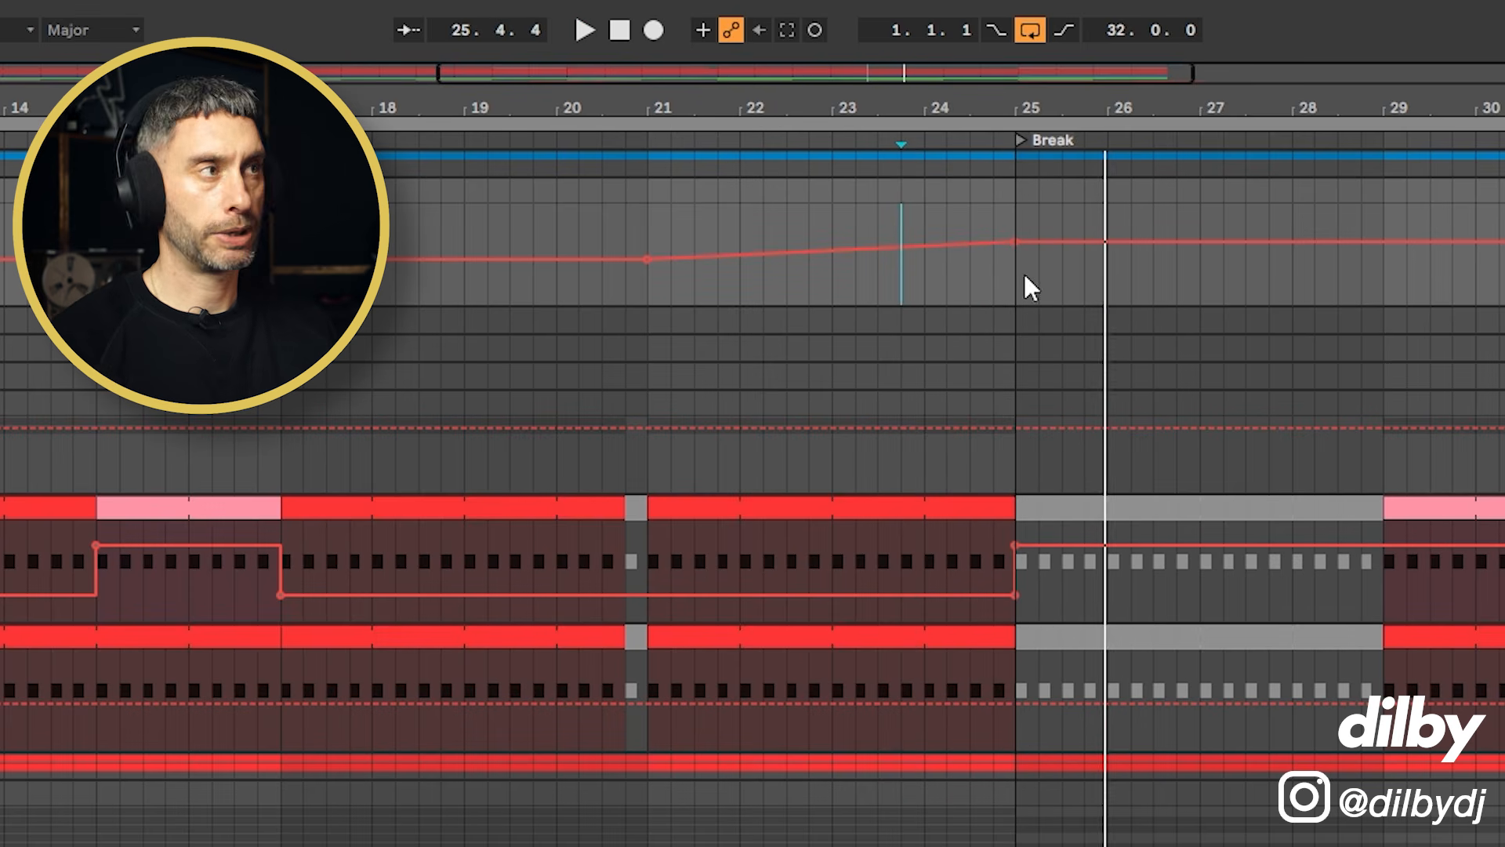
{"action": "left_click_drag", "start_coordinate": [901, 285], "coordinate": [1015, 287]}
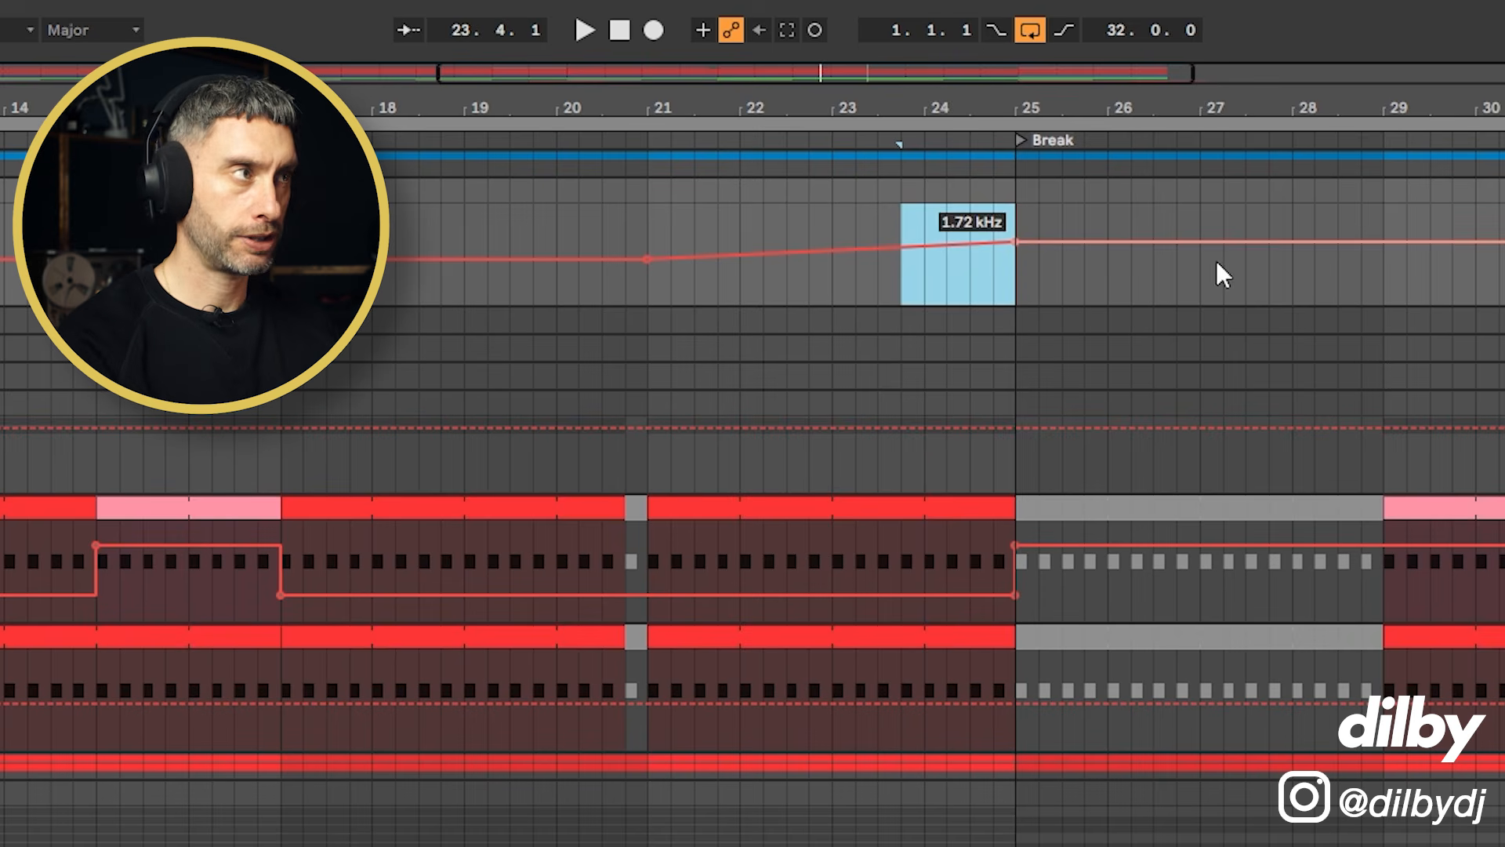
{"action": "left_click_drag", "start_coordinate": [1399, 241], "coordinate": [1399, 224]}
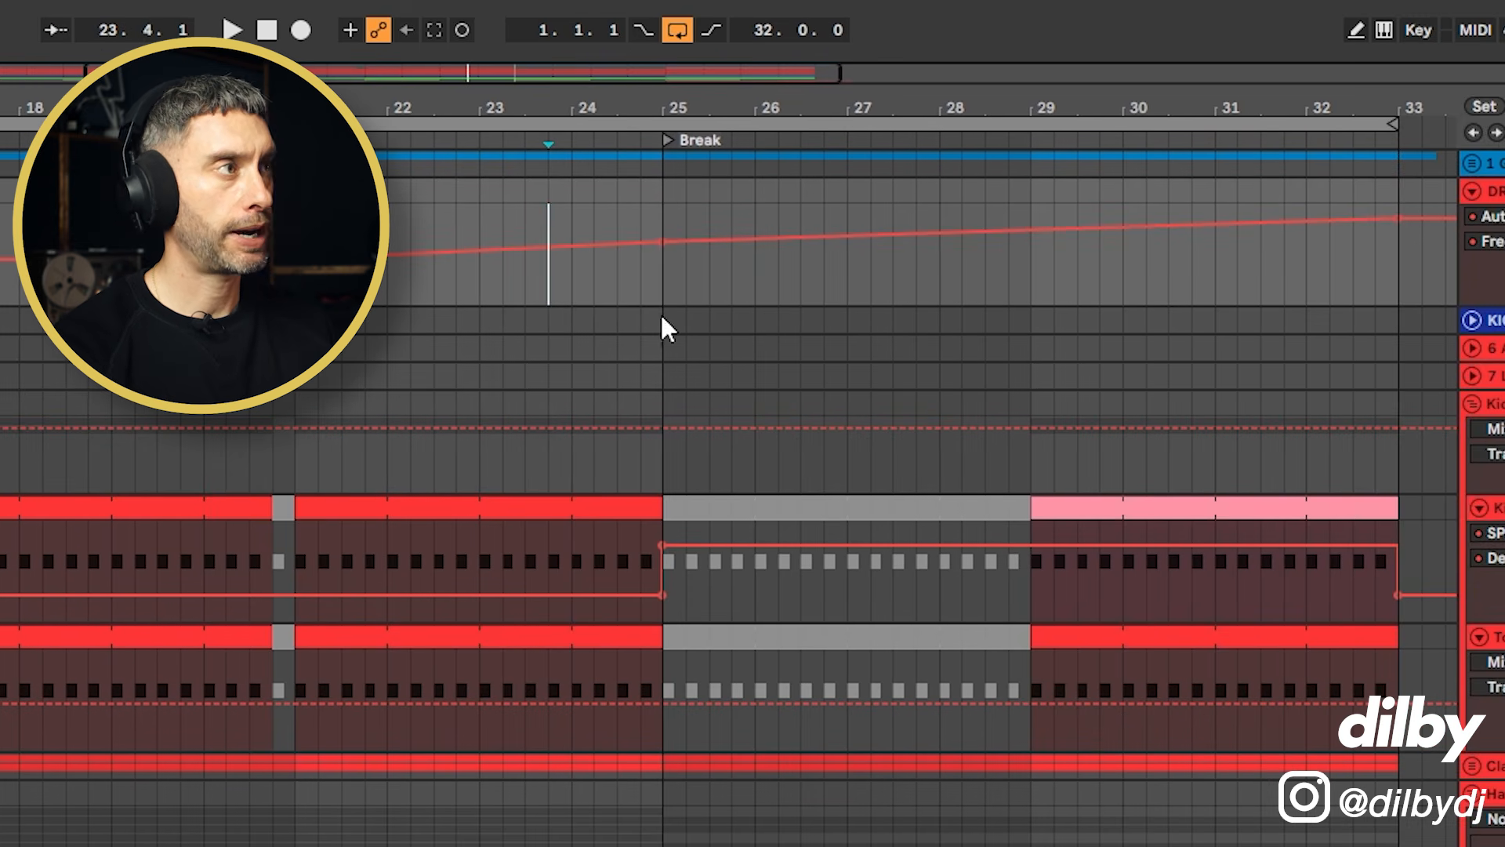
Step: Deactivate bar 32, the final bar, on the Kick and Top Kick clips
{"action": "left_click", "coordinate": [1030, 258]}
{"action": "key", "text": "space"}
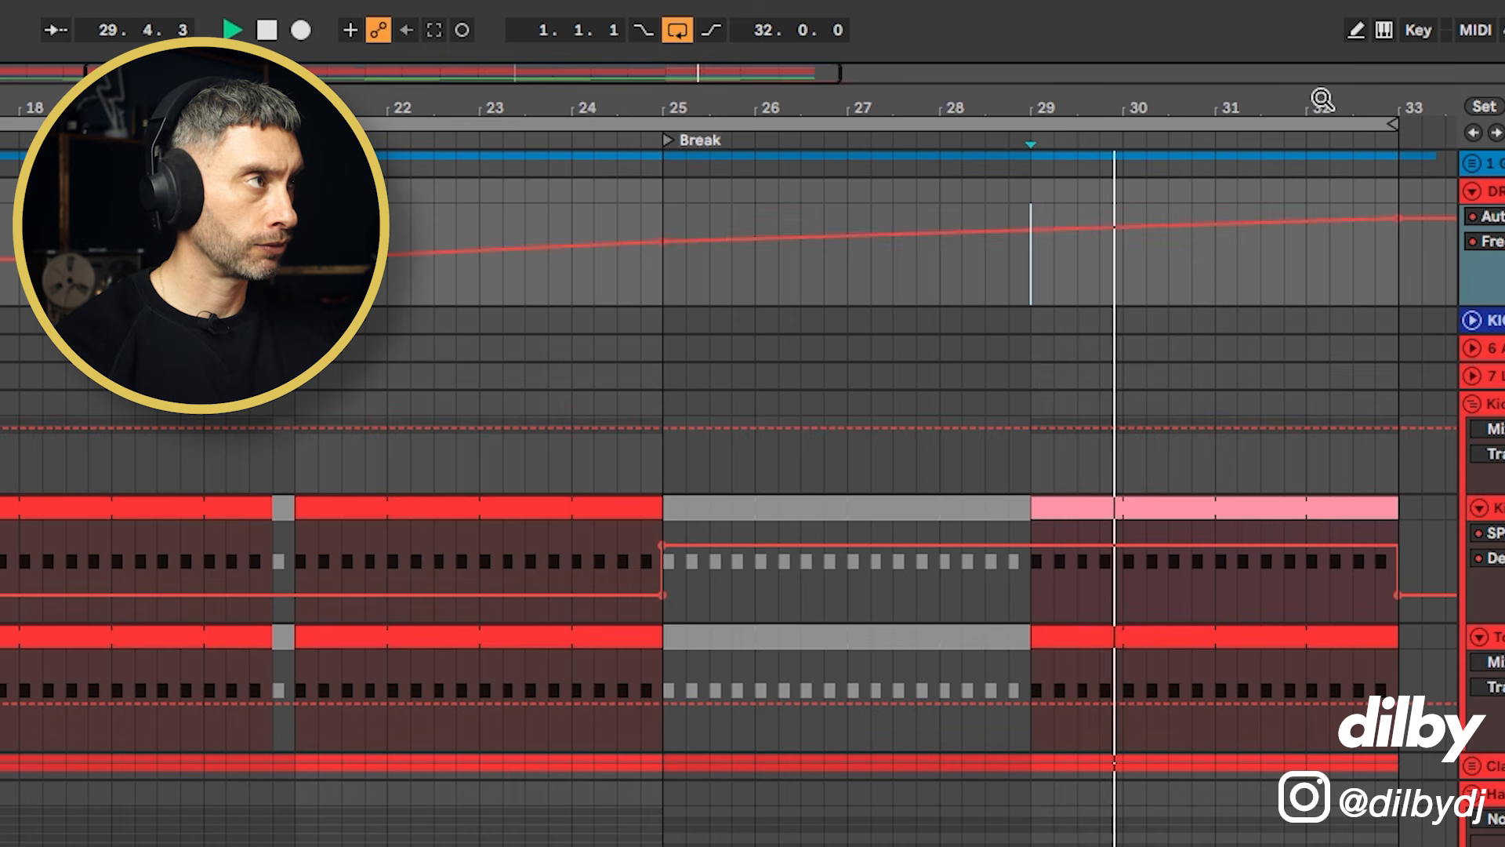
{"action": "left_click_drag", "start_coordinate": [1322, 98], "coordinate": [1082, 312]}
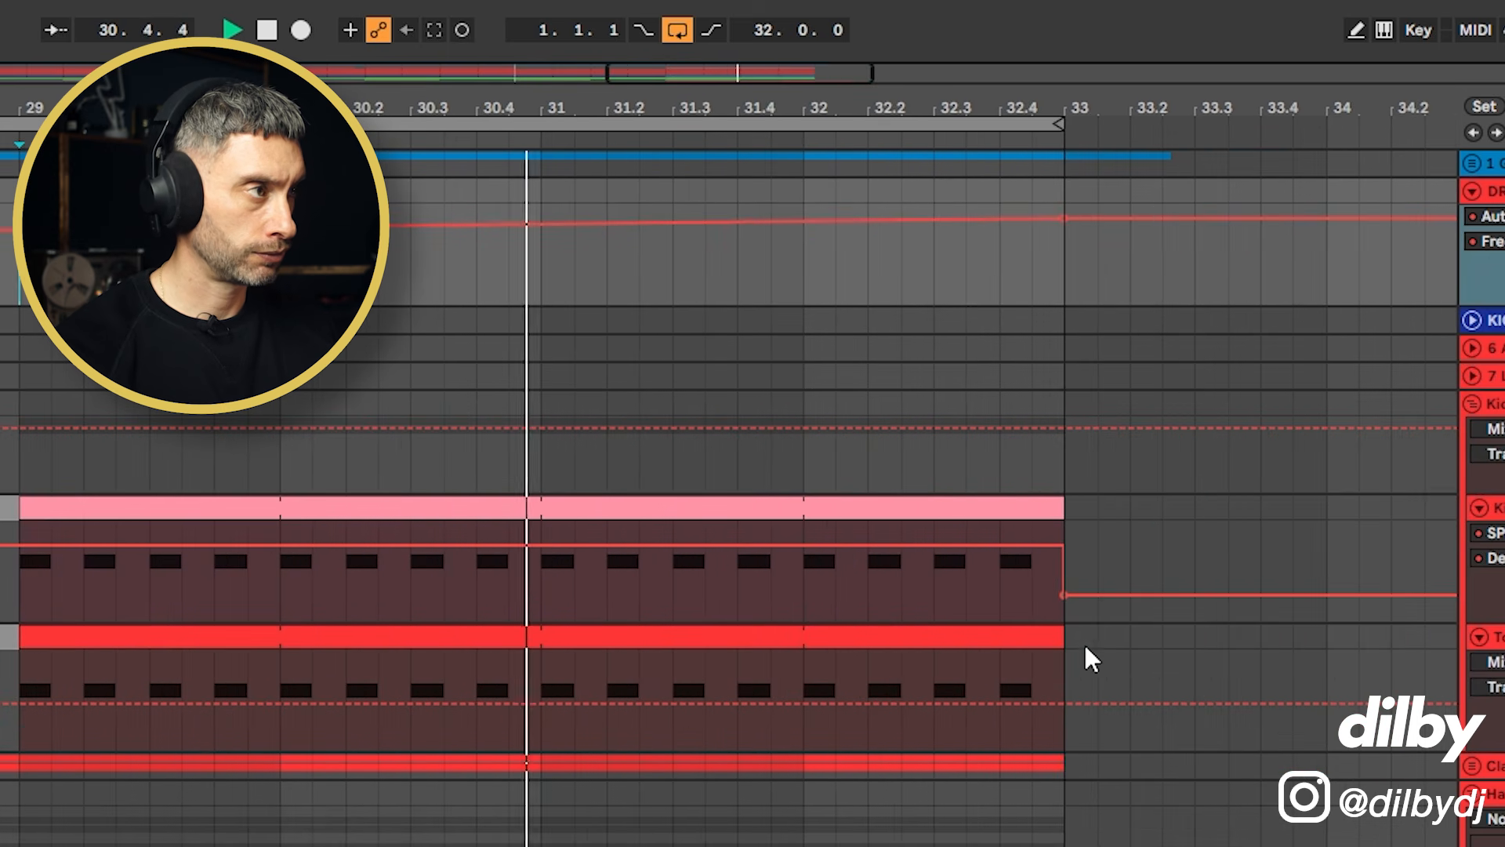
{"action": "left_click_drag", "start_coordinate": [1085, 646], "coordinate": [807, 517]}
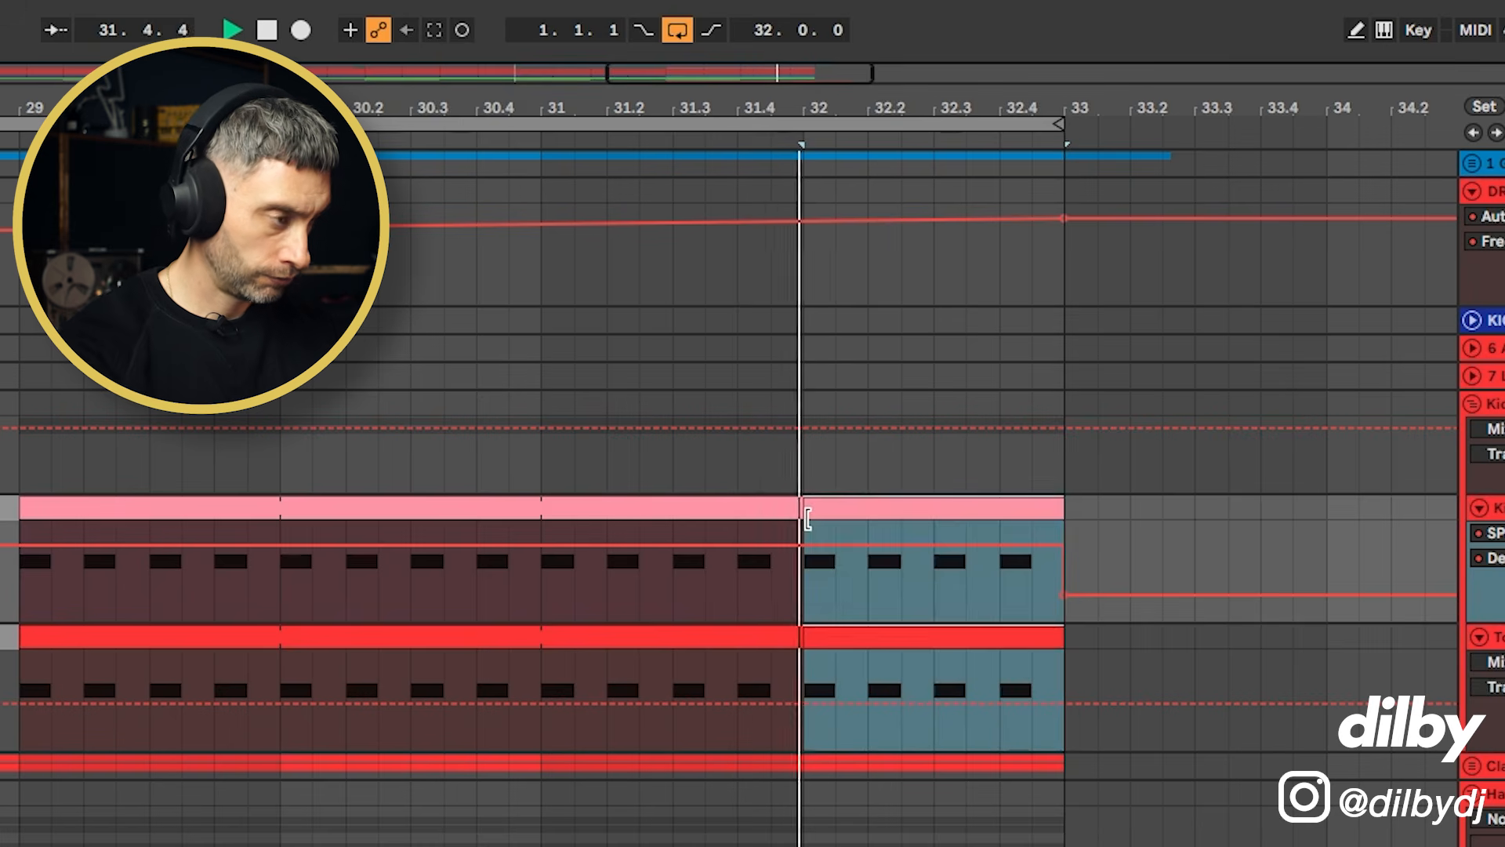
{"action": "key", "text": "0"}
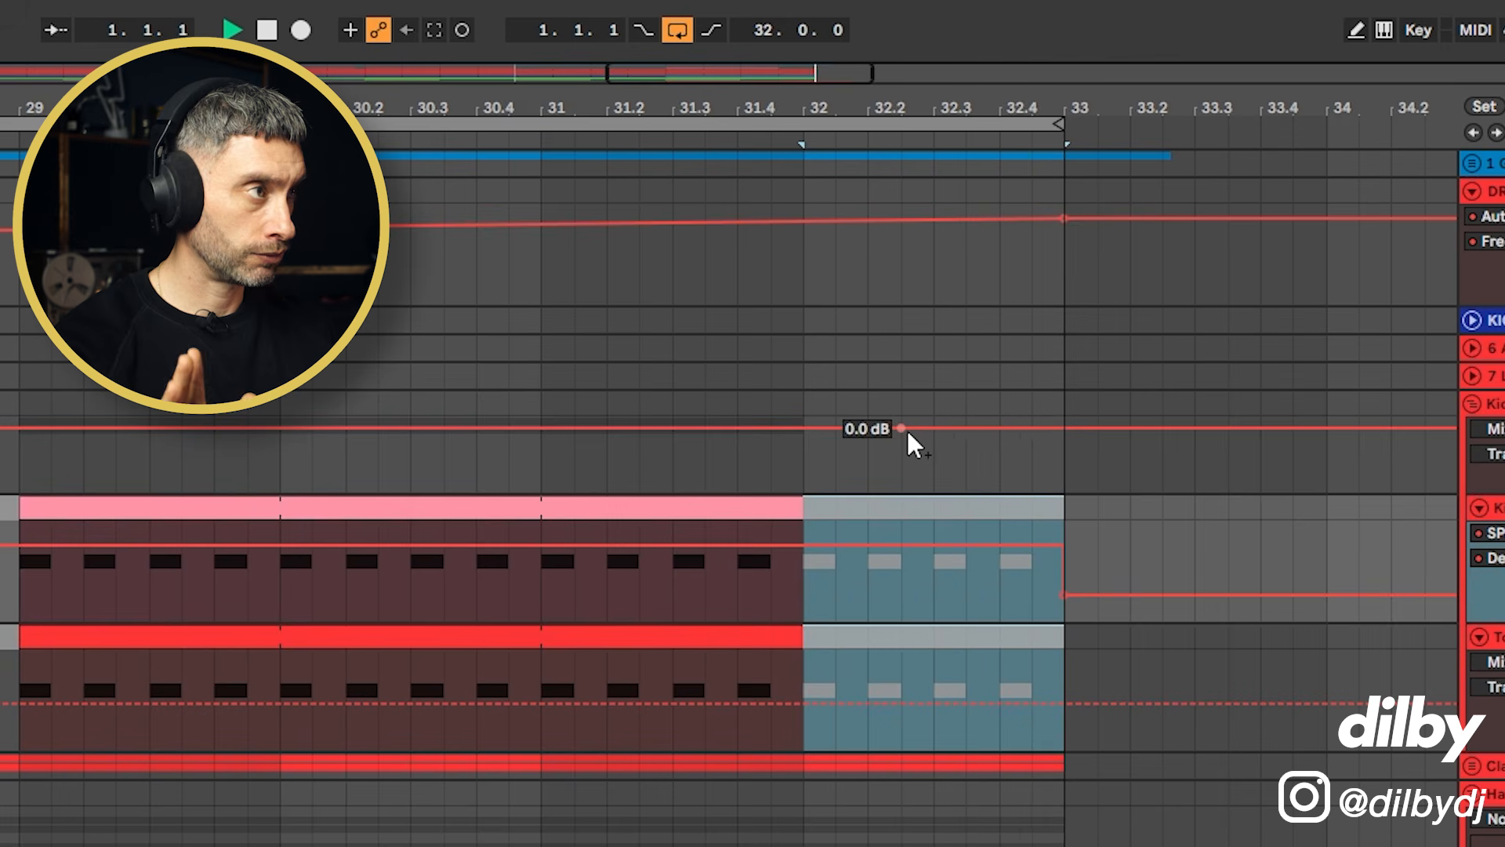
{"action": "key", "text": "space"}
Step: Play from bar 20 and review the break across the drum, loop and bass tracks
{"action": "left_click_drag", "start_coordinate": [892, 108], "coordinate": [891, 55]}
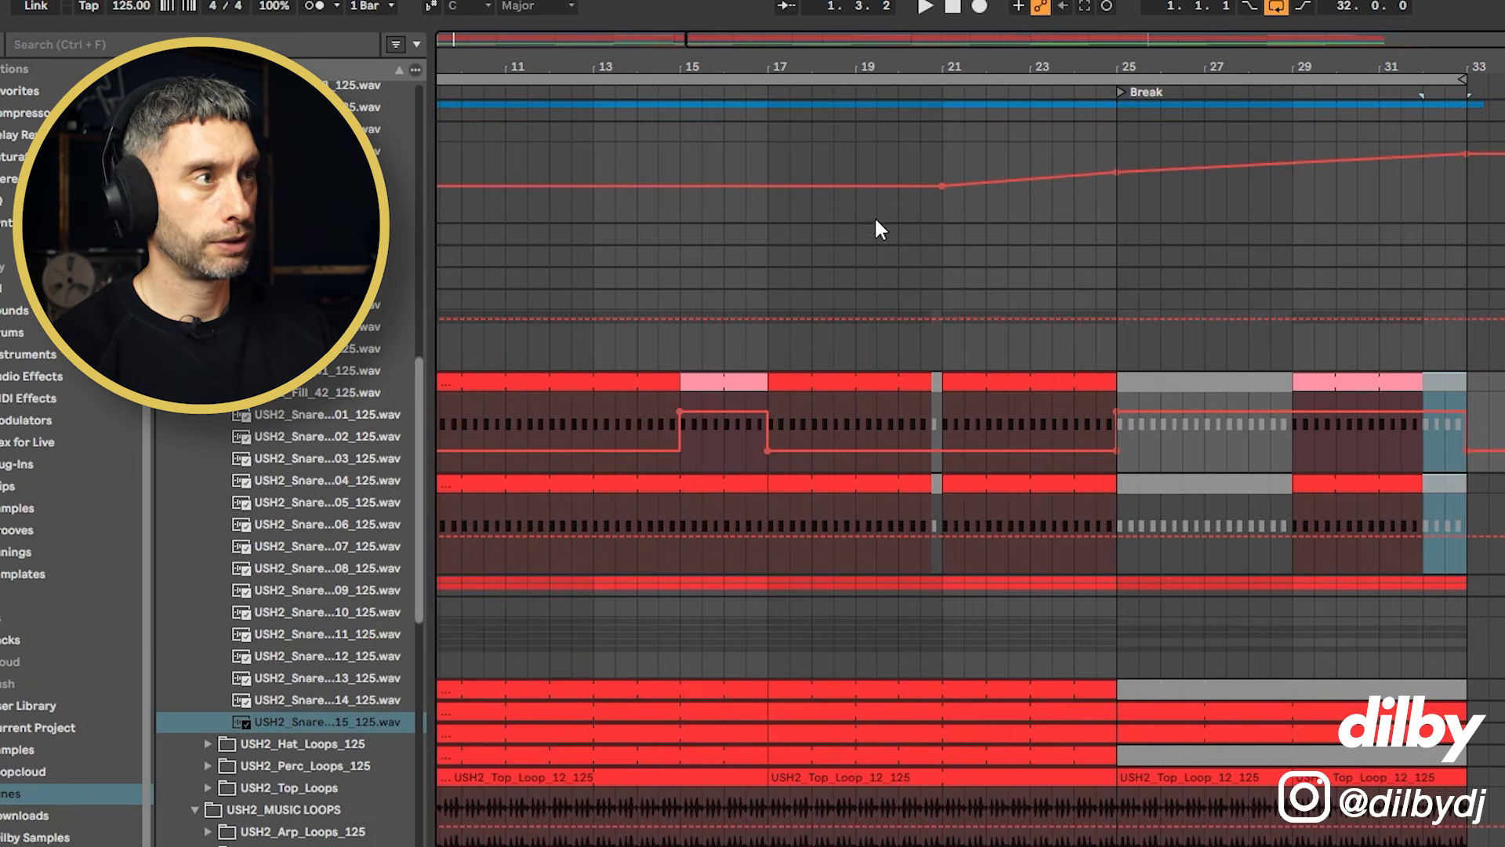
{"action": "left_click", "coordinate": [899, 206]}
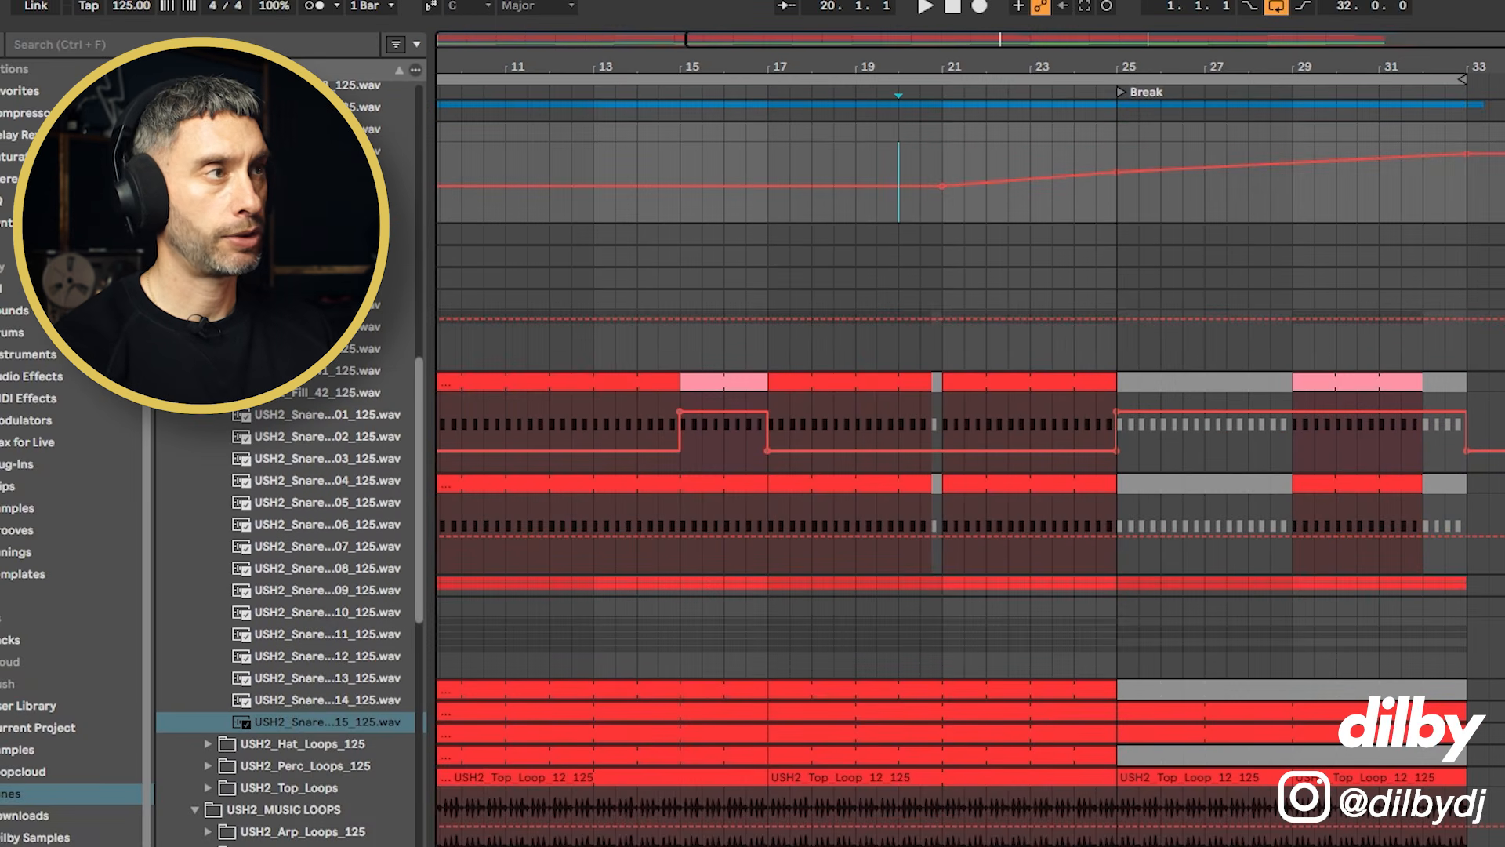
{"action": "key", "text": "space"}
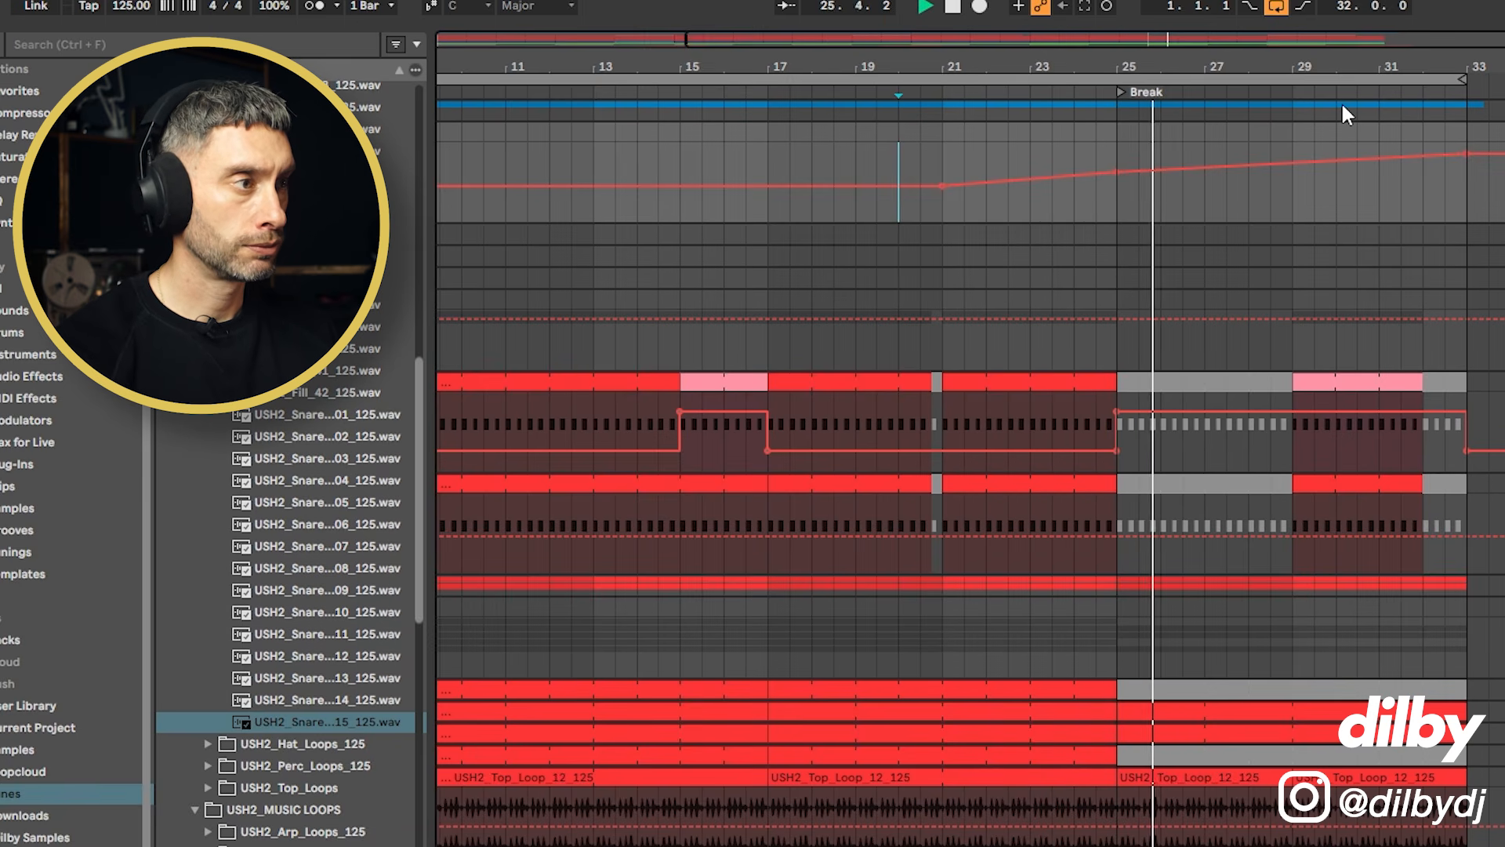
{"action": "scroll", "coordinate": [970, 470], "scroll_direction": "down", "scroll_amount": 2}
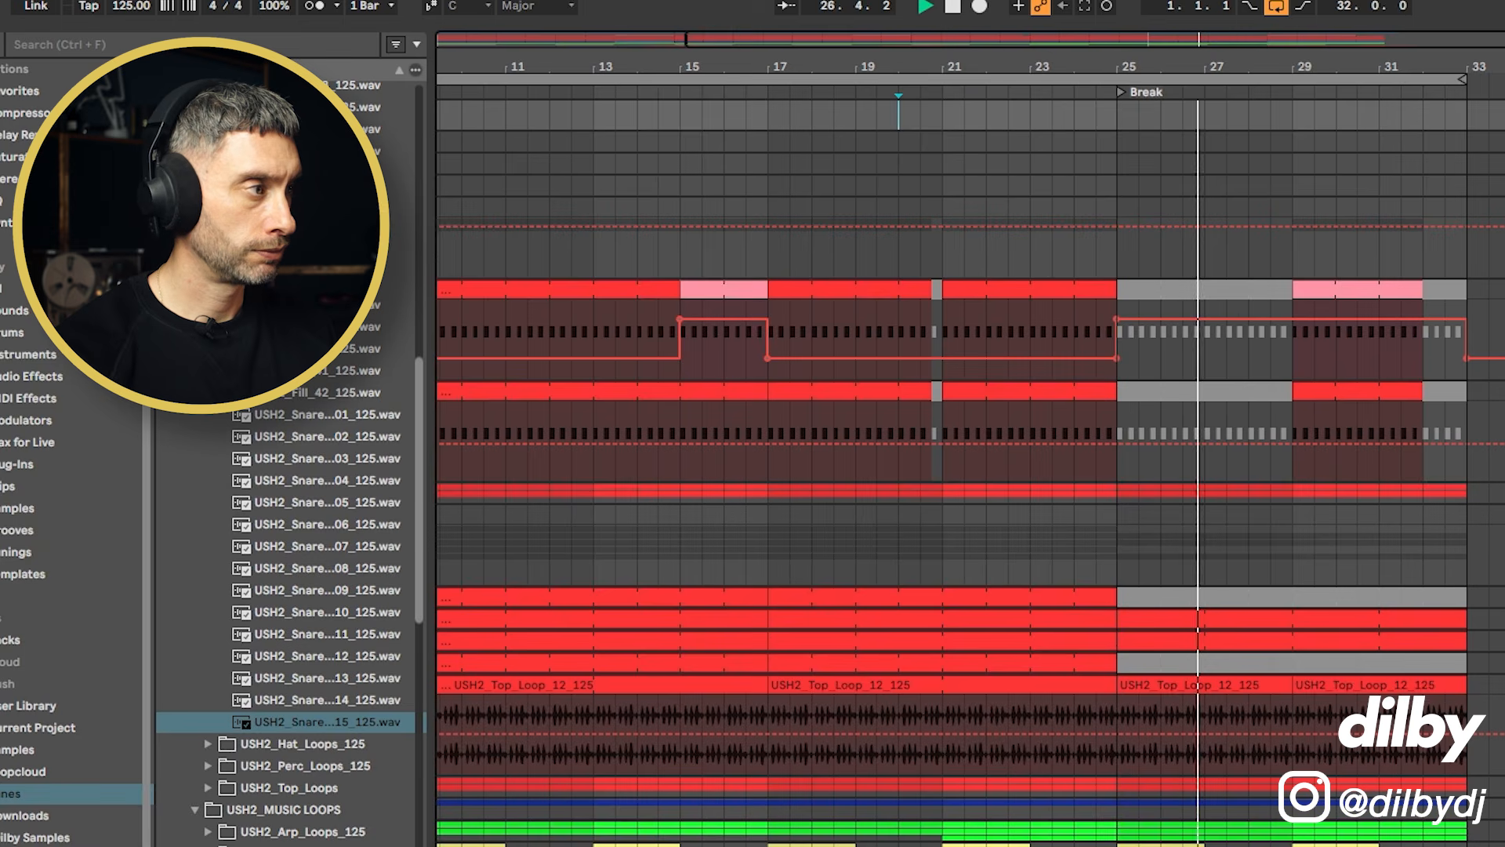
{"action": "scroll", "coordinate": [970, 471], "scroll_direction": "down", "scroll_amount": 4}
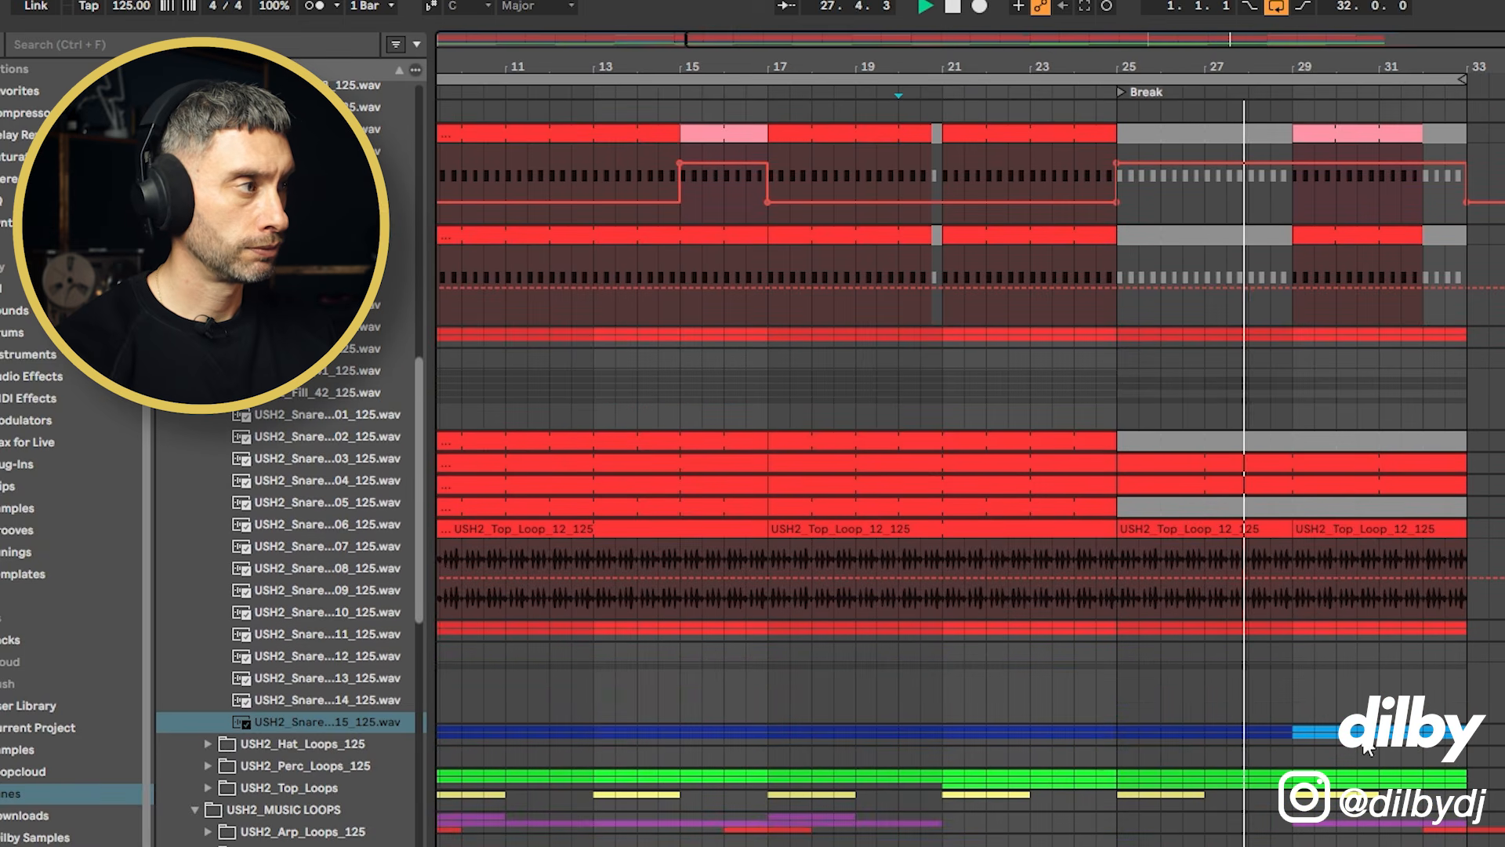
{"action": "key", "text": "u"}
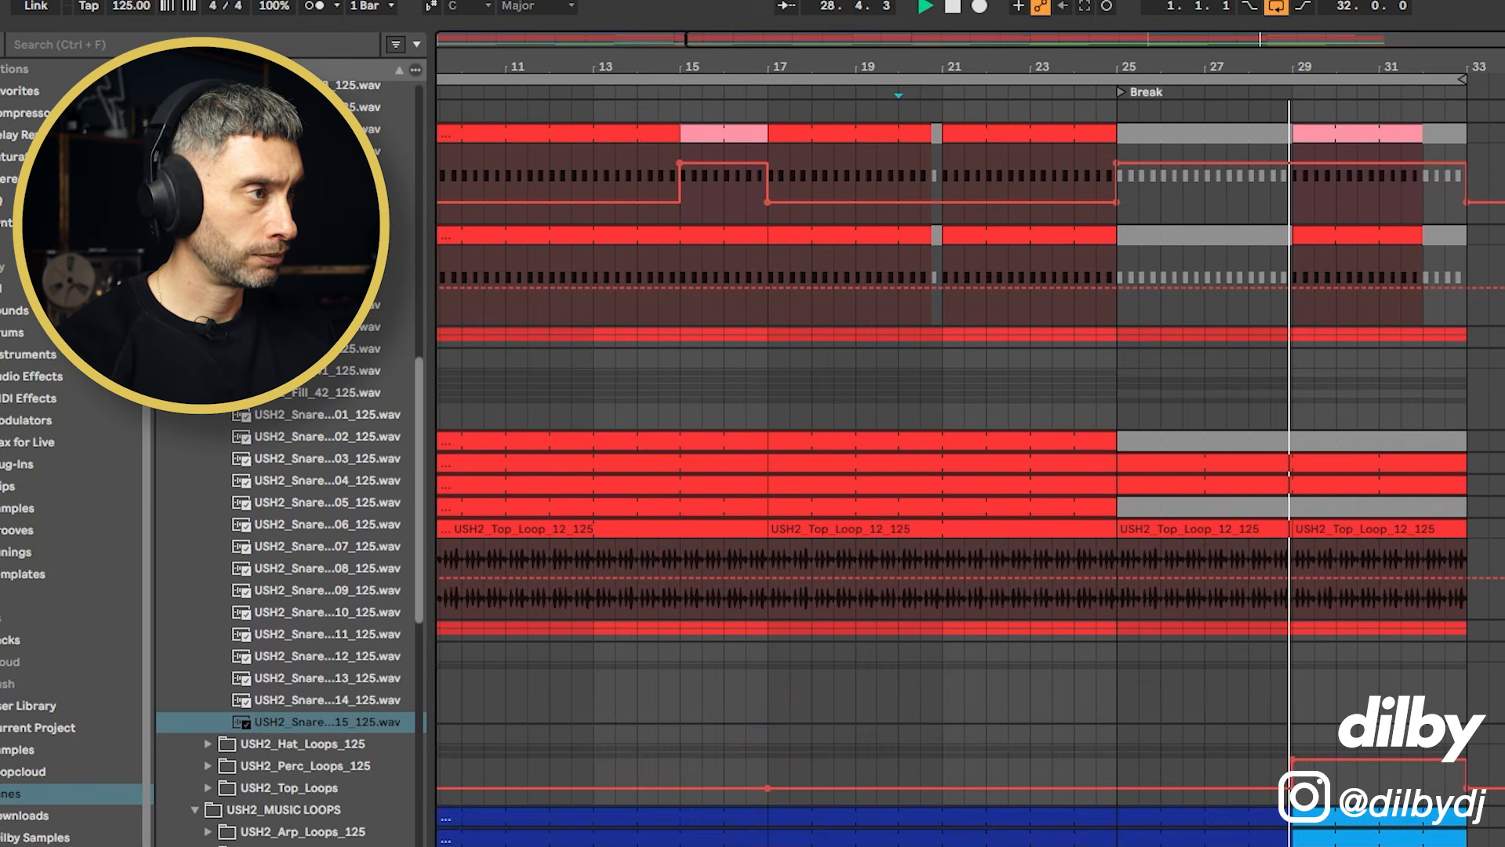
{"action": "scroll", "coordinate": [971, 432], "scroll_direction": "down", "scroll_amount": 2}
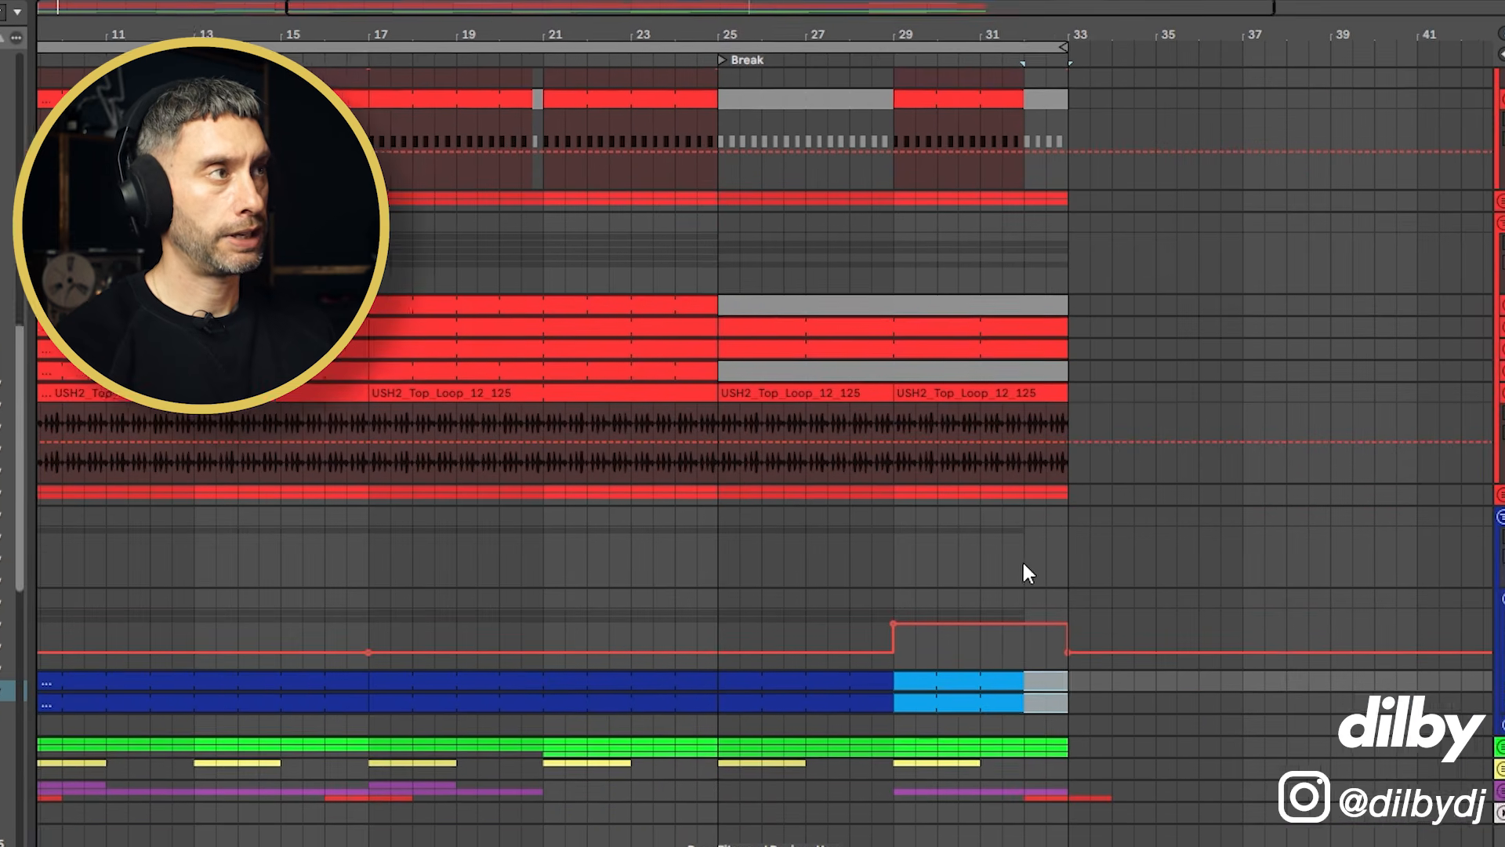
{"action": "left_click", "coordinate": [1020, 700]}
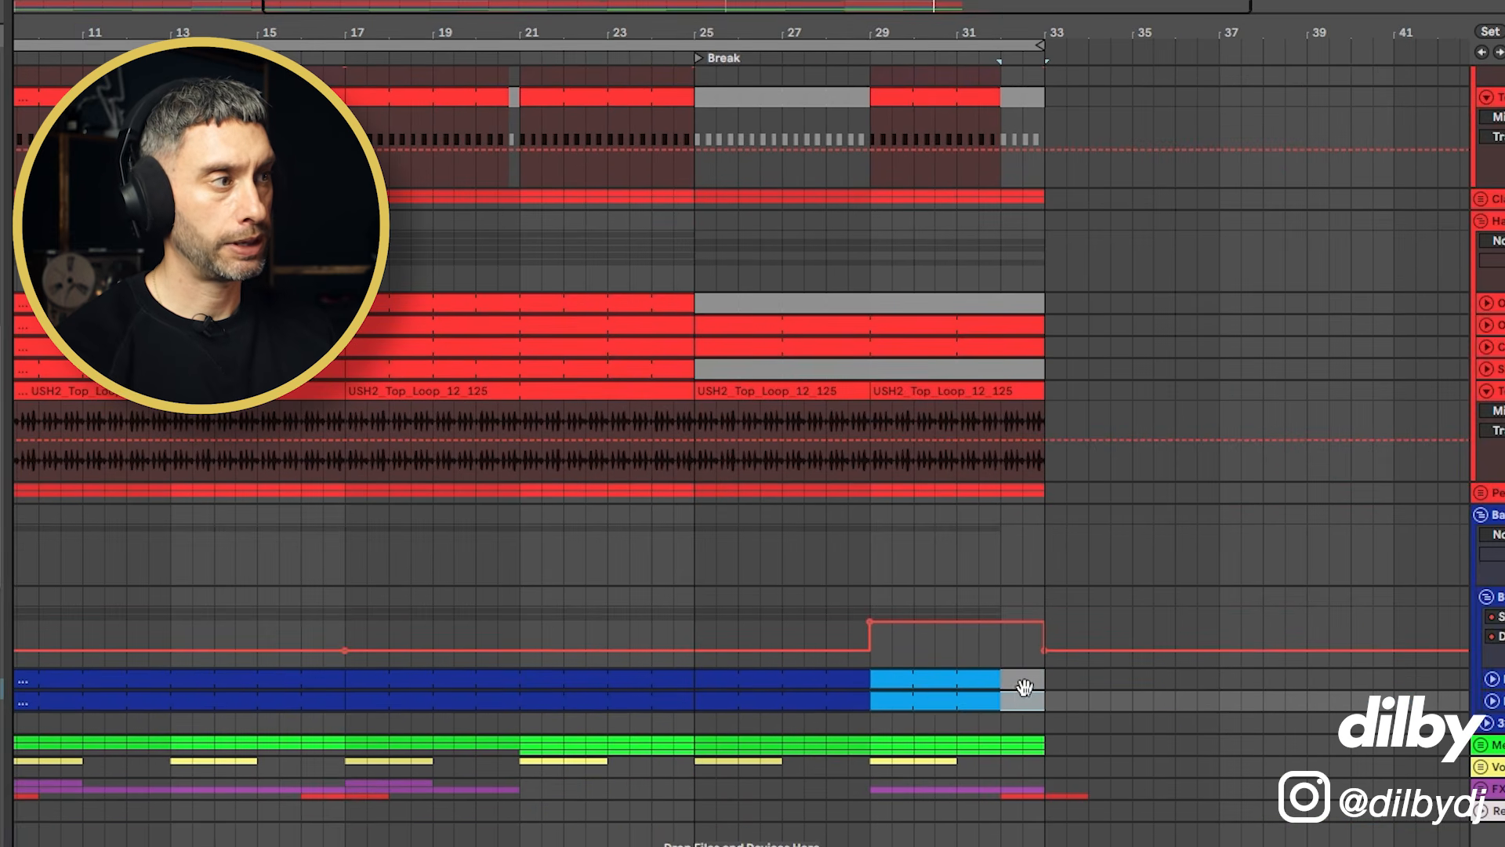
{"action": "scroll", "coordinate": [1026, 305], "scroll_direction": "up", "scroll_amount": 4}
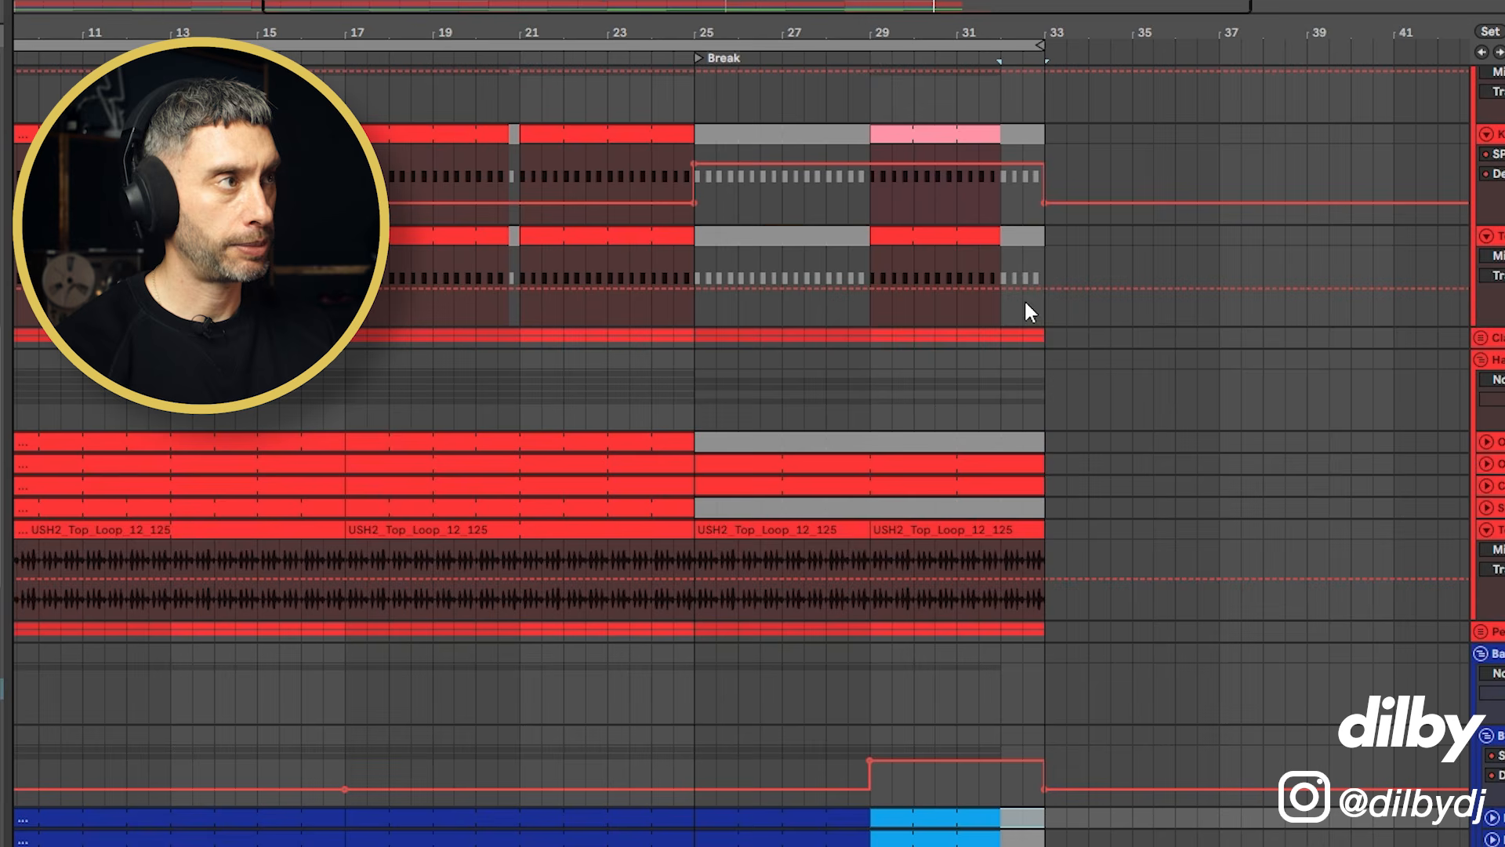
{"action": "left_click", "coordinate": [1022, 236]}
{"action": "left_click", "coordinate": [1024, 139]}
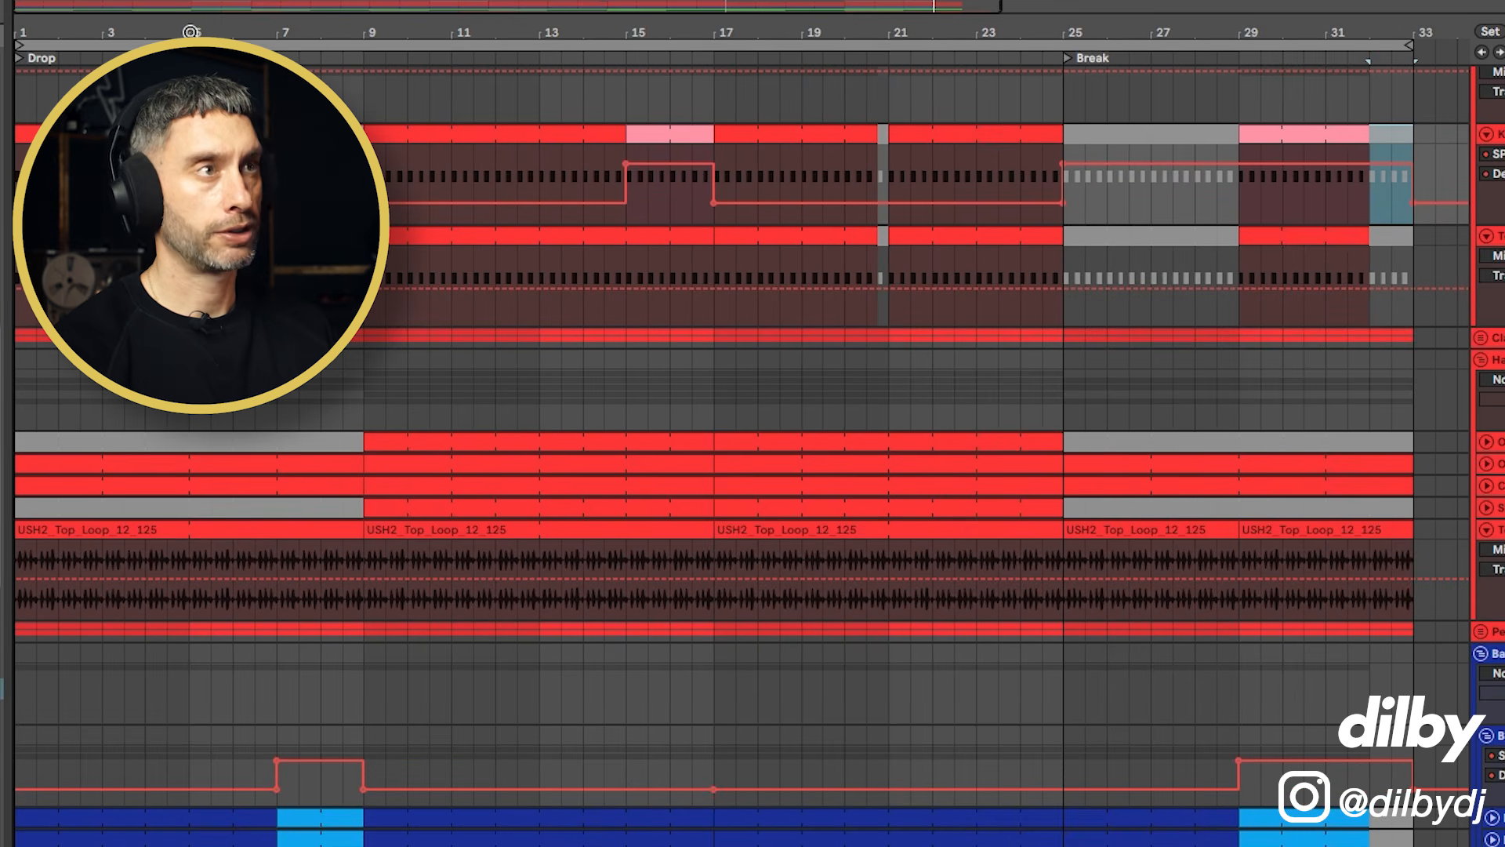
{"action": "left_click_drag", "start_coordinate": [190, 32], "coordinate": [190, 10]}
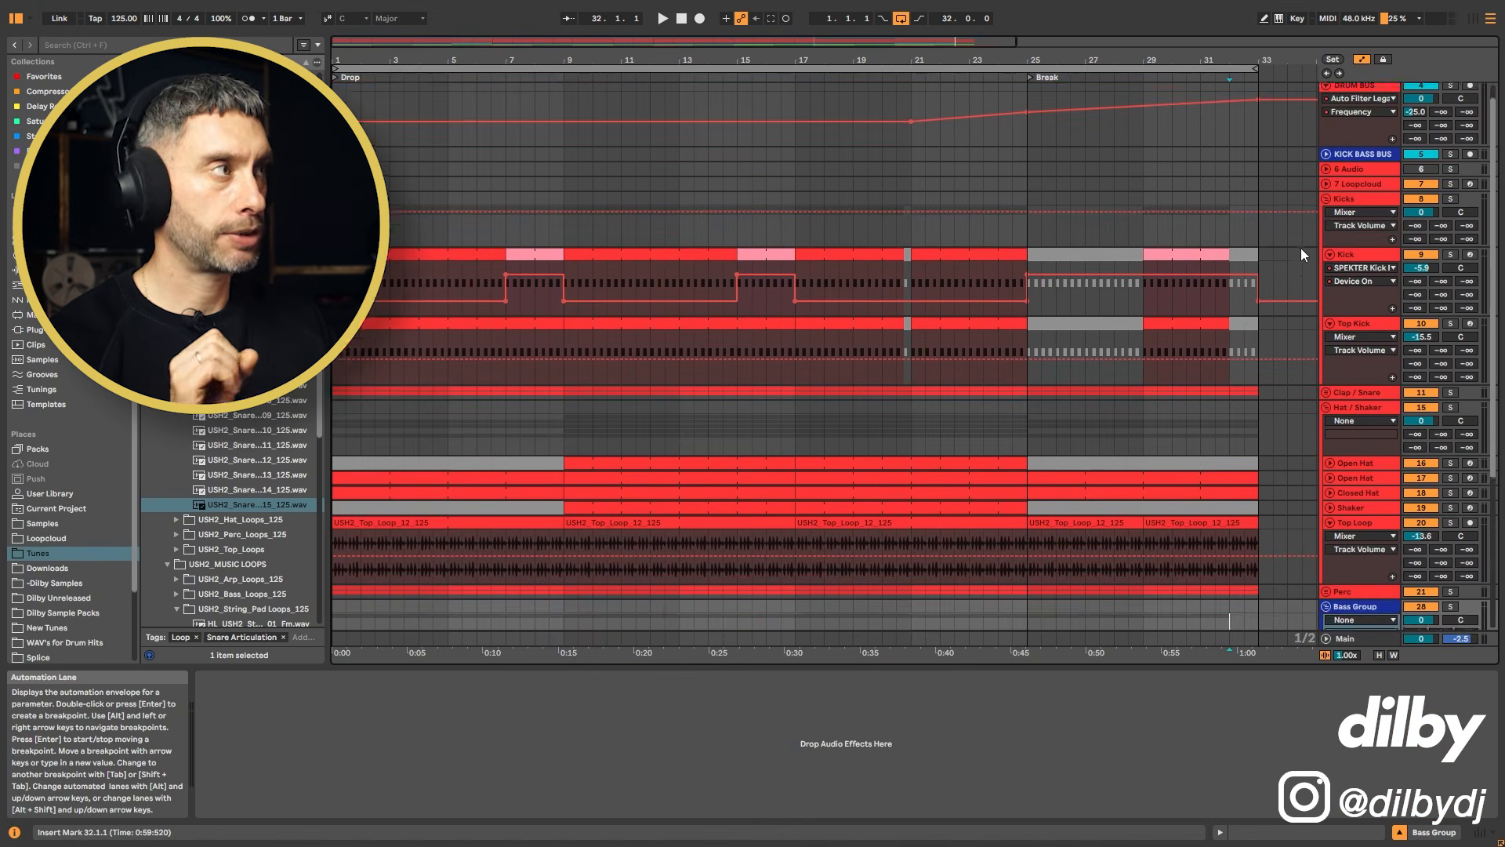
Step: Switch the Drum Bus automation lane to the C-Jacky Spray F send and ramp it up across the break to about -17.3 dB before bar 33
{"action": "scroll", "coordinate": [1301, 248], "scroll_direction": "up", "scroll_amount": 1}
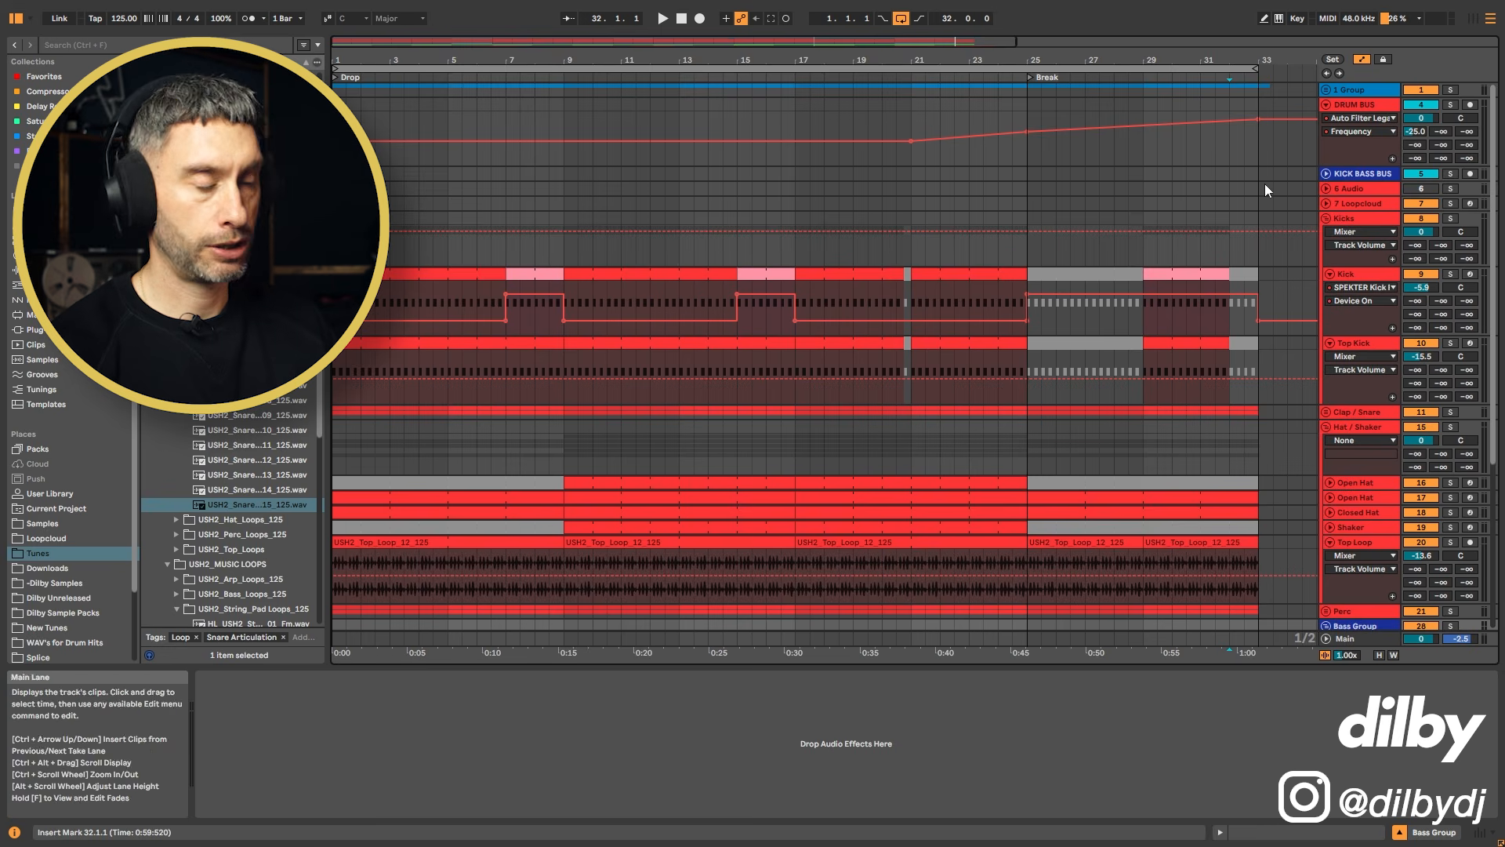
{"action": "left_click", "coordinate": [1467, 131]}
{"action": "left_click", "coordinate": [1364, 639]}
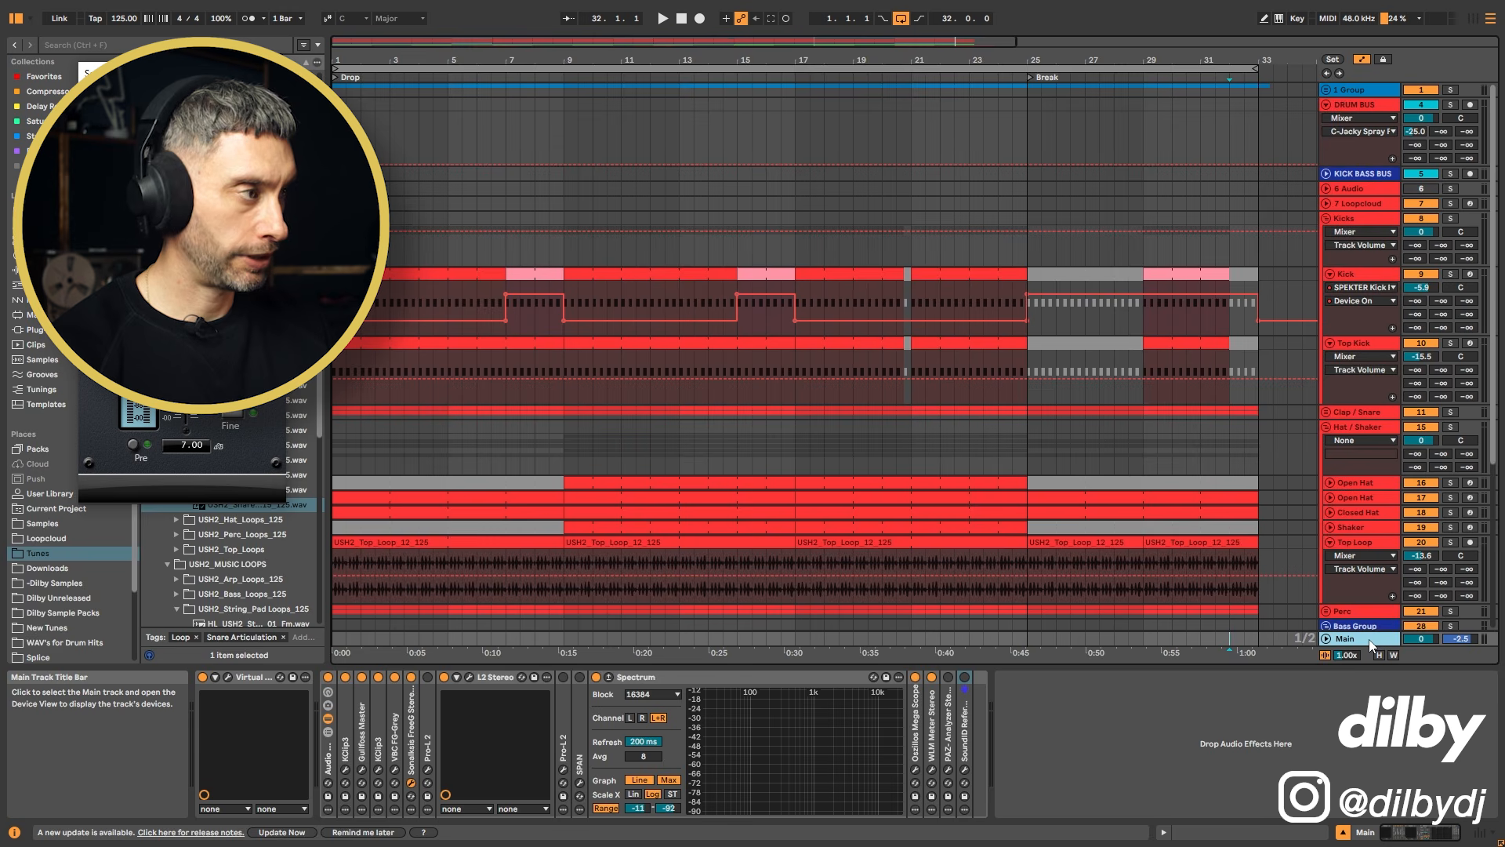
{"action": "key", "text": "ctrl+alt+r"}
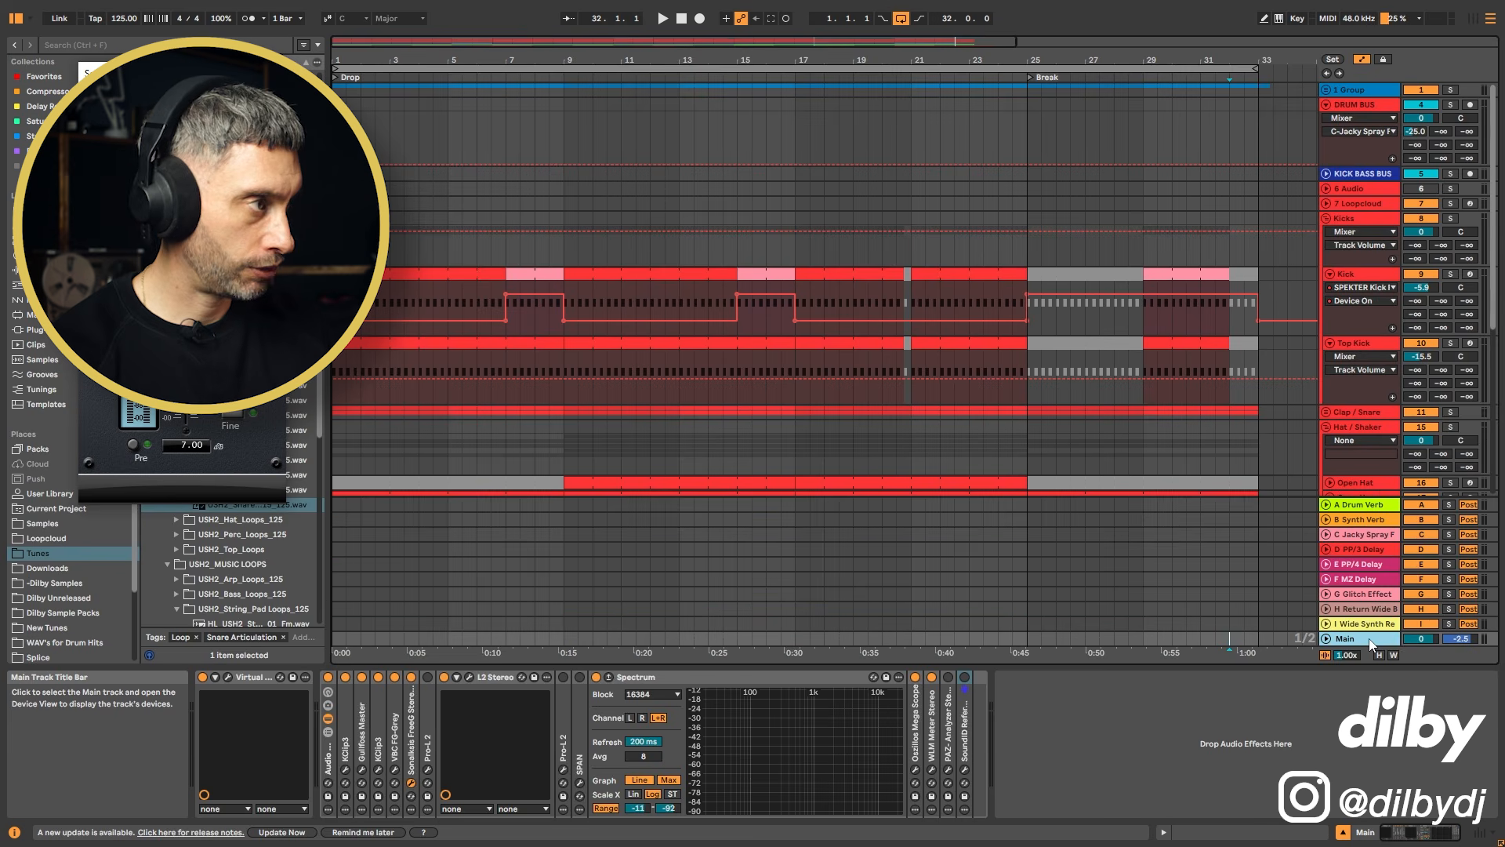
{"action": "left_click", "coordinate": [1362, 535]}
{"action": "left_click", "coordinate": [1467, 133]}
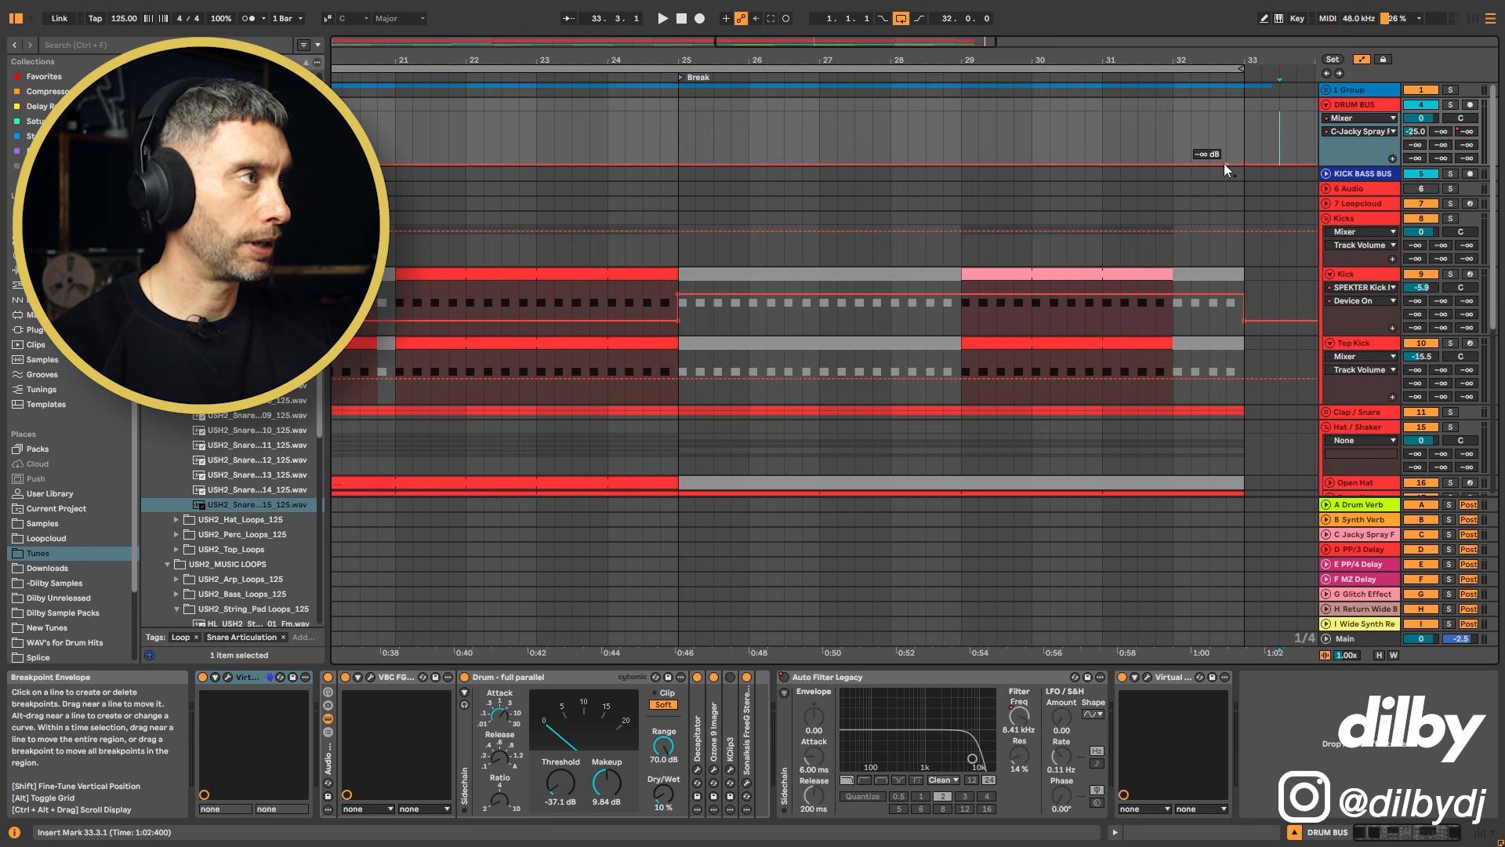
{"action": "left_click_drag", "start_coordinate": [1226, 163], "coordinate": [1226, 124]}
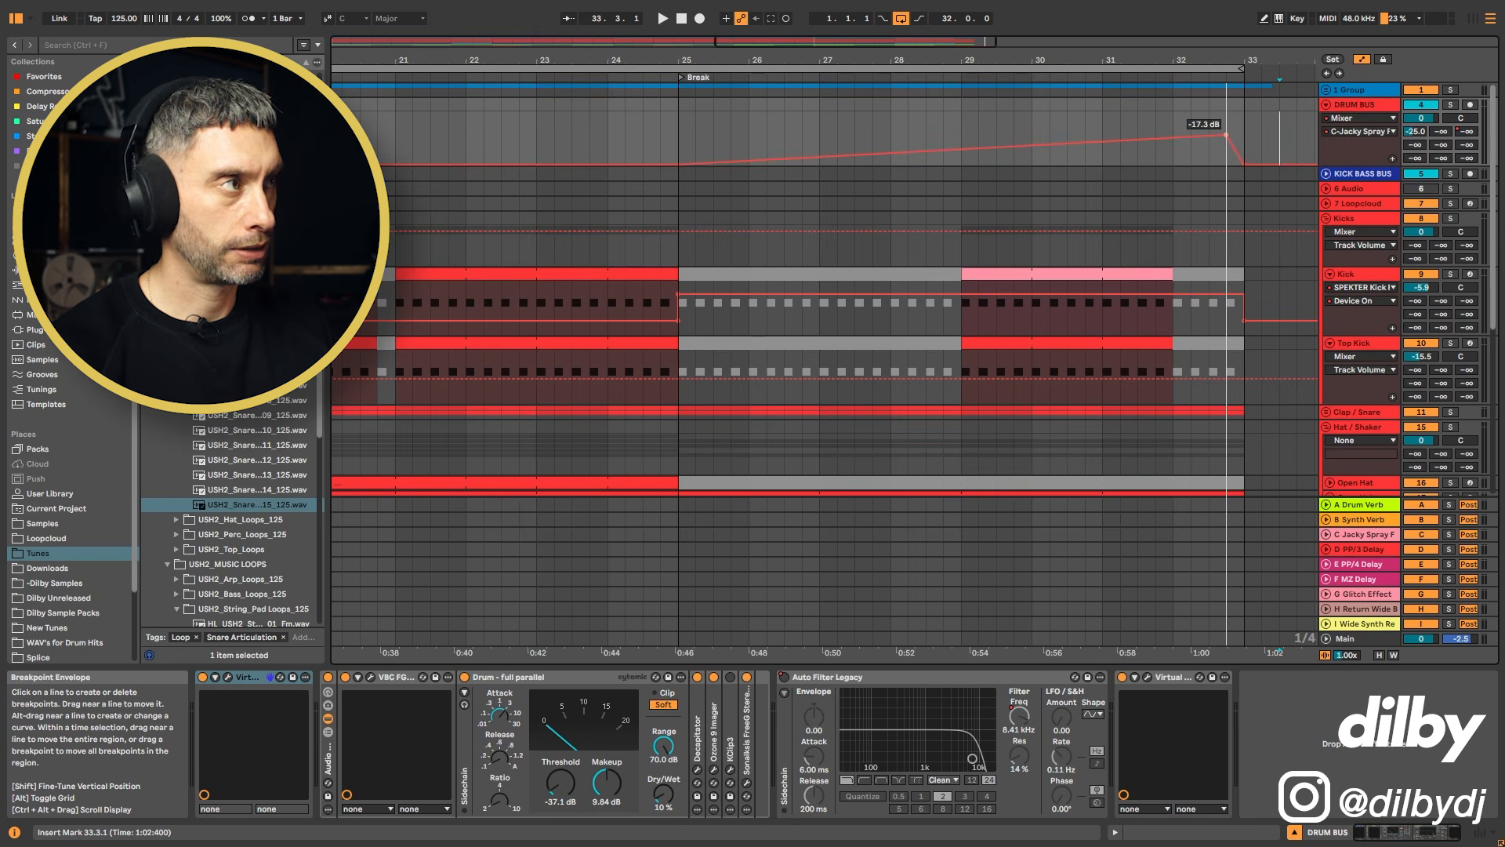
Step: Play from bar 27 and set the send ramp's peak breakpoint before bar 33 to -17.0 dB
{"action": "left_click", "coordinate": [821, 404]}
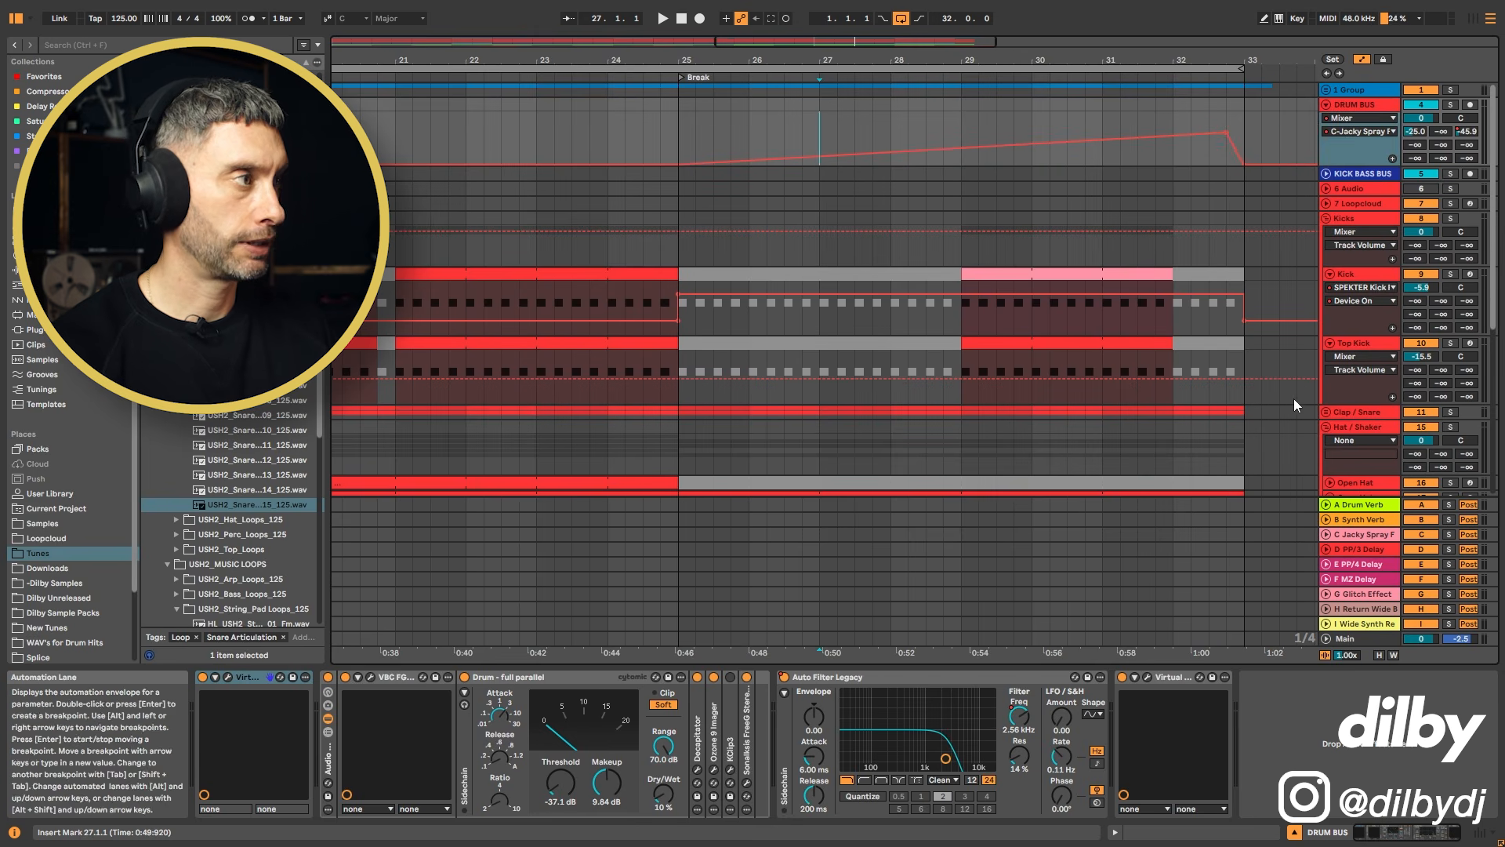
{"action": "scroll", "coordinate": [755, 300], "scroll_direction": "down", "scroll_amount": 4}
{"action": "scroll", "coordinate": [1178, 227], "scroll_direction": "up", "scroll_amount": 4}
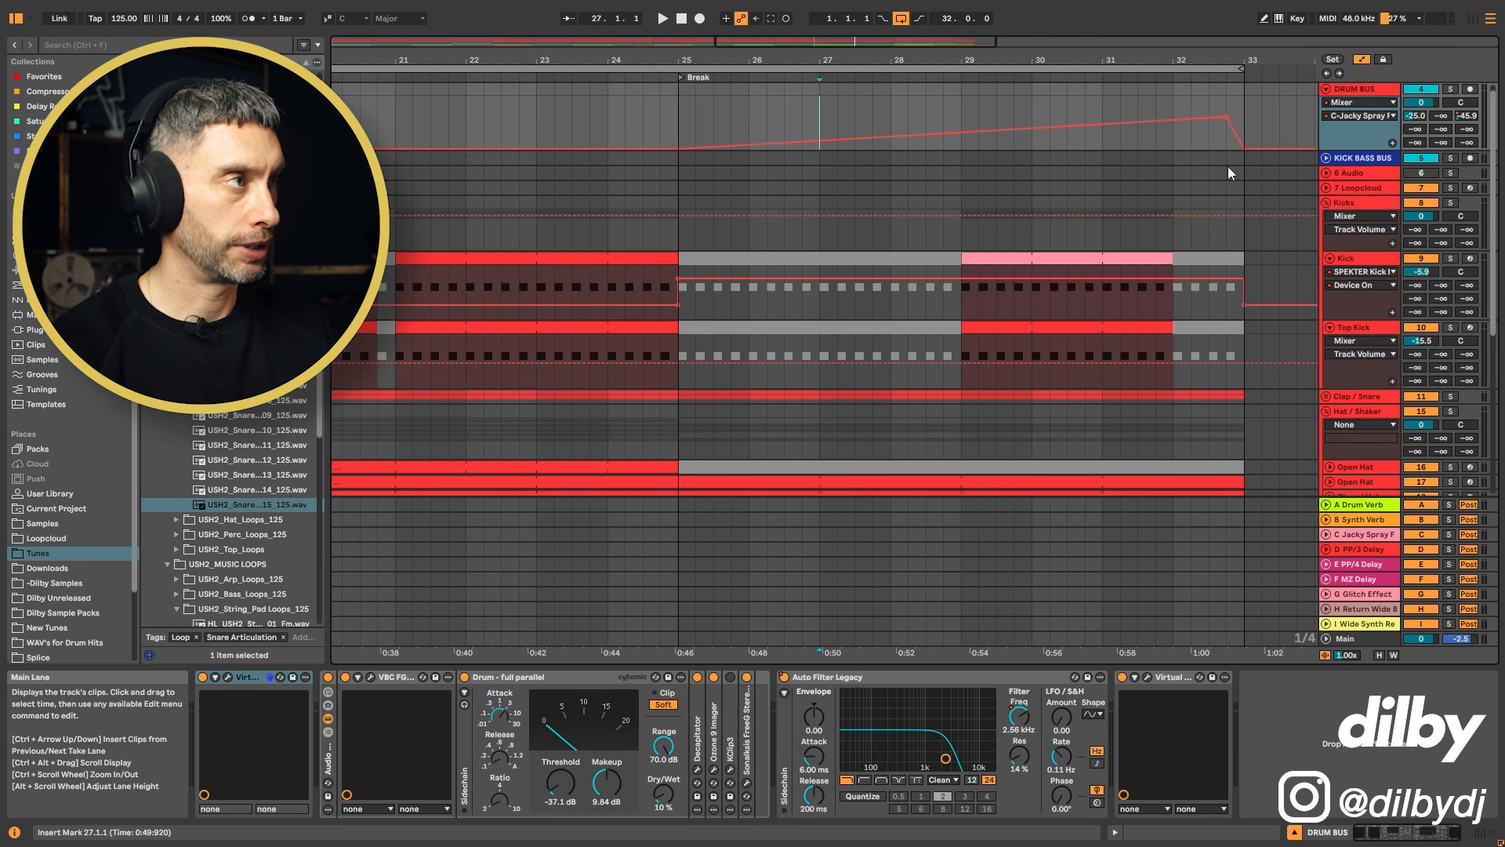
{"action": "key", "text": "space"}
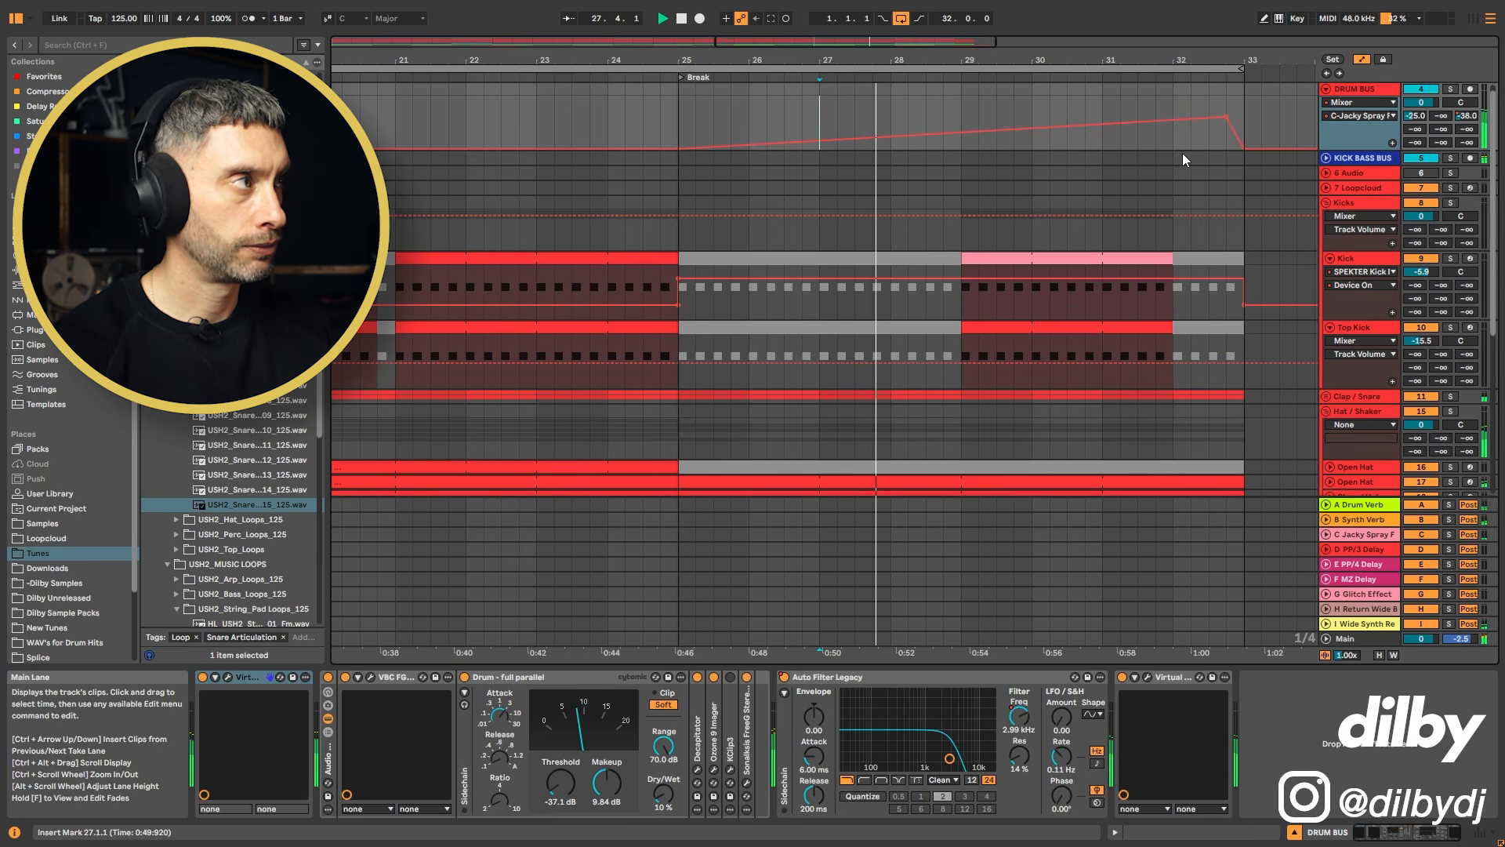
{"action": "left_click", "coordinate": [1091, 141]}
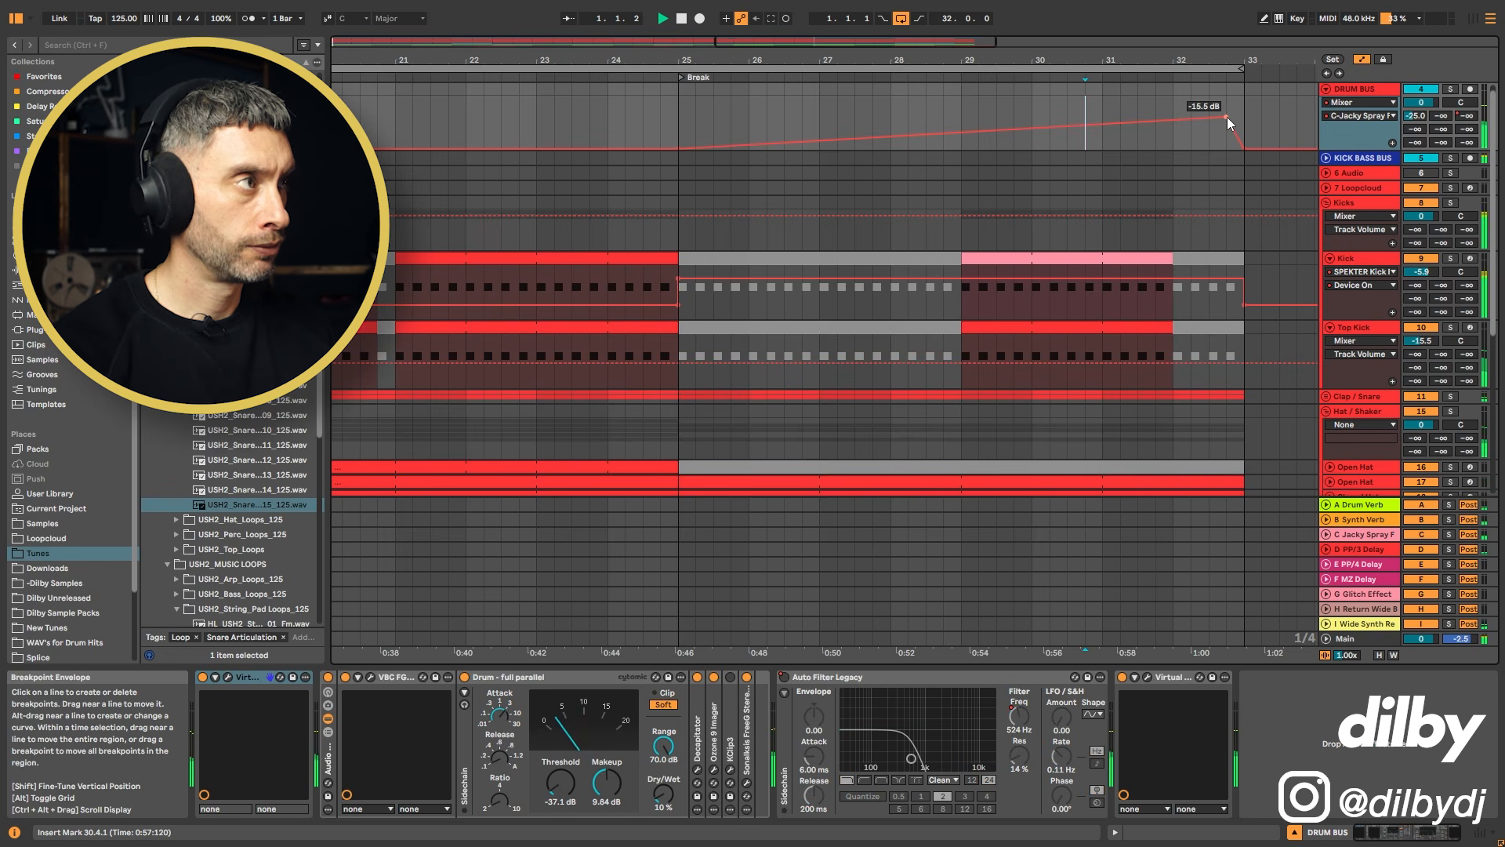
{"action": "left_click", "coordinate": [1175, 104]}
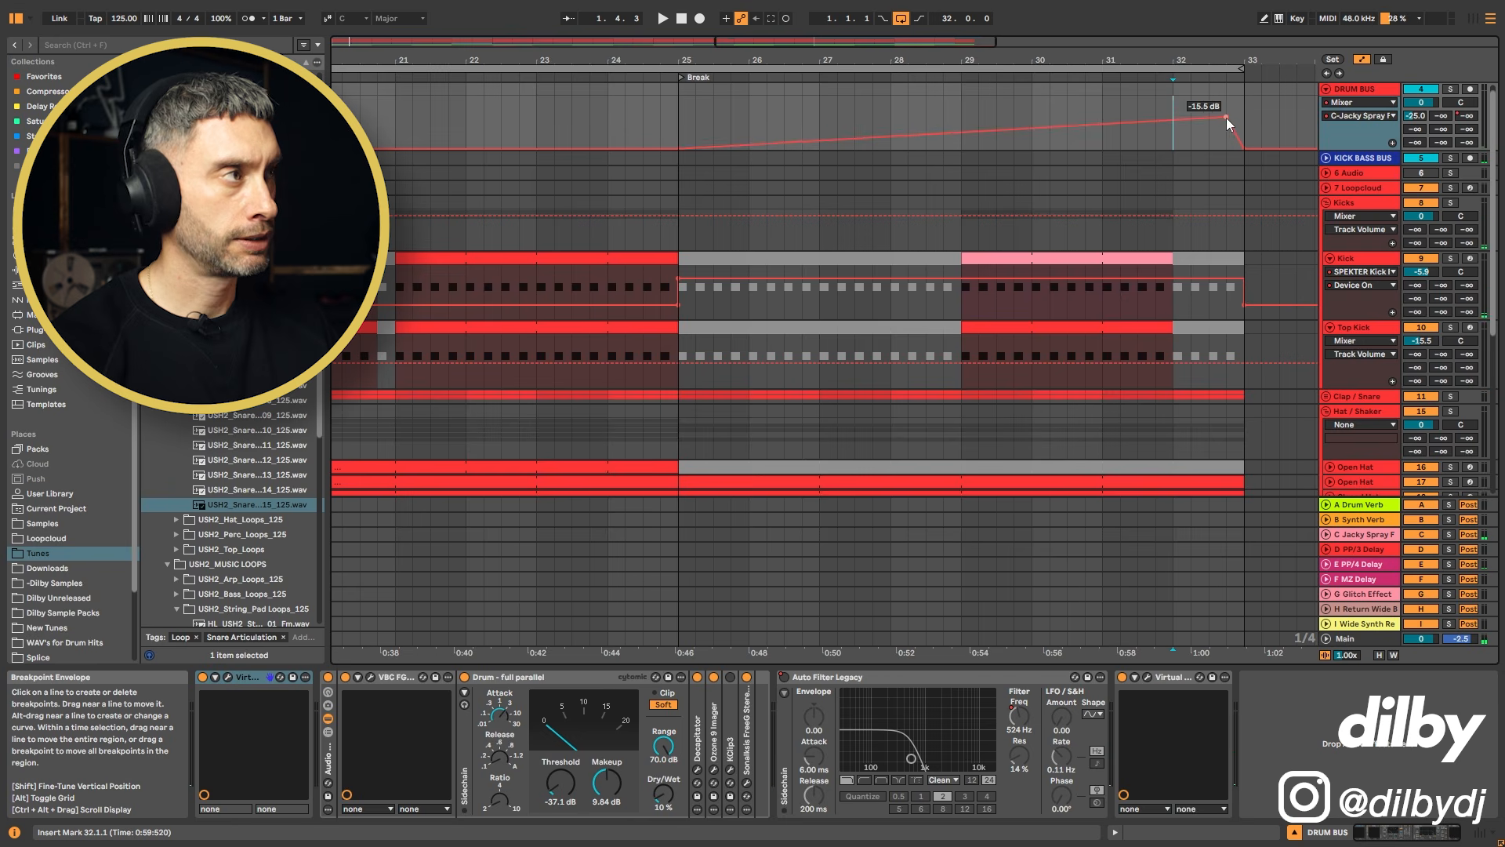
{"action": "left_click_drag", "start_coordinate": [1225, 117], "coordinate": [1226, 102]}
{"action": "left_click", "coordinate": [1118, 143]}
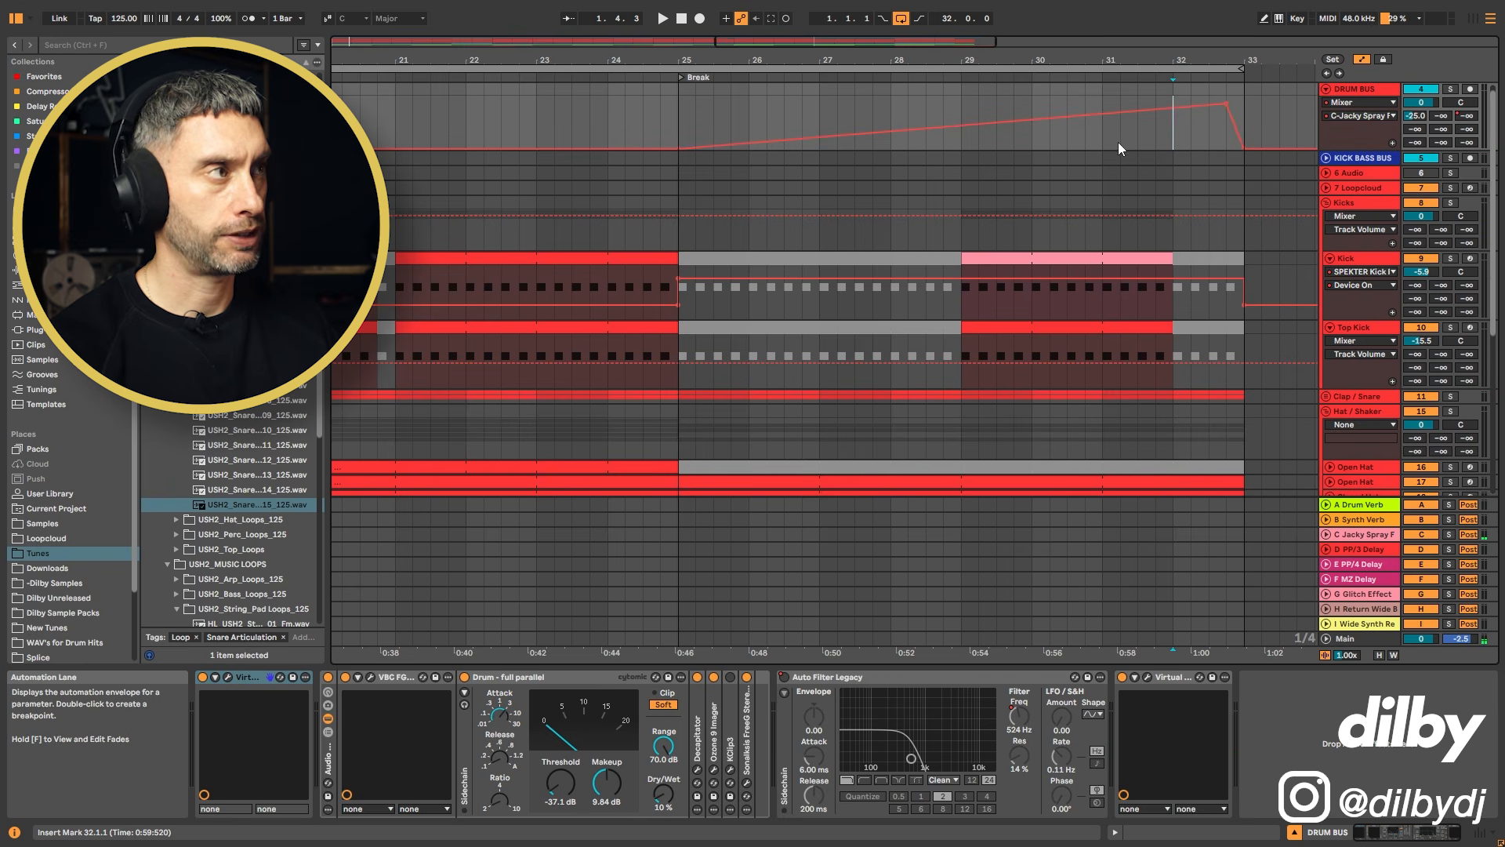
{"action": "key", "text": "space"}
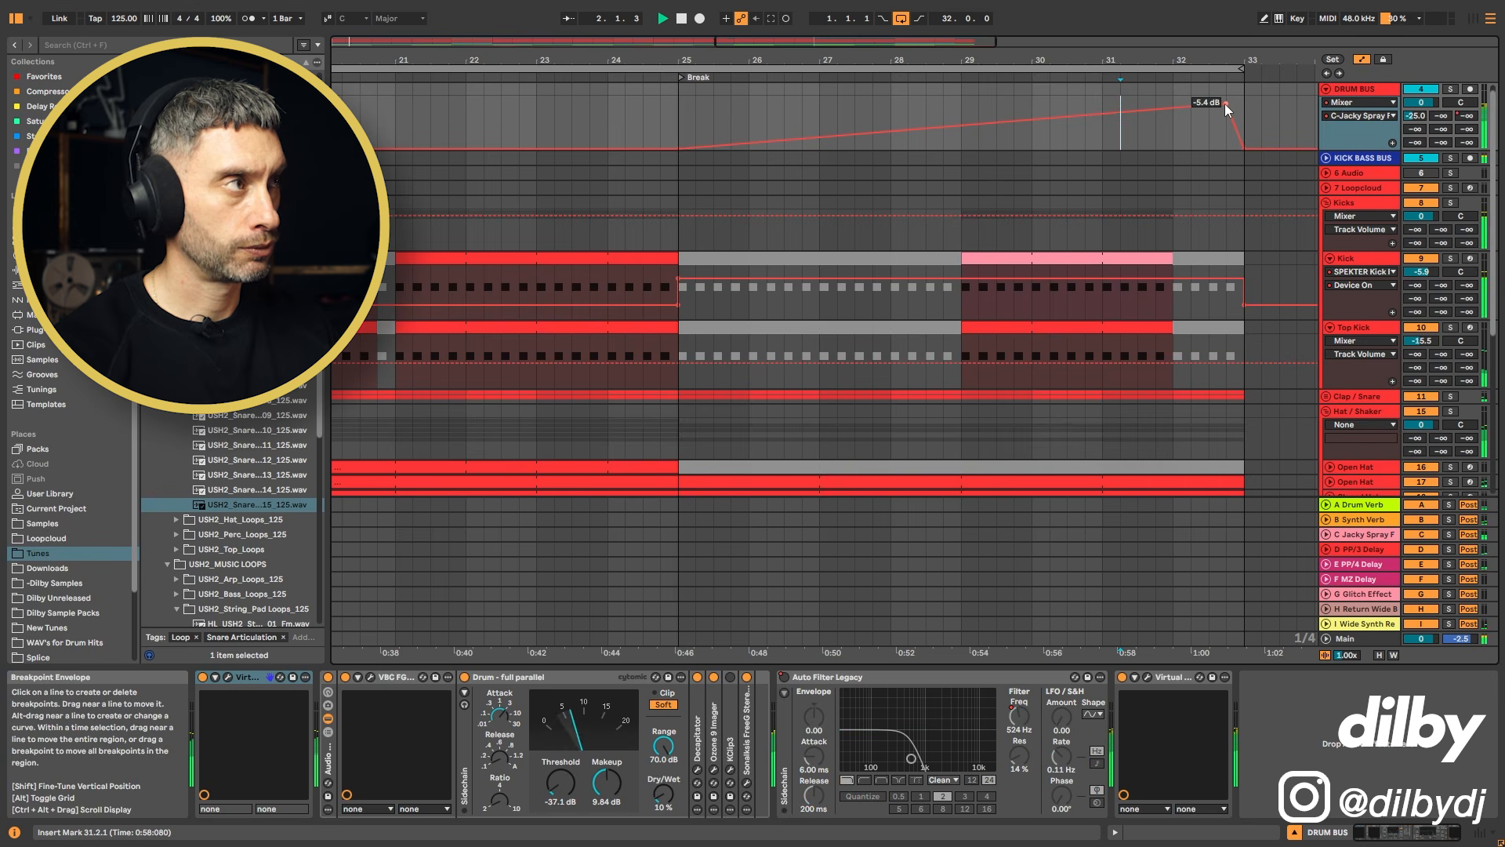
{"action": "left_click_drag", "start_coordinate": [1228, 110], "coordinate": [1227, 115]}
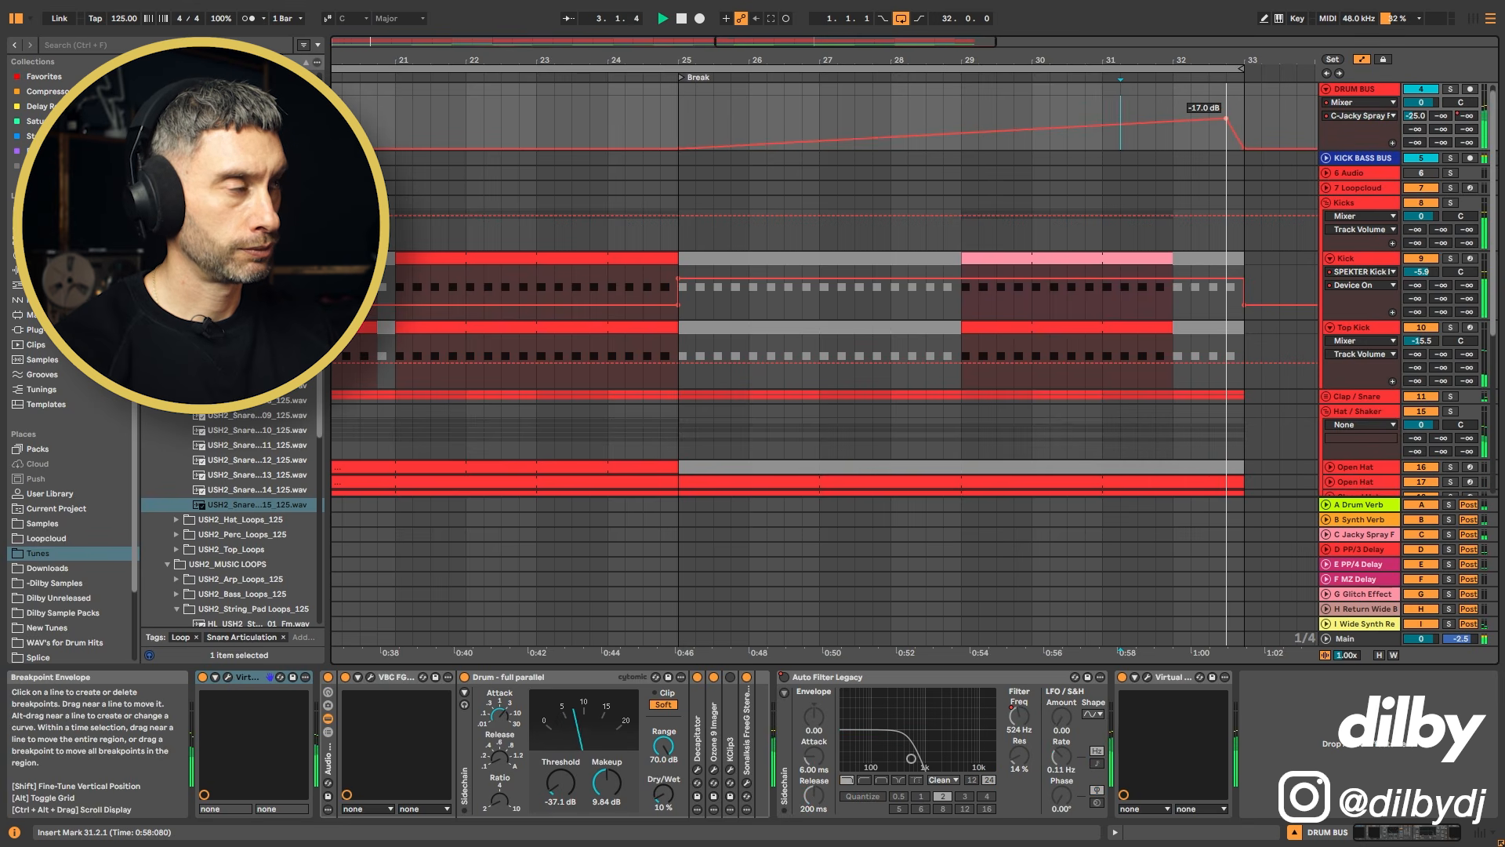
Step: Show the Drum Bus Auto Filter Legacy Device On automation and play from bar 20 to review it
{"action": "key", "text": "space"}
{"action": "left_click_drag", "start_coordinate": [1159, 62], "coordinate": [1159, 47]}
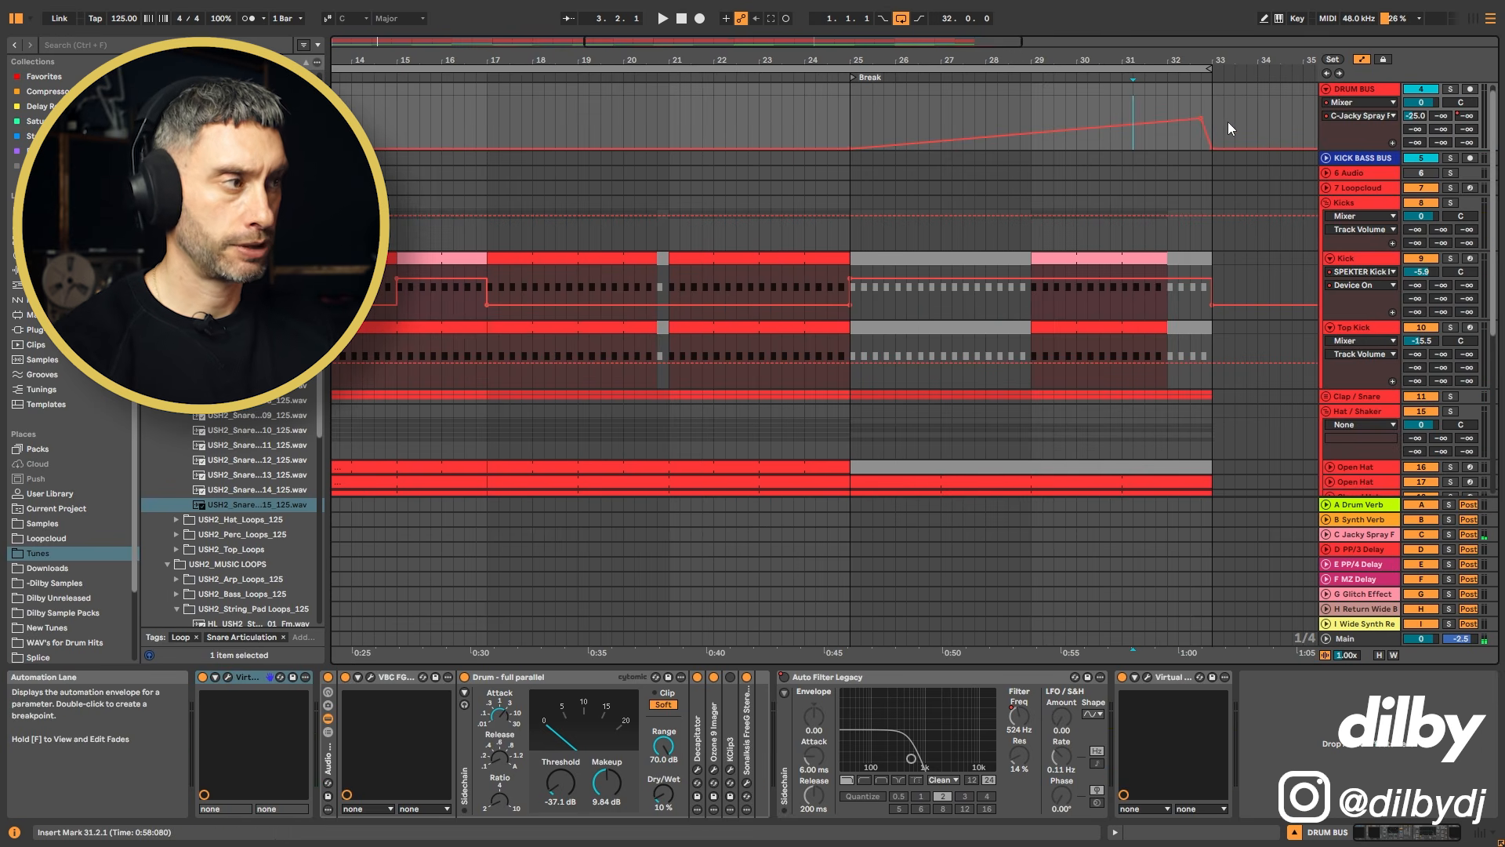
{"action": "scroll", "coordinate": [1184, 293], "scroll_direction": "down", "scroll_amount": 8}
{"action": "scroll", "coordinate": [1190, 463], "scroll_direction": "up", "scroll_amount": 8}
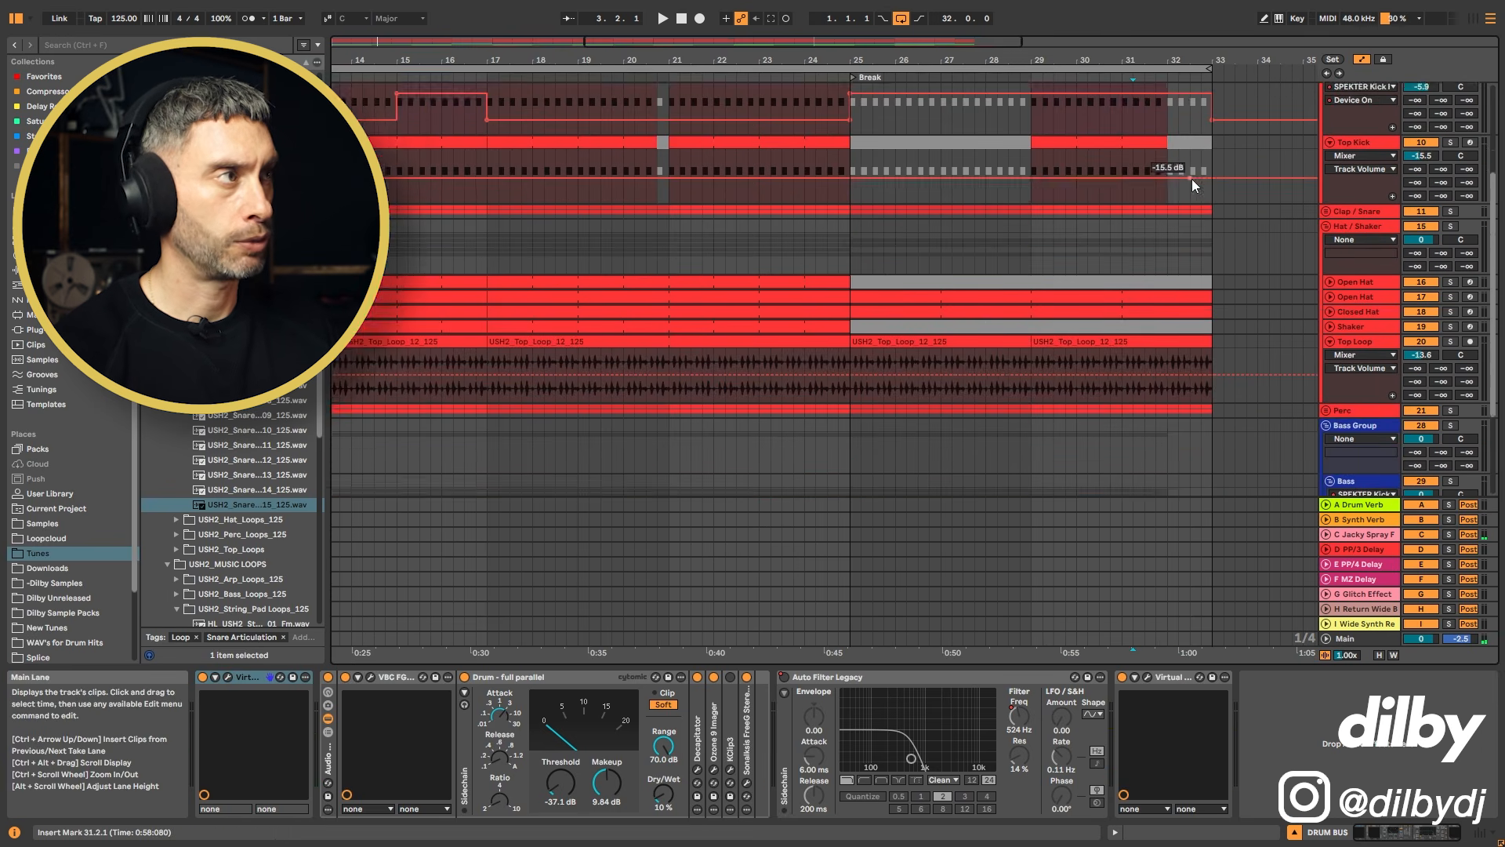
{"action": "scroll", "coordinate": [1196, 120], "scroll_direction": "up", "scroll_amount": 2}
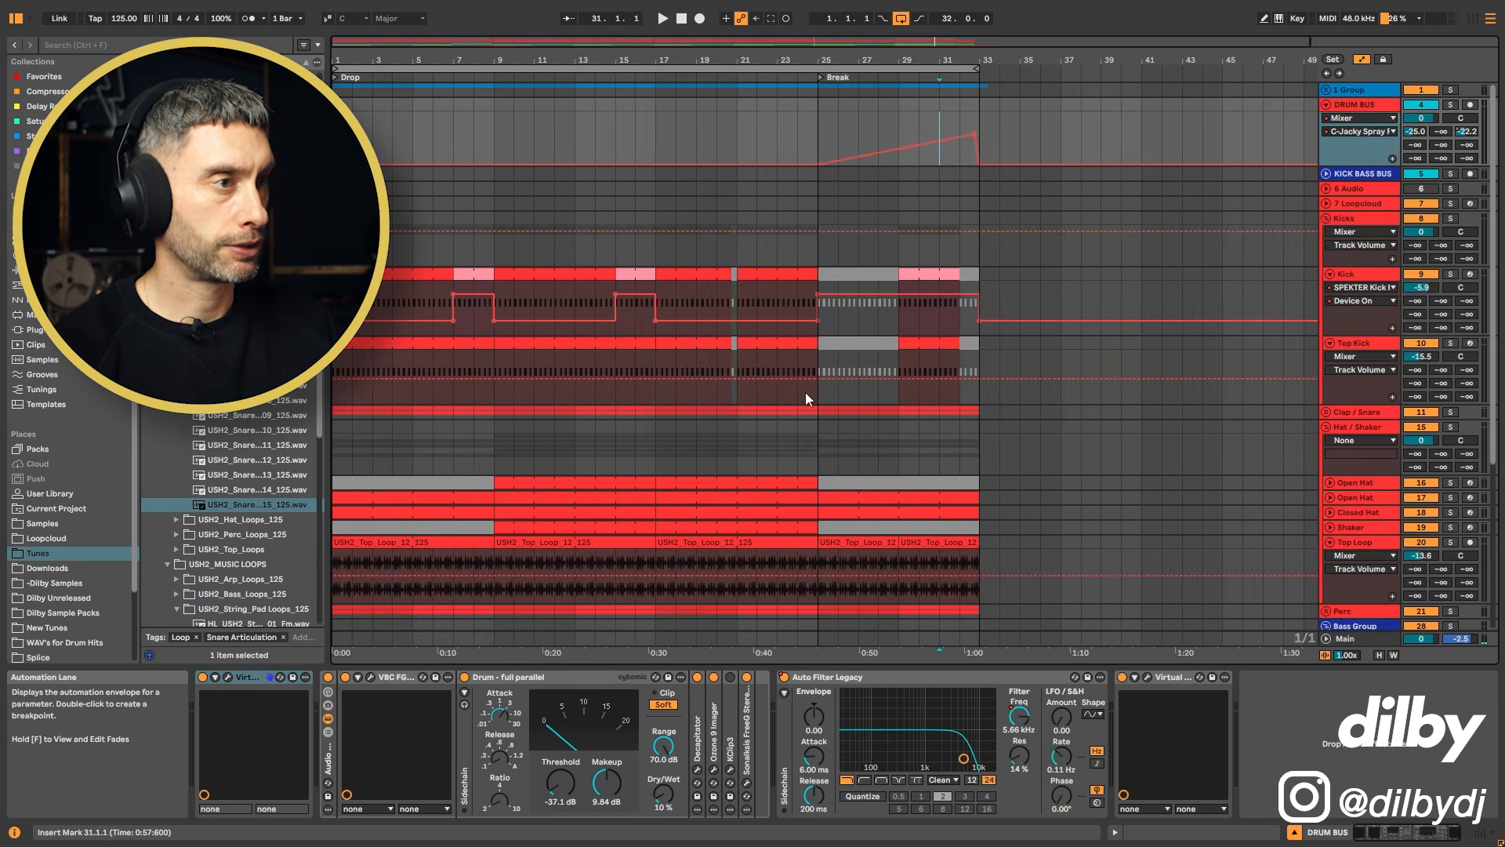
{"action": "scroll", "coordinate": [729, 212], "scroll_direction": "up", "scroll_amount": 3}
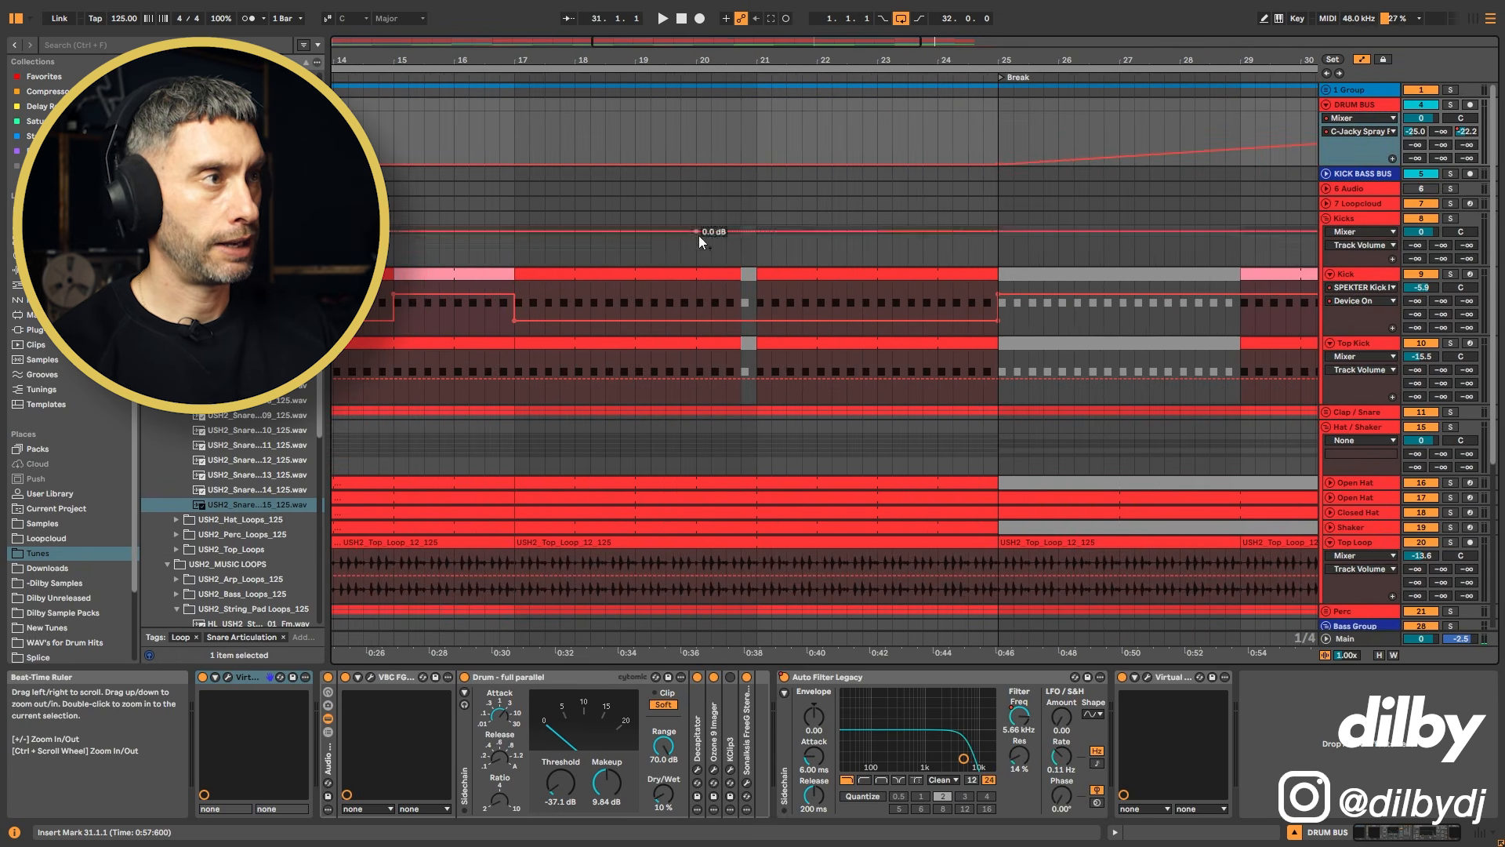
{"action": "left_click", "coordinate": [739, 196]}
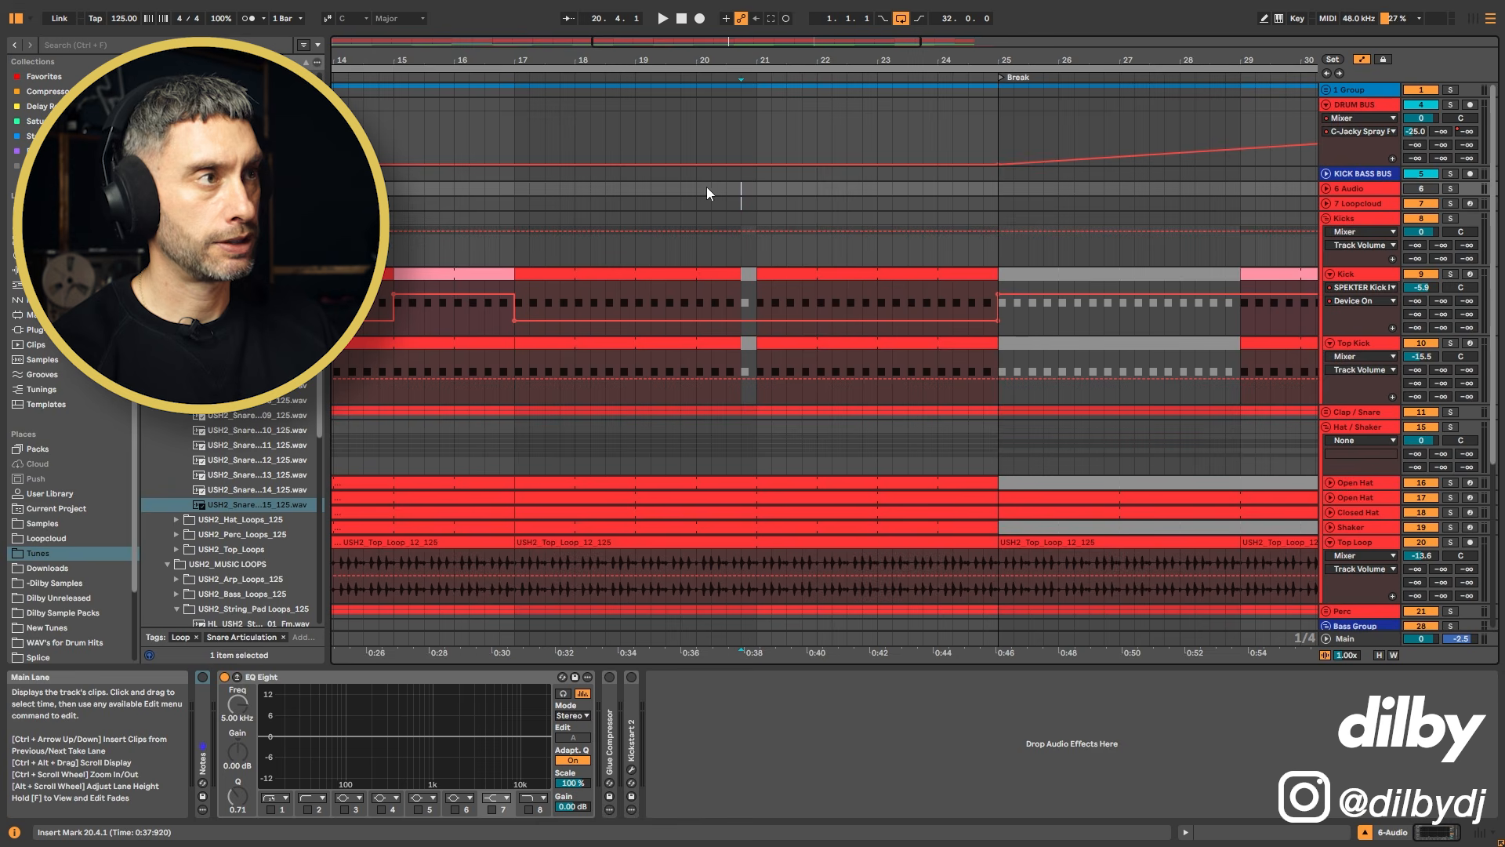
{"action": "left_click", "coordinate": [1368, 104]}
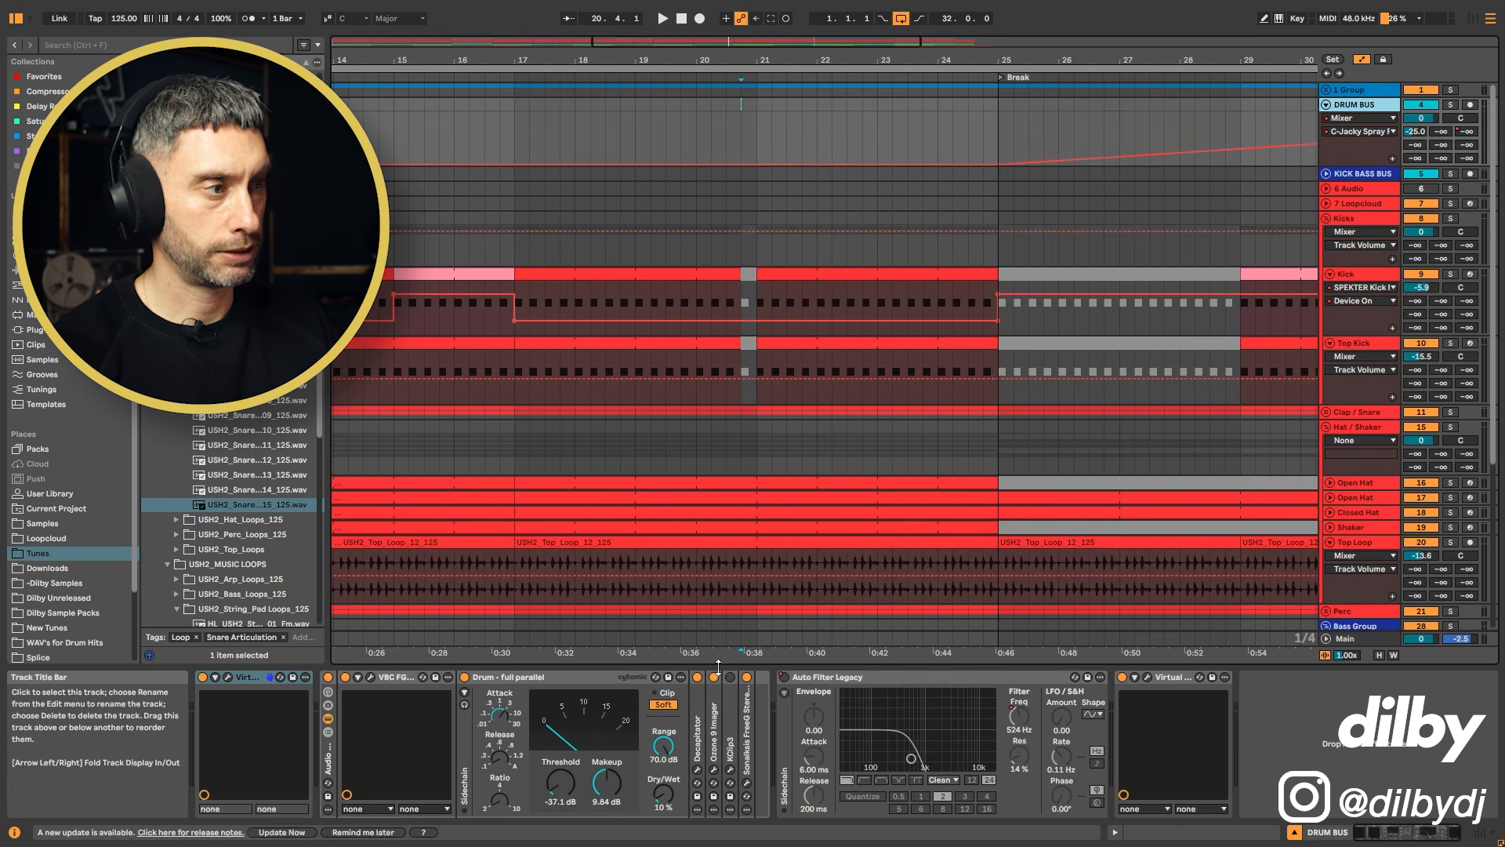
{"action": "left_click", "coordinate": [782, 679]}
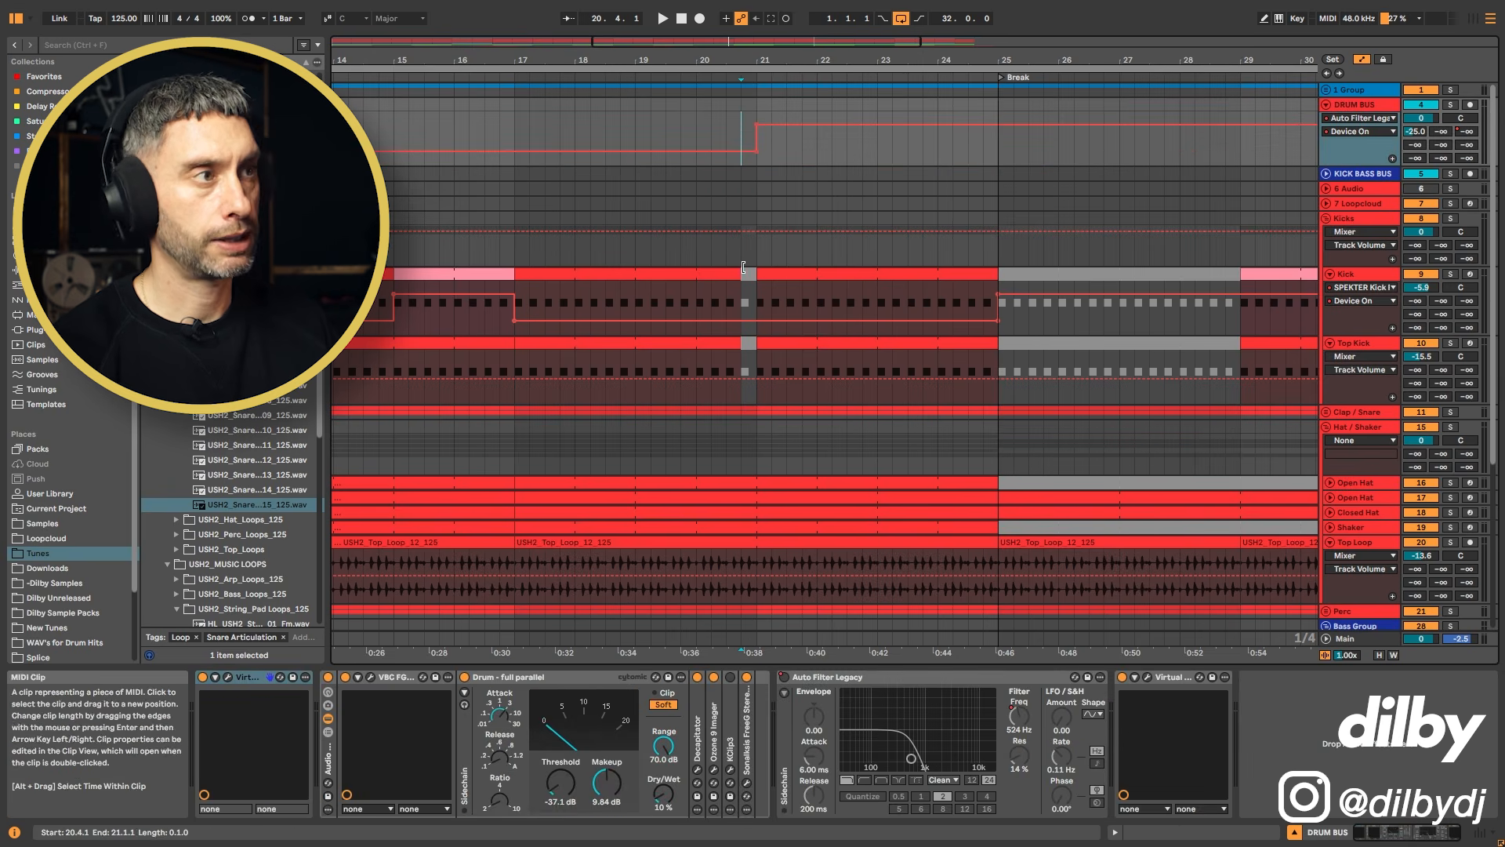
{"action": "left_click", "coordinate": [694, 247]}
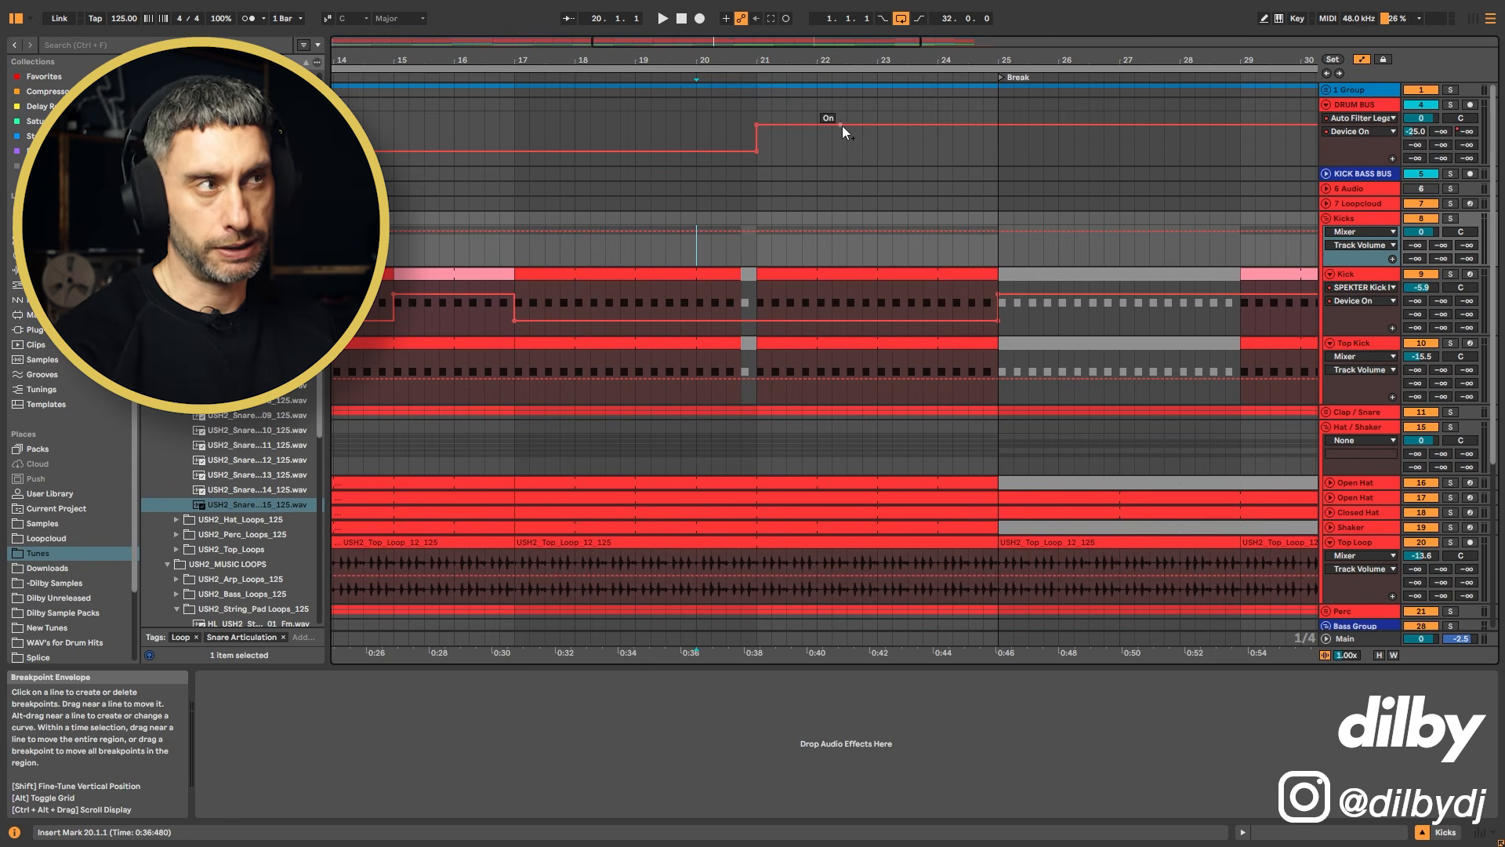
{"action": "key", "text": "space"}
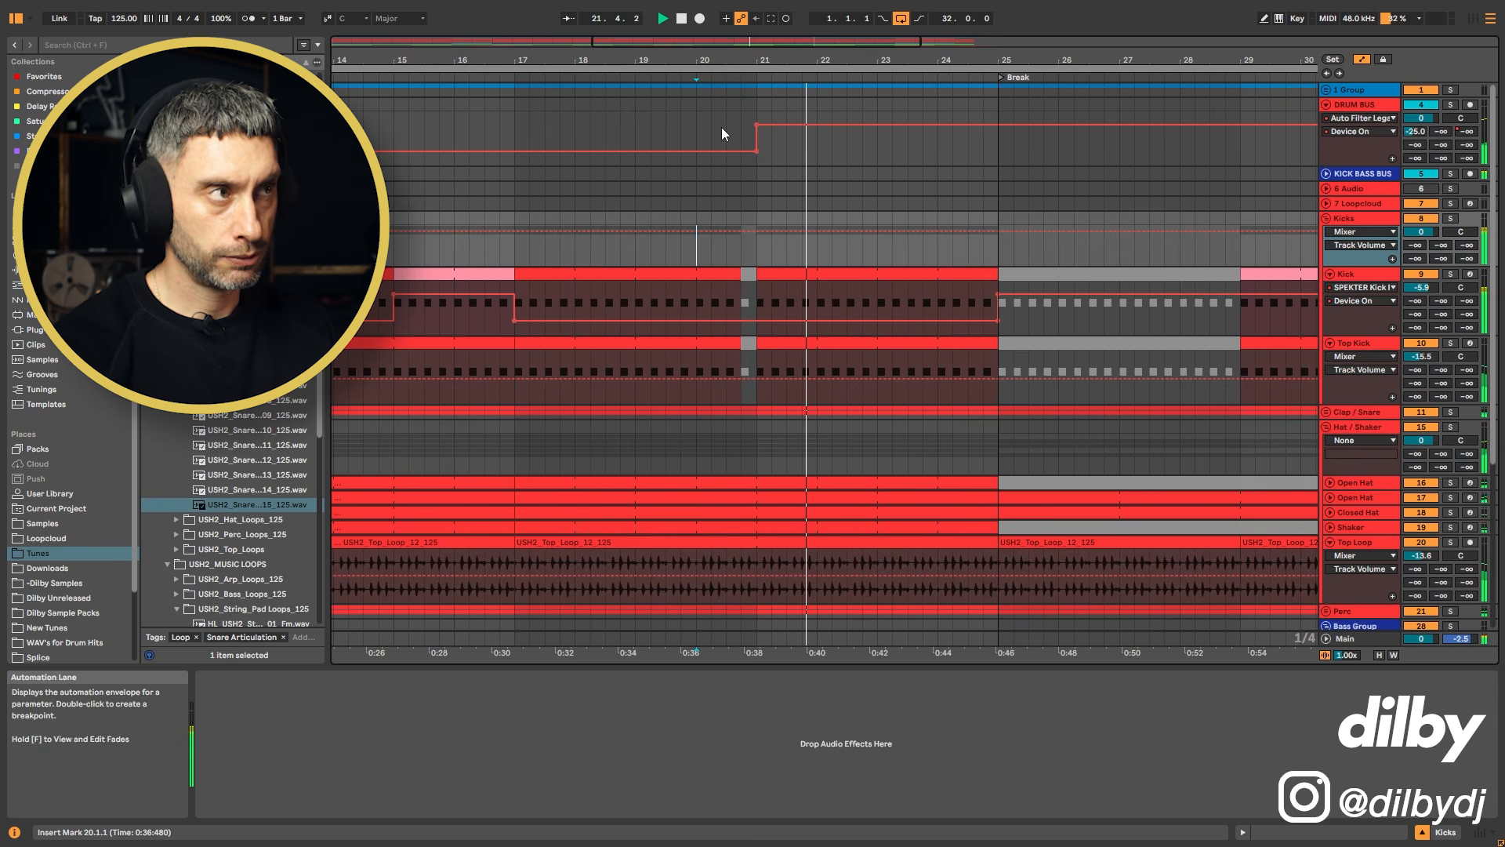
{"action": "key", "text": "space"}
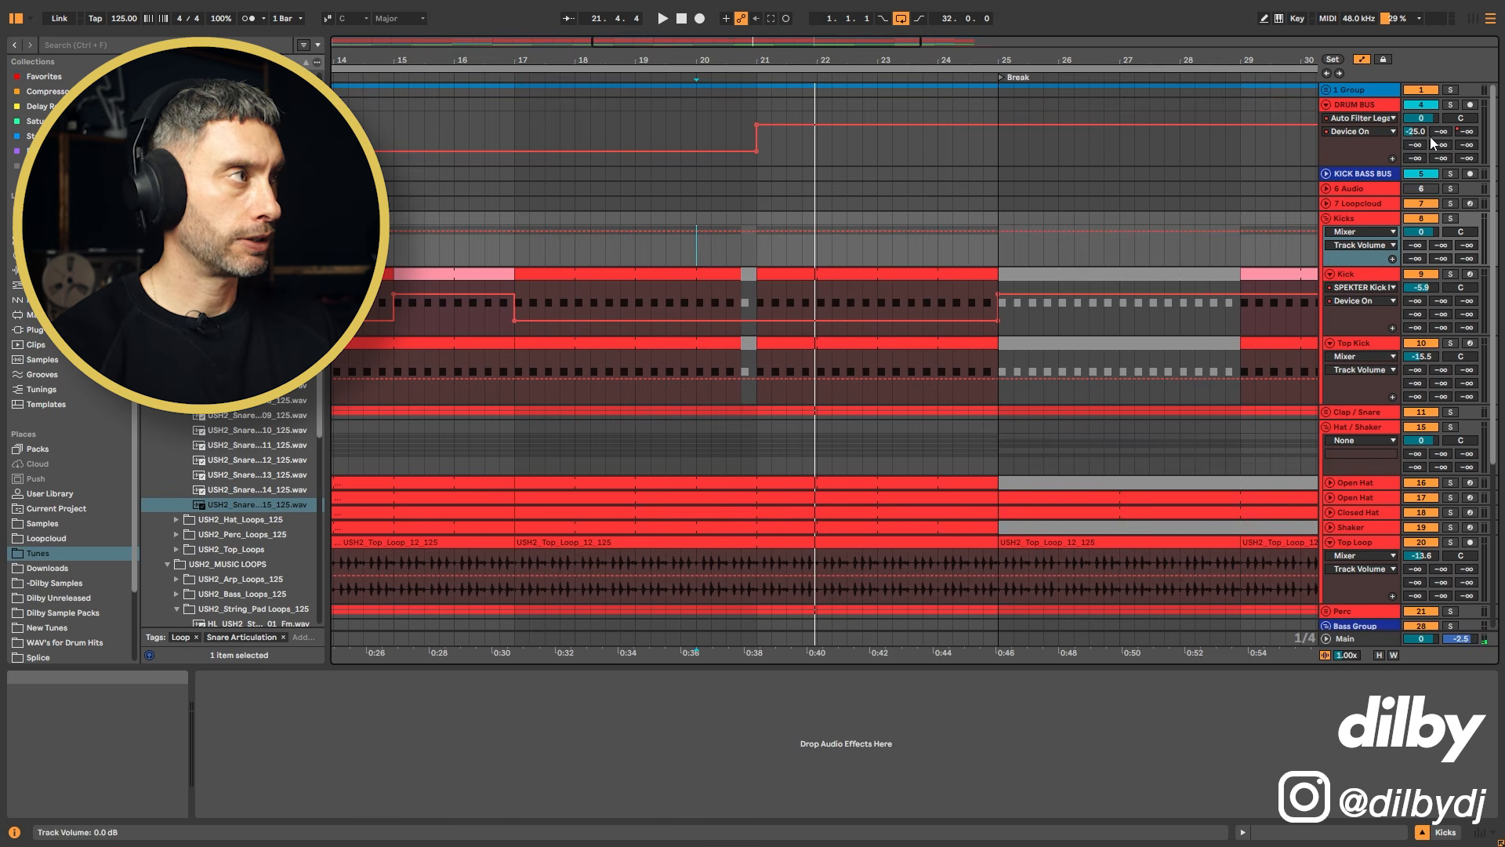
Step: Switch the Drum Bus lane to the C-Jacky Spray F send and shape a short ramp up just before bar 21
{"action": "left_click", "coordinate": [1467, 132]}
{"action": "left_click_drag", "start_coordinate": [758, 140], "coordinate": [727, 150]}
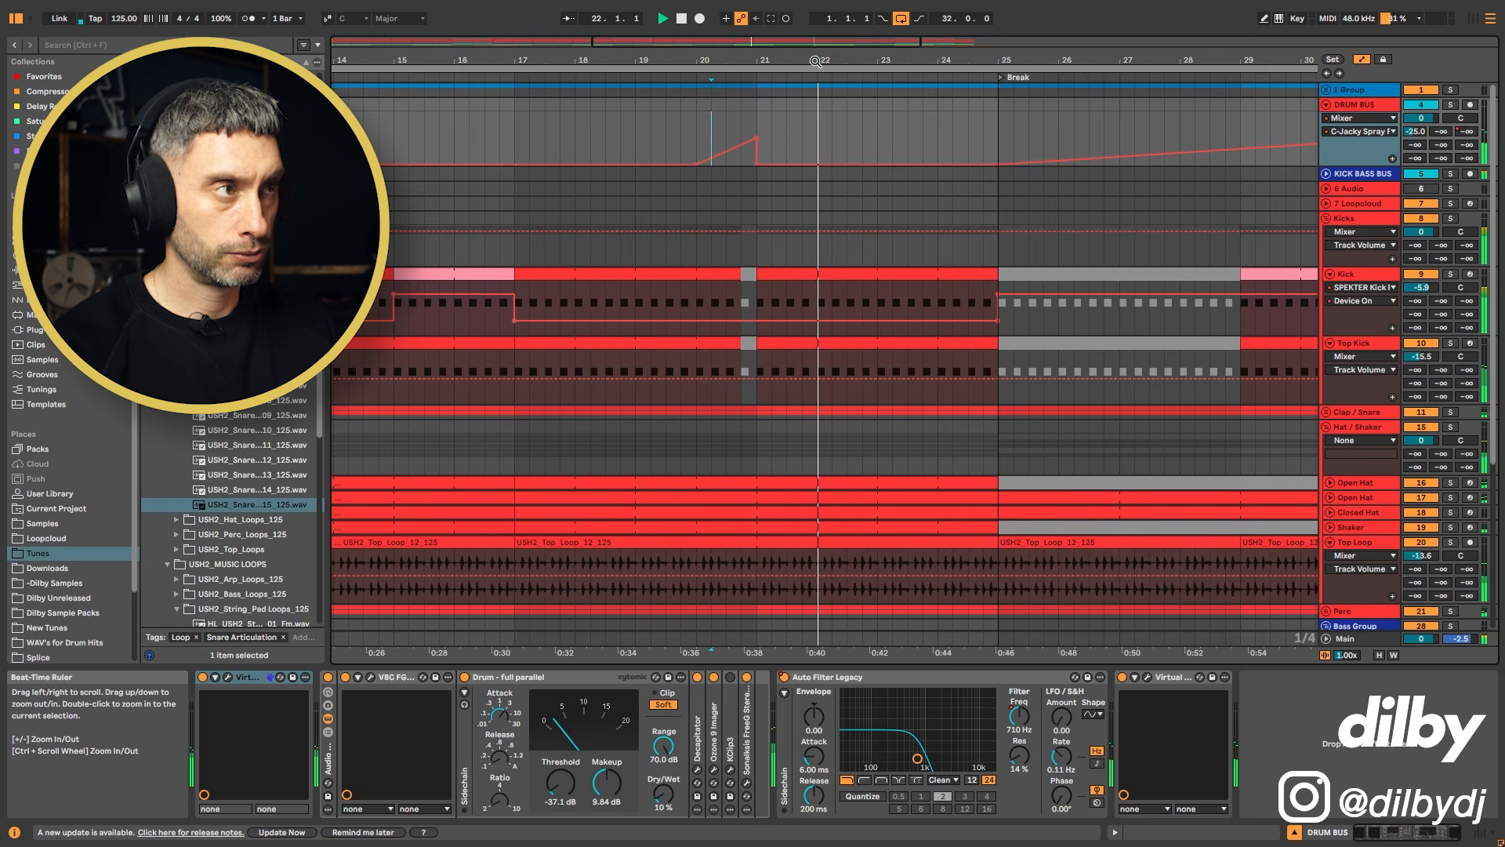
{"action": "key", "text": "space"}
Step: Inspect the MZ Delay return track's devices and show the Drum Bus F-MZ Delay send automation lane
{"action": "left_click", "coordinate": [1467, 145]}
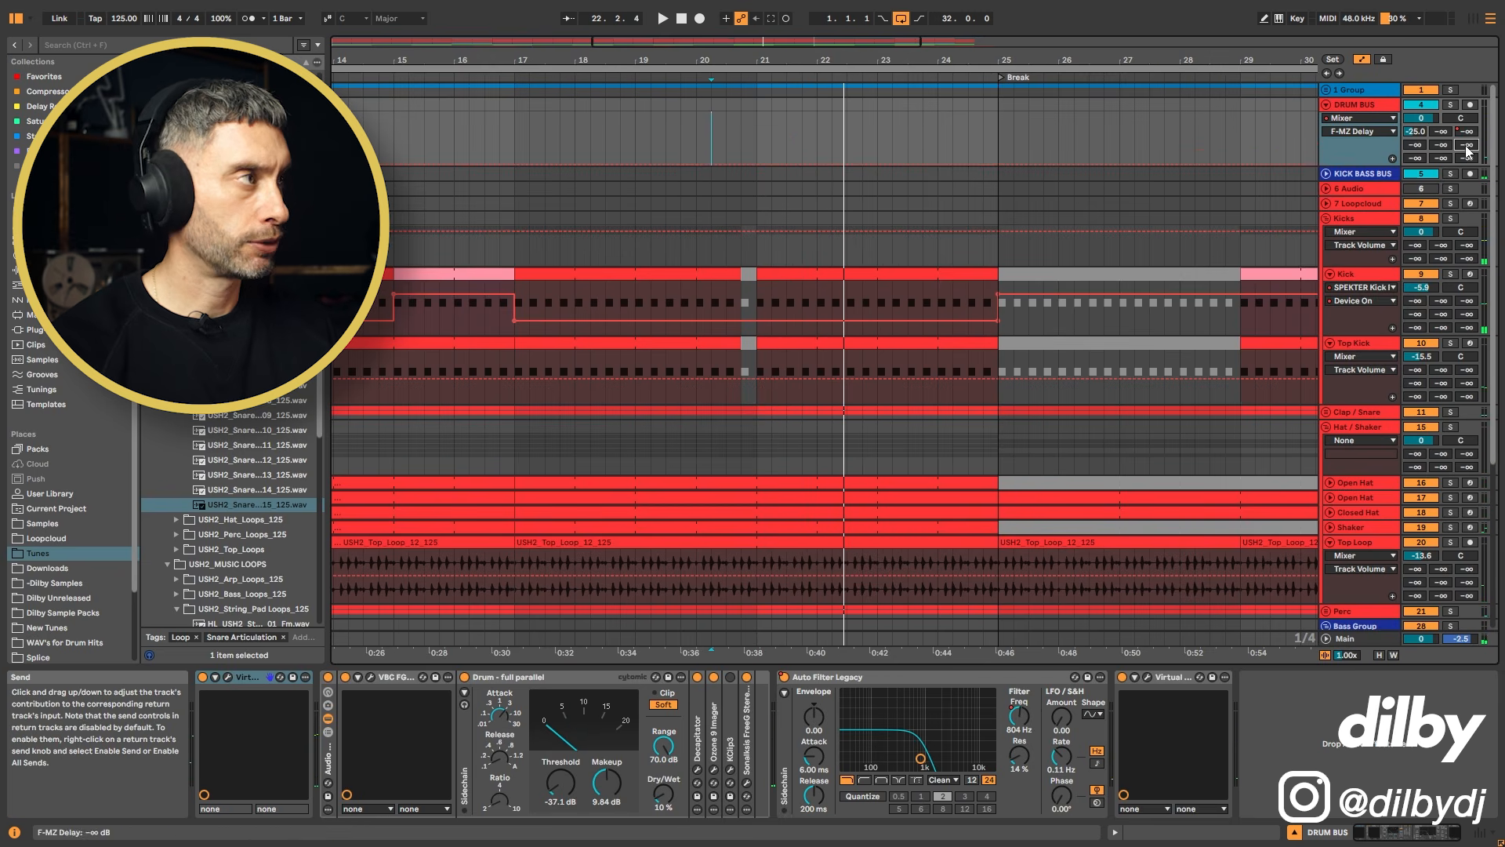
{"action": "left_click", "coordinate": [1376, 638]}
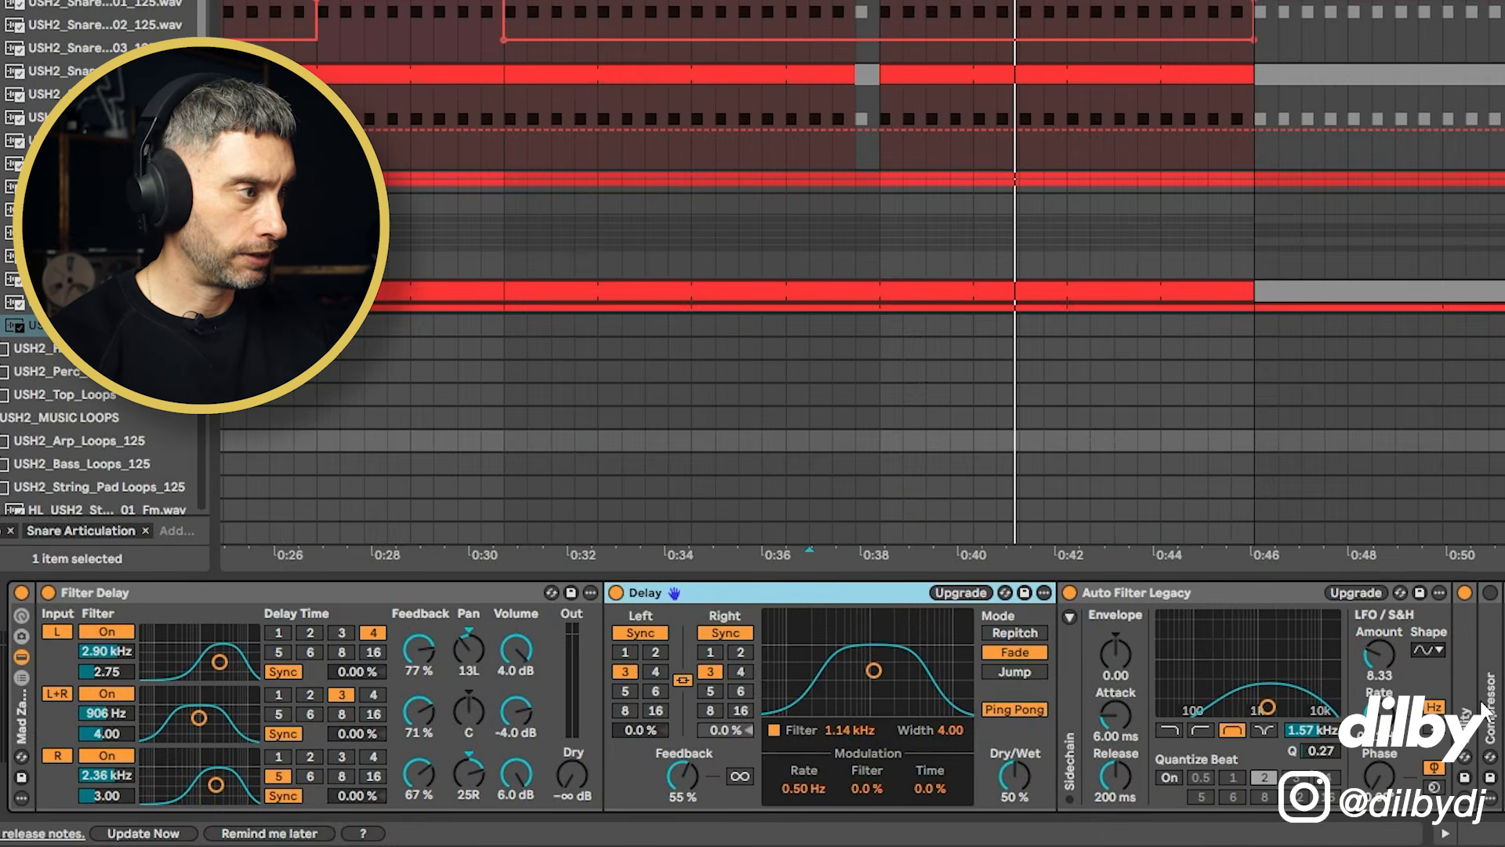
{"action": "left_click", "coordinate": [1466, 717]}
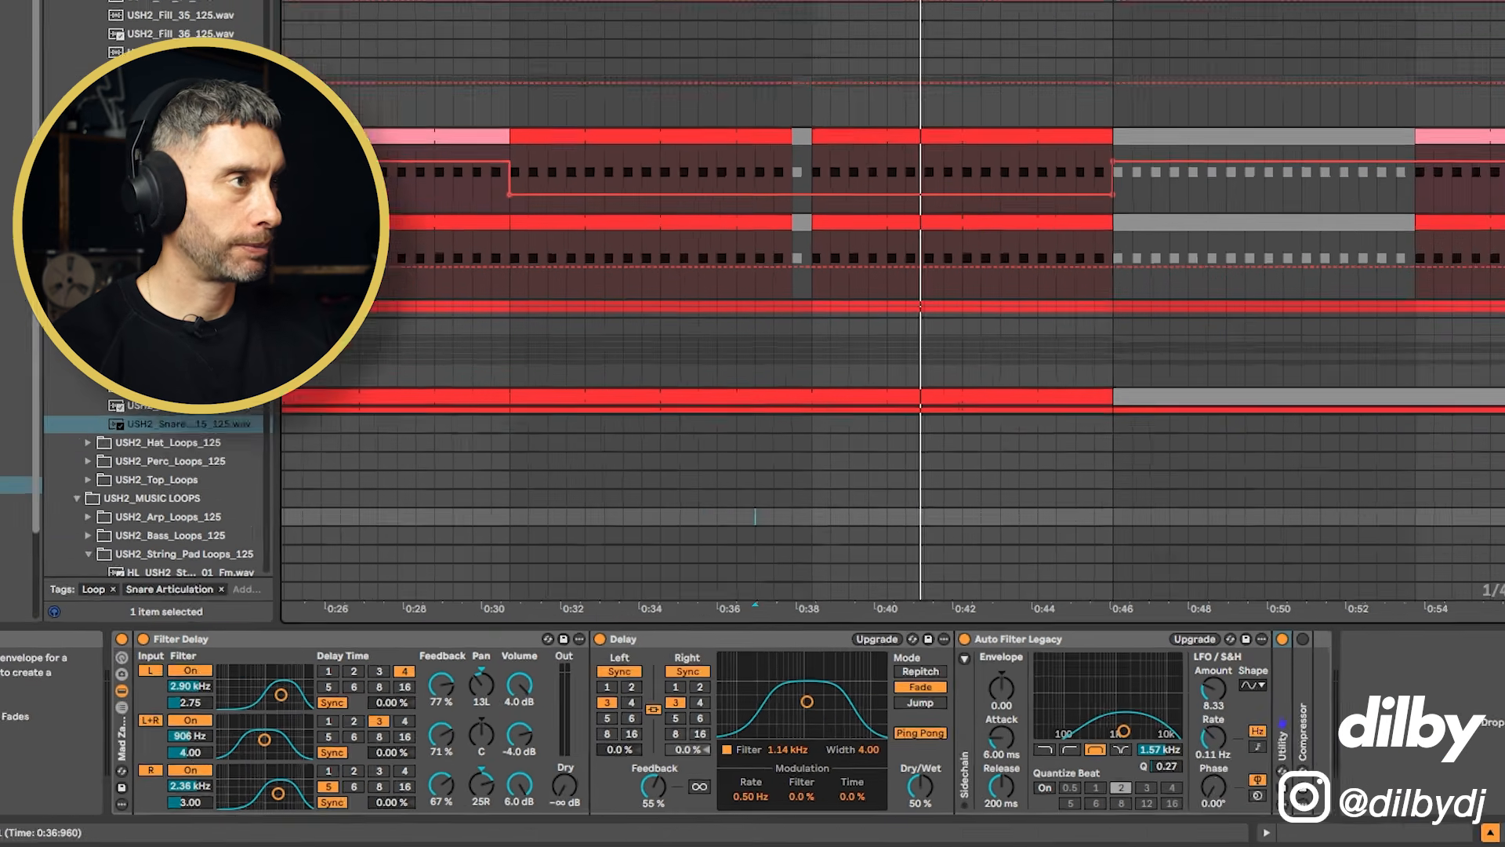
{"action": "left_click", "coordinate": [733, 148]}
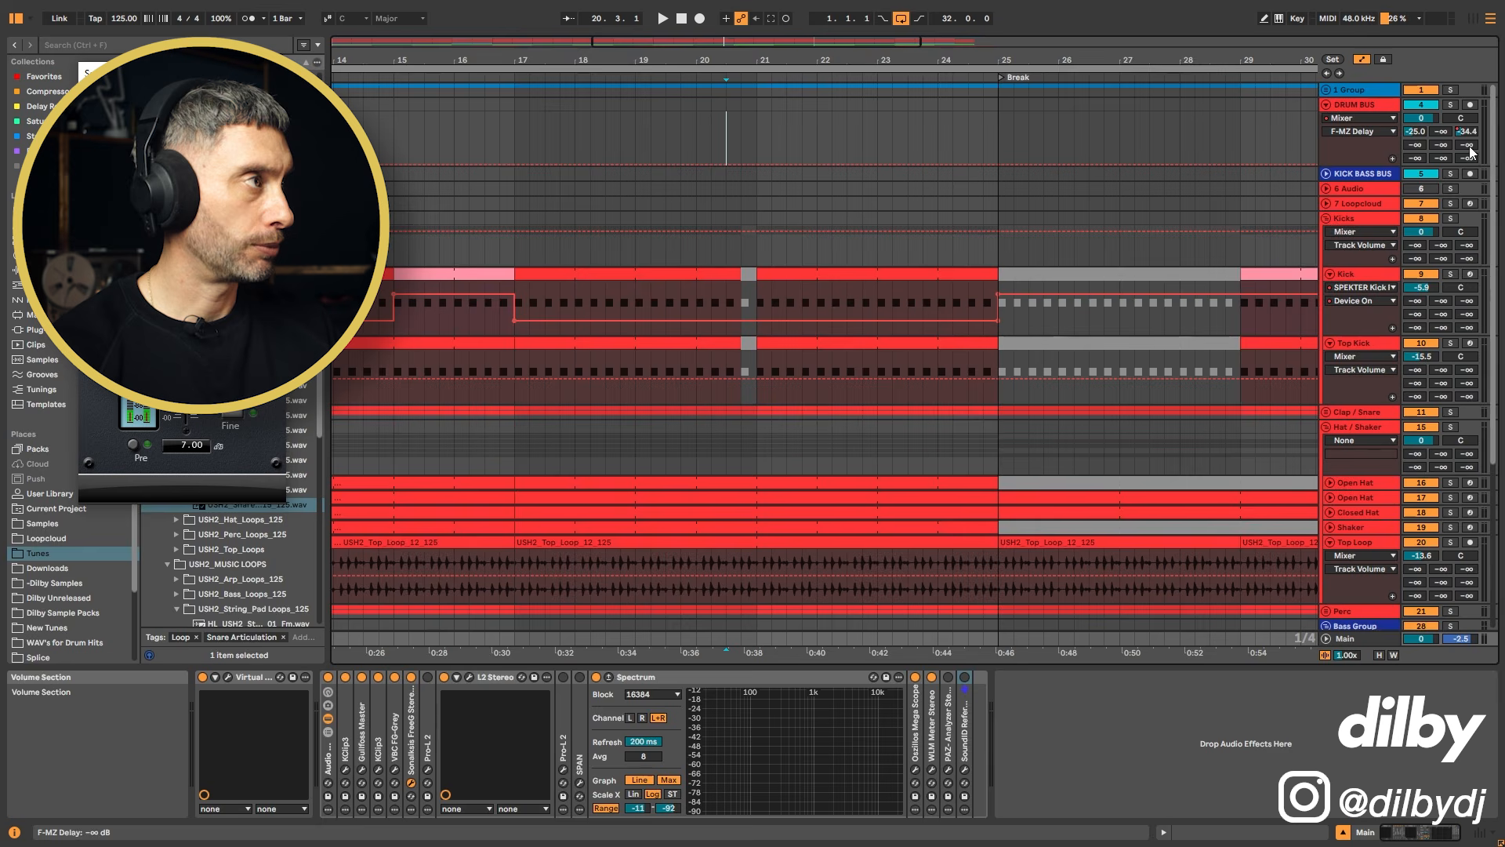
{"action": "left_click", "coordinate": [1467, 145]}
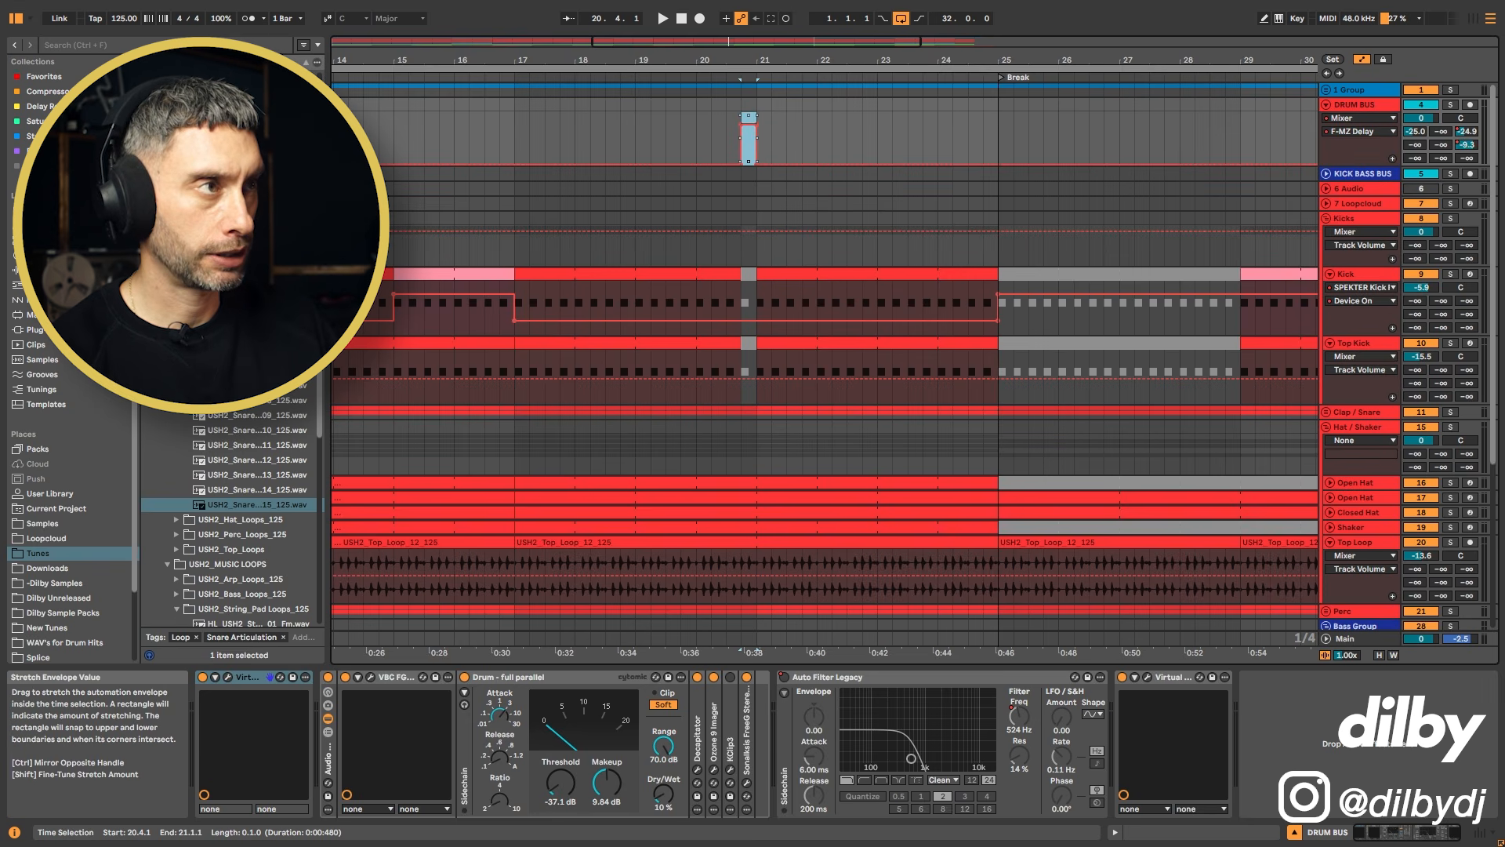
Step: Raise the Drum Bus F-MZ Delay send automation into a short burst on the first beat of bar 20
{"action": "left_click_drag", "start_coordinate": [785, 137], "coordinate": [732, 136]}
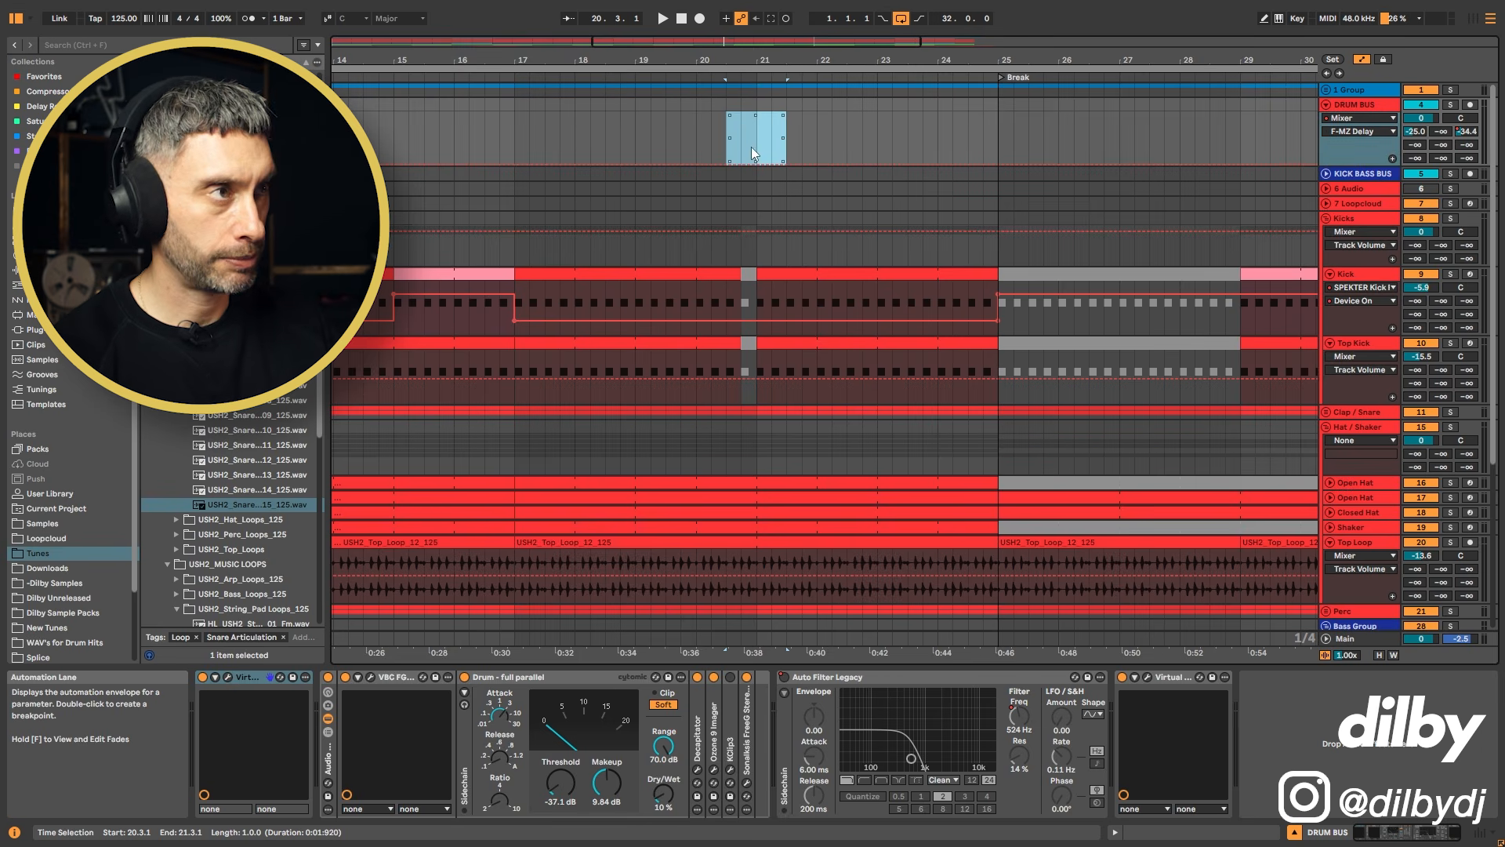
{"action": "left_click", "coordinate": [713, 156]}
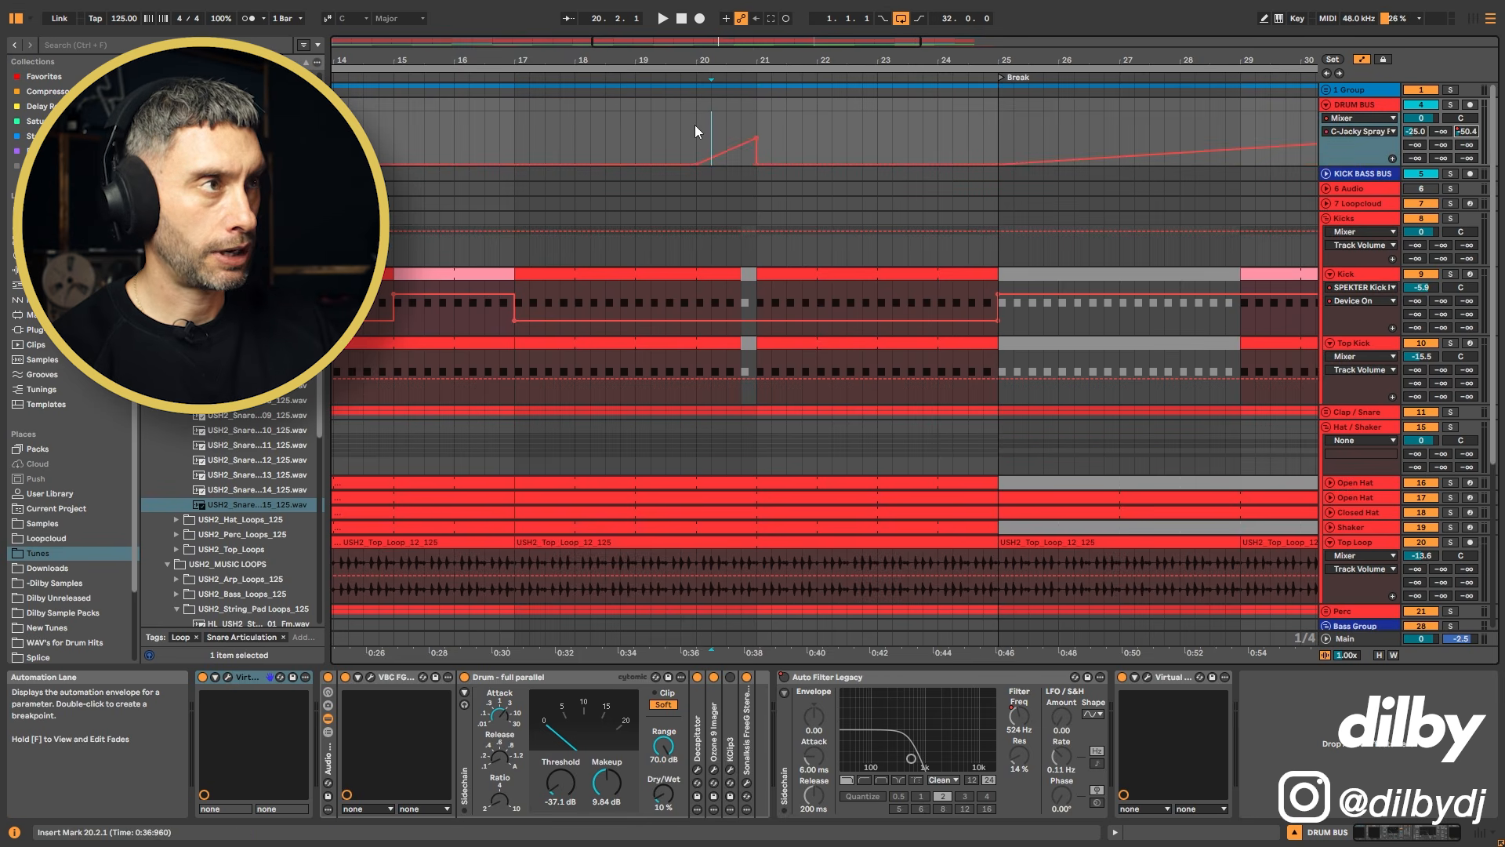
{"action": "left_click", "coordinate": [1469, 145]}
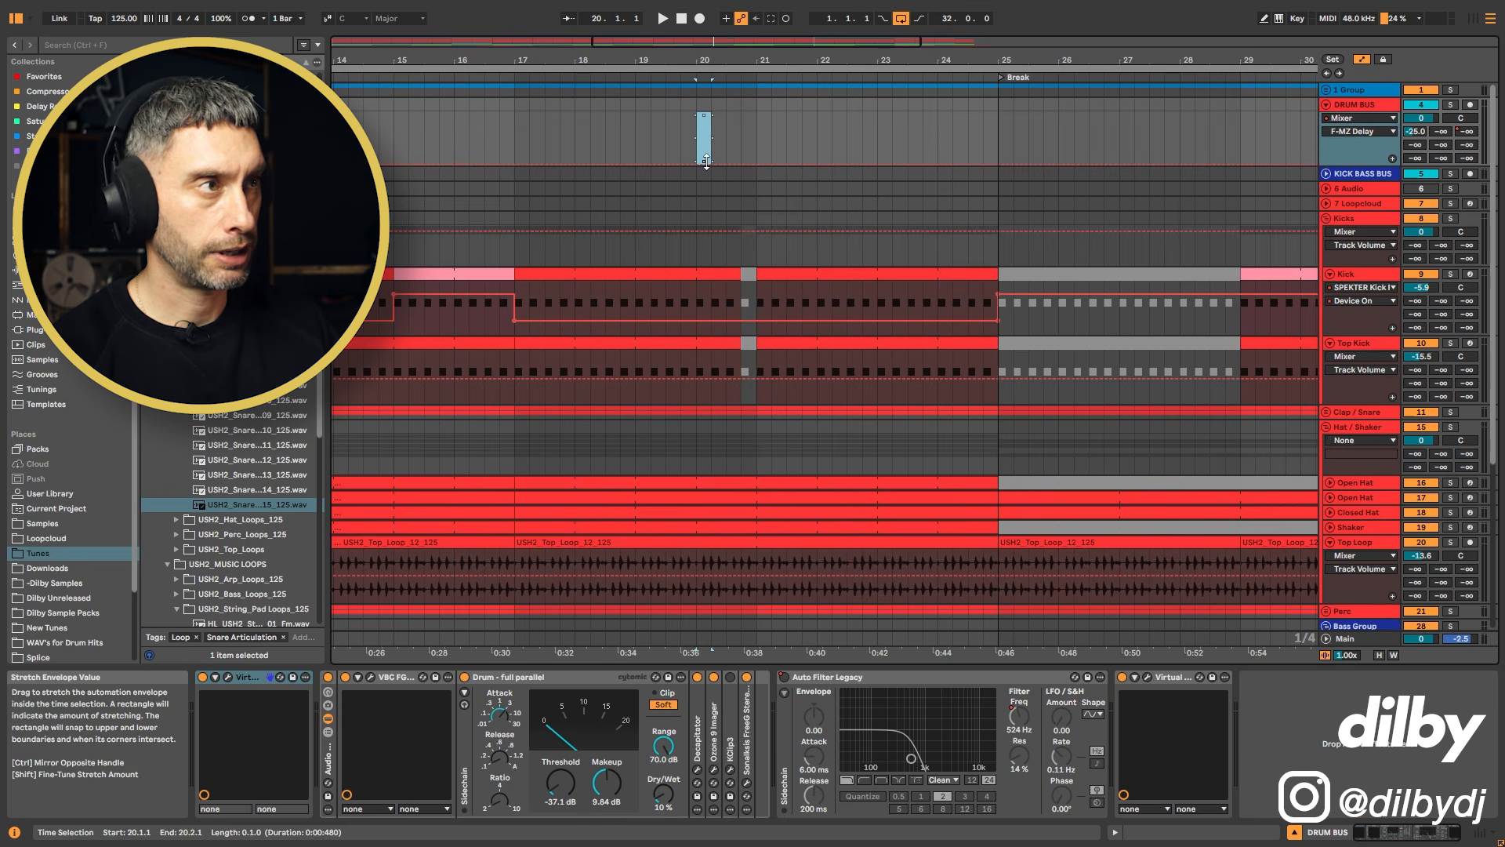
{"action": "left_click_drag", "start_coordinate": [703, 159], "coordinate": [703, 112]}
Step: Solo the Drum Bus and play from bar 19 to audition the delay burst, then unsolo it
{"action": "left_click", "coordinate": [1451, 106]}
{"action": "key", "text": "space"}
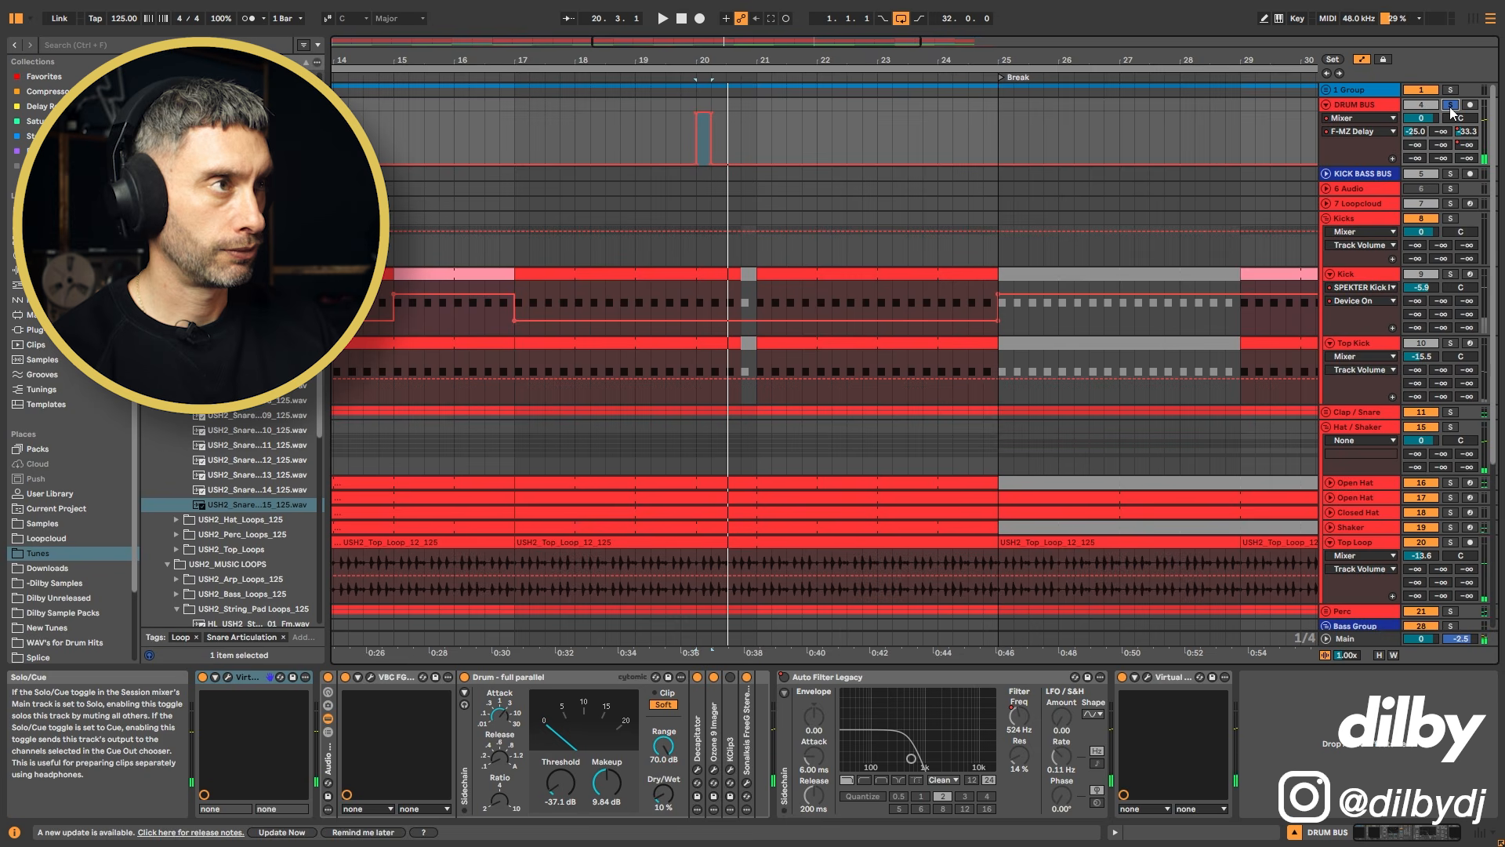
{"action": "left_click", "coordinate": [635, 126]}
{"action": "key", "text": "space"}
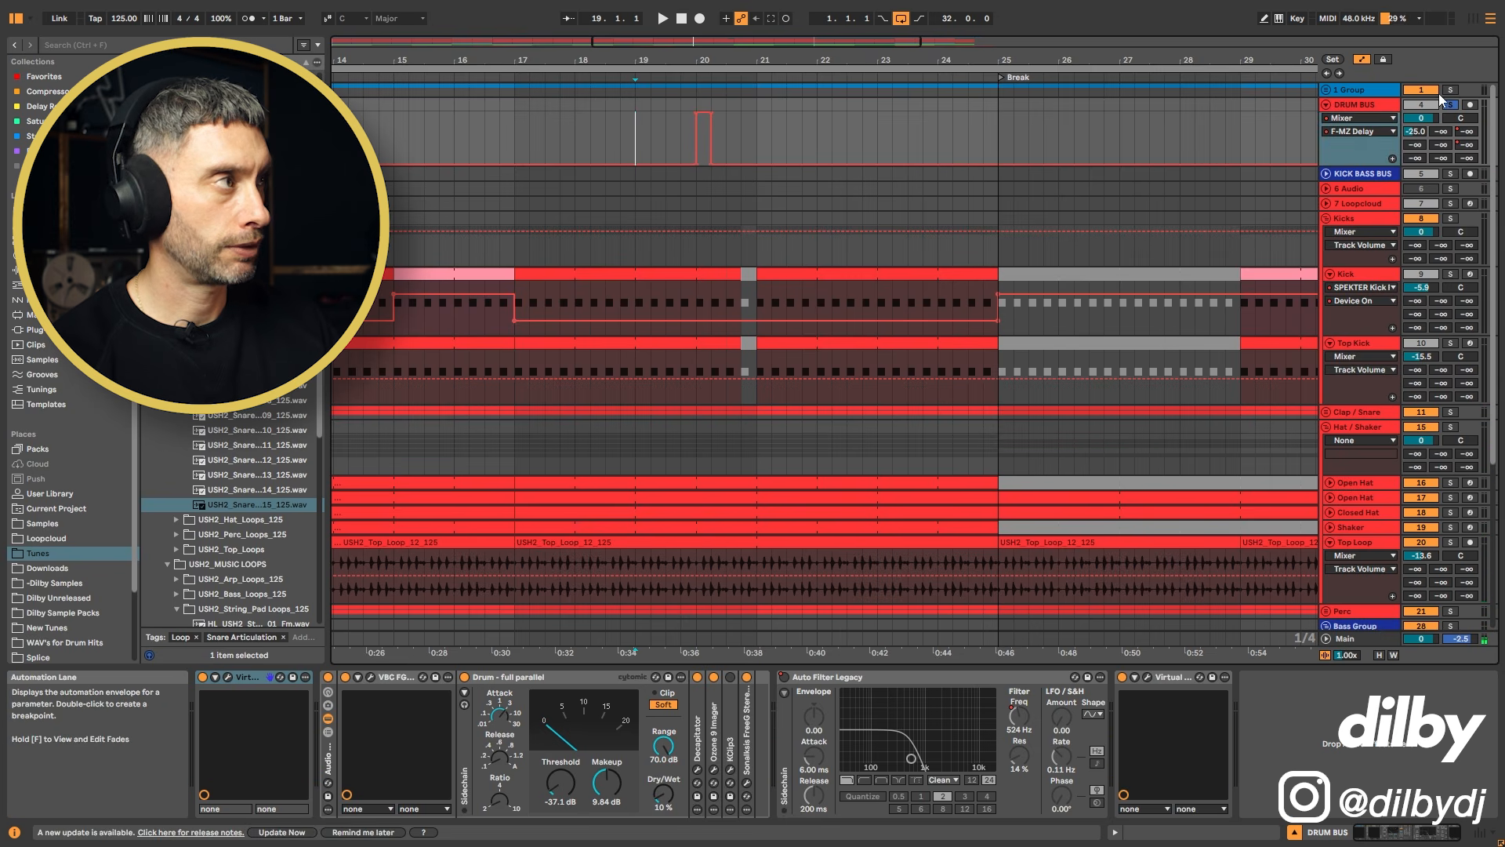
{"action": "left_click", "coordinate": [1451, 104]}
{"action": "key", "text": "space"}
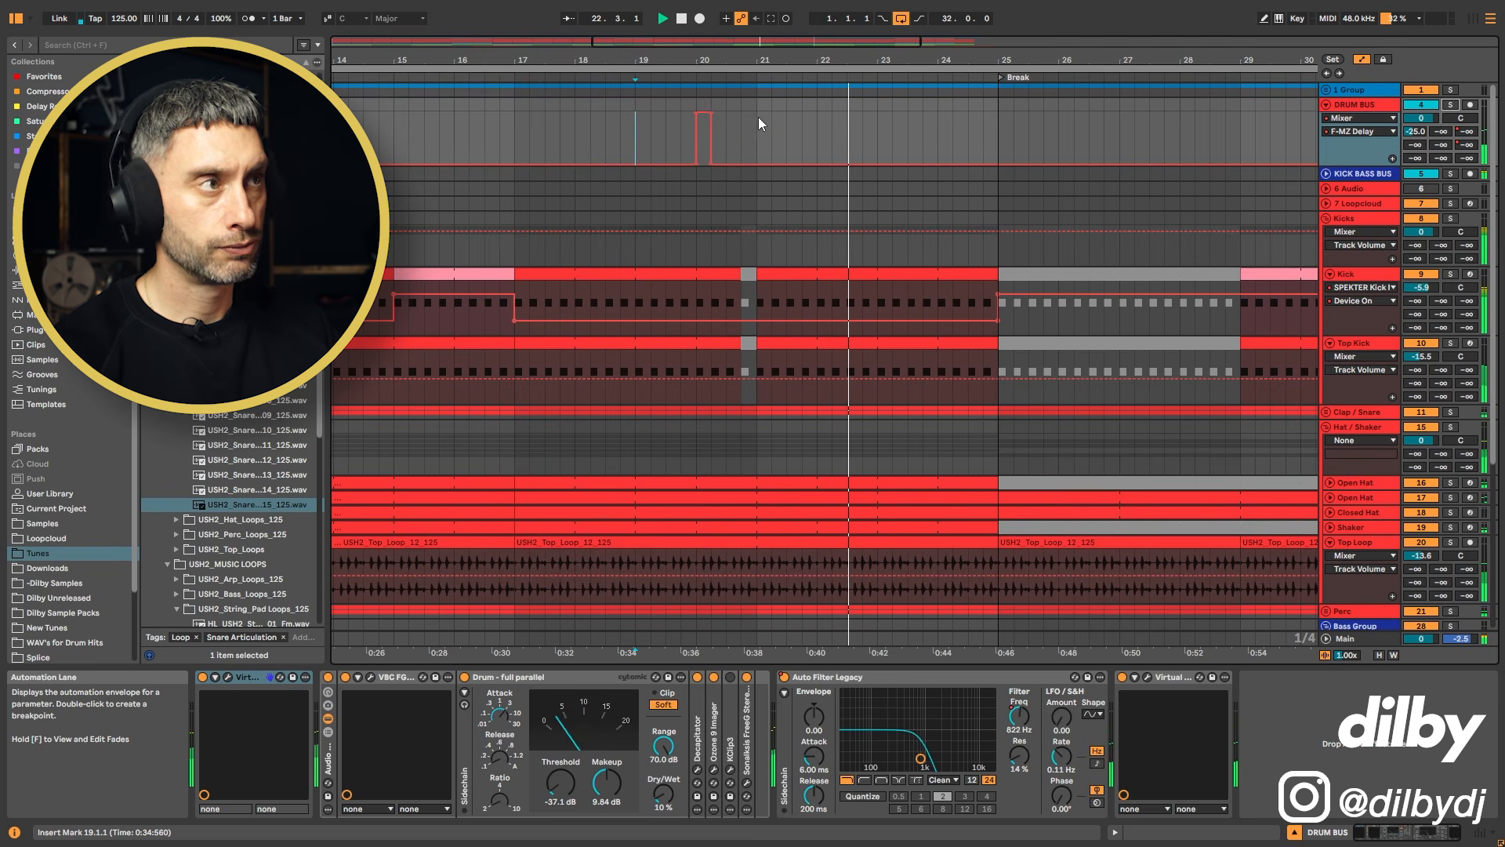
{"action": "key", "text": "space"}
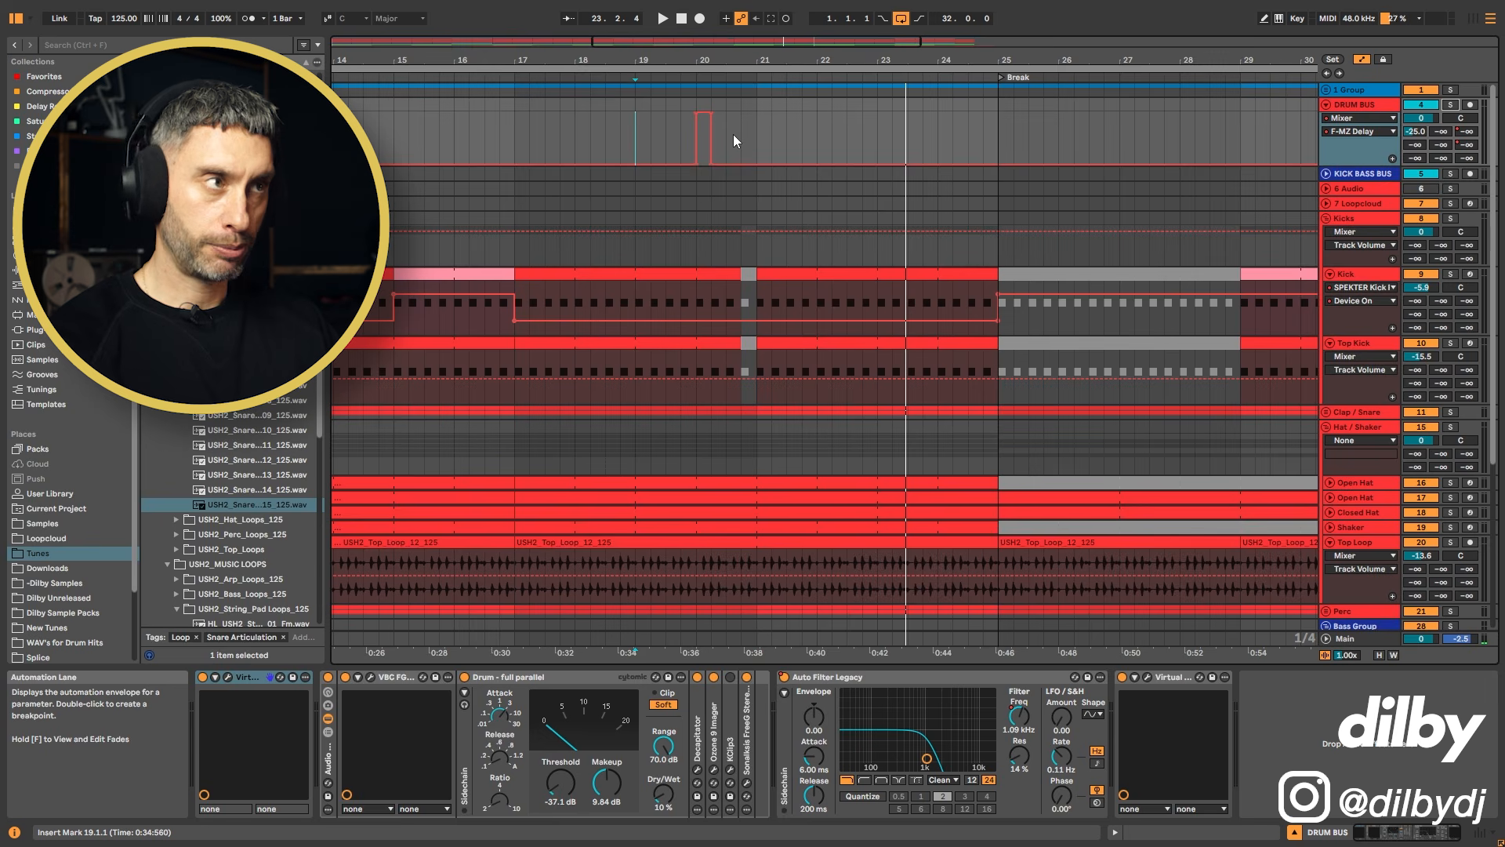
Step: Adjust the C-Jacky Spray F send ramp leading into bar 21 within a time selection
{"action": "left_click", "coordinate": [749, 274]}
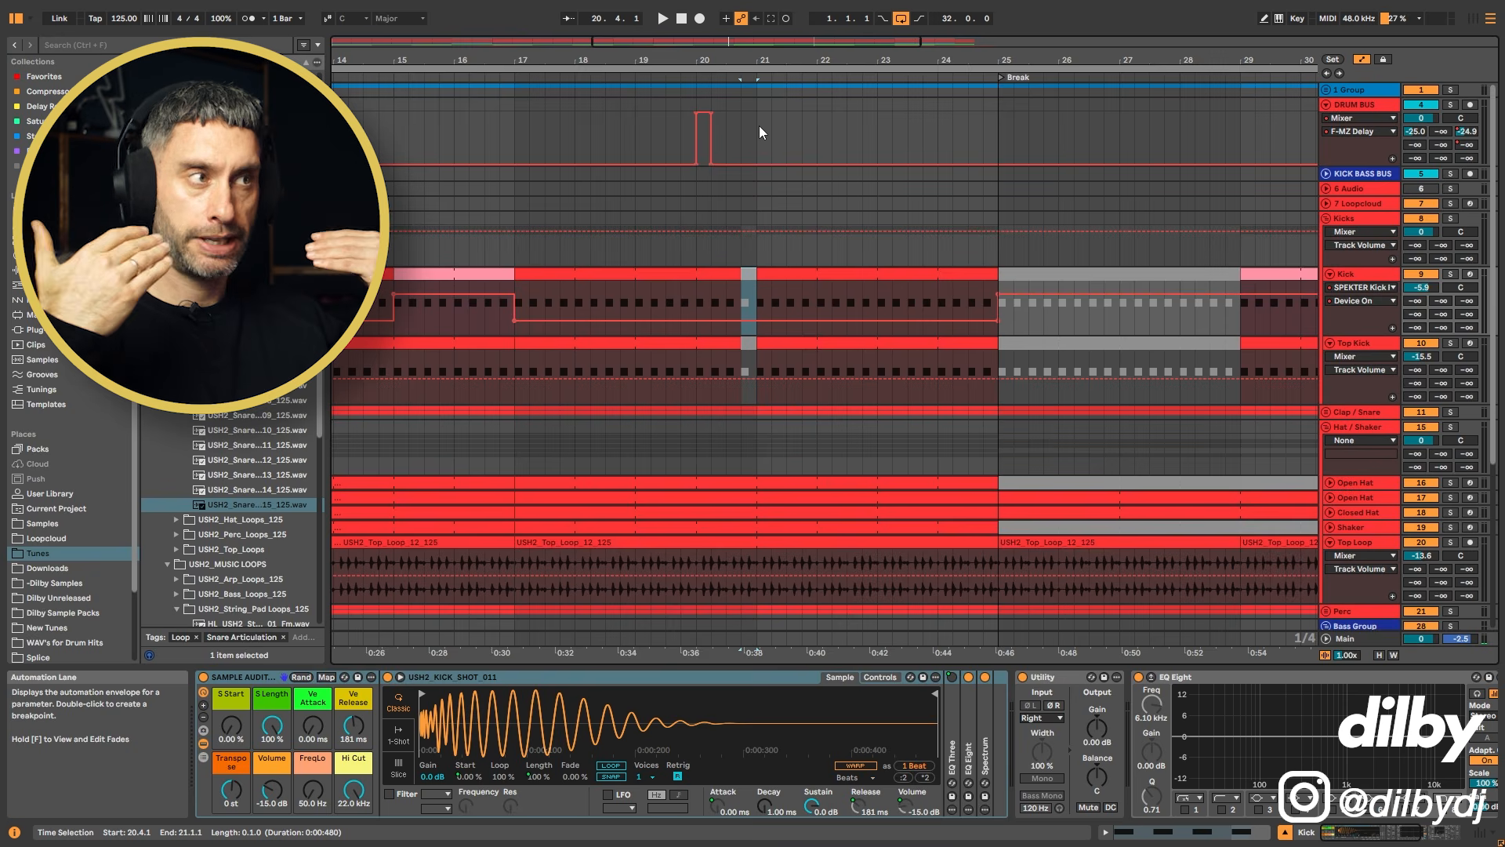
{"action": "left_click_drag", "start_coordinate": [759, 125], "coordinate": [860, 123]}
{"action": "left_click_drag", "start_coordinate": [857, 60], "coordinate": [857, 35]}
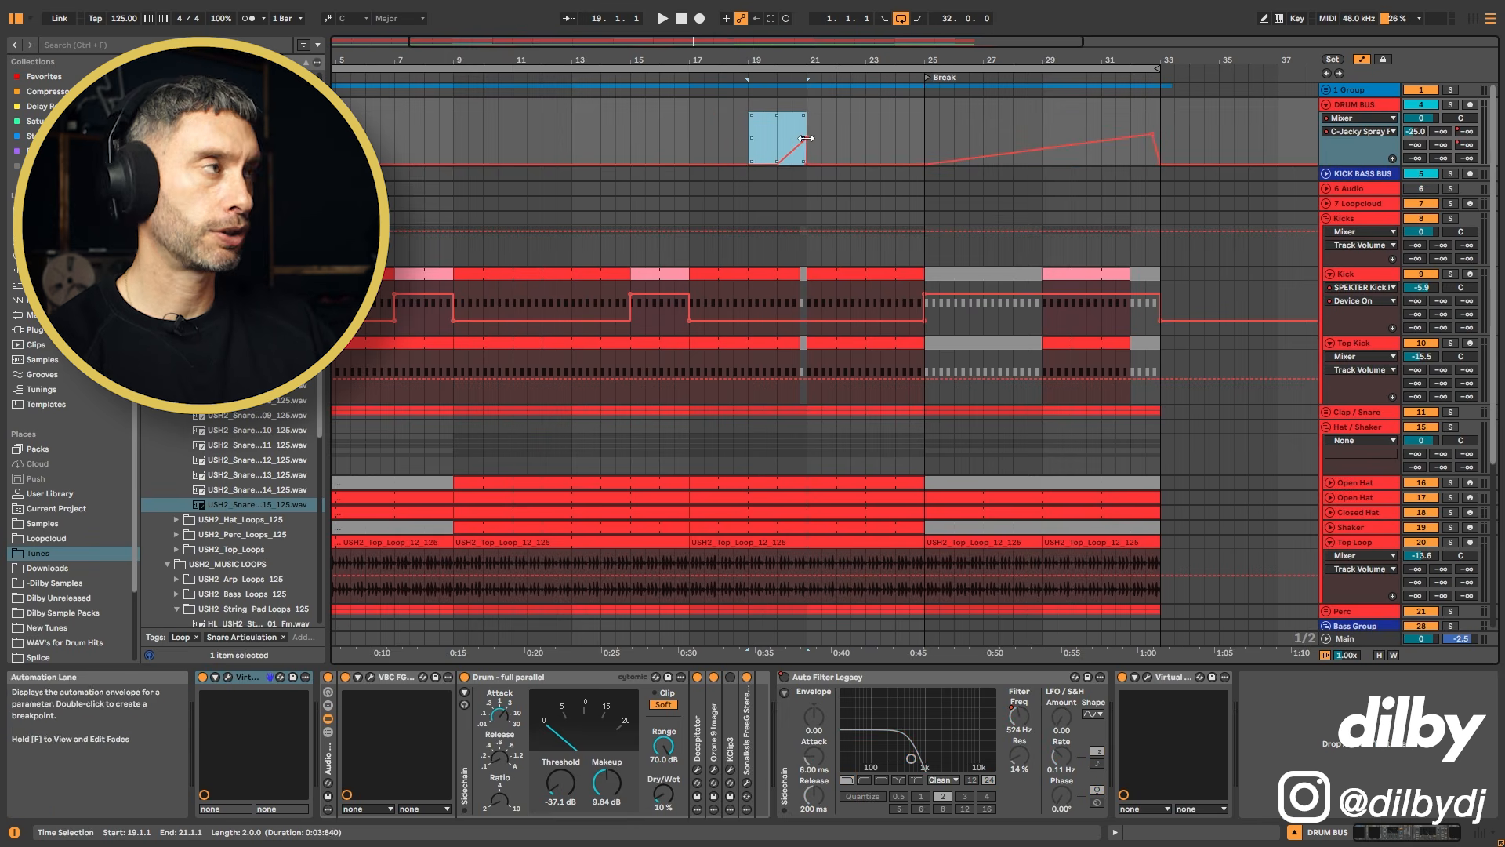
{"action": "left_click", "coordinate": [754, 144]}
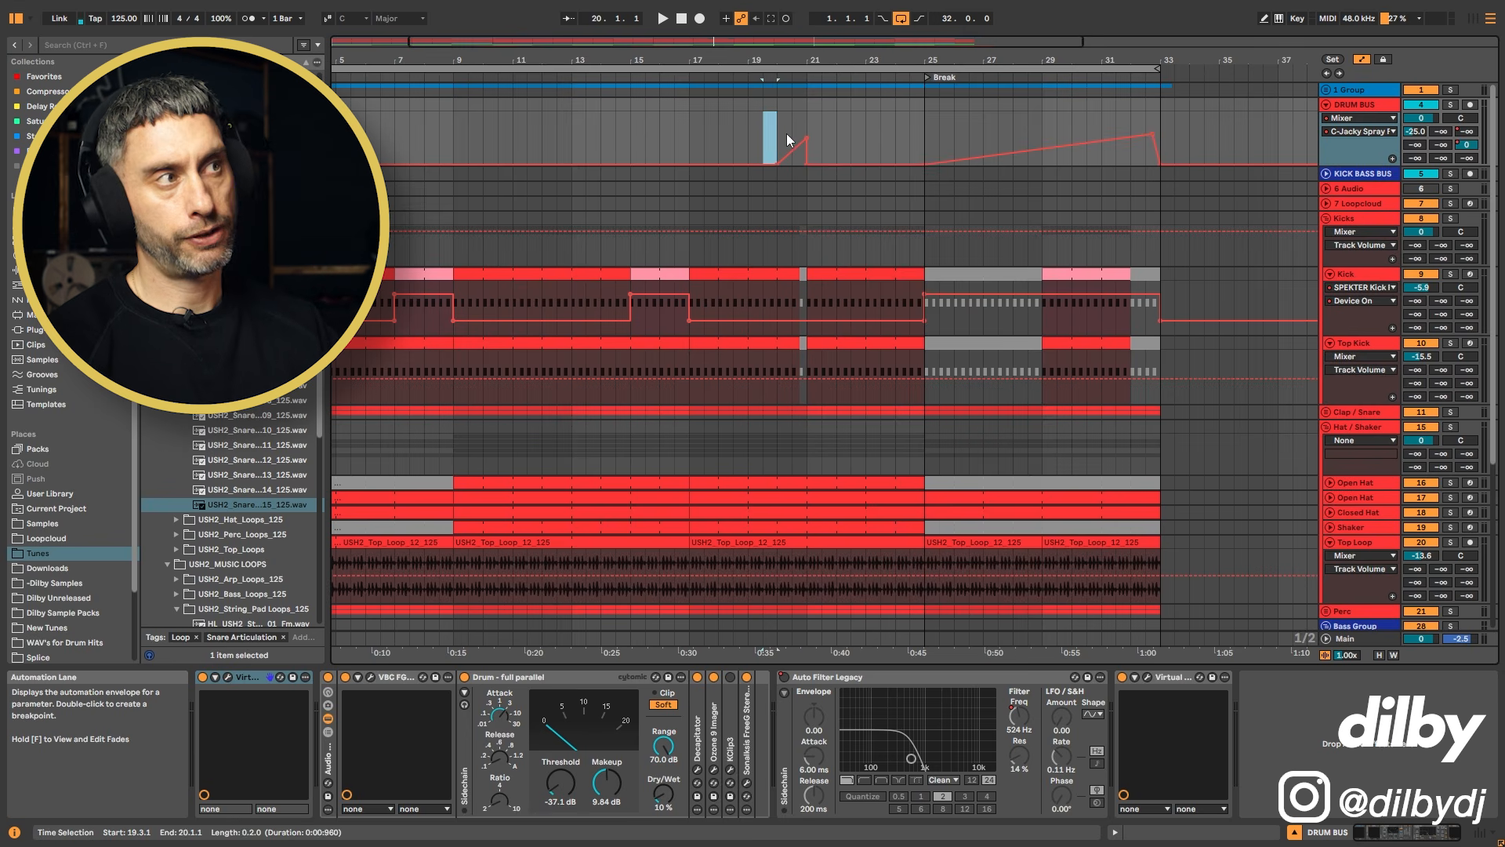
{"action": "left_click_drag", "start_coordinate": [811, 133], "coordinate": [812, 132]}
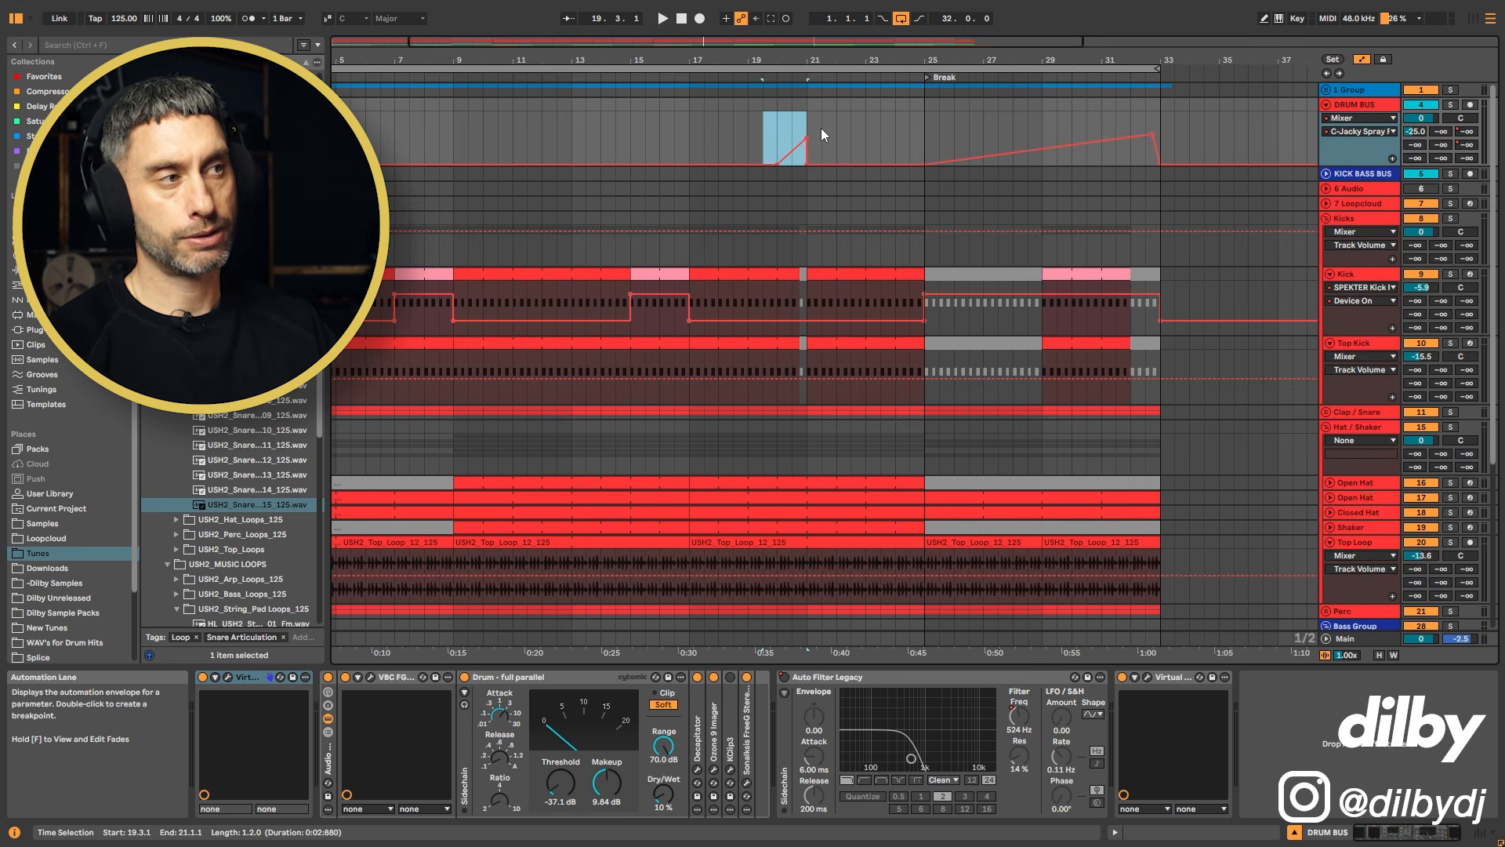
{"action": "mouse_move", "coordinate": [502, 62]}
{"action": "left_mouse_down"}
{"action": "mouse_move", "coordinate": [515, 80]}
{"action": "mouse_move", "coordinate": [503, 62]}
{"action": "left_mouse_up"}
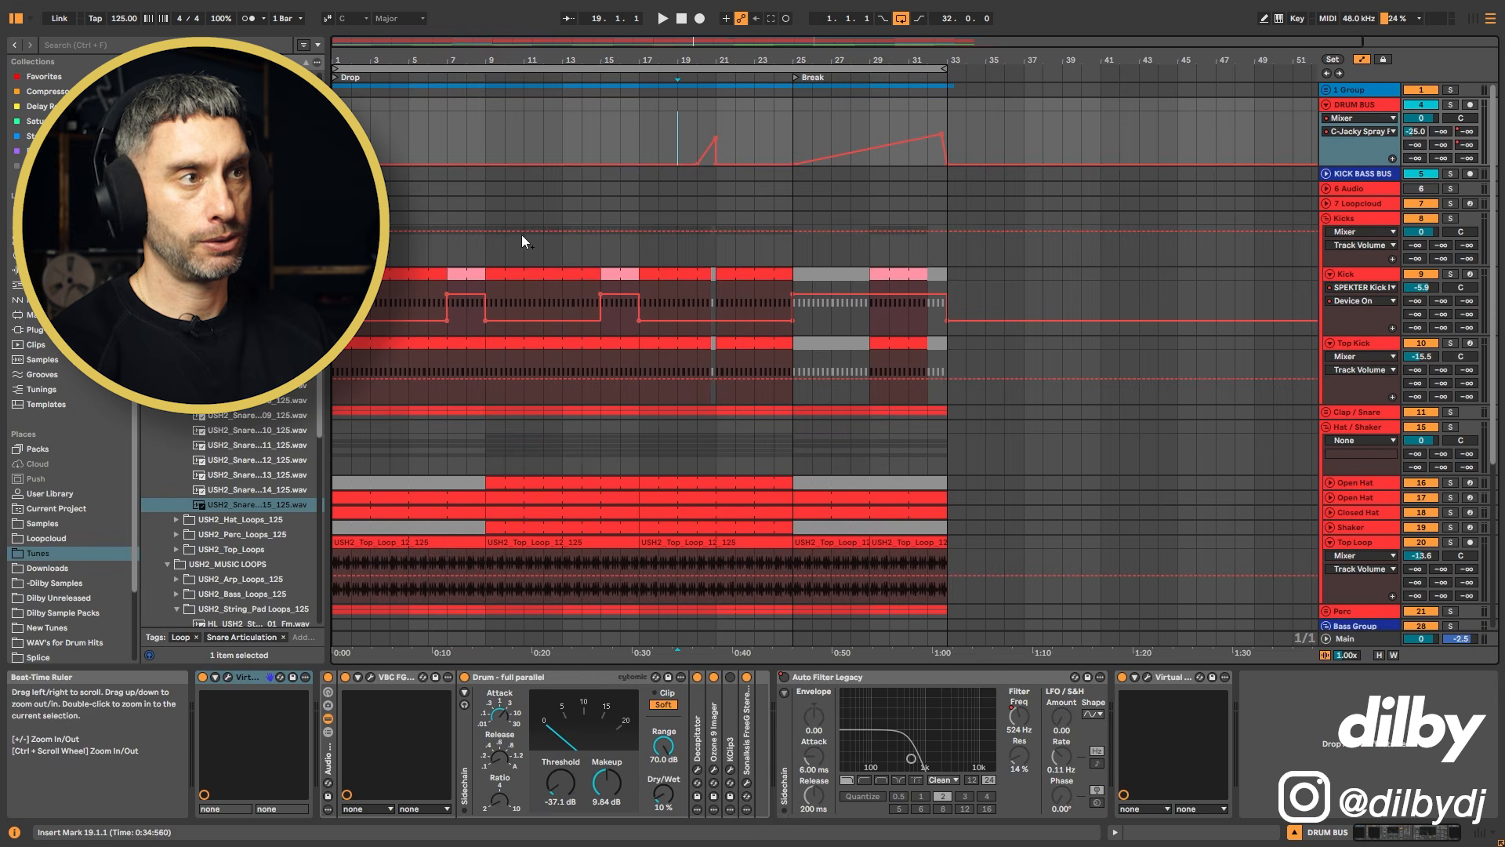
Step: Split off and deactivate the second half of bar 8 on the Kick and Top Kick clips
{"action": "left_click", "coordinate": [431, 252]}
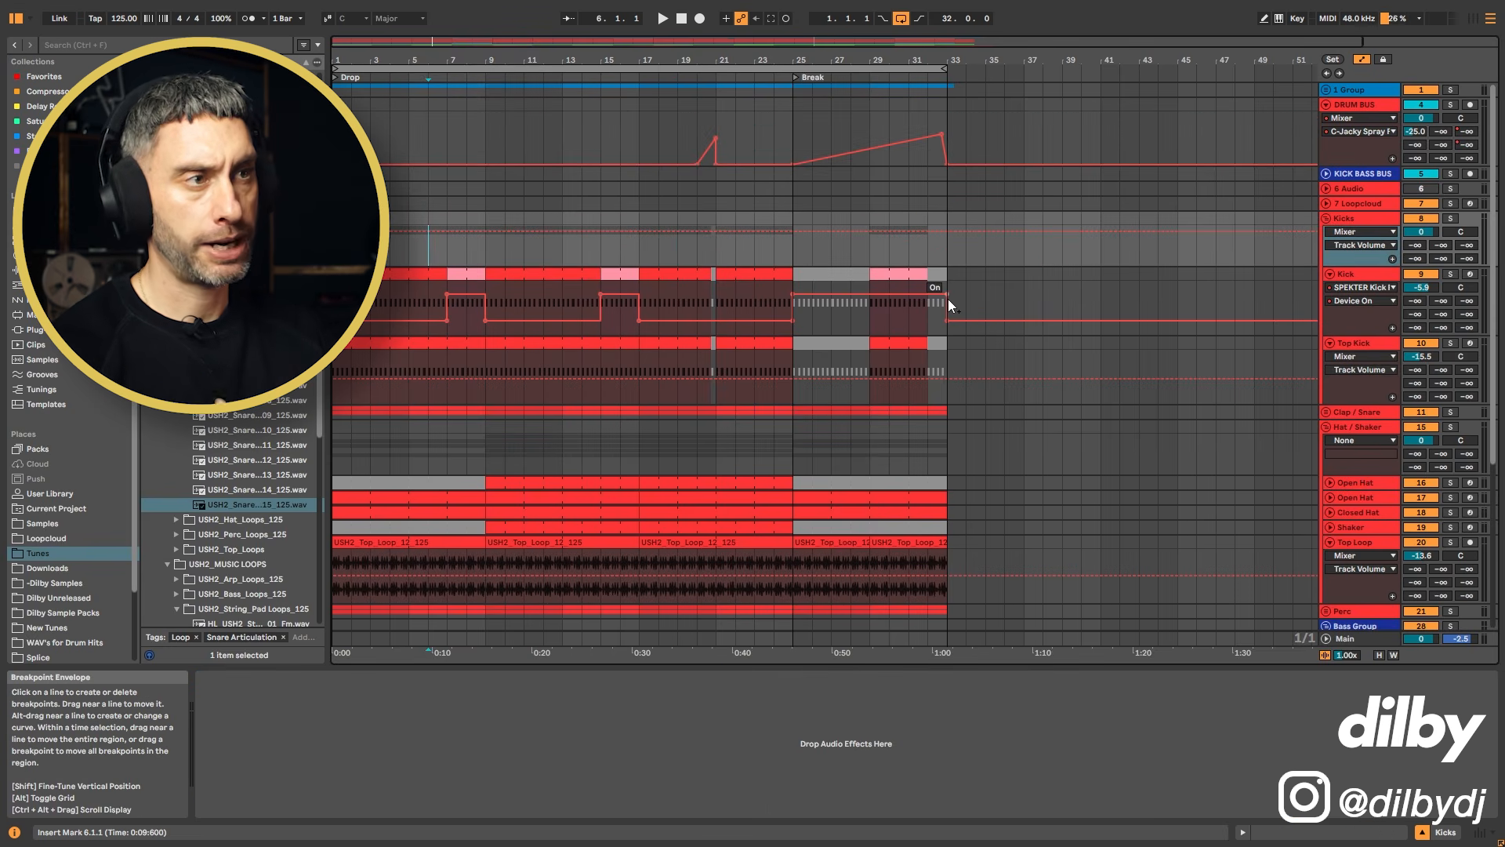
{"action": "key", "text": "space"}
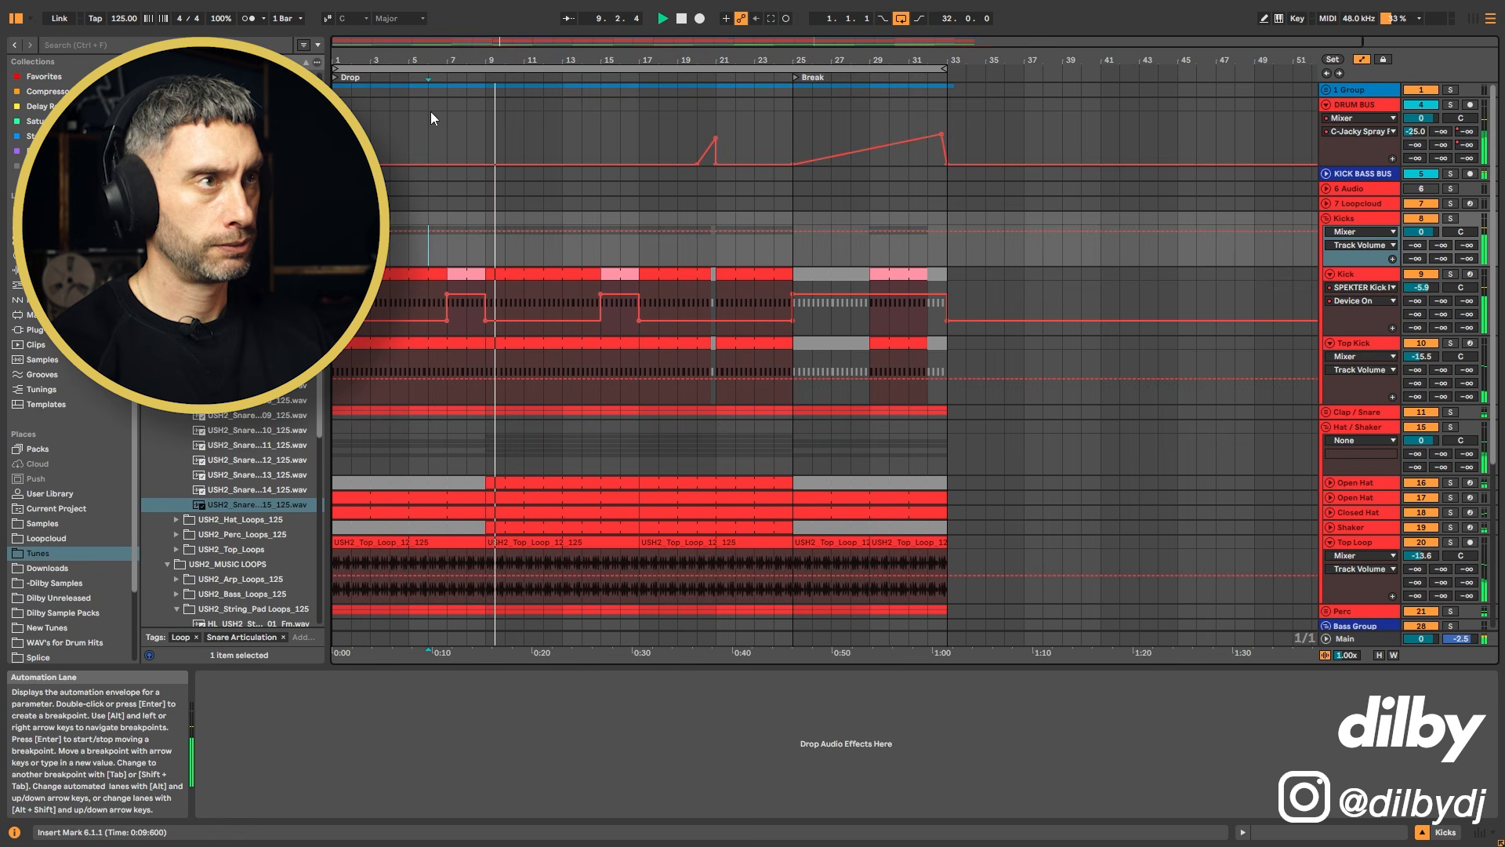
{"action": "left_click_drag", "start_coordinate": [431, 62], "coordinate": [612, 78]}
{"action": "left_click", "coordinate": [680, 310]}
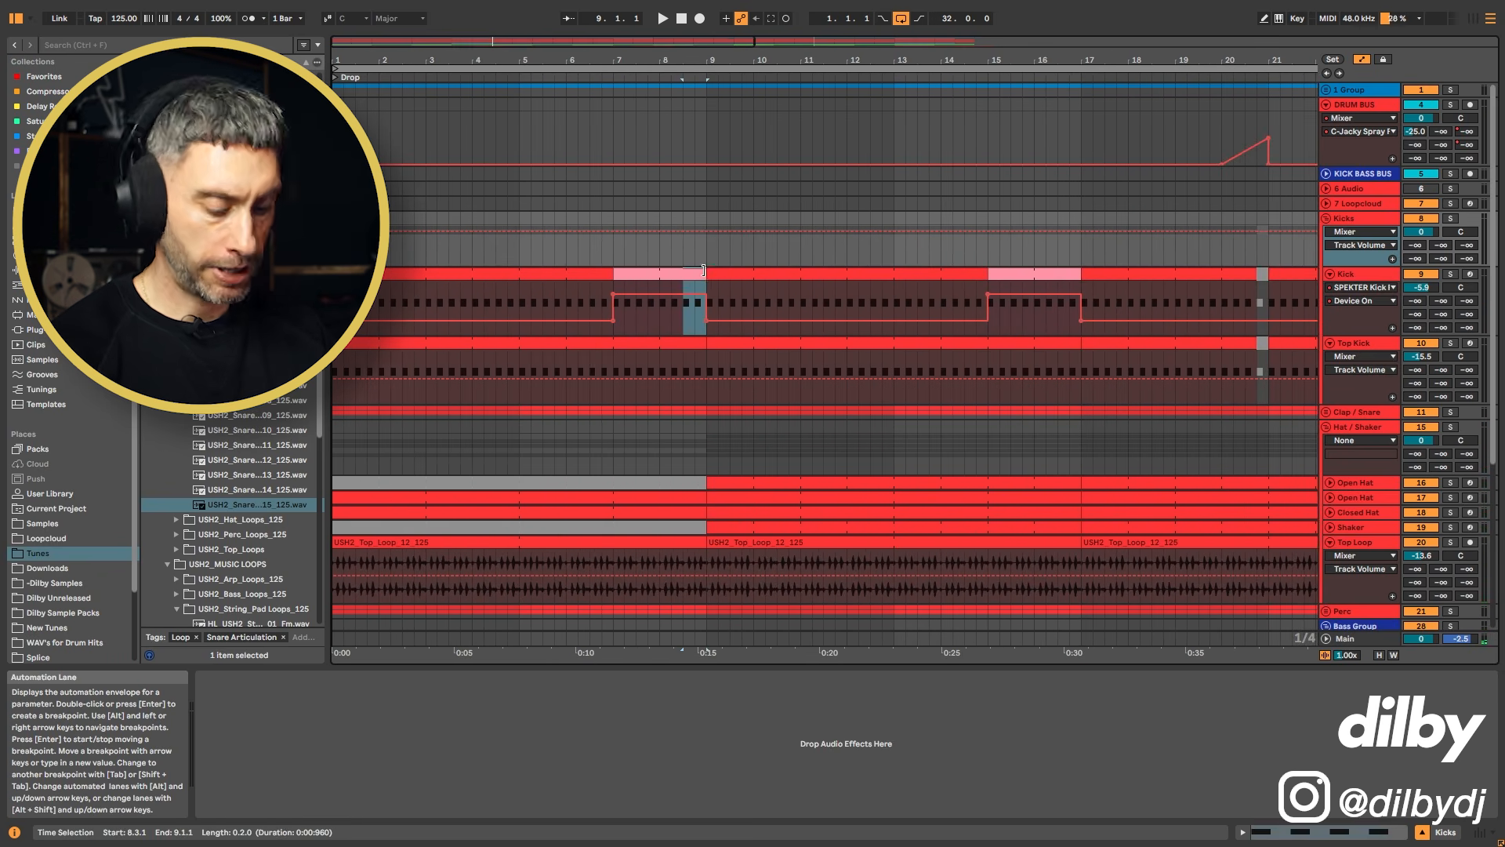
{"action": "key", "text": "ctrl+e"}
{"action": "left_click_drag", "start_coordinate": [683, 358], "coordinate": [693, 333]}
Step: Expand the Perc group to reveal its Clave and Perc Groove tracks
{"action": "scroll", "coordinate": [702, 353], "scroll_direction": "down", "scroll_amount": 4}
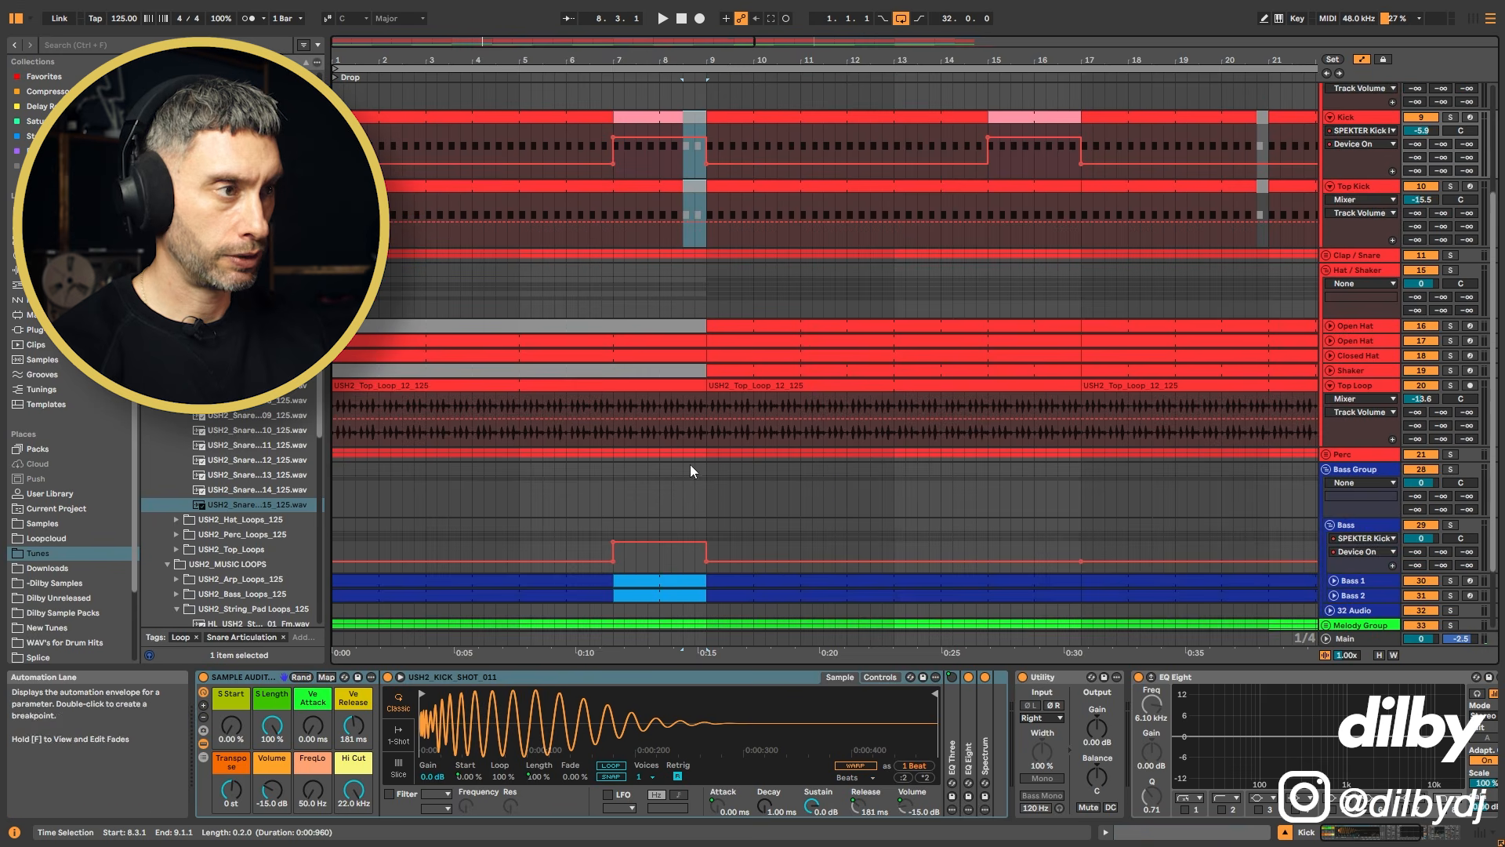
{"action": "left_click", "coordinate": [686, 570]}
{"action": "left_click_drag", "start_coordinate": [683, 579], "coordinate": [700, 592]}
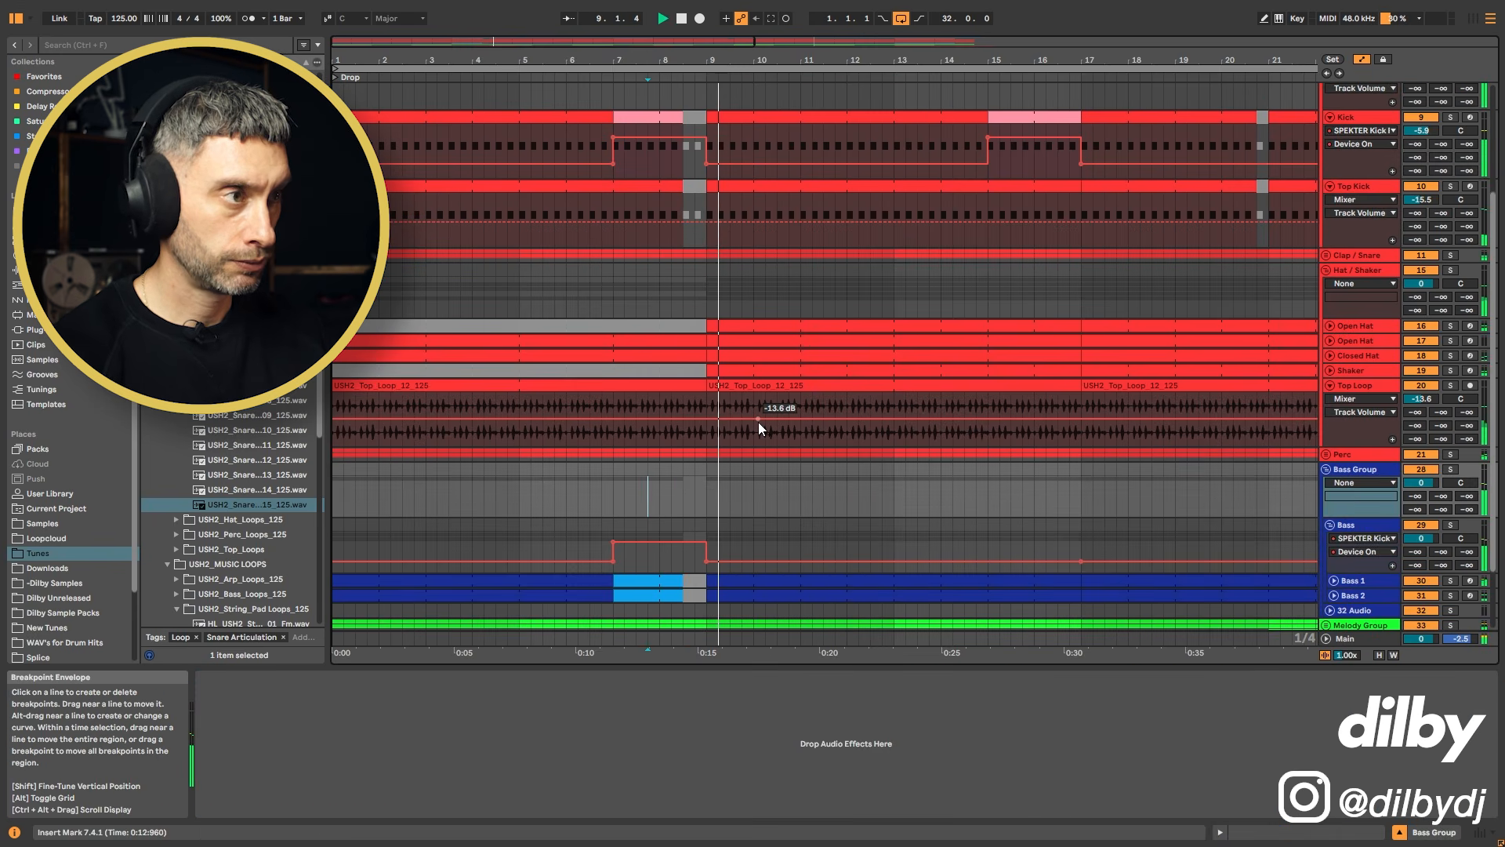
{"action": "left_click", "coordinate": [1326, 455]}
{"action": "scroll", "coordinate": [1325, 457], "scroll_direction": "down", "scroll_amount": 2}
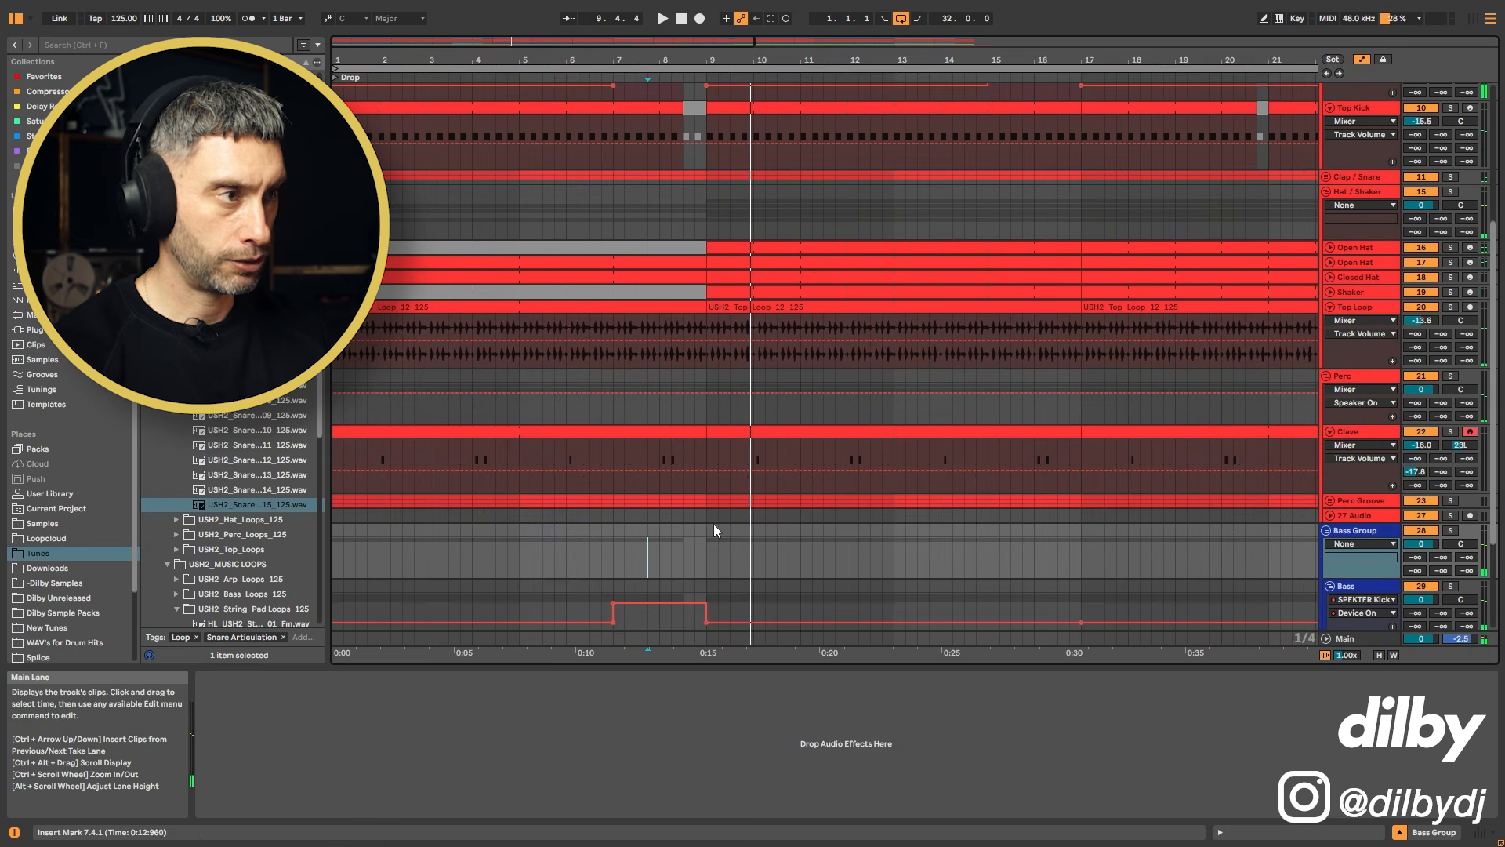
Step: Select and delete the second half of bar 8 on the Perc Groove clip, then play the section to audition the gap
{"action": "left_click_drag", "start_coordinate": [704, 516], "coordinate": [696, 502]}
{"action": "key", "text": "space"}
{"action": "left_click", "coordinate": [684, 502], "text": "shift"}
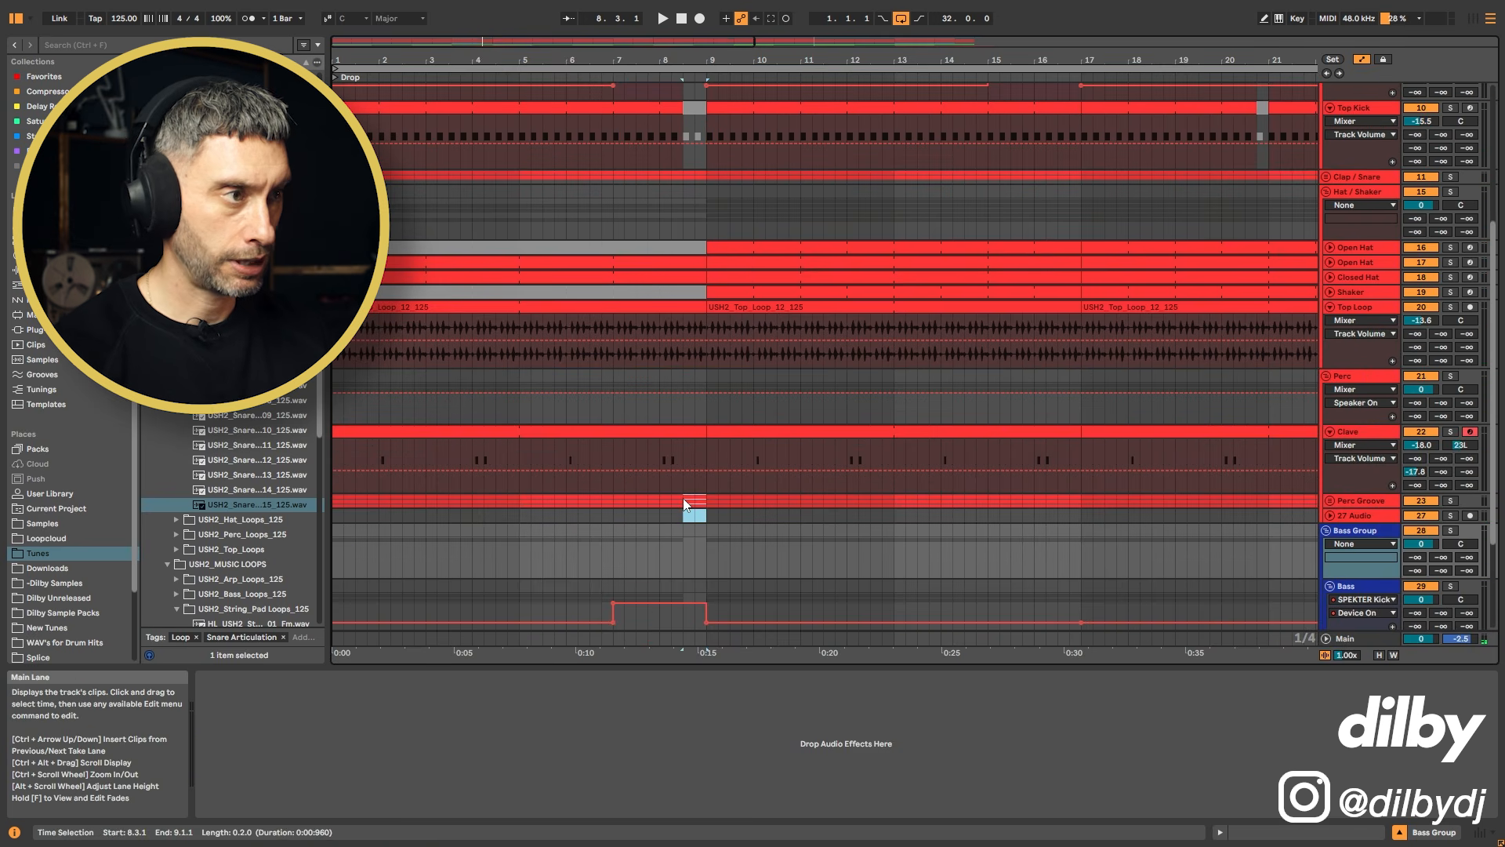
{"action": "key", "text": "Delete"}
{"action": "key", "text": "space"}
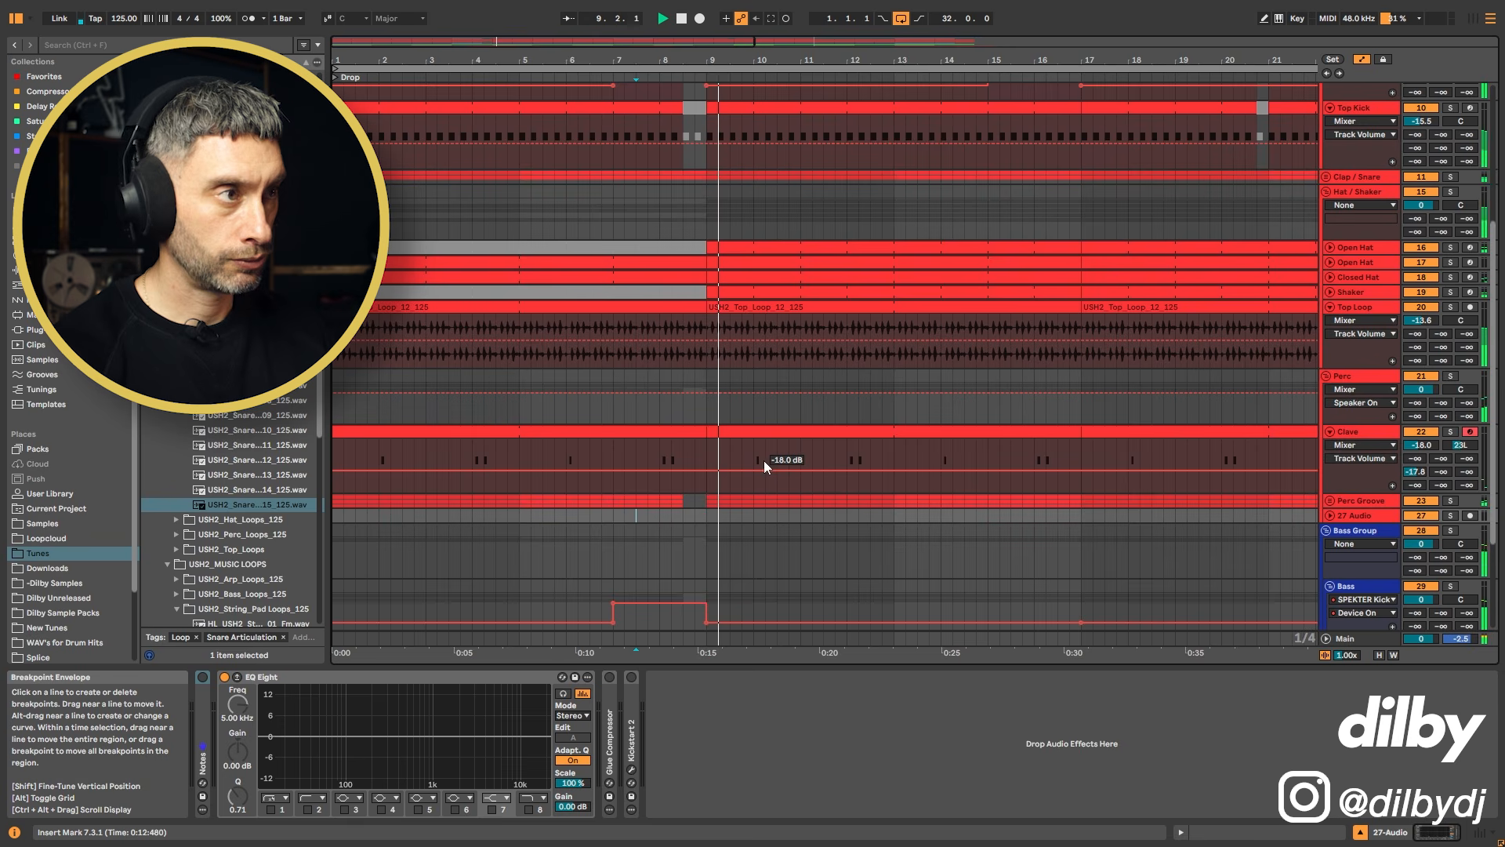
{"action": "key", "text": "space"}
Step: Deactivate the second half of bar 8 on the Open Hat, Closed Hat, Shaker and Top Loop clips and audition the drop
{"action": "left_click_drag", "start_coordinate": [707, 362], "coordinate": [684, 253]}
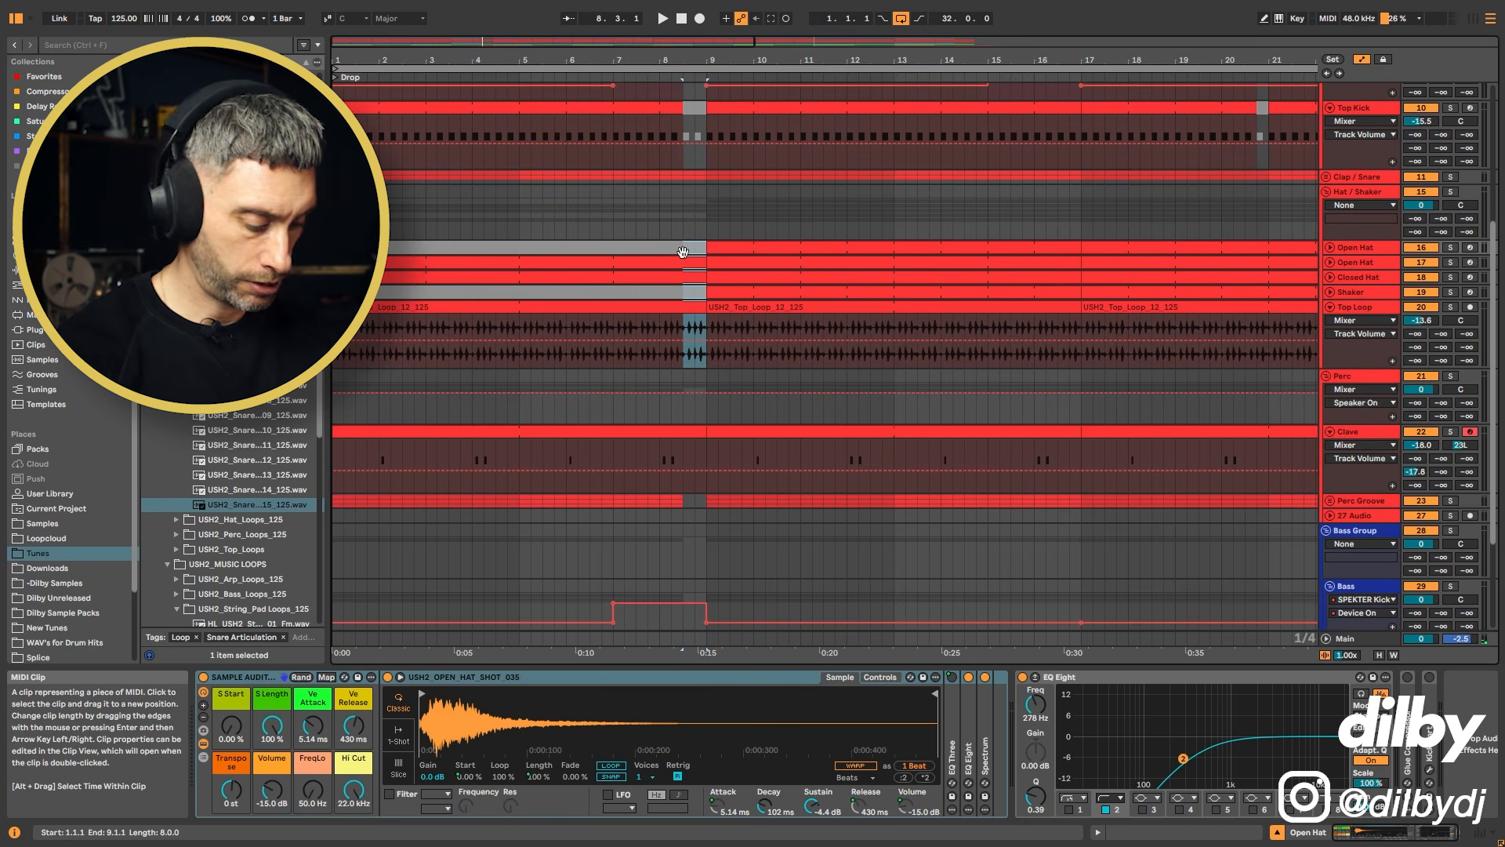
{"action": "left_click", "coordinate": [650, 226]}
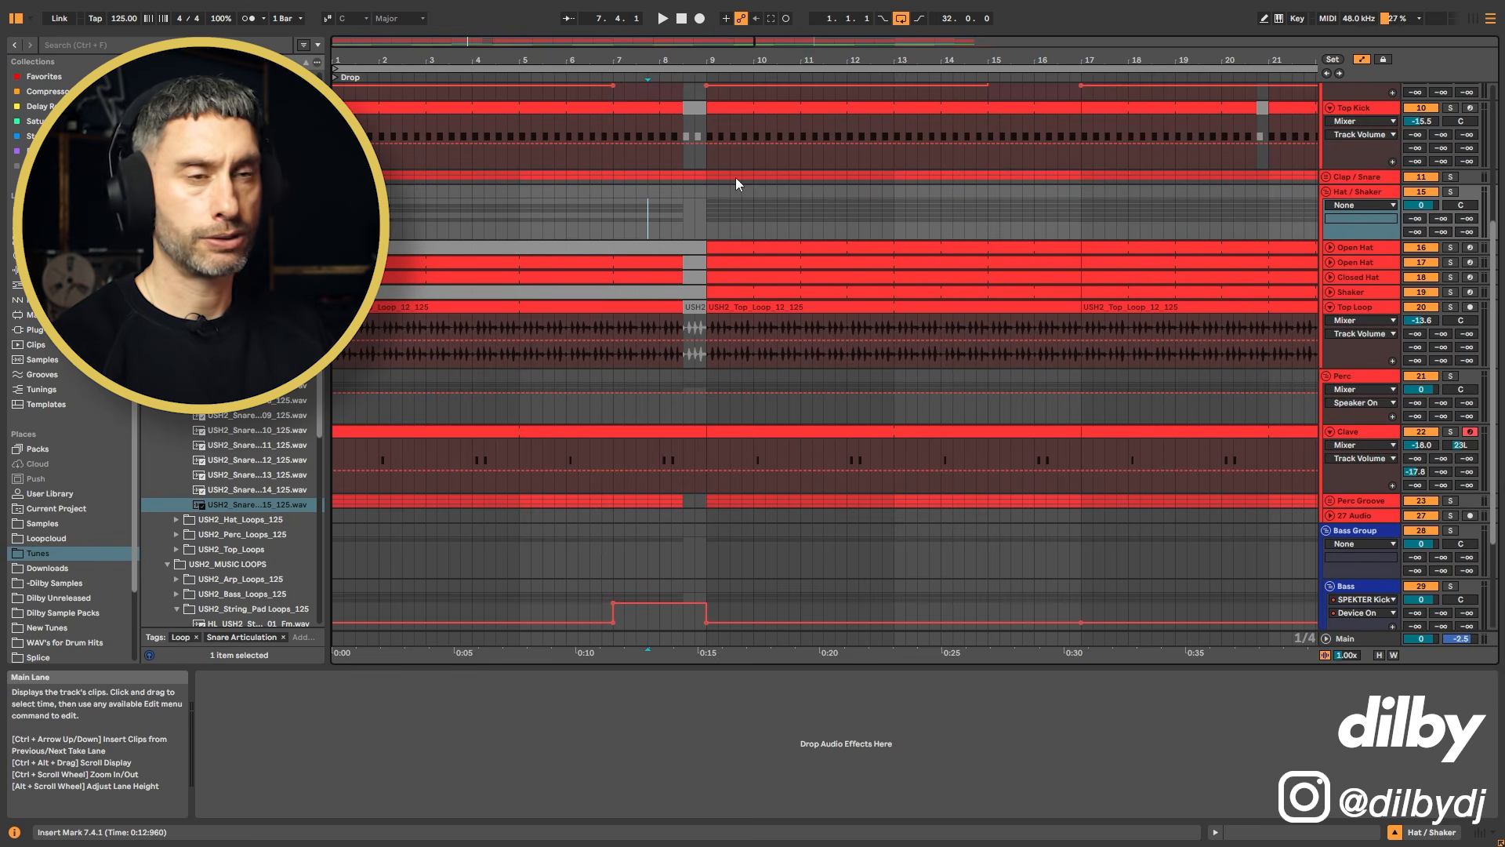
{"action": "key", "text": "space"}
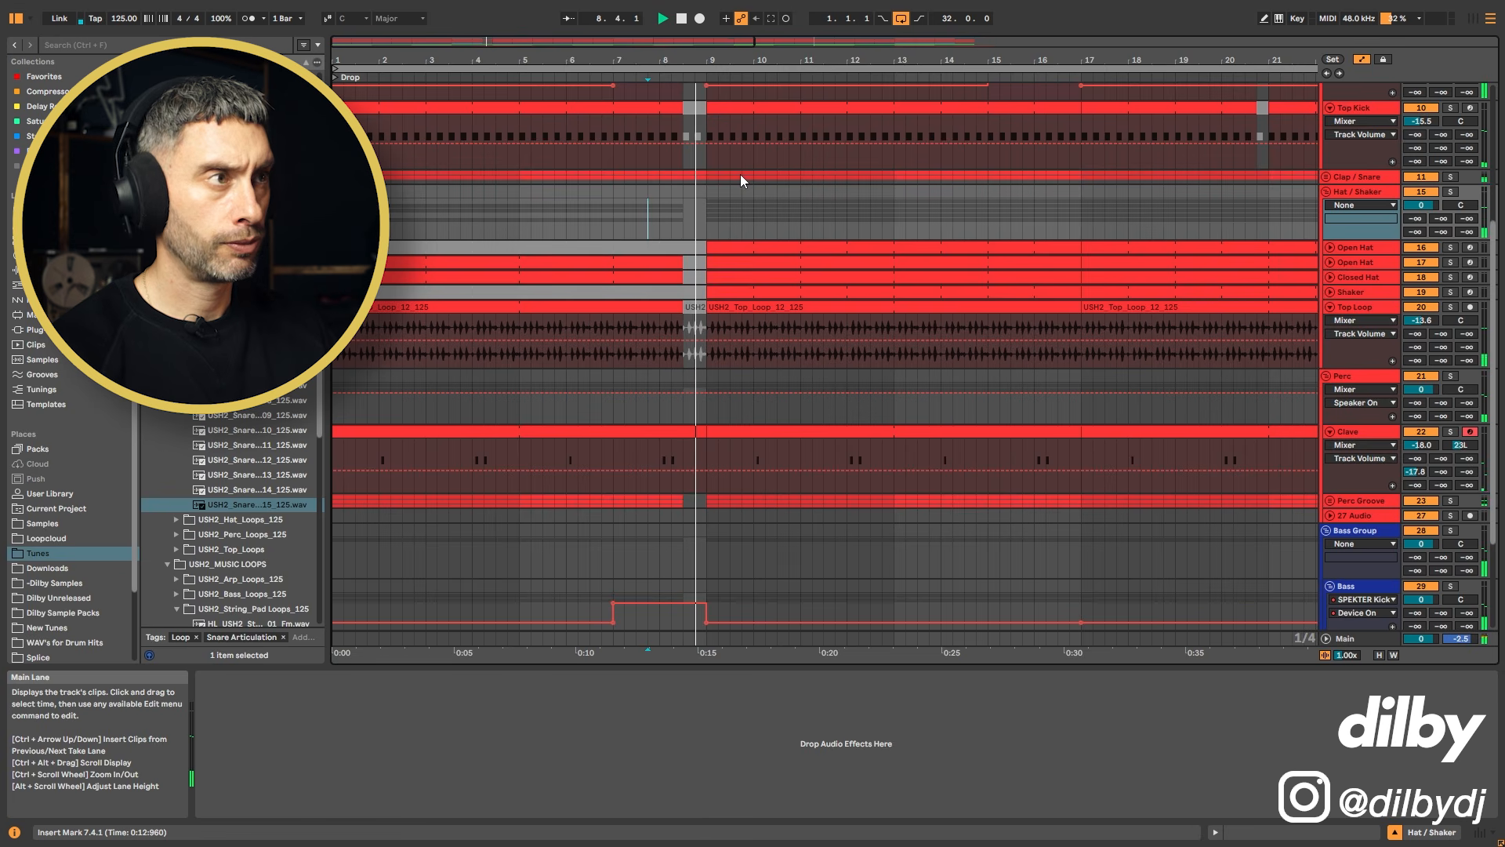
{"action": "key", "text": "space"}
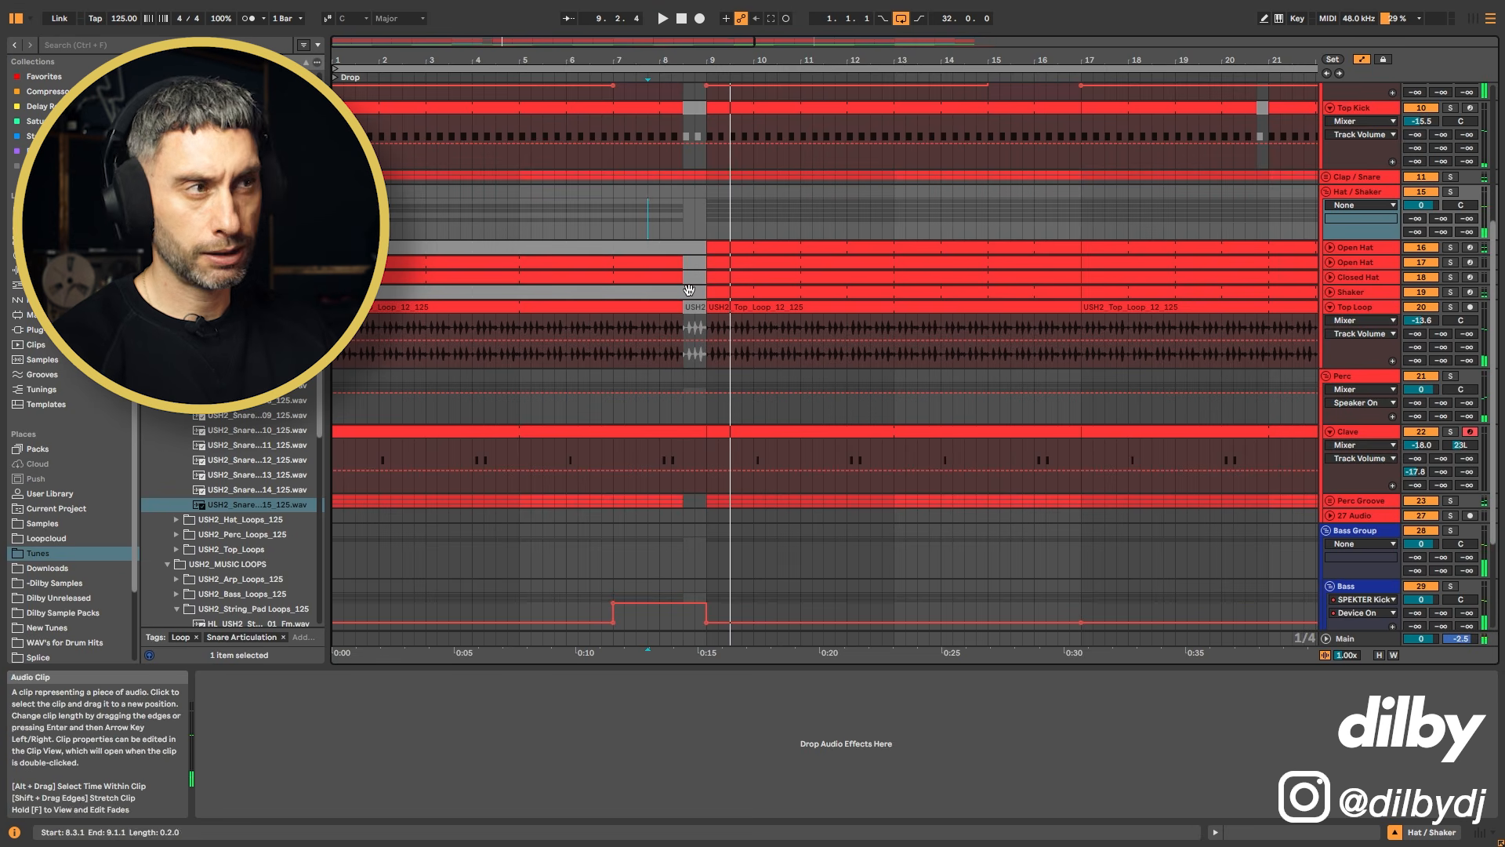
{"action": "left_click", "coordinate": [693, 325]}
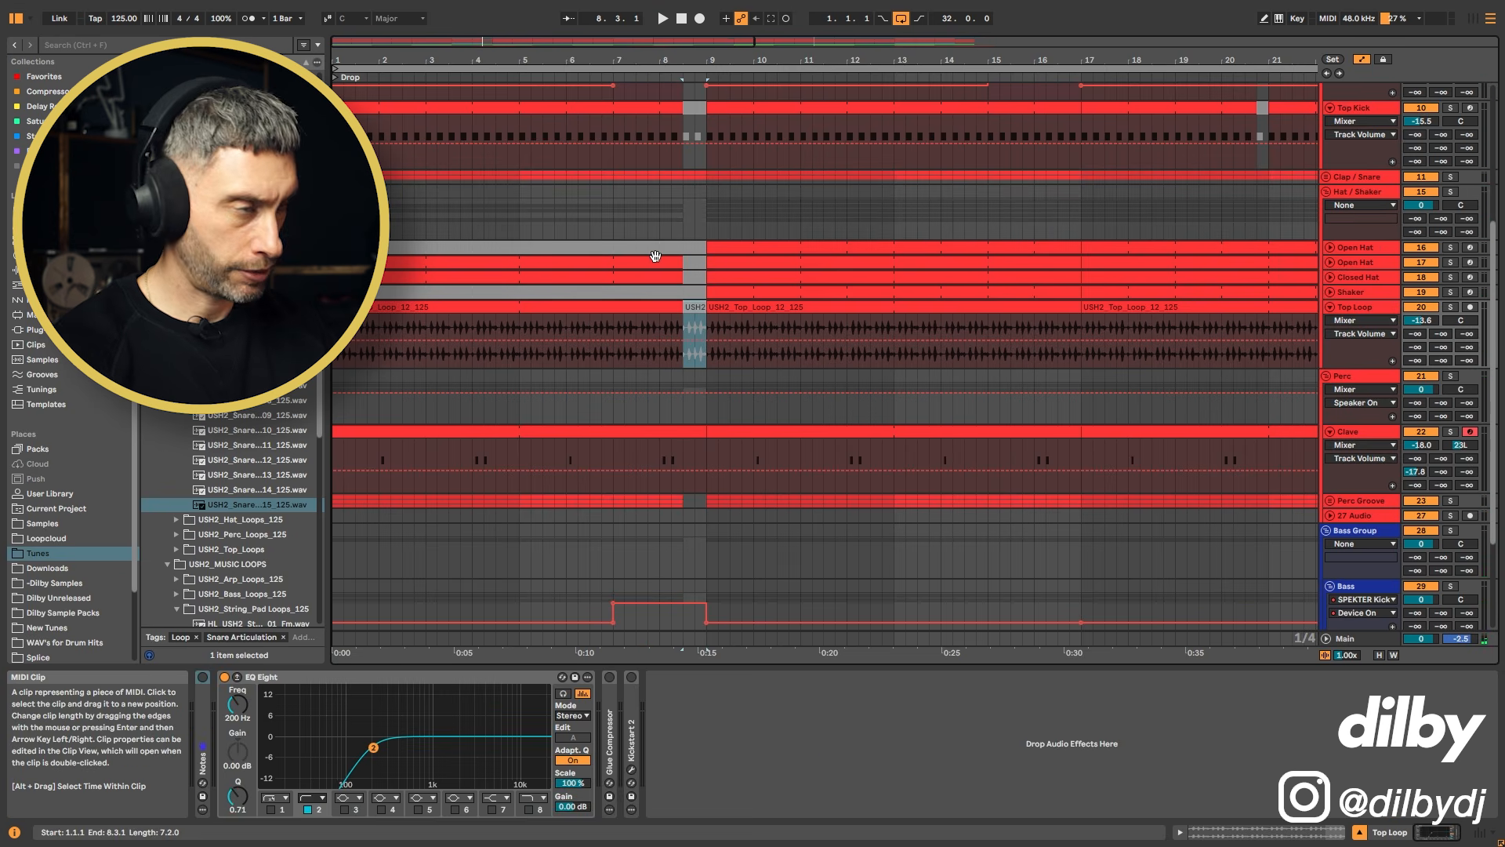
{"action": "left_click", "coordinate": [648, 222]}
{"action": "key", "text": "space"}
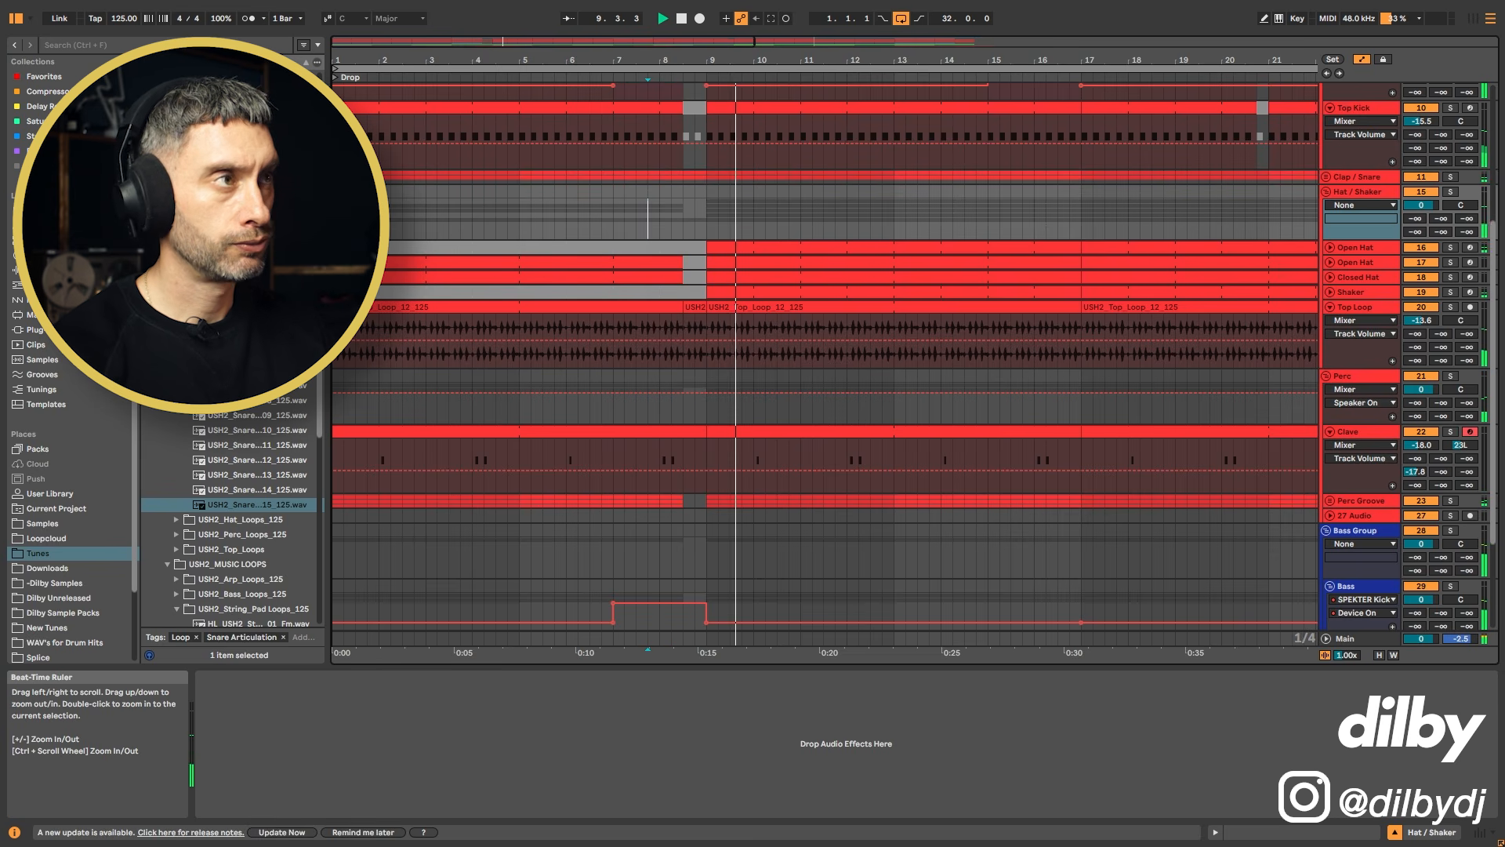
Step: Expand the FX Group to reveal its Crash, Sweep, Fill and Snare Roll tracks
{"action": "left_click_drag", "start_coordinate": [494, 59], "coordinate": [494, 24]}
{"action": "key", "text": "space"}
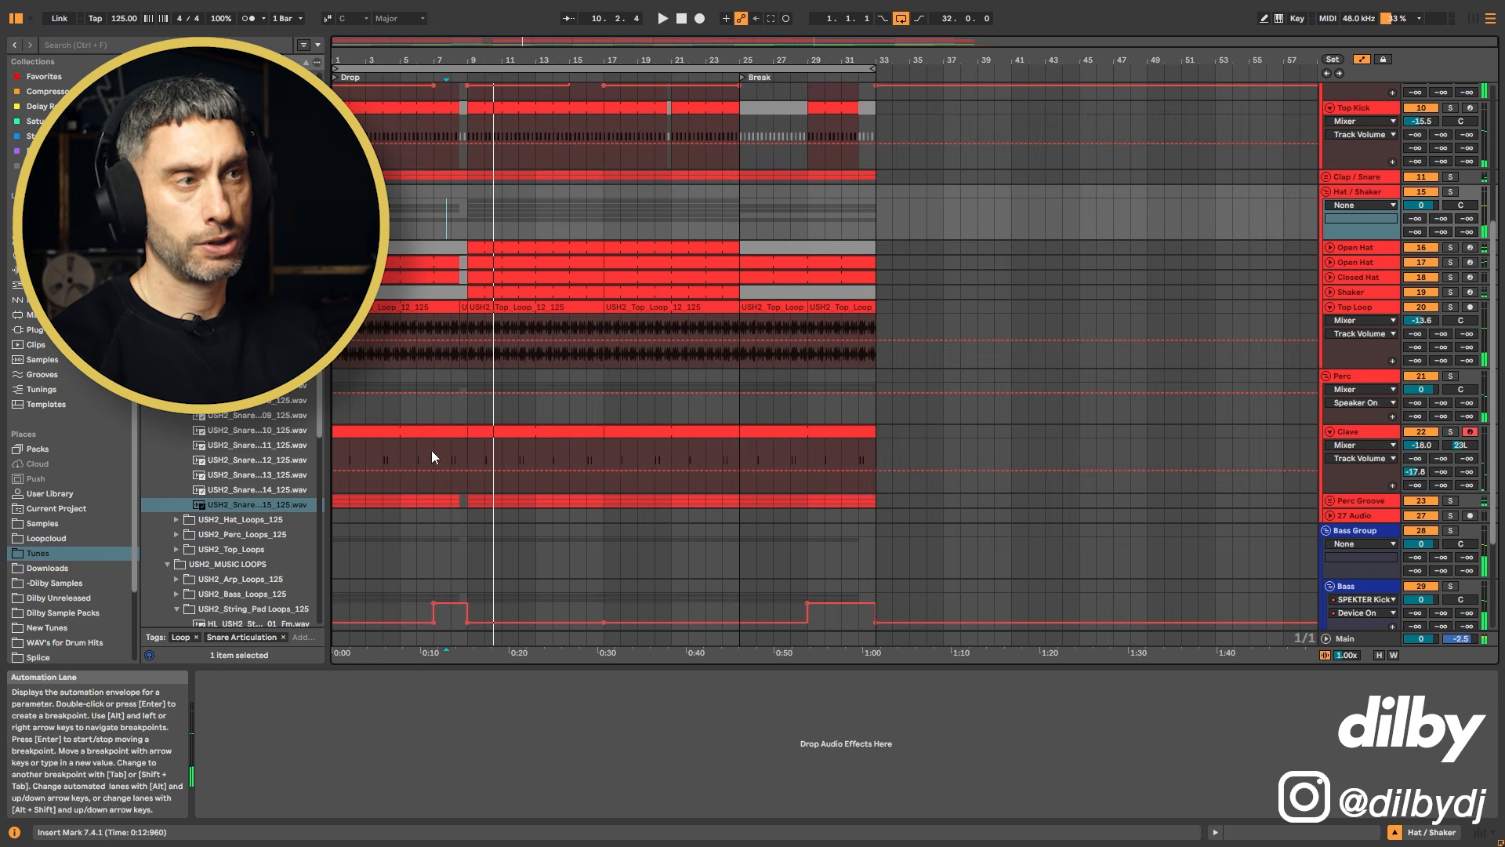
{"action": "left_click_drag", "start_coordinate": [454, 61], "coordinate": [578, 595]}
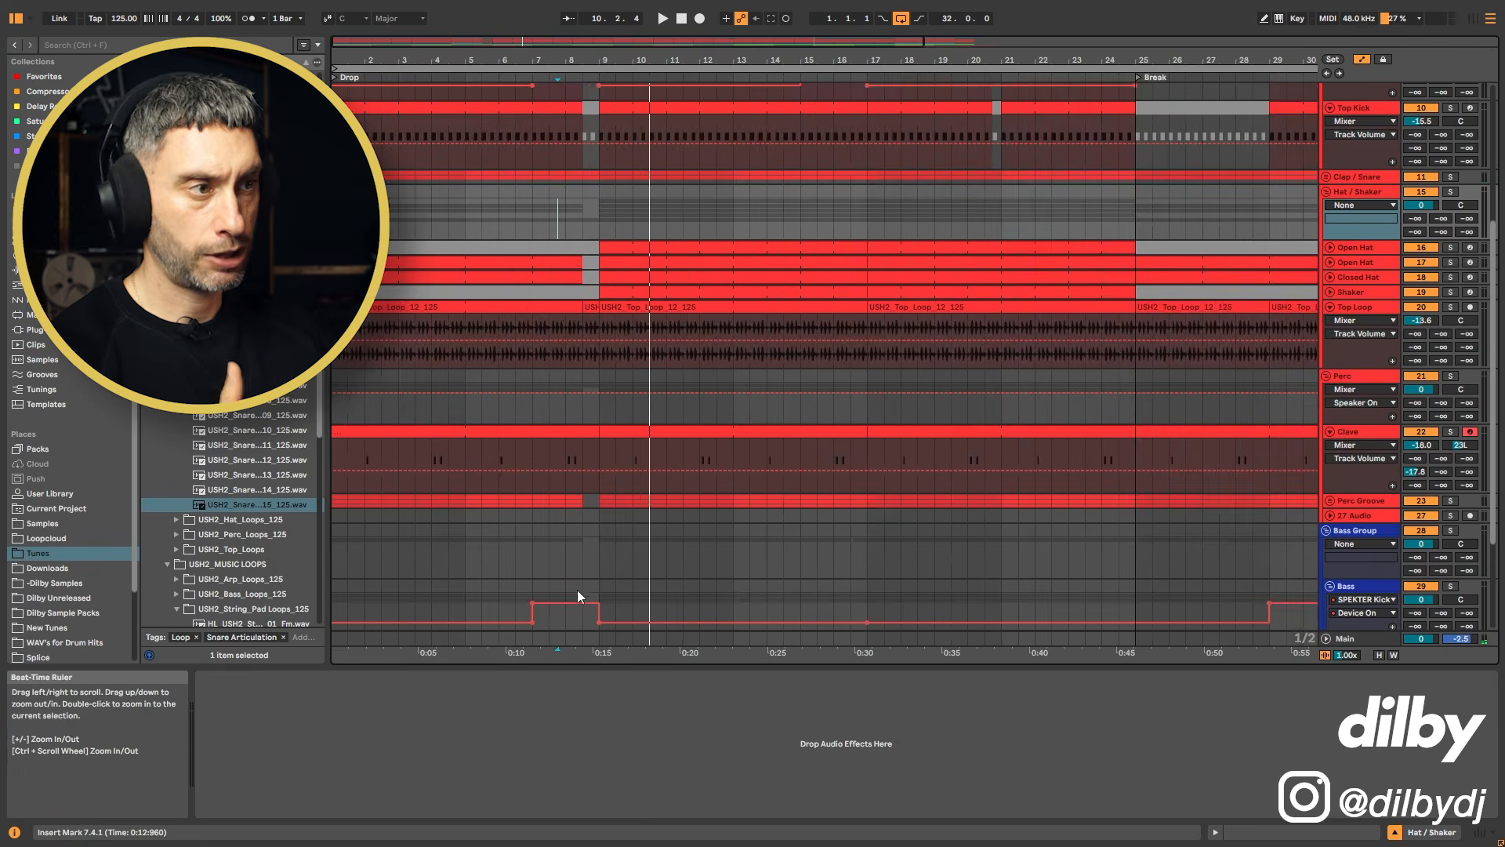
{"action": "scroll", "coordinate": [578, 595], "scroll_direction": "down", "scroll_amount": 5}
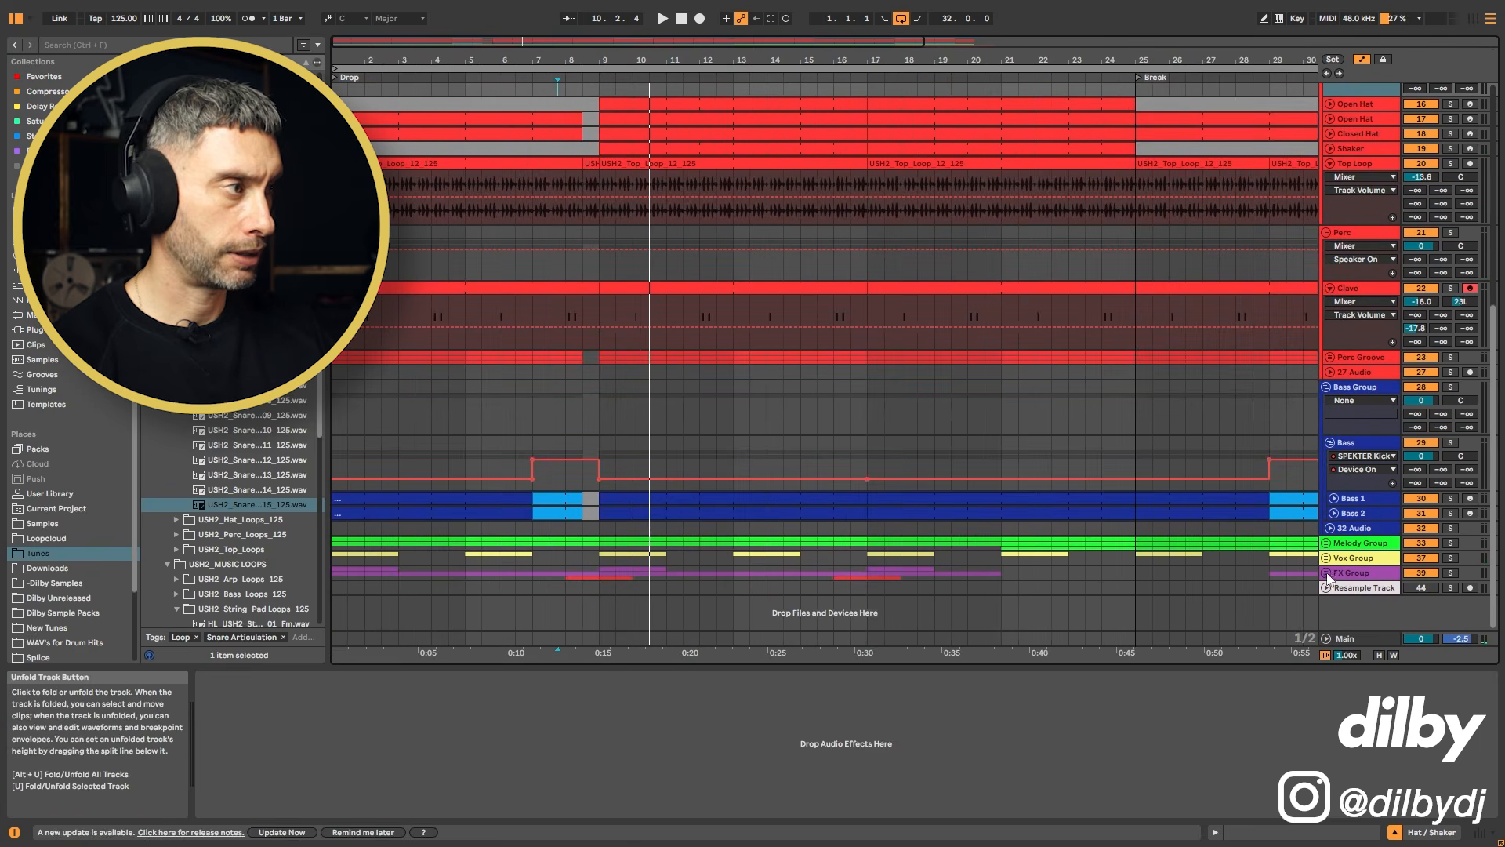
{"action": "left_click", "coordinate": [1328, 579]}
{"action": "left_click", "coordinate": [1336, 558]}
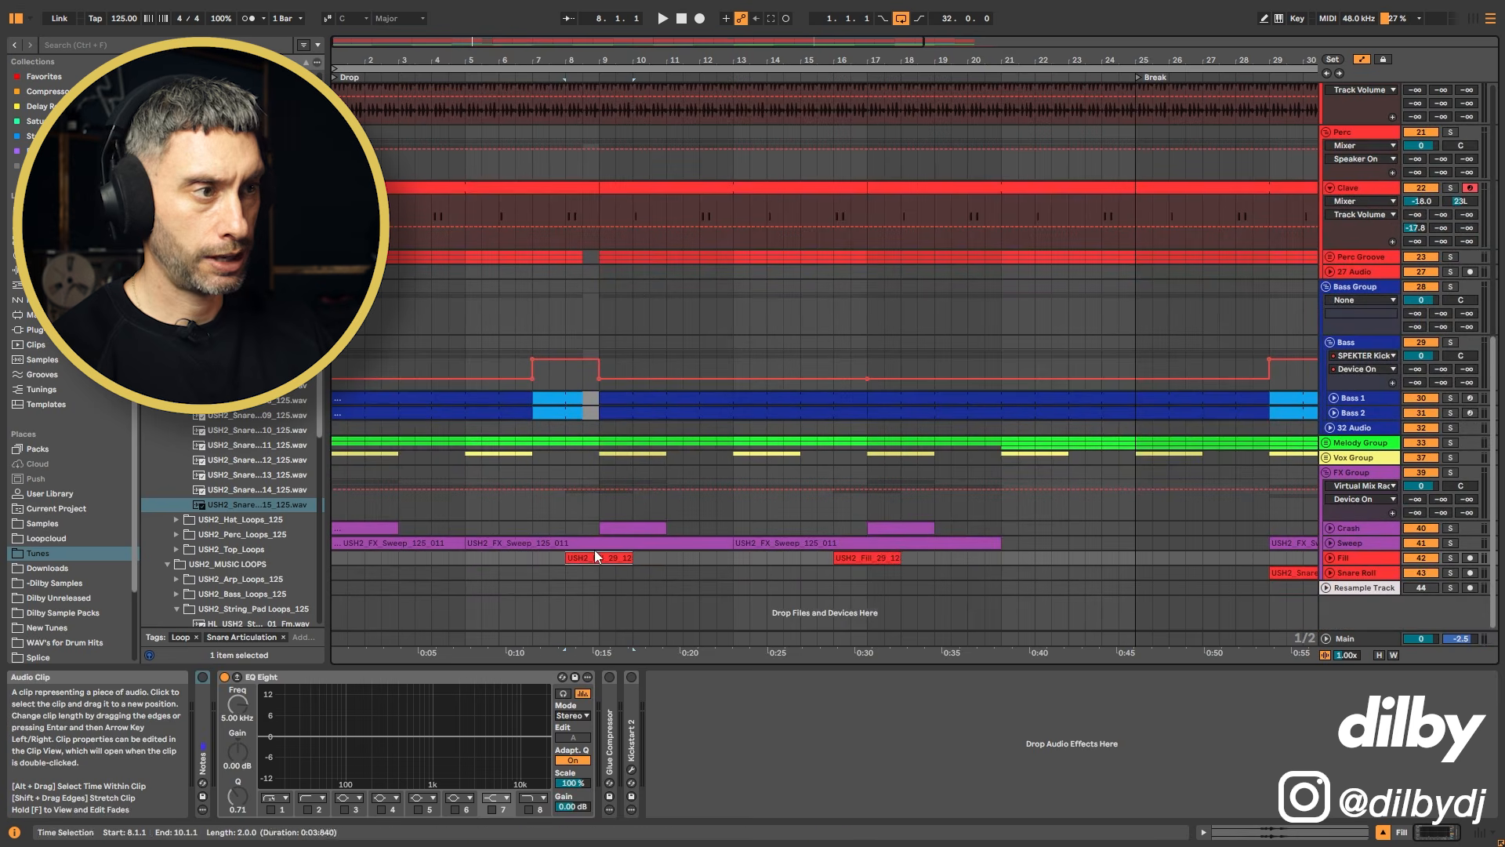
{"action": "left_click", "coordinate": [1331, 558]}
Step: Copy the bar 8 second-half gap across the drum and bass tracks and paste it at bar 16
{"action": "left_click_drag", "start_coordinate": [630, 565], "coordinate": [614, 181]}
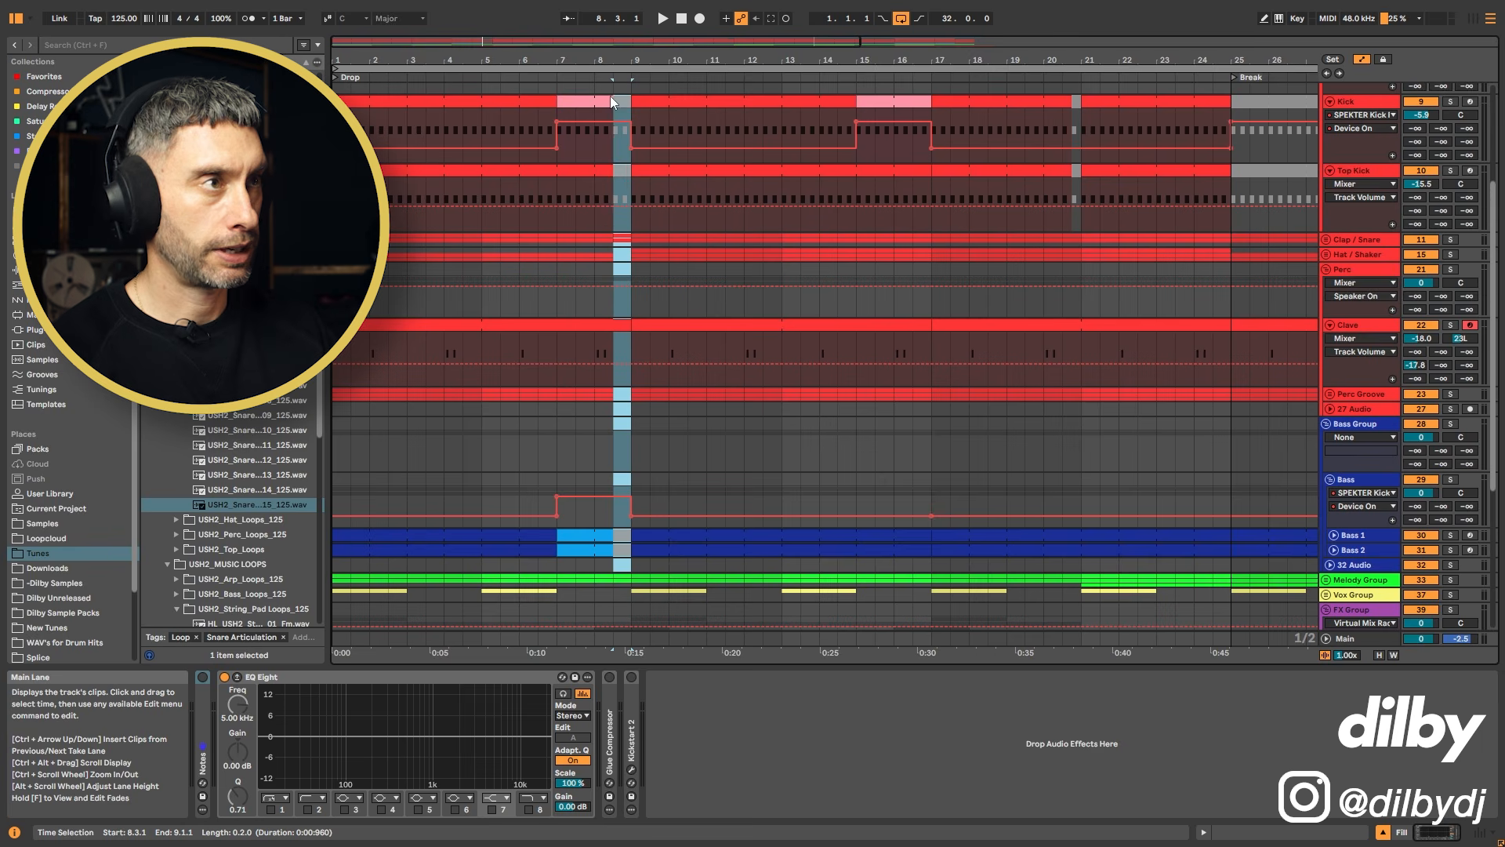
{"action": "left_click_drag", "start_coordinate": [611, 97], "coordinate": [595, 136]}
{"action": "key", "text": "ctrl+c"}
{"action": "left_click", "coordinate": [894, 173]}
{"action": "key", "text": "ctrl+v"}
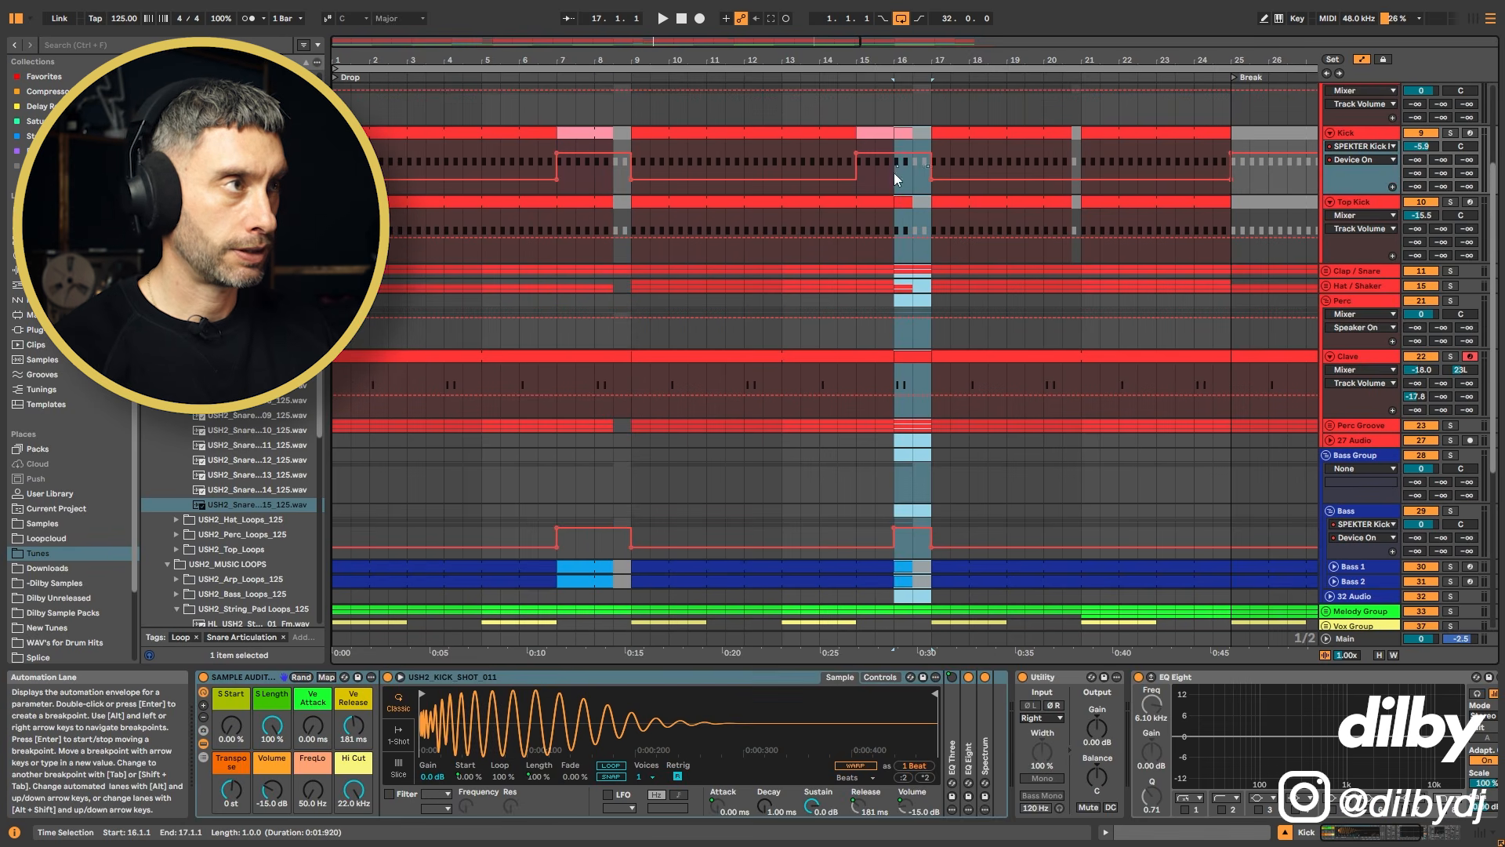
Step: Play the arrangement through bars 15 to 17 to audition the pasted gap
{"action": "left_click", "coordinate": [850, 113]}
{"action": "key", "text": "space"}
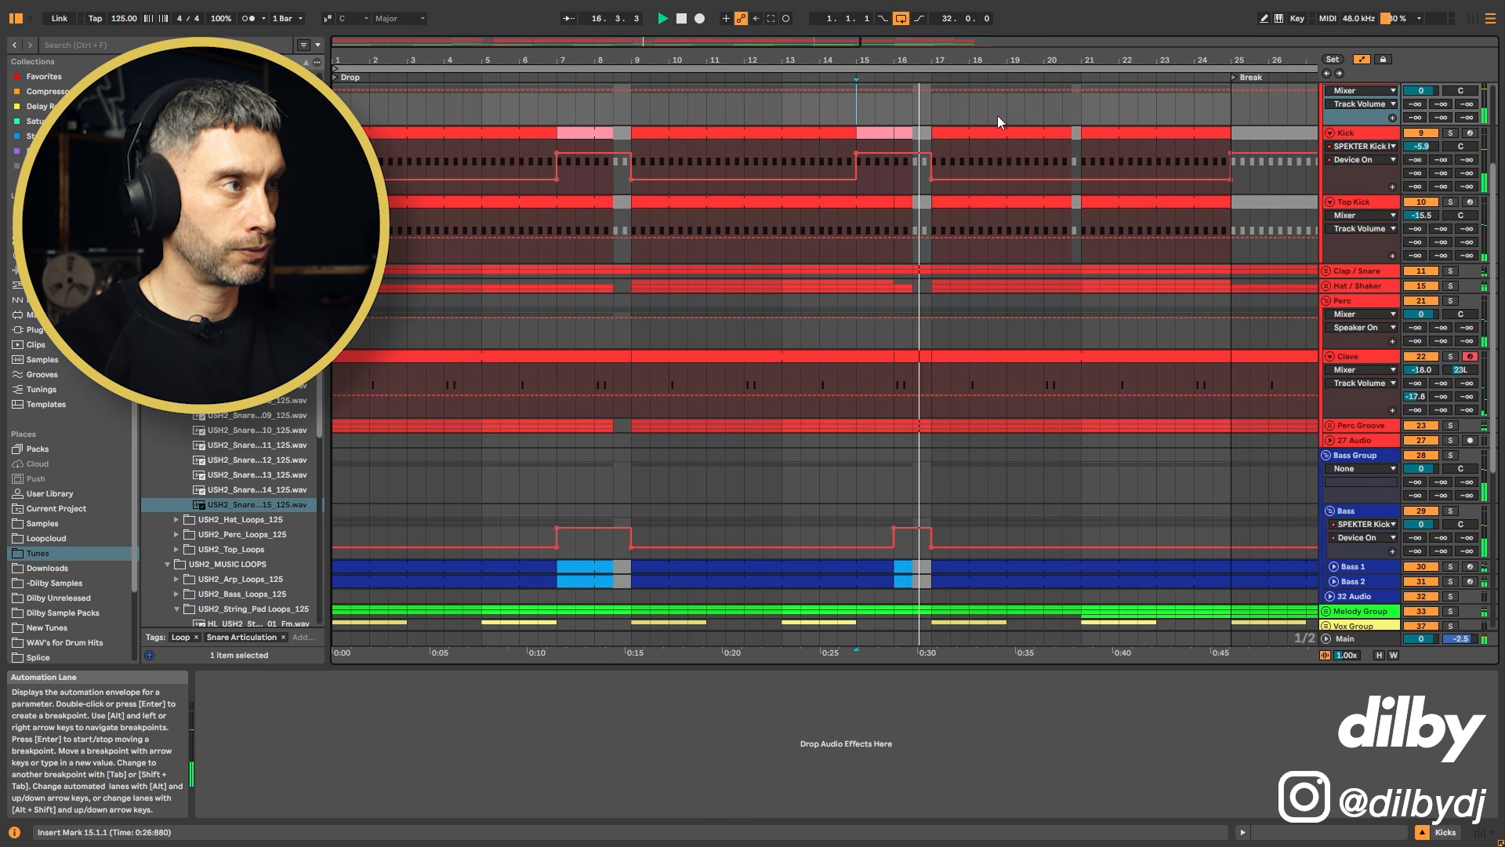
{"action": "left_click_drag", "start_coordinate": [961, 58], "coordinate": [700, 59]}
{"action": "key", "text": "space"}
{"action": "scroll", "coordinate": [722, 395], "scroll_direction": "down", "scroll_amount": 5}
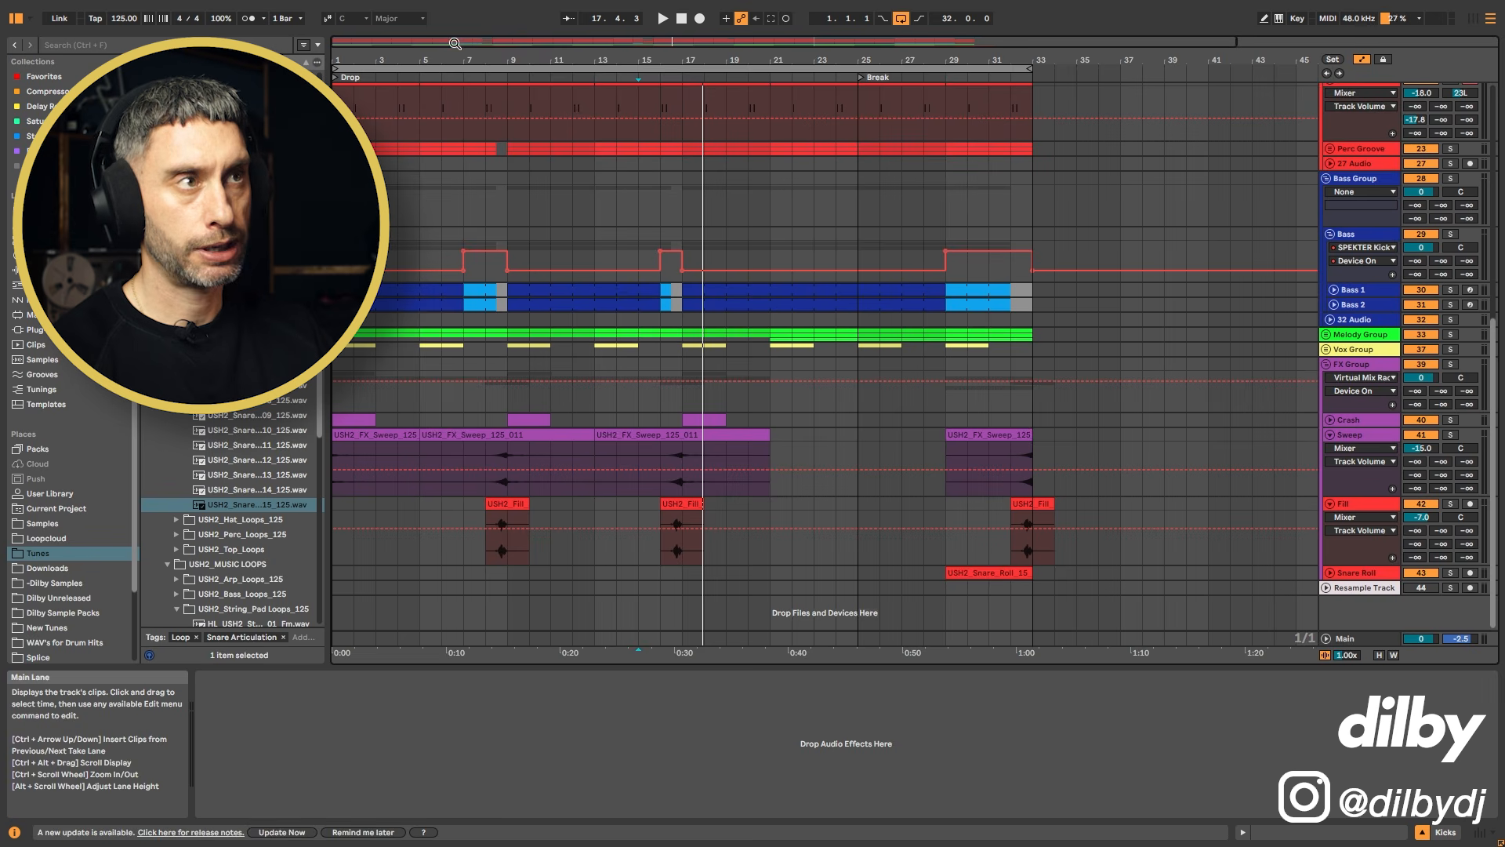
Step: Fold the Sweep track and insert two new audio tracks below it
{"action": "left_click_drag", "start_coordinate": [457, 53], "coordinate": [458, 55]}
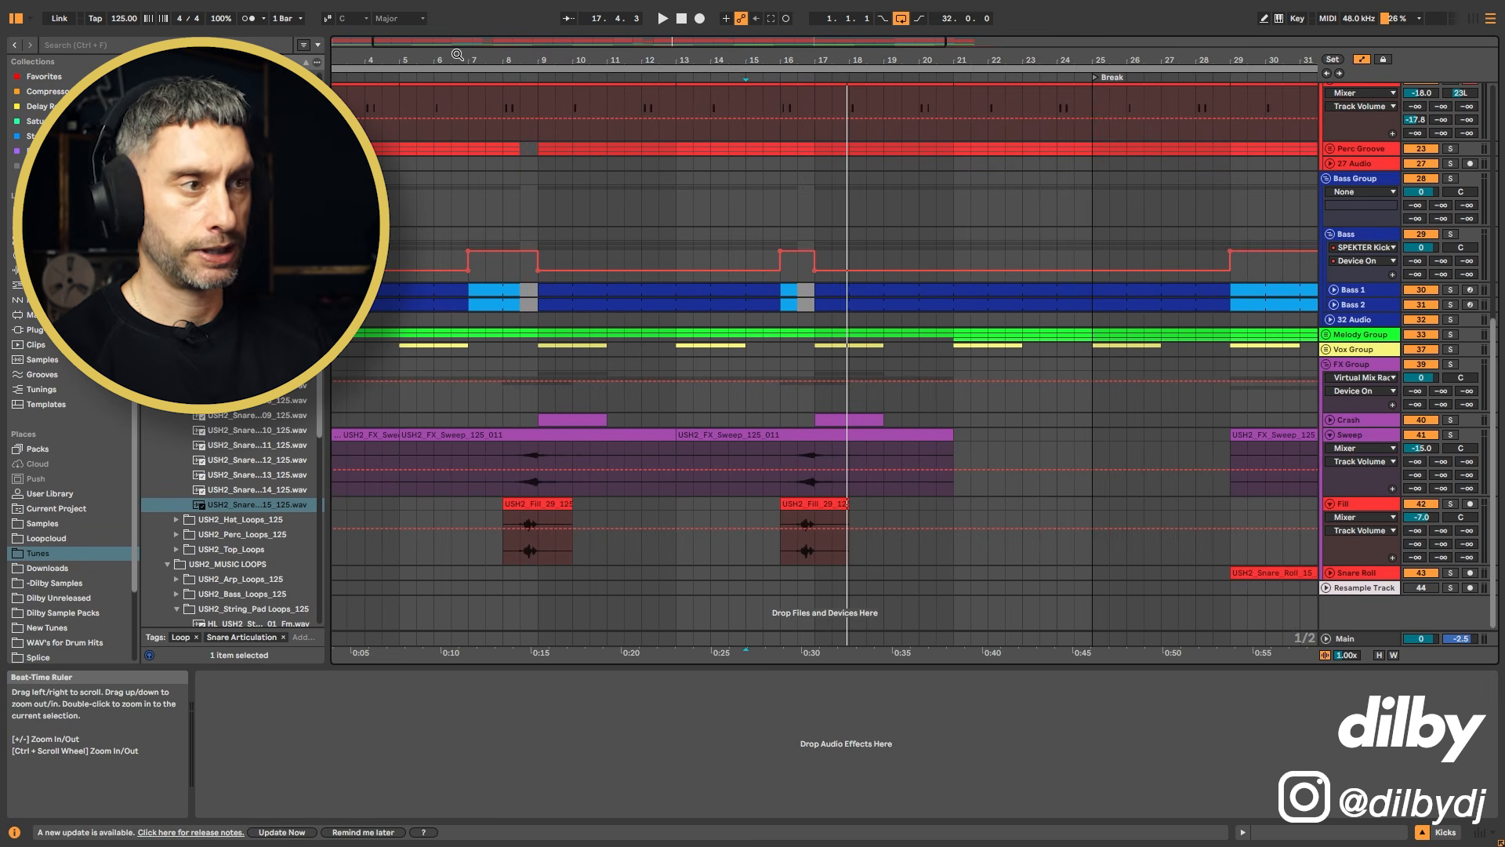
{"action": "left_click", "coordinate": [1329, 436]}
{"action": "left_click", "coordinate": [1347, 434]}
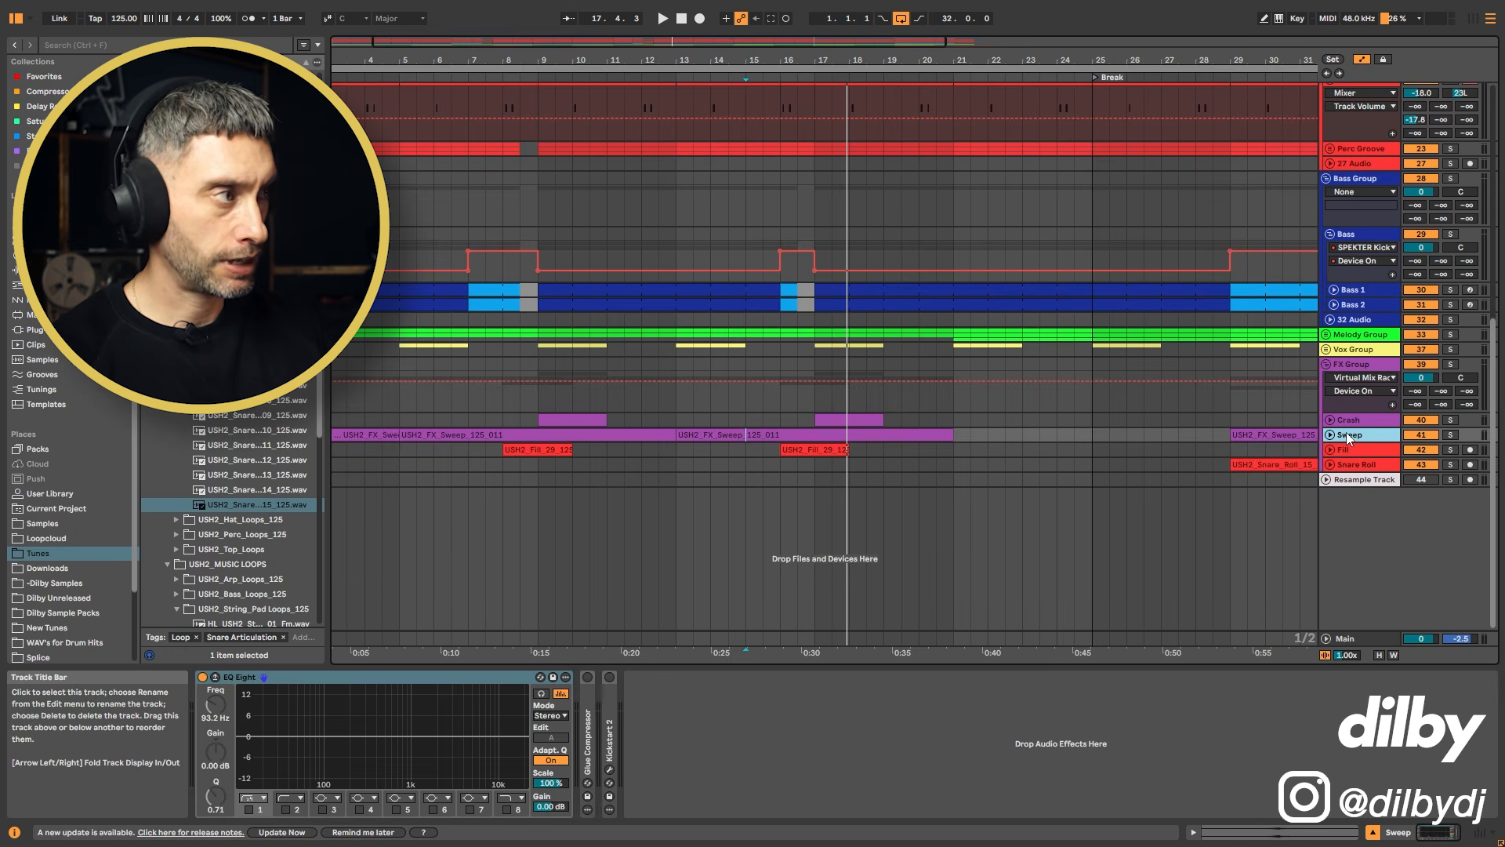
{"action": "key", "text": "ctrl+t"}
{"action": "key", "text": "ctrl+t"}
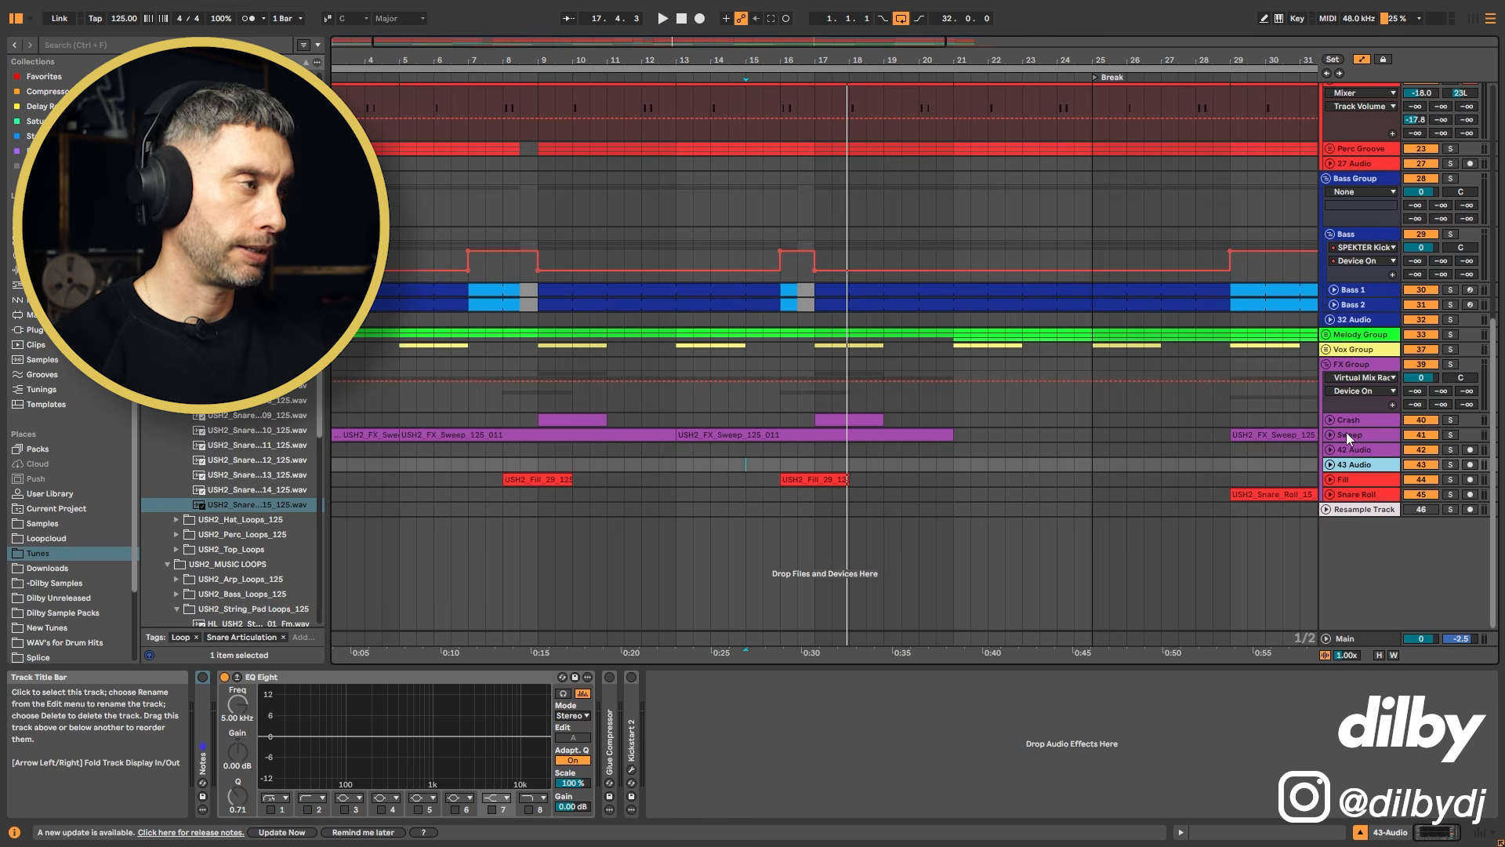
Step: Show the sweep clip's sample in the browser, widen the browser and scroll through the FX sample list
{"action": "right_click", "coordinate": [603, 437]}
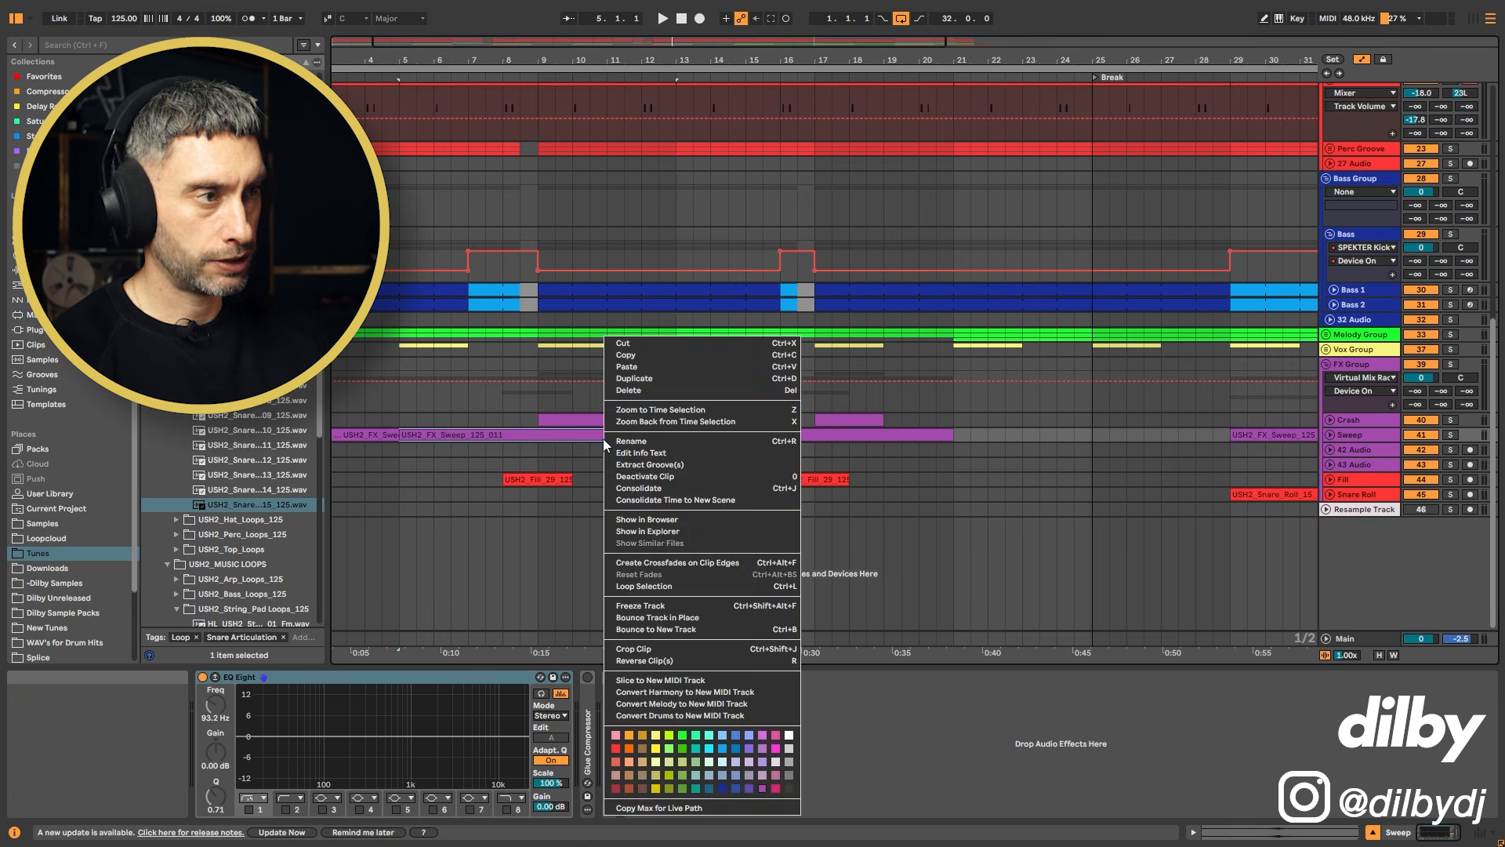
{"action": "left_click", "coordinate": [639, 518]}
{"action": "left_click_drag", "start_coordinate": [327, 426], "coordinate": [488, 426]}
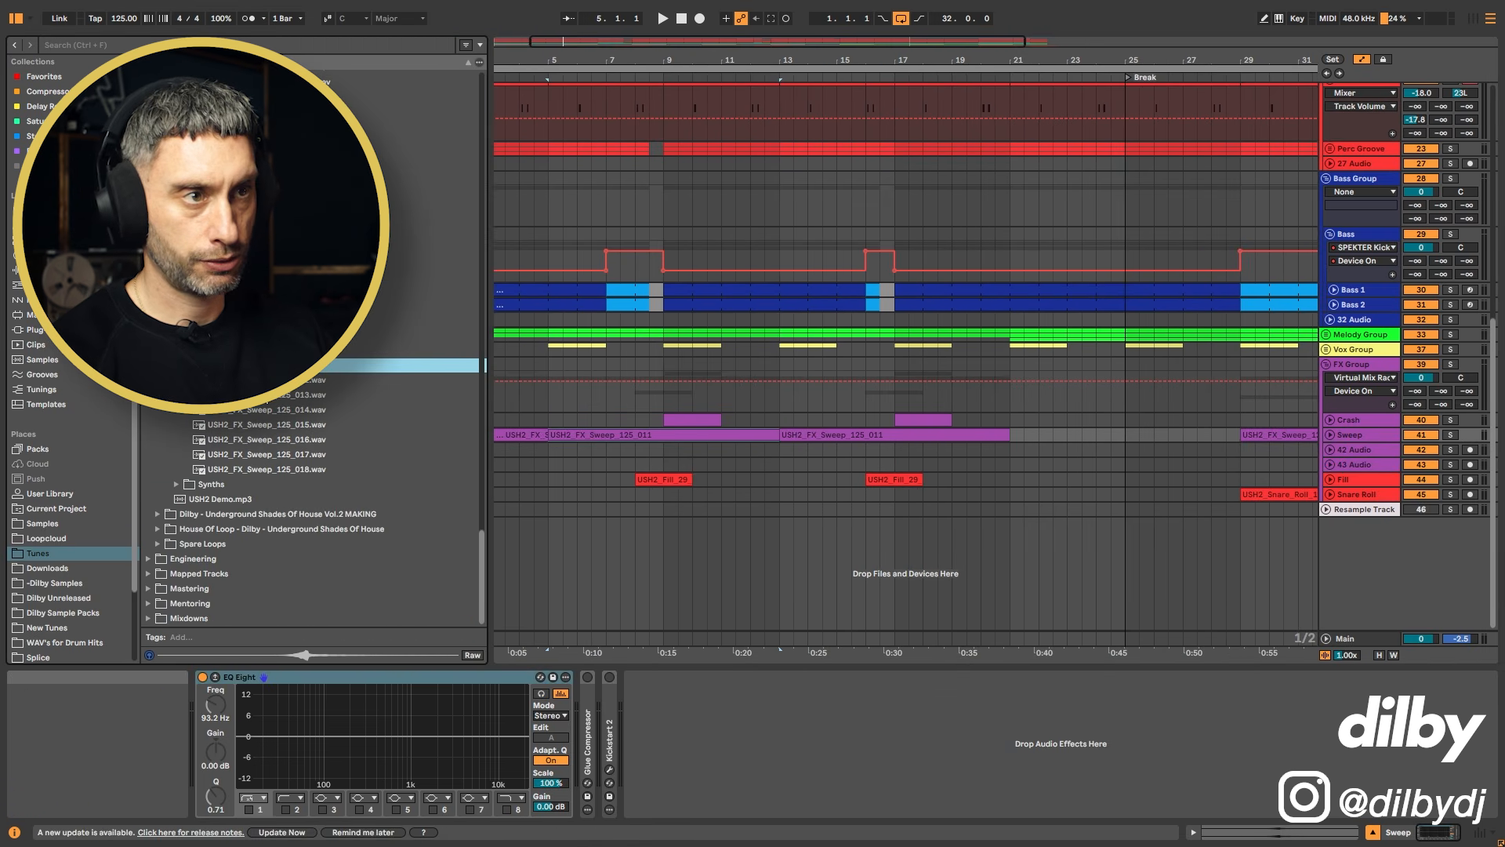
{"action": "scroll", "coordinate": [261, 249], "scroll_direction": "up", "scroll_amount": 8}
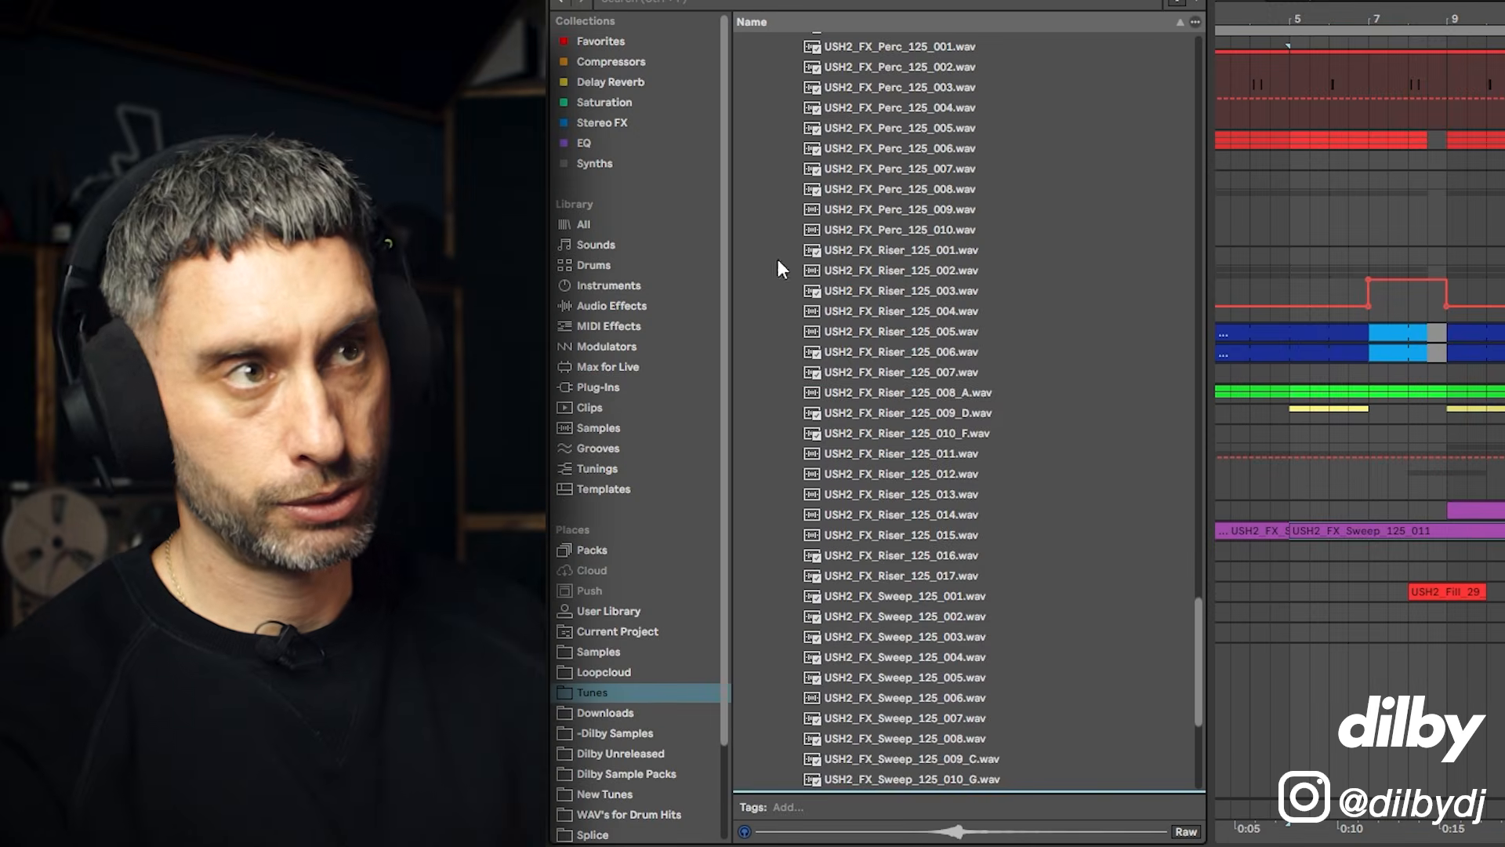
{"action": "scroll", "coordinate": [901, 276], "scroll_direction": "up", "scroll_amount": 4}
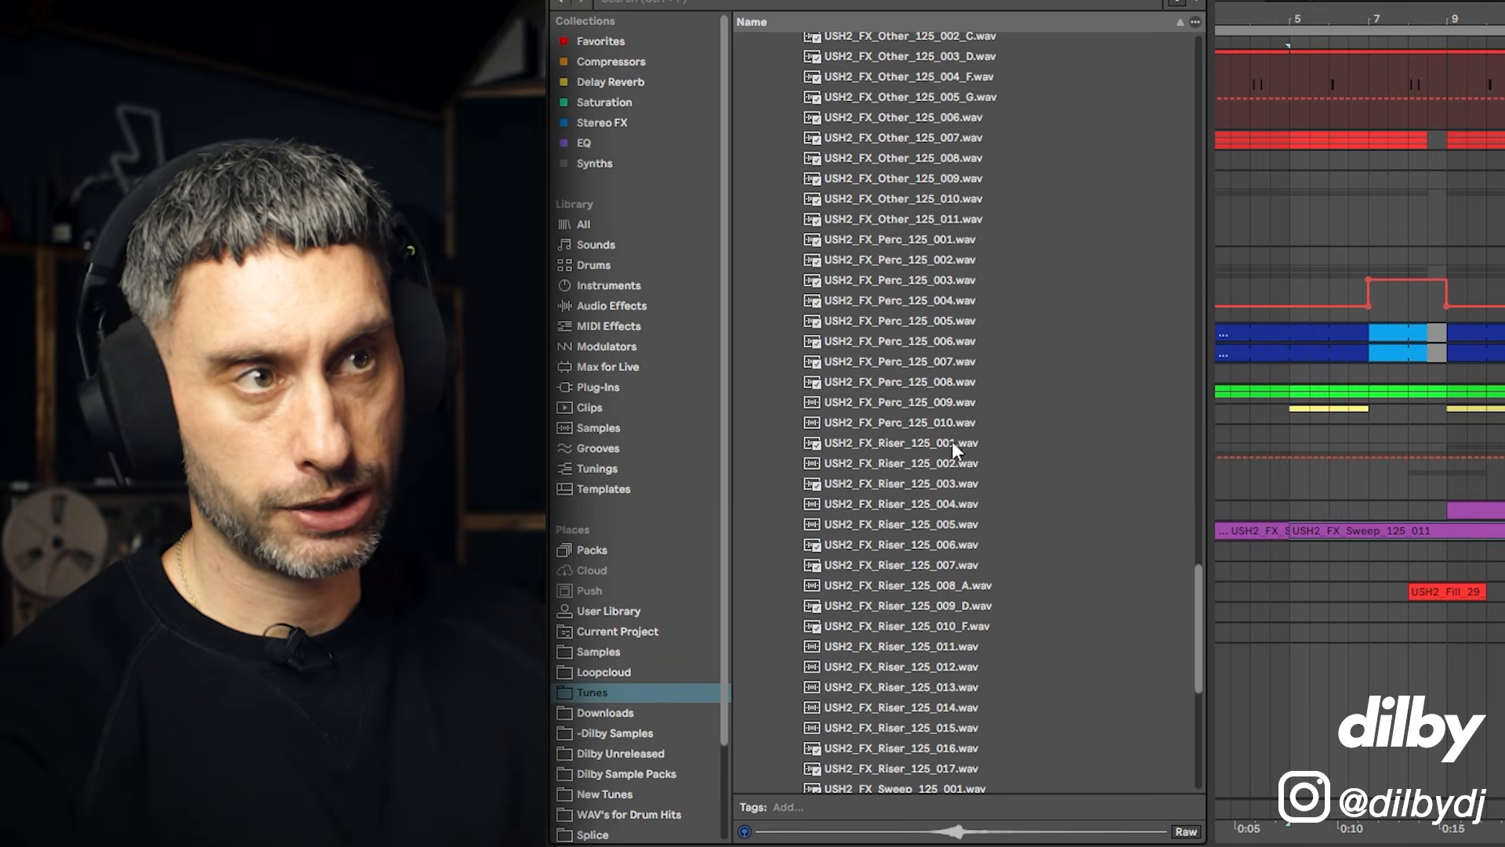
{"action": "scroll", "coordinate": [928, 317], "scroll_direction": "up", "scroll_amount": 7}
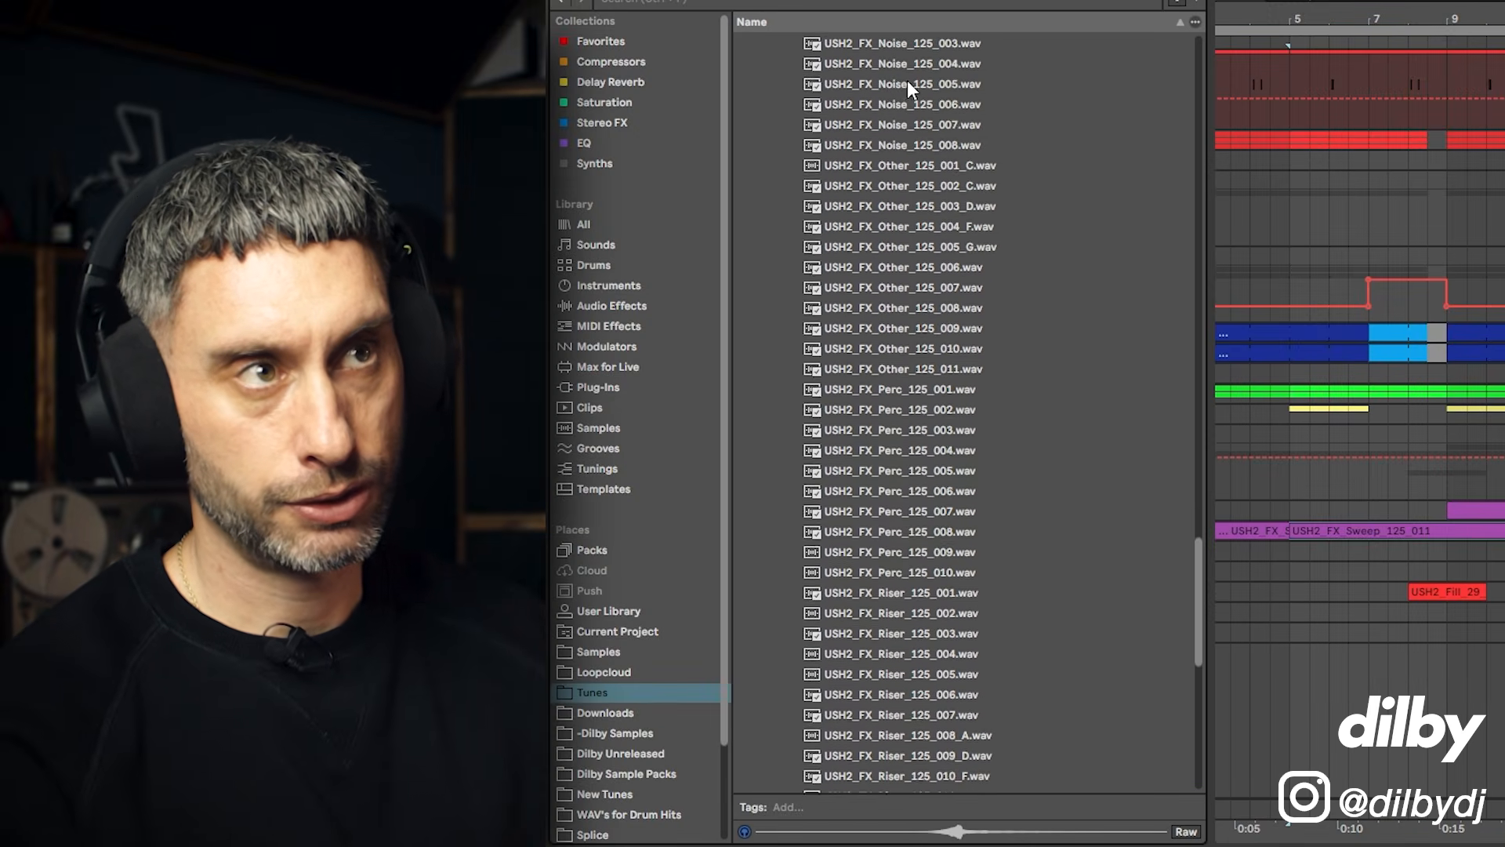
{"action": "scroll", "coordinate": [910, 87], "scroll_direction": "up", "scroll_amount": 10}
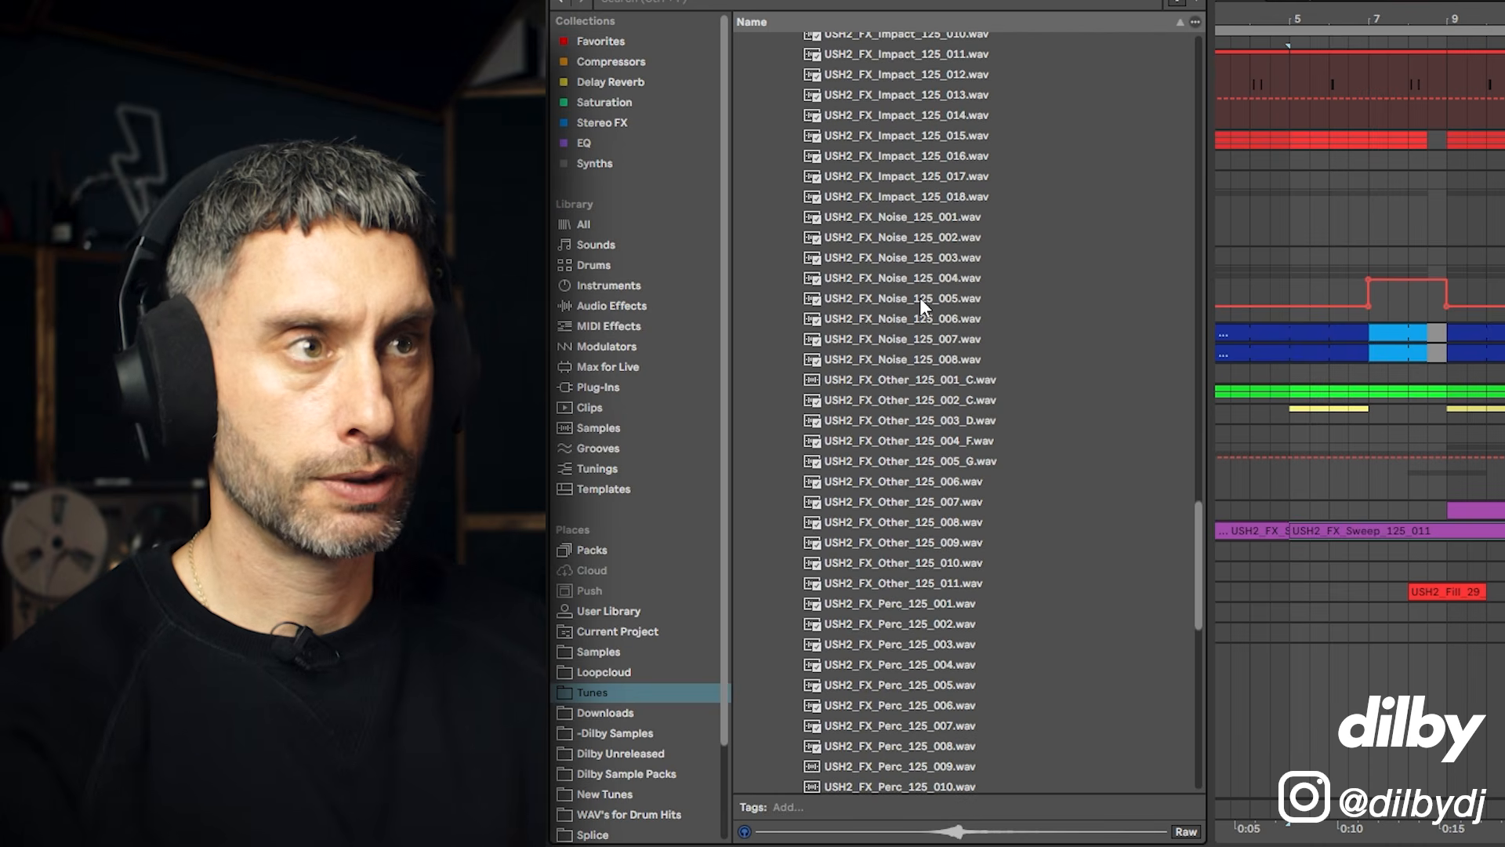
Step: Preview noise samples and place USH2_FX_Noise_125_003 on the new 43 Audio track around bar 7
{"action": "left_click", "coordinate": [900, 238]}
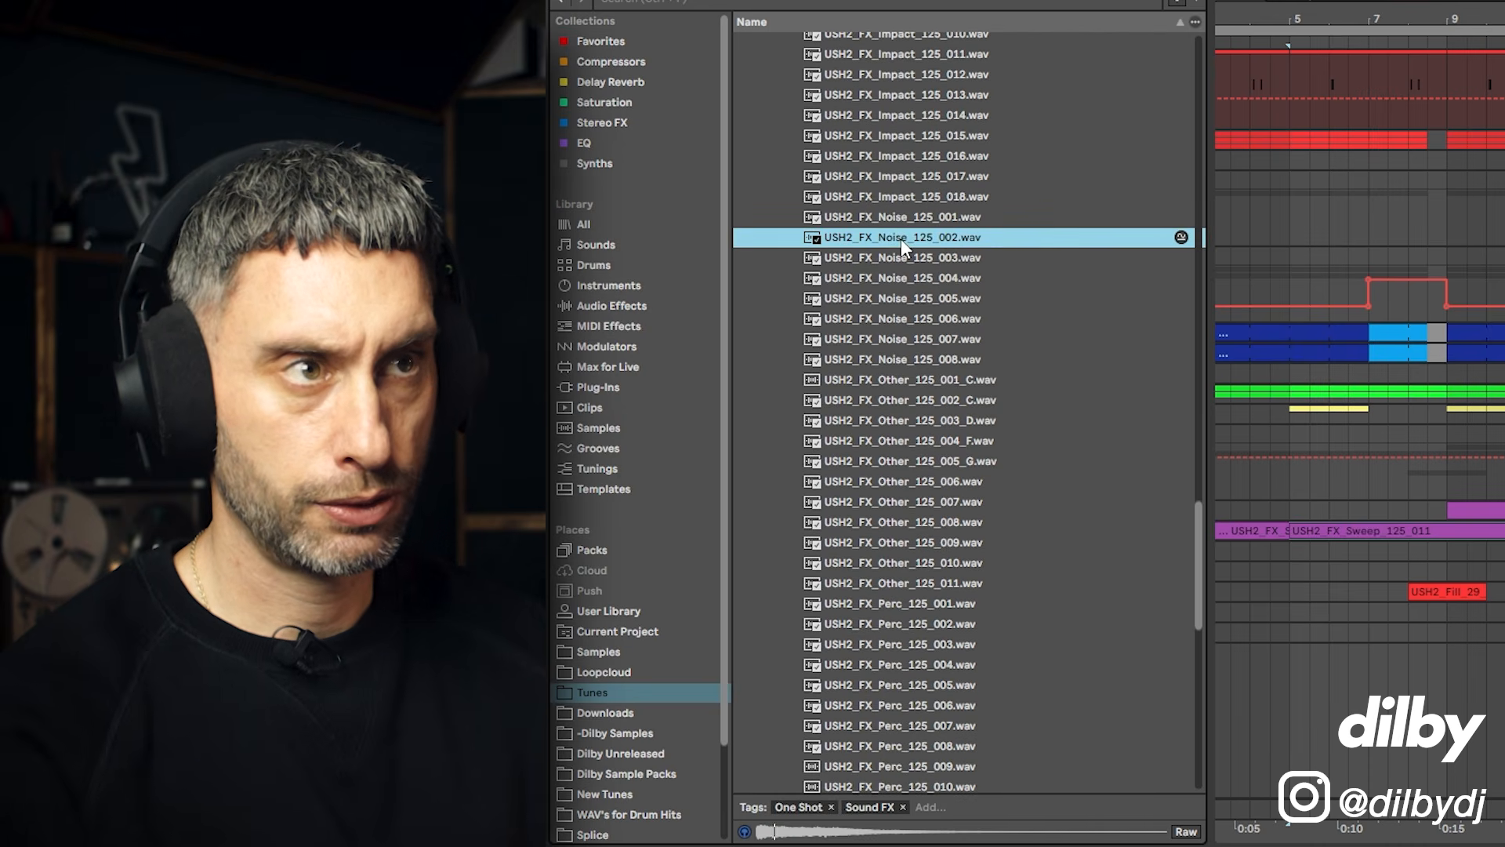
{"action": "left_click", "coordinate": [918, 279]}
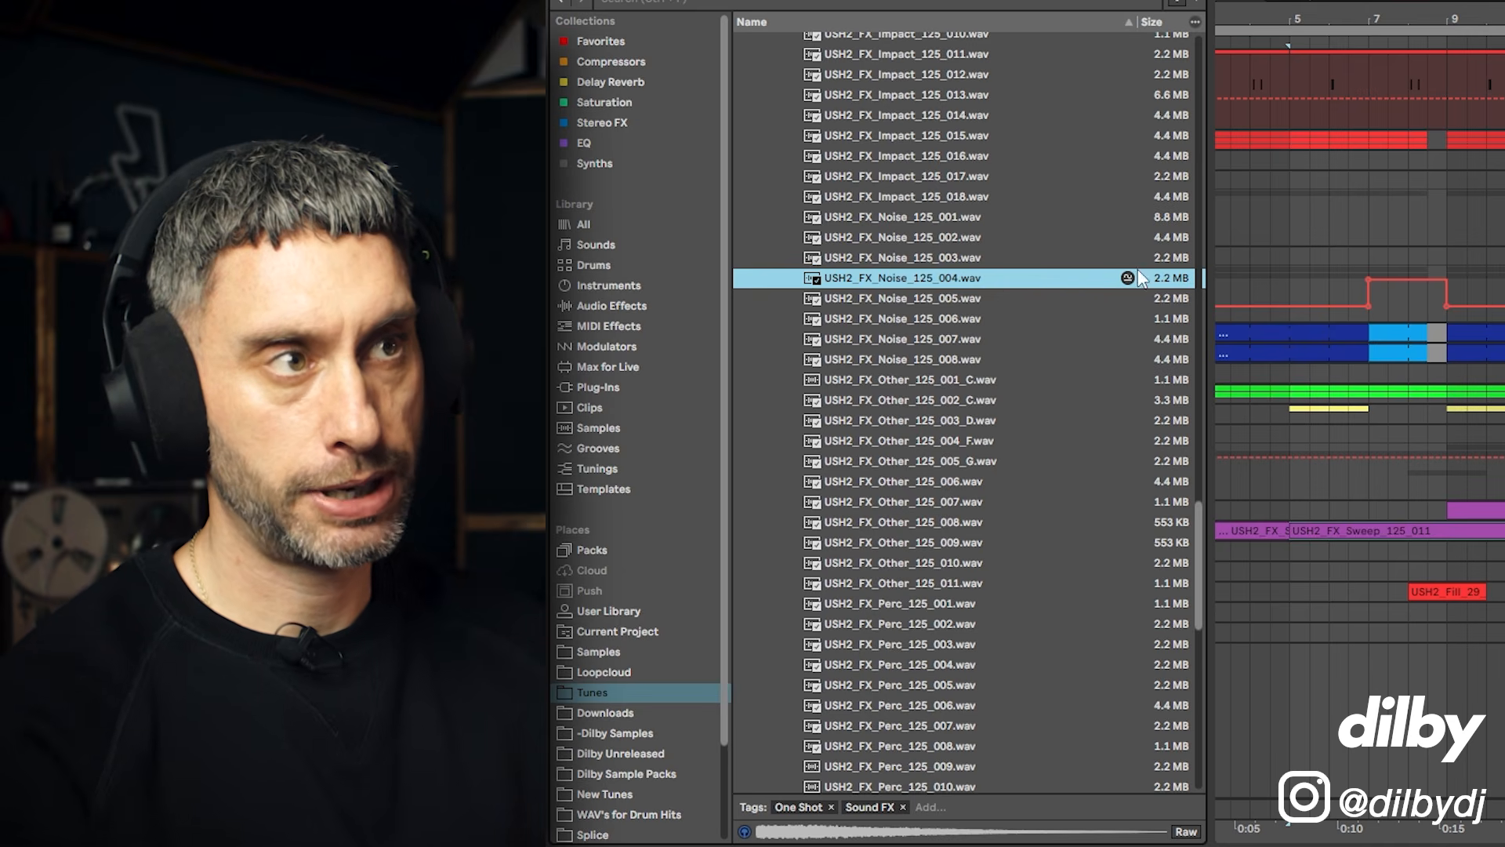
{"action": "left_click", "coordinate": [967, 256]}
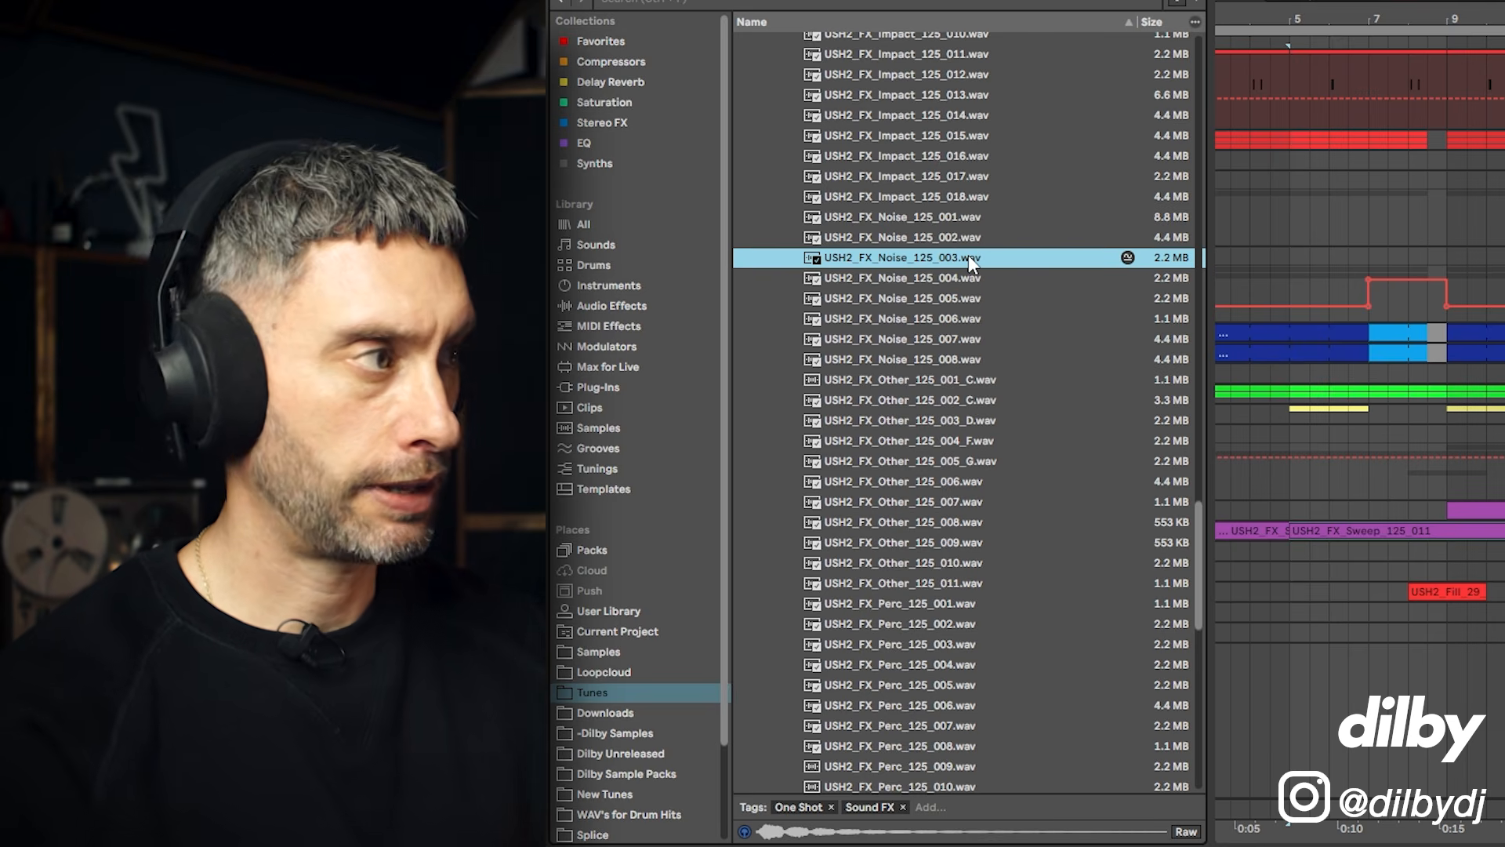
{"action": "left_click_drag", "start_coordinate": [968, 257], "coordinate": [609, 464]}
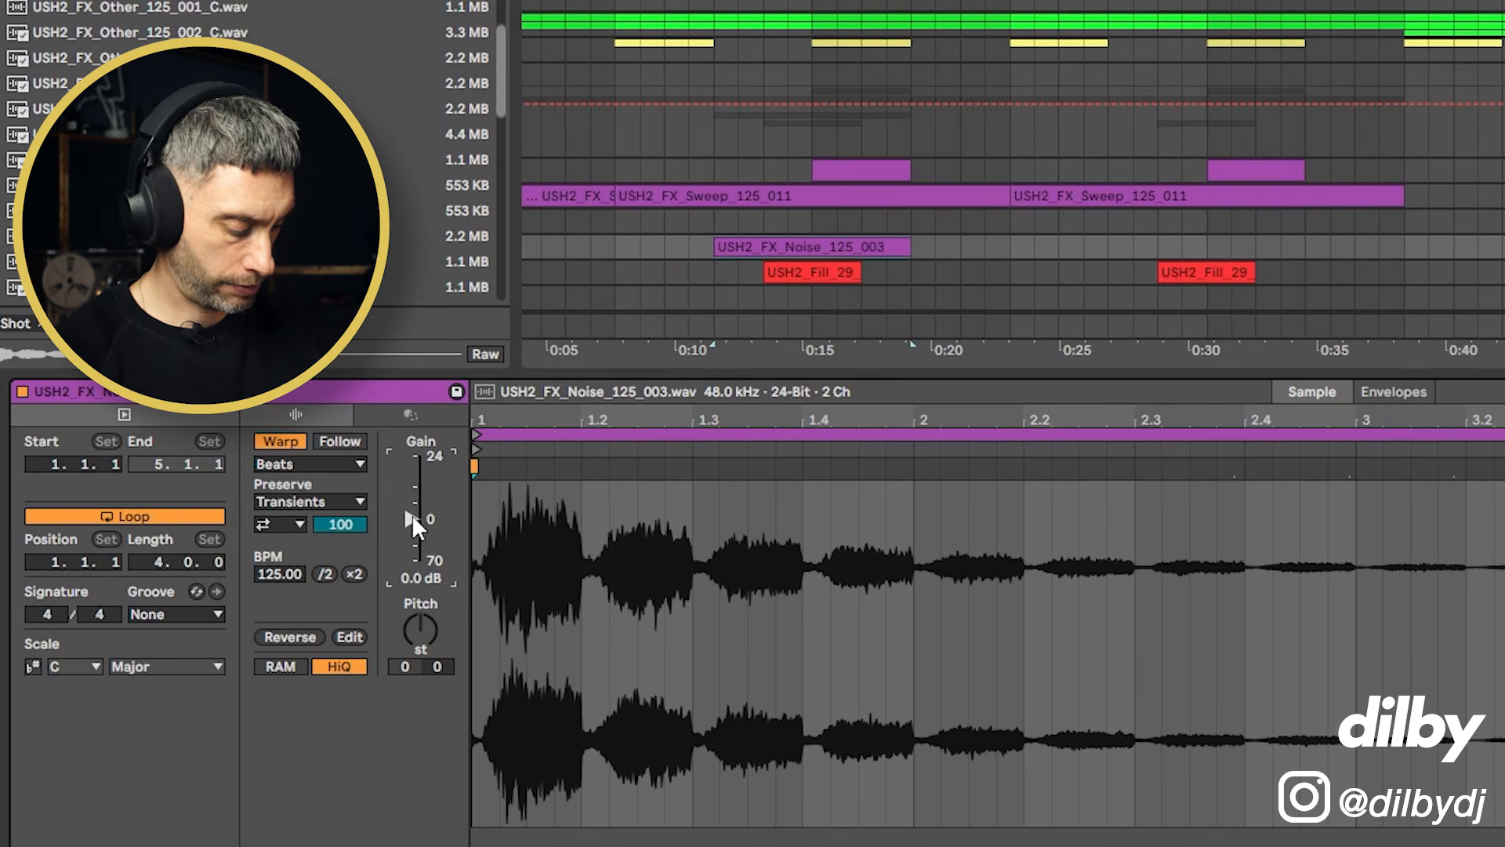
Step: Lower the noise clip's gain and enable the EQ Eight high-pass band on the noise track
{"action": "left_click_drag", "start_coordinate": [411, 519], "coordinate": [411, 533]}
{"action": "left_click", "coordinate": [665, 250]}
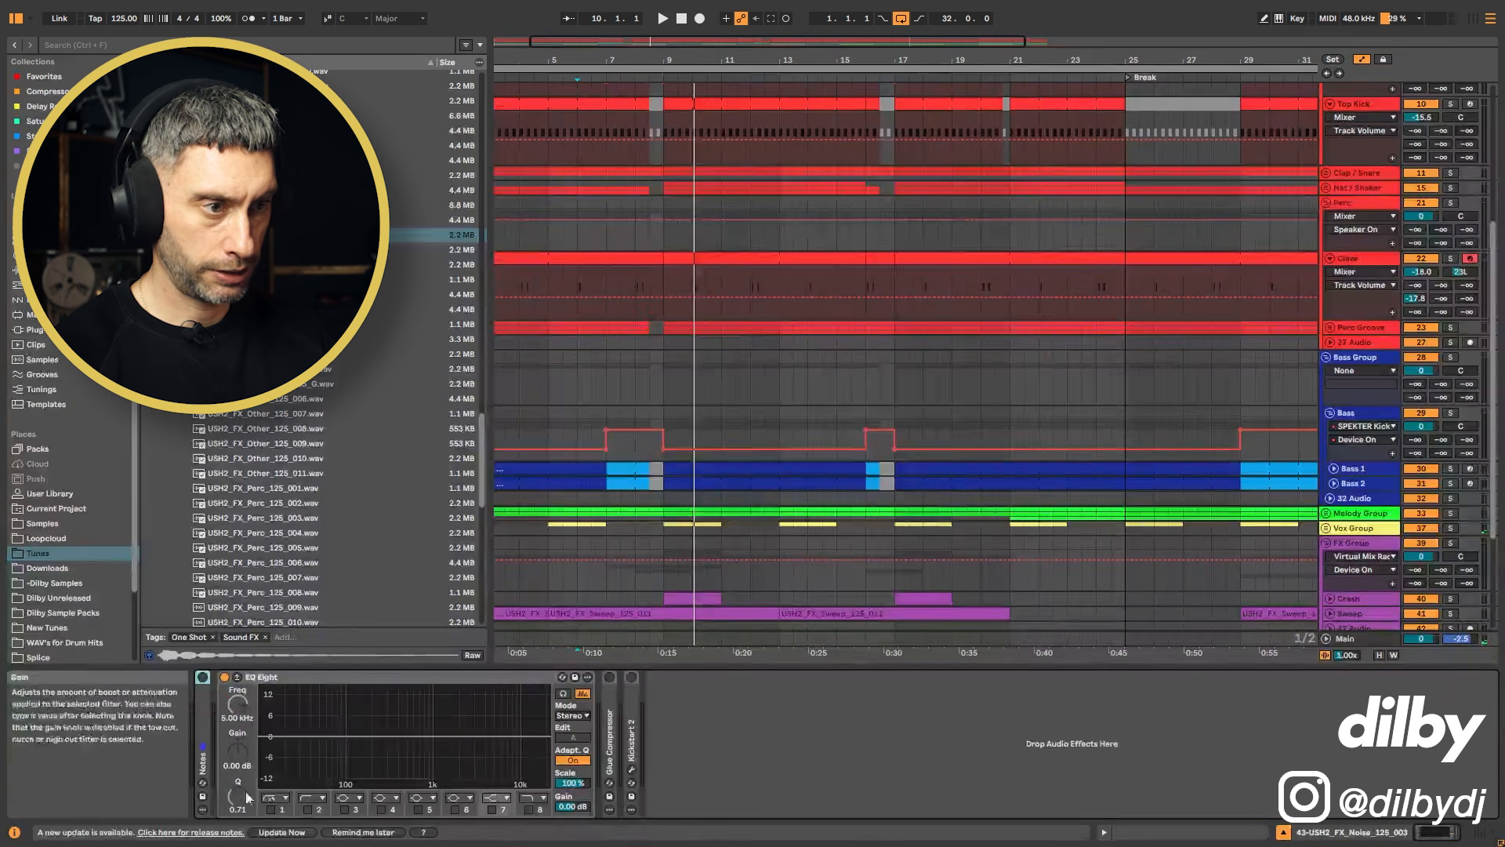
{"action": "left_click", "coordinate": [308, 811]}
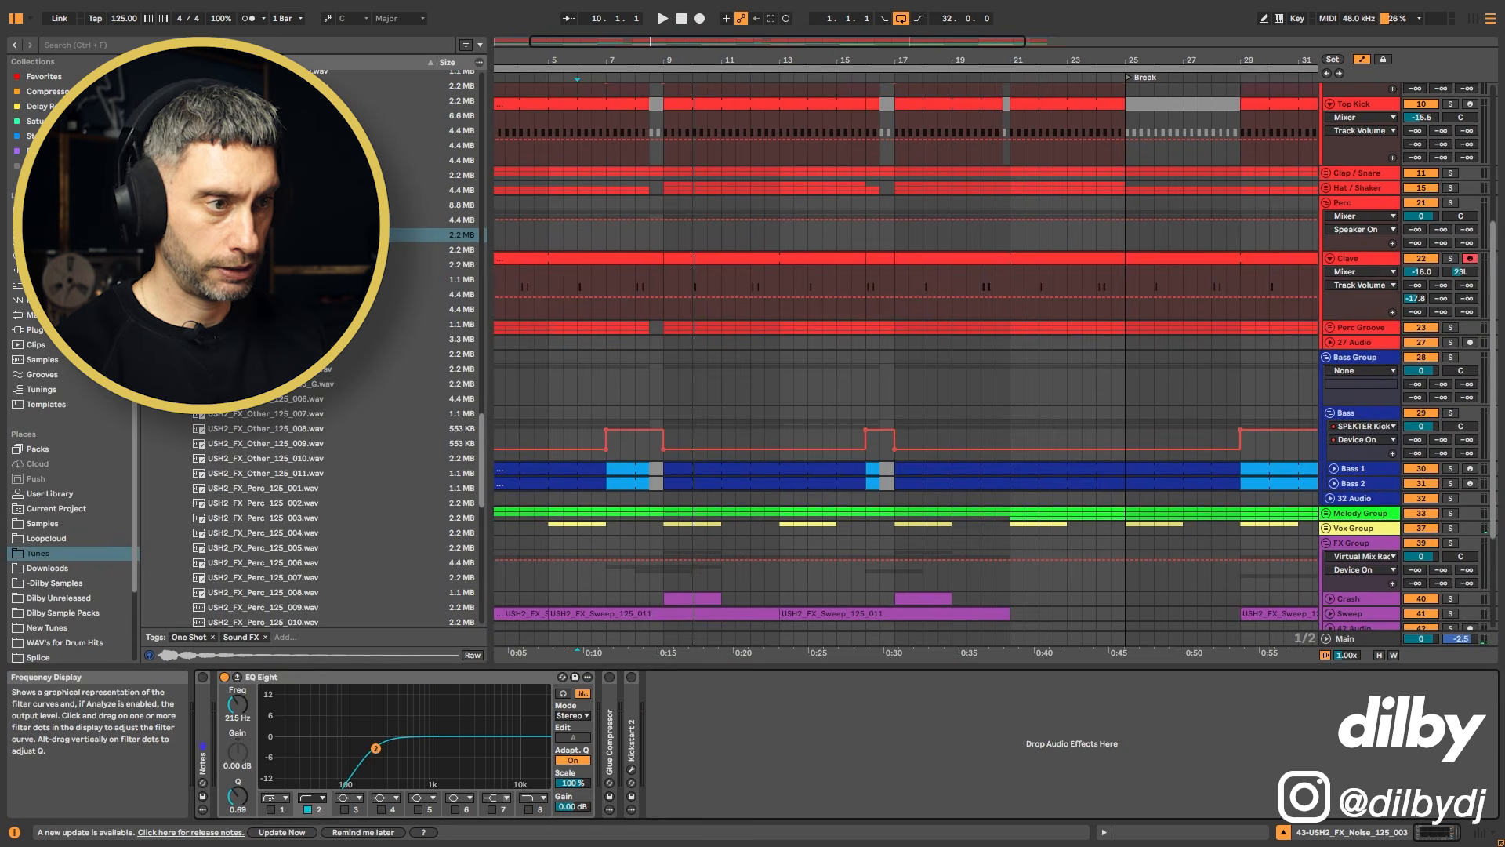
Step: Place USH2_FX_Other_125_003_D on the 42 Audio track starting at bar 15
{"action": "key", "text": "space"}
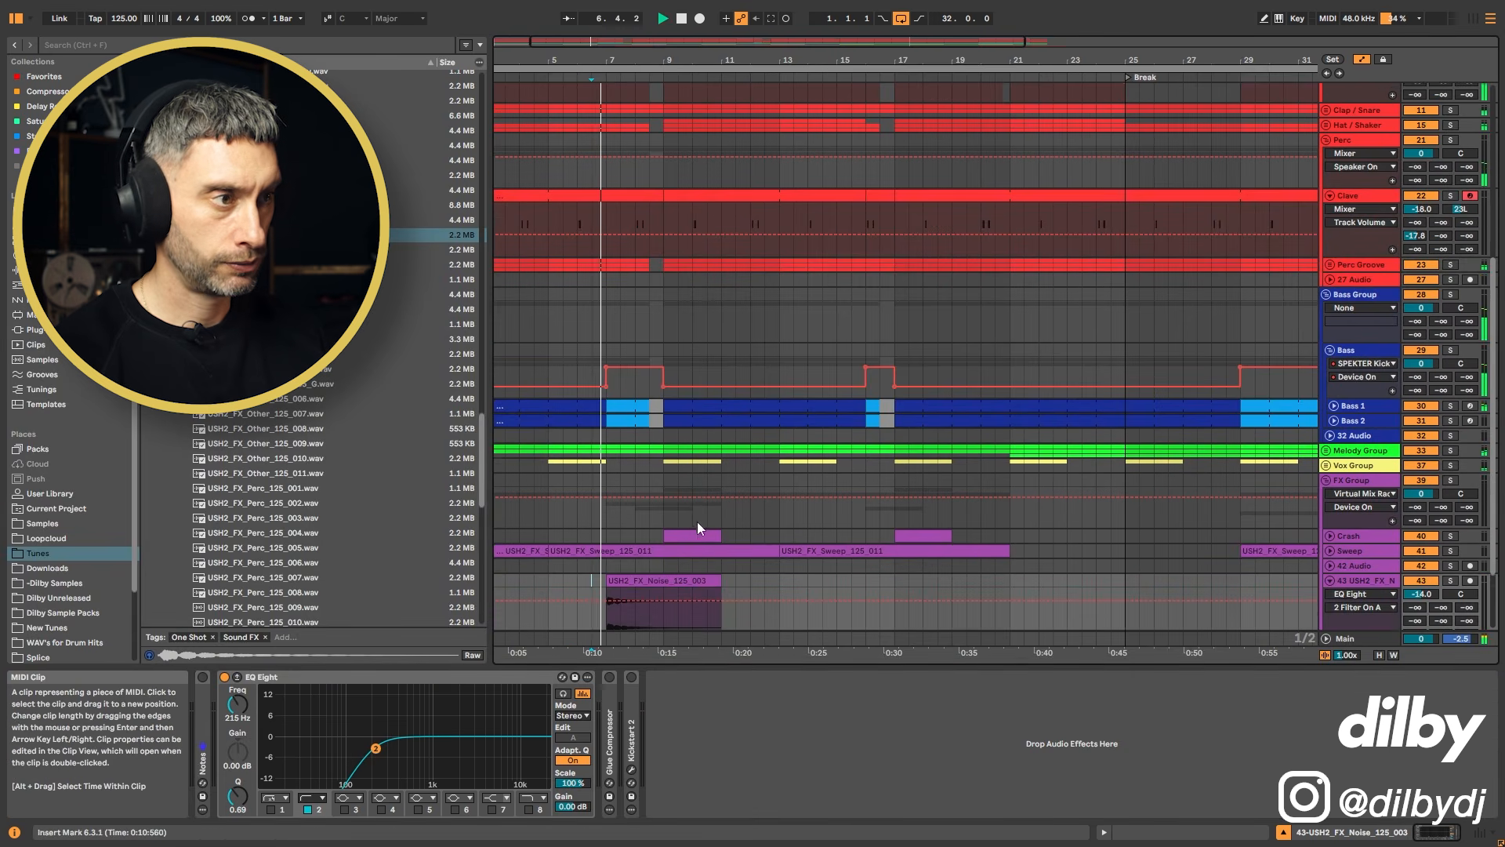
{"action": "scroll", "coordinate": [726, 514], "scroll_direction": "down", "scroll_amount": 2}
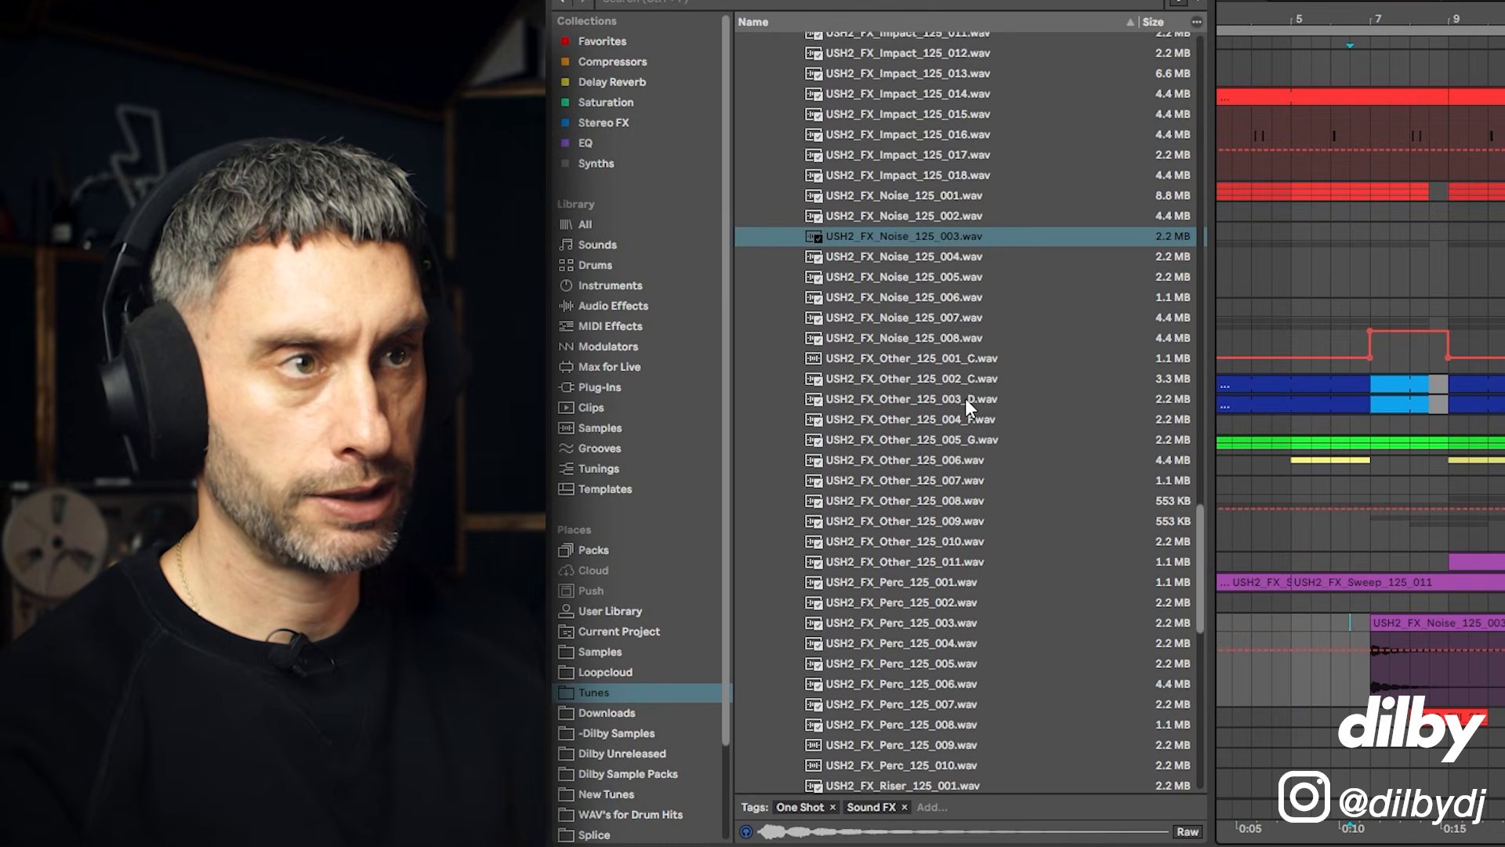
{"action": "scroll", "coordinate": [306, 340], "scroll_direction": "down", "scroll_amount": 2}
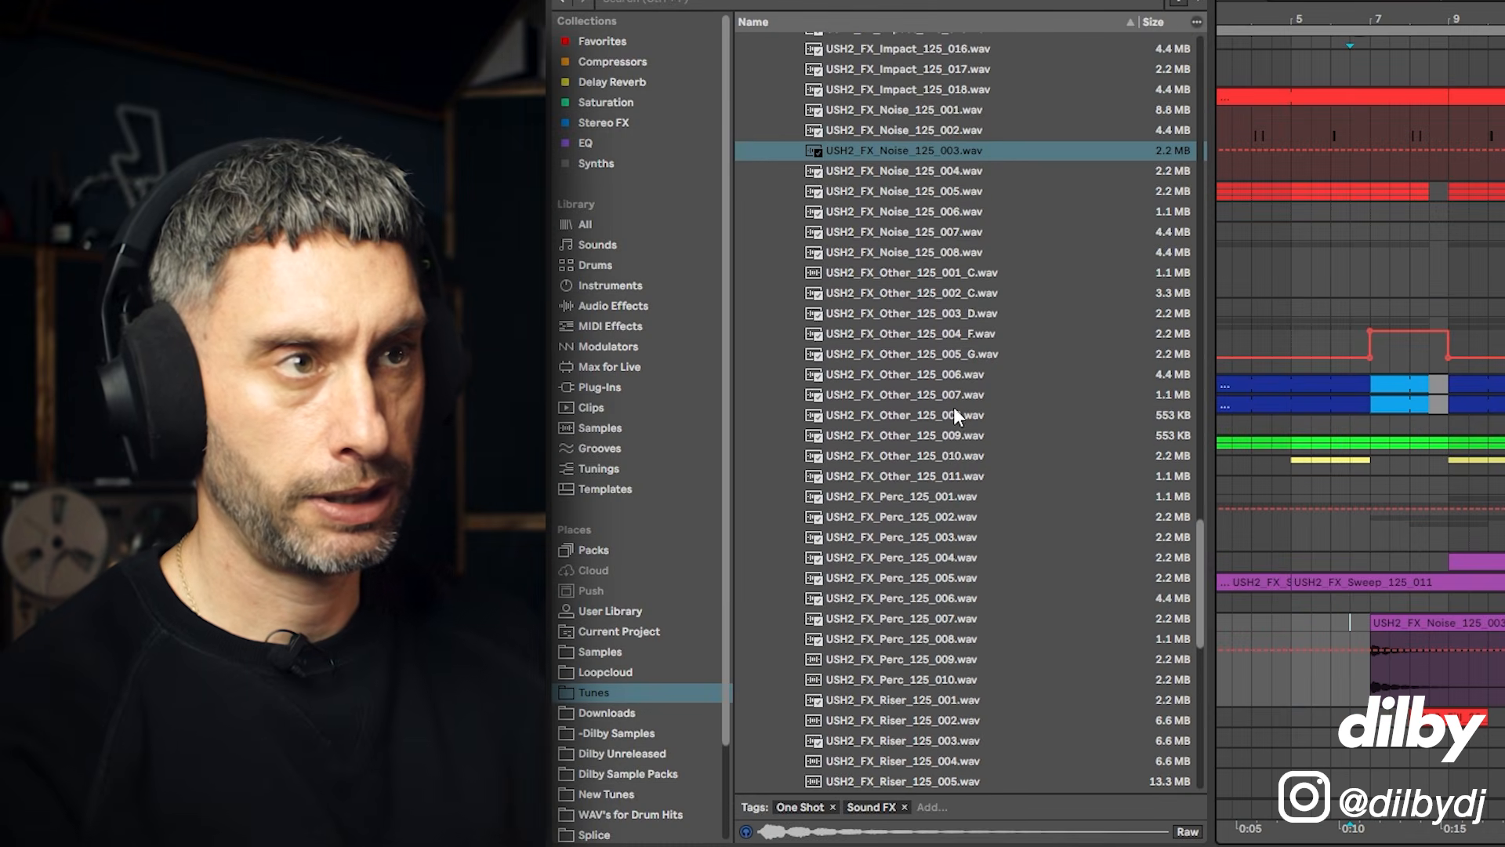
{"action": "left_click", "coordinate": [926, 313]}
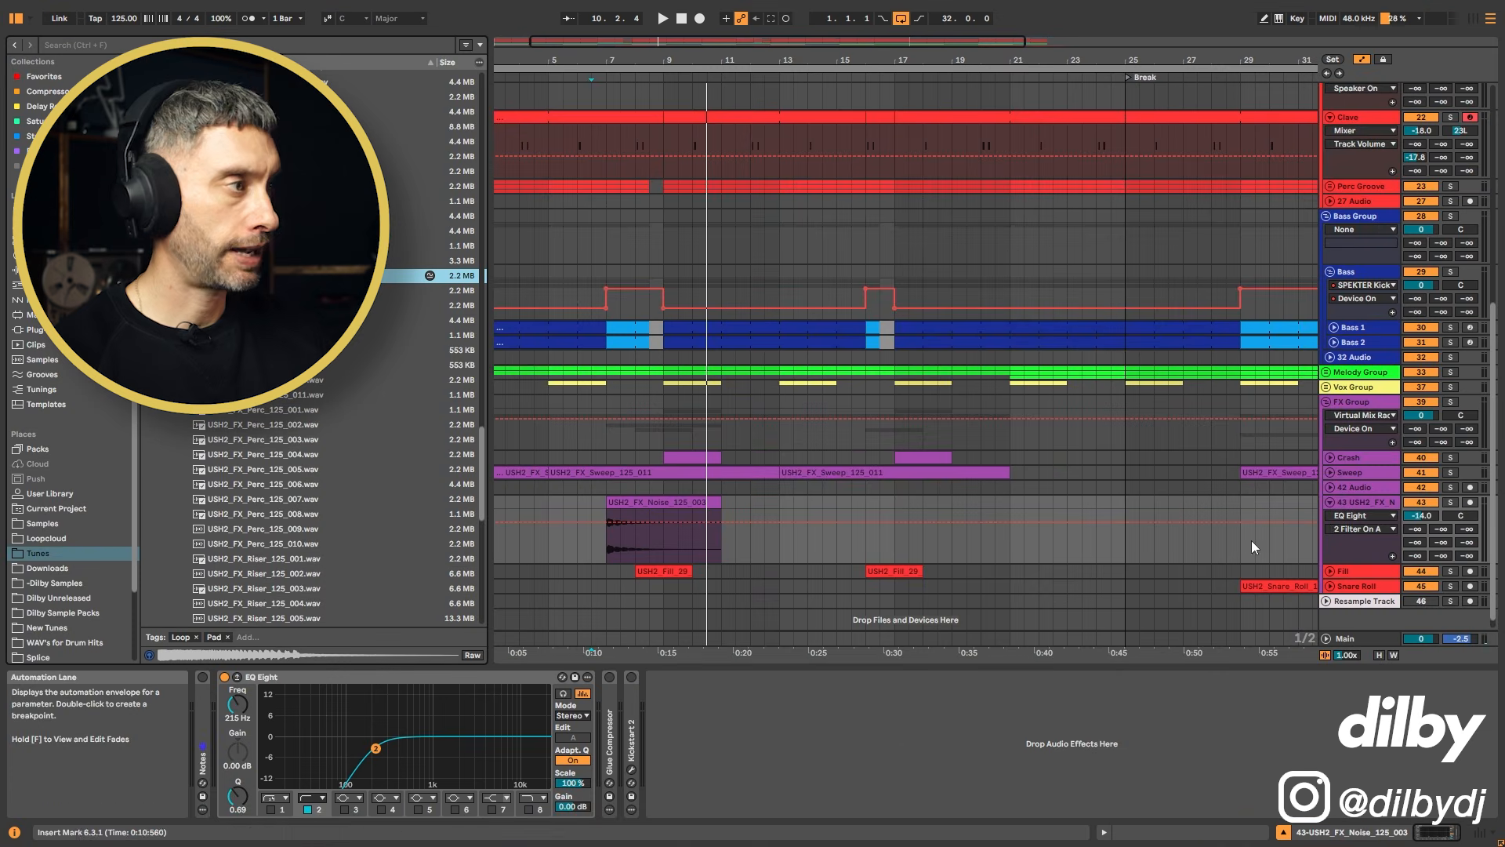
{"action": "left_click_drag", "start_coordinate": [290, 276], "coordinate": [863, 482]}
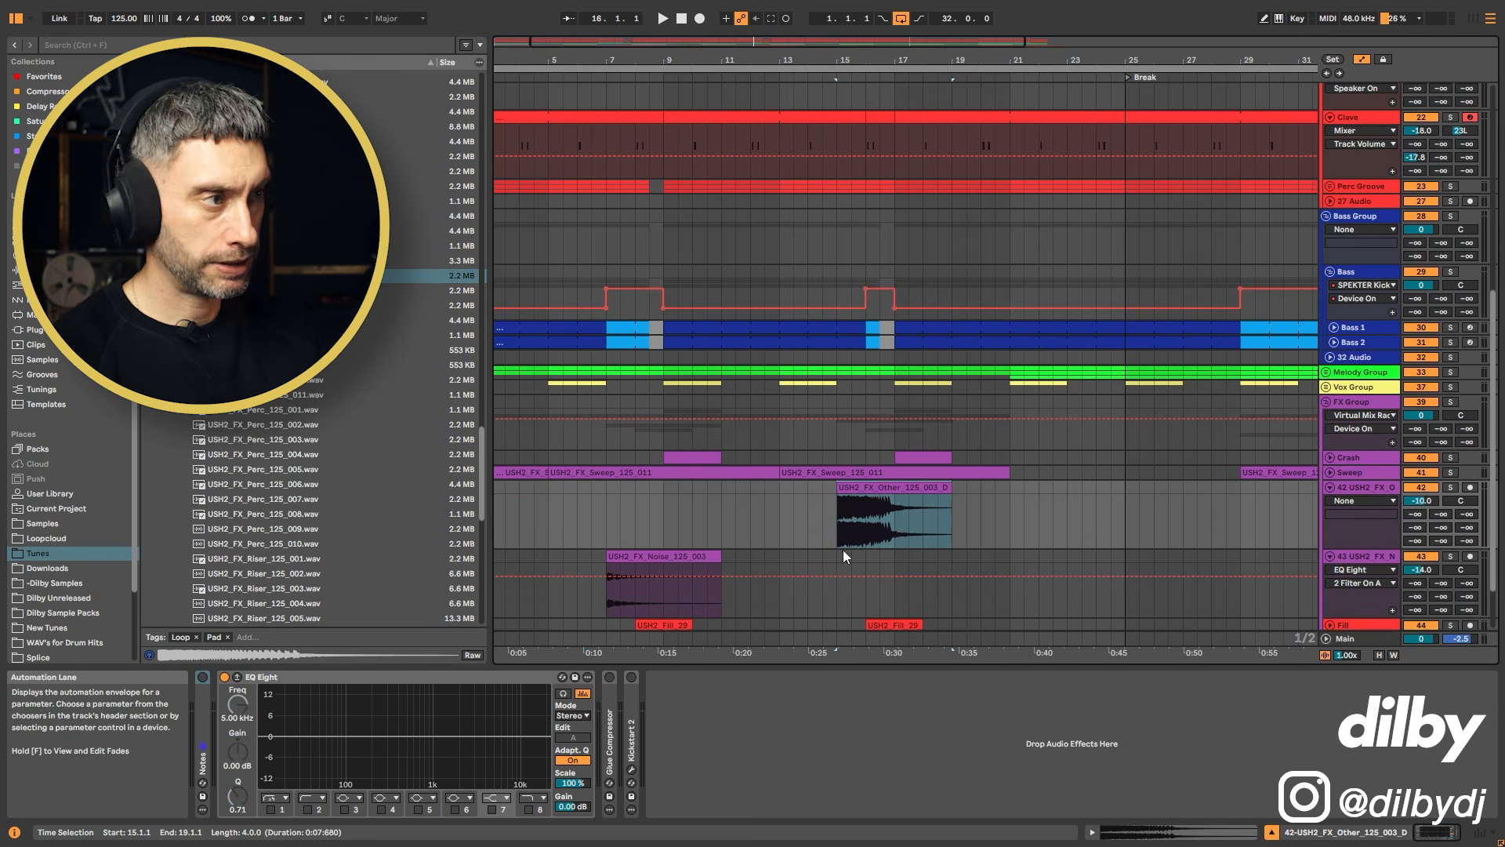
Step: Lower the USH2_FX_Other clip's gain to -15 dB and play the arrangement to audition it
{"action": "double_click", "coordinate": [887, 531]}
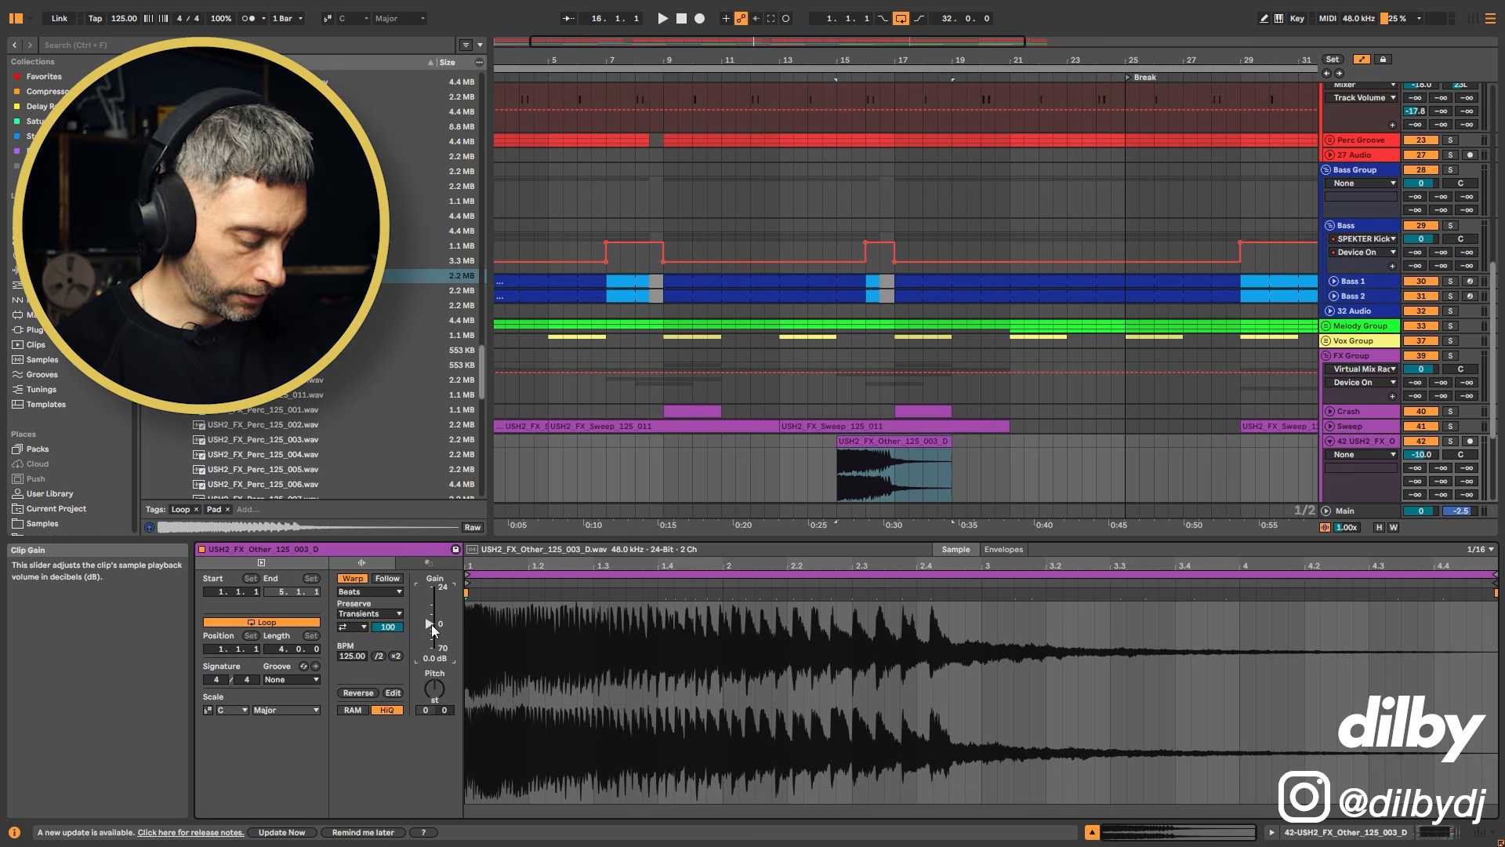
{"action": "left_click_drag", "start_coordinate": [432, 624], "coordinate": [433, 632]}
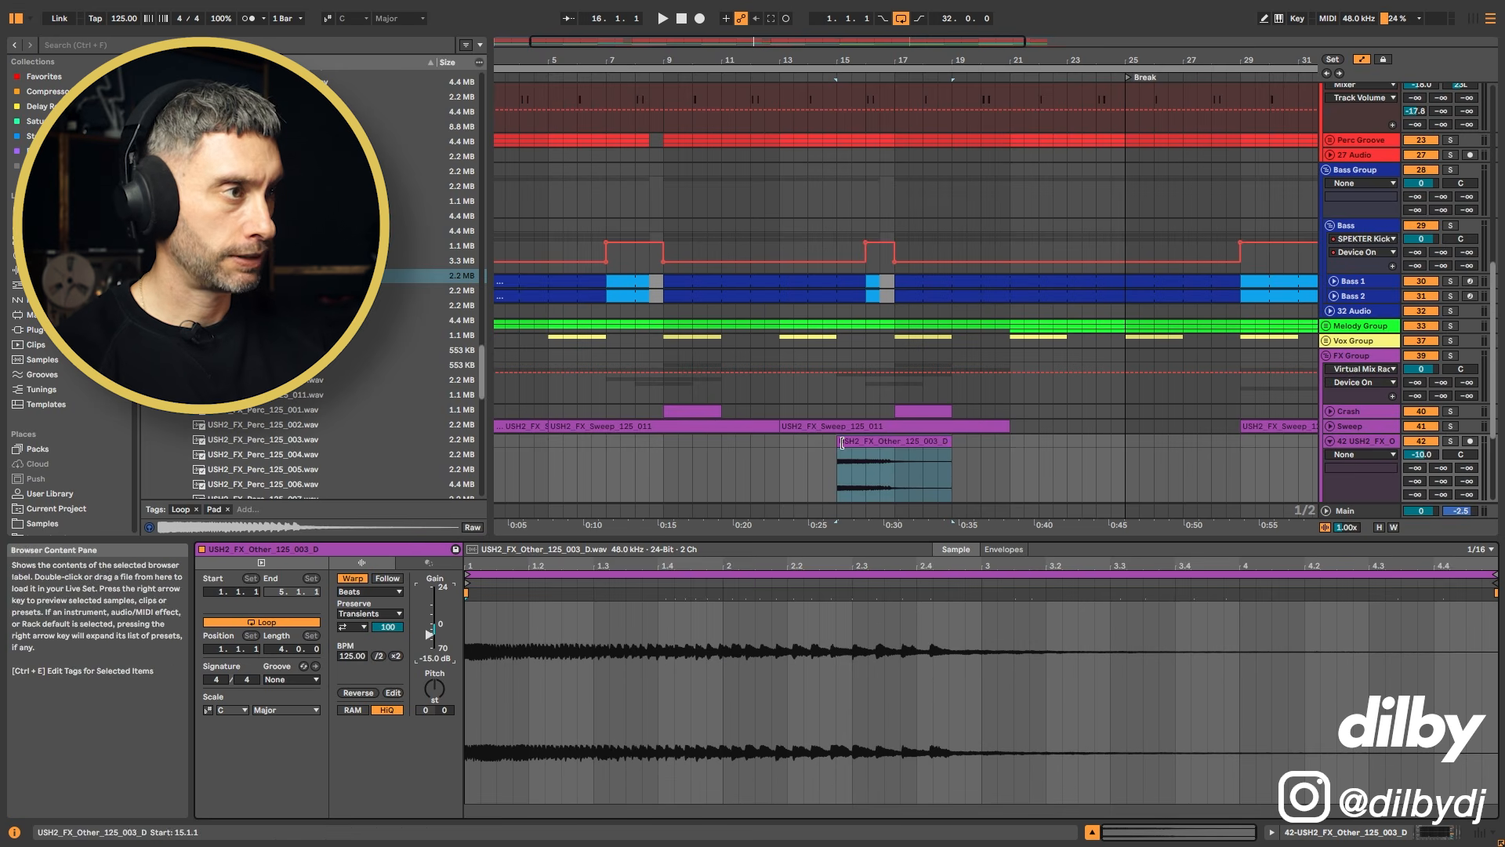
{"action": "left_click", "coordinate": [807, 468]}
{"action": "key", "text": "space"}
{"action": "scroll", "coordinate": [1101, 227], "scroll_direction": "down", "scroll_amount": 2}
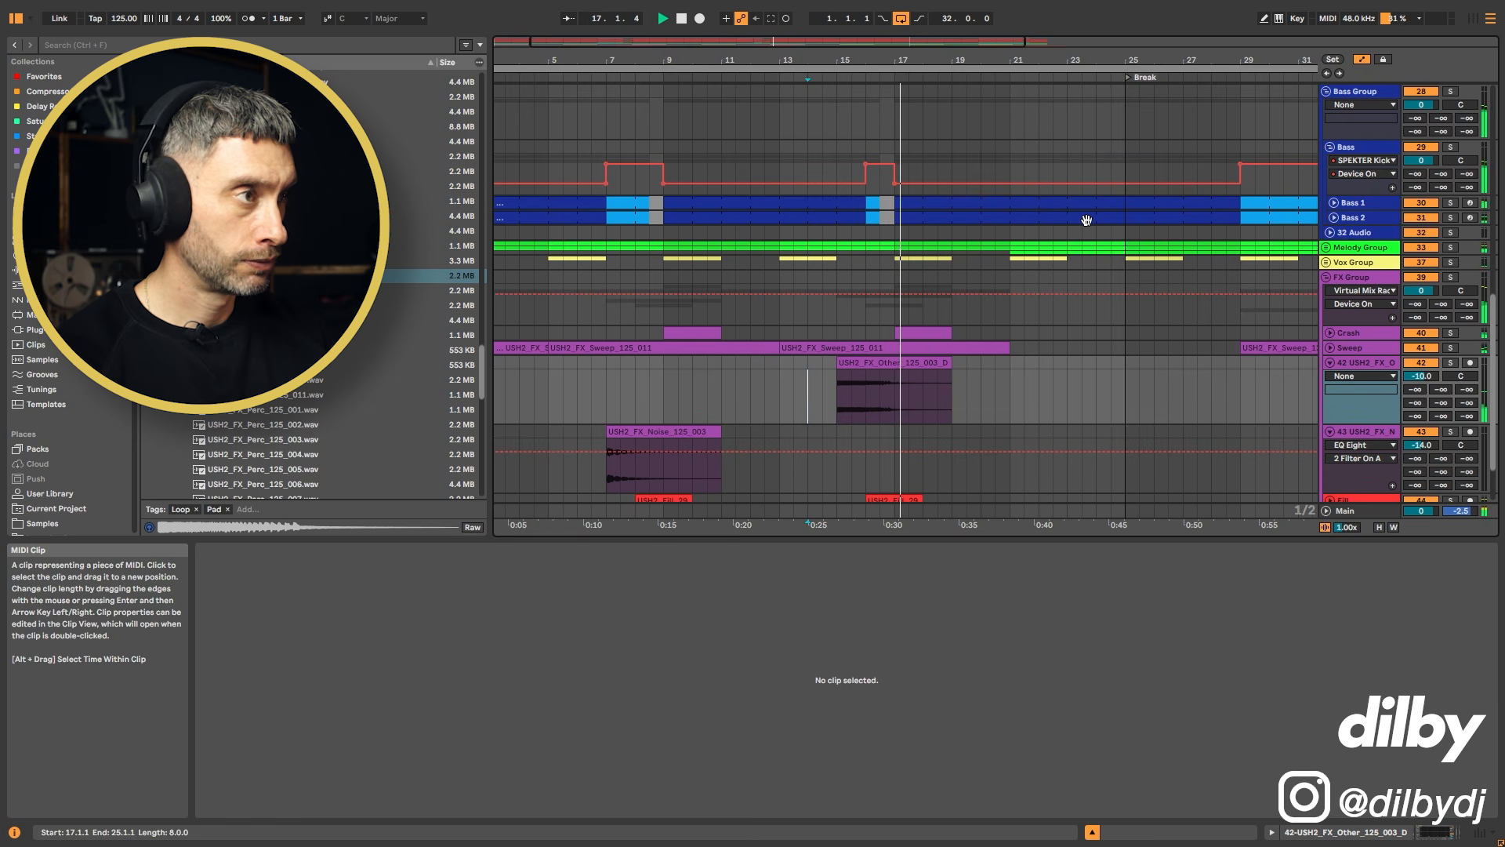
Step: Move the USH2_FX_Other clip from bar 15 to start at bar 23 and play it back
{"action": "left_click", "coordinate": [923, 363]}
{"action": "key", "text": "space"}
{"action": "scroll", "coordinate": [1017, 378], "scroll_direction": "down", "scroll_amount": 2}
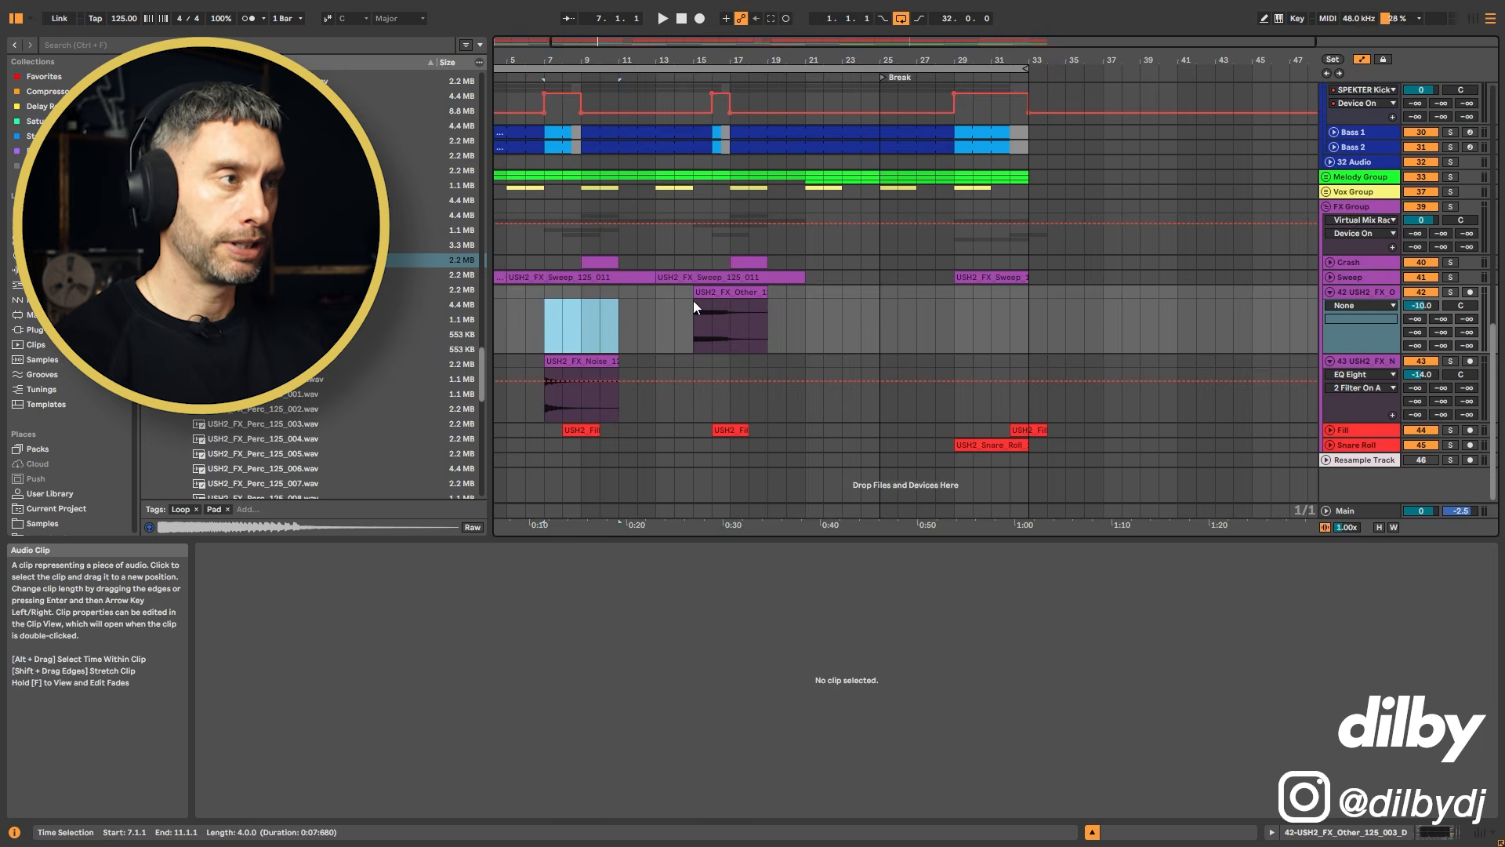
{"action": "left_click", "coordinate": [693, 300]}
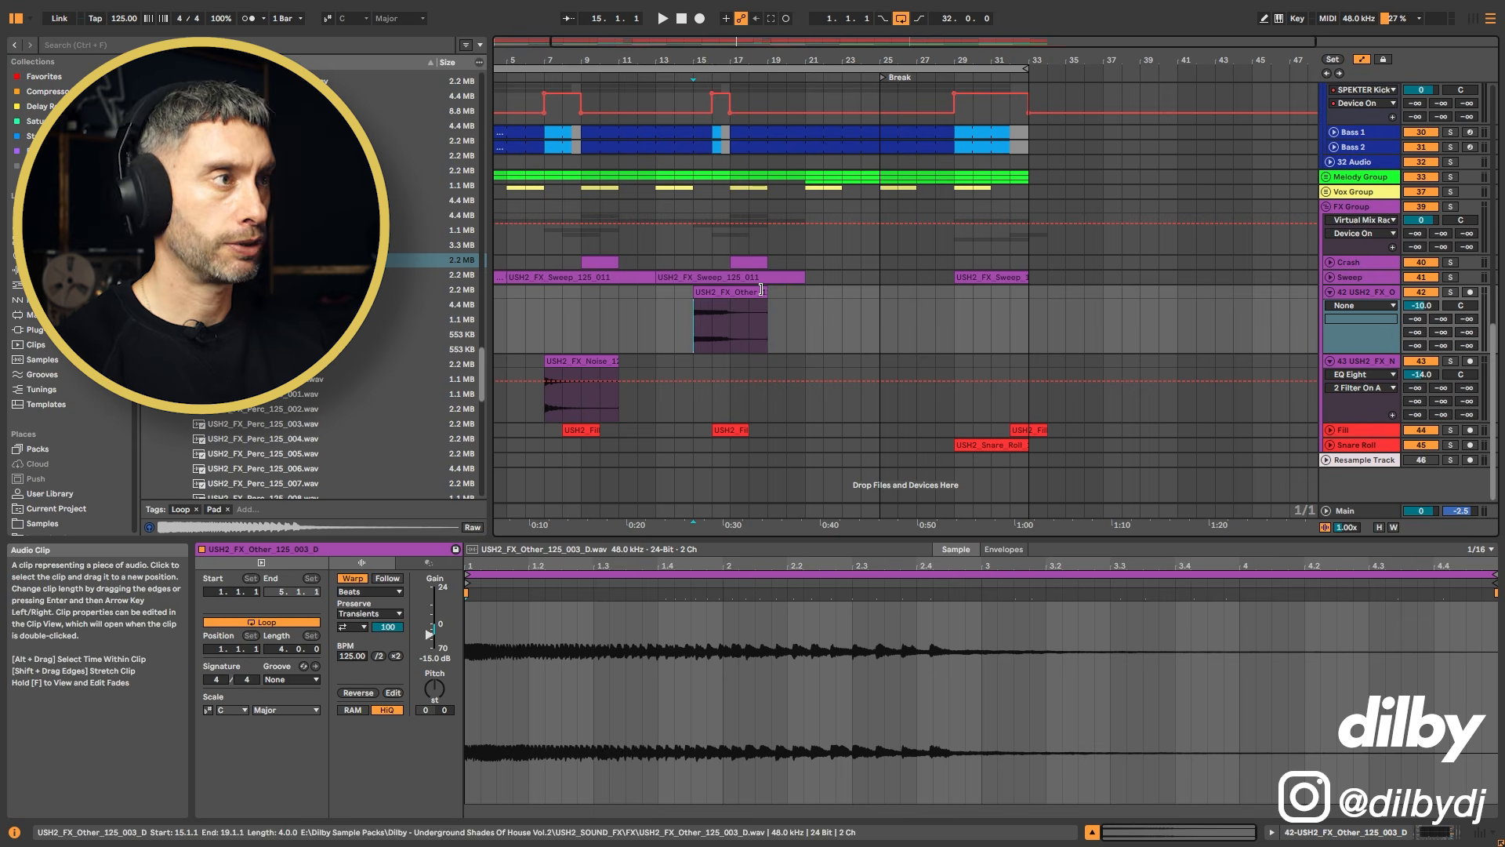
{"action": "left_click", "coordinate": [675, 309]}
{"action": "left_click_drag", "start_coordinate": [722, 291], "coordinate": [872, 299]}
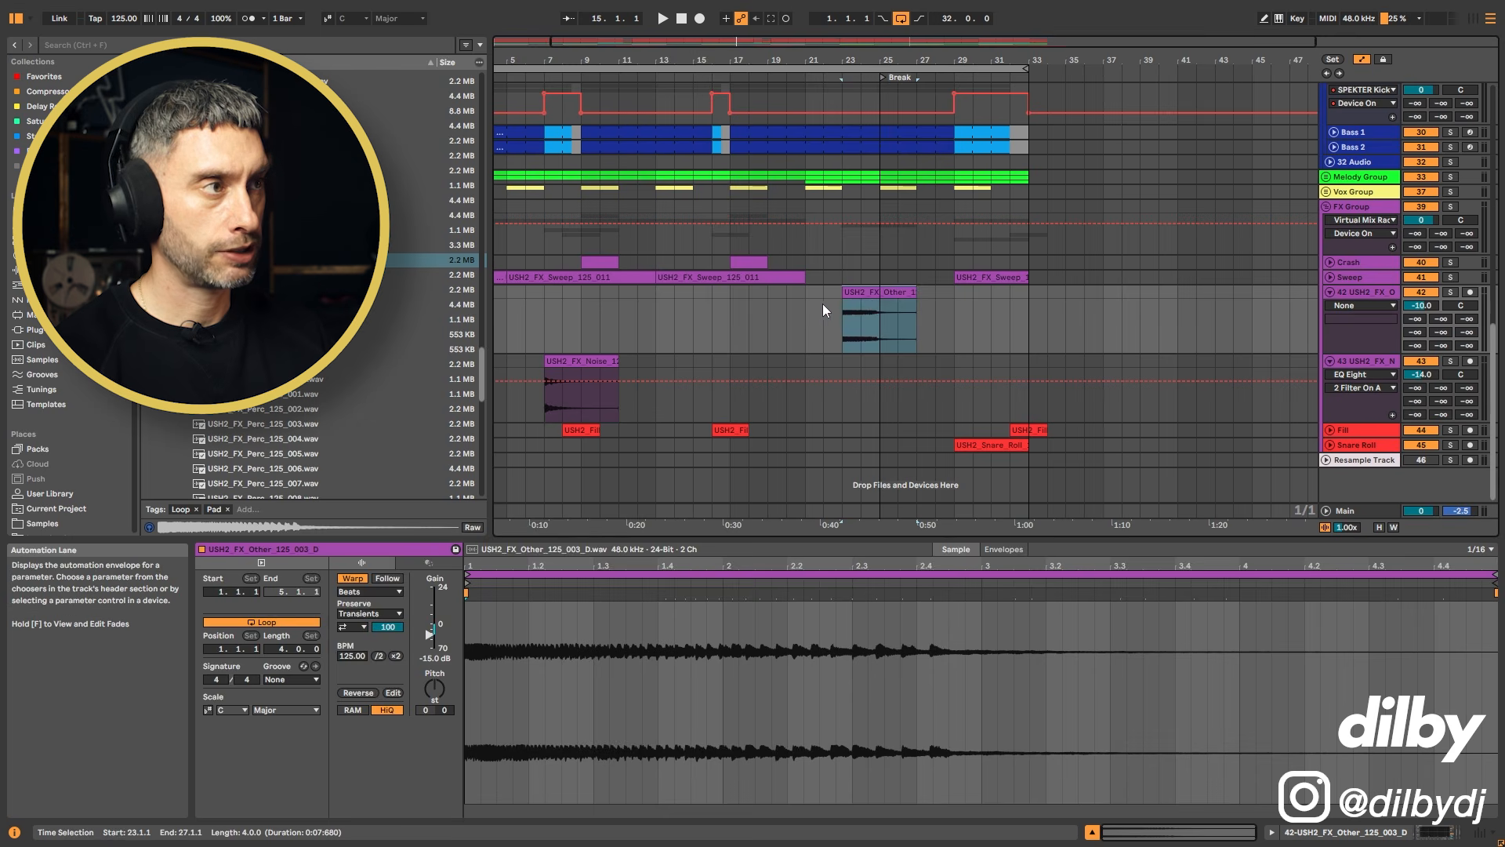
{"action": "left_click", "coordinate": [821, 304]}
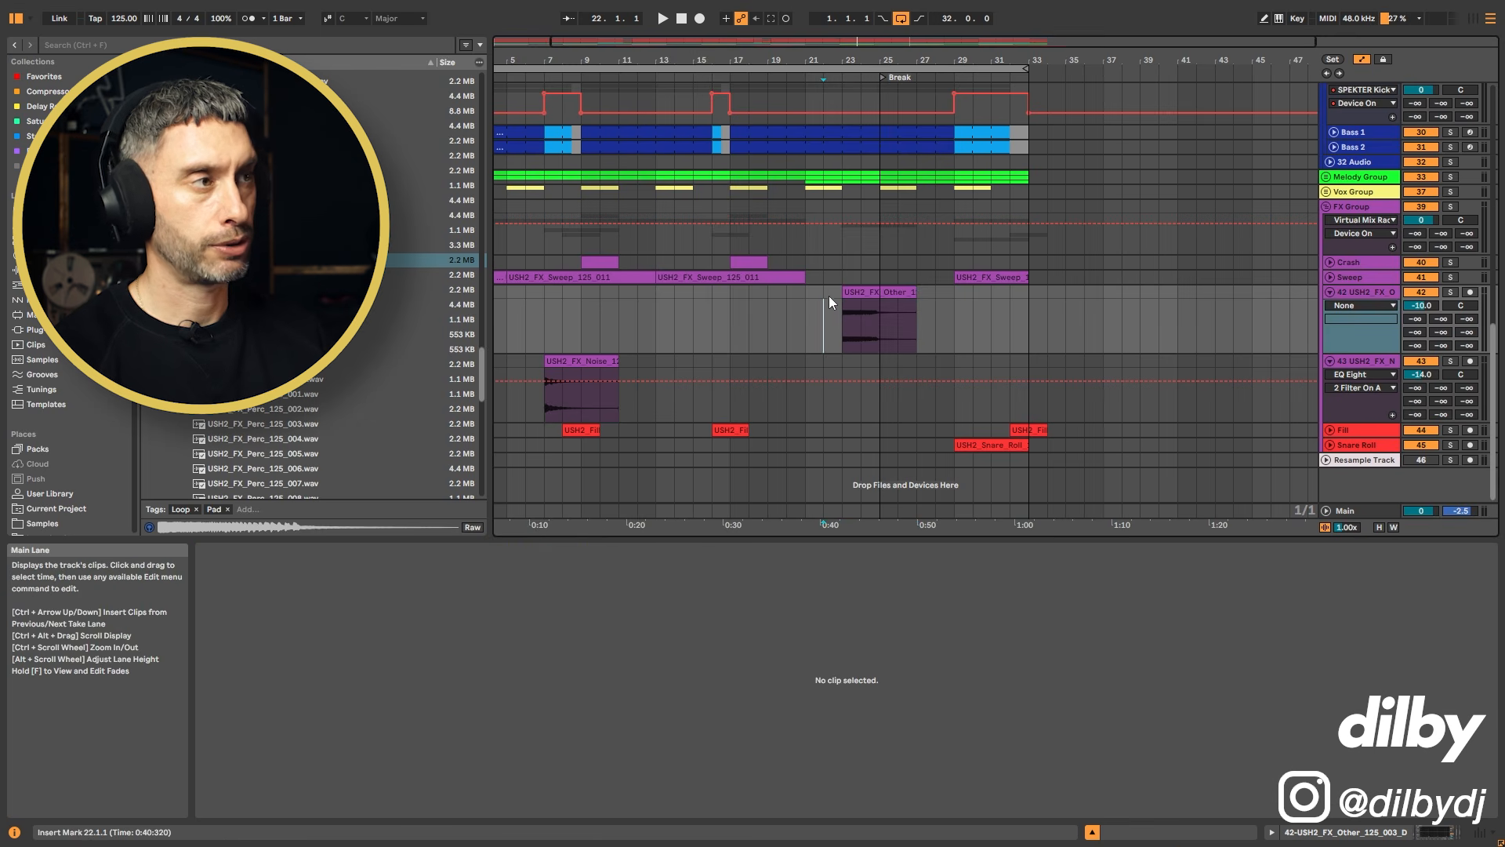
{"action": "key", "text": "space"}
{"action": "scroll", "coordinate": [984, 296], "scroll_direction": "up", "scroll_amount": 2}
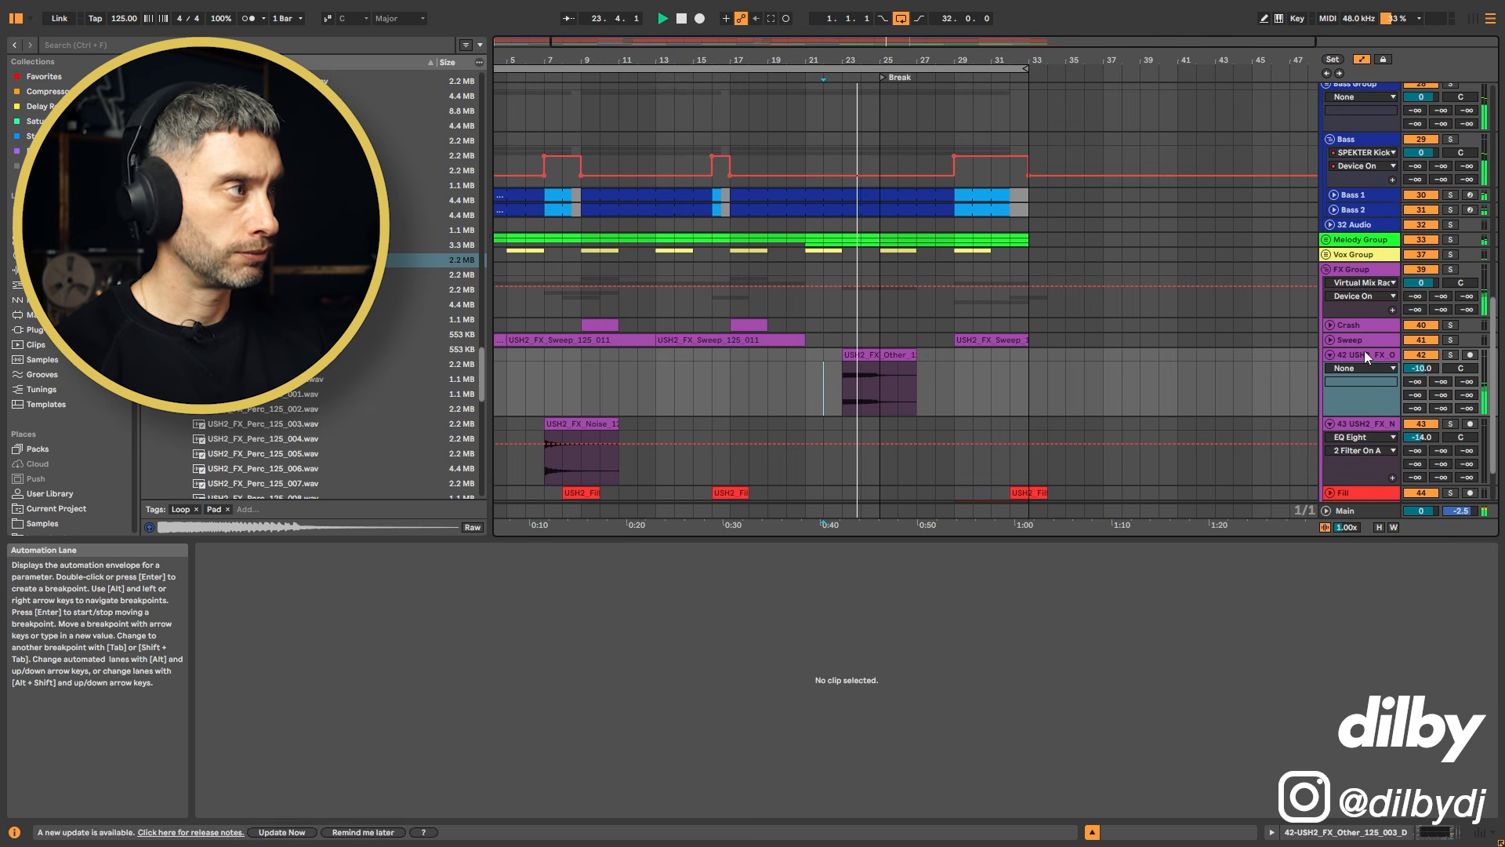
Step: Raise track 42's B-Synth Verb send to -17.5 dB
{"action": "left_click_drag", "start_coordinate": [1441, 382], "coordinate": [1441, 339]}
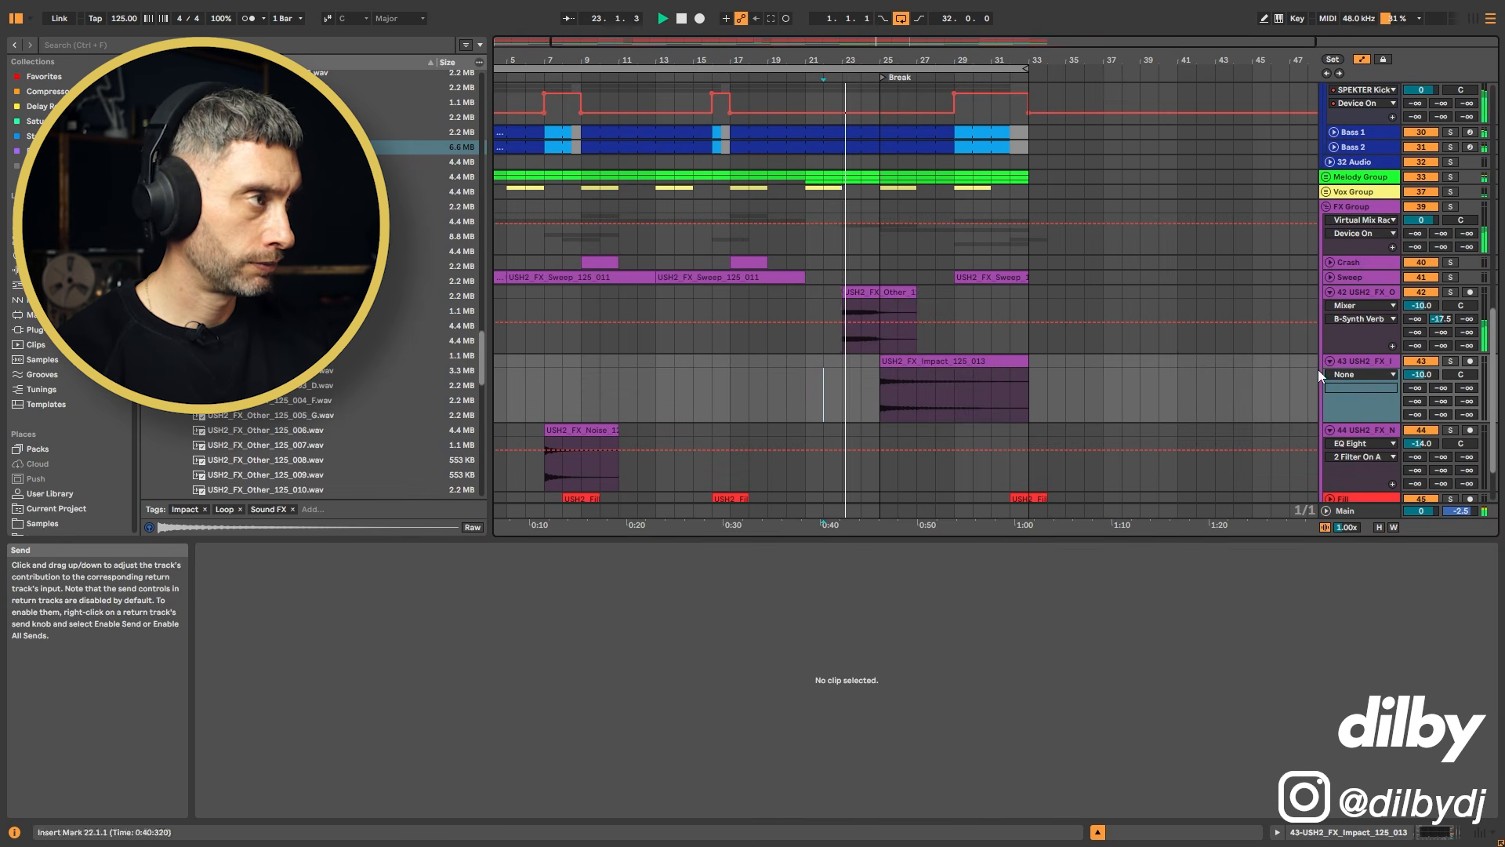
{"action": "left_click", "coordinate": [1354, 364]}
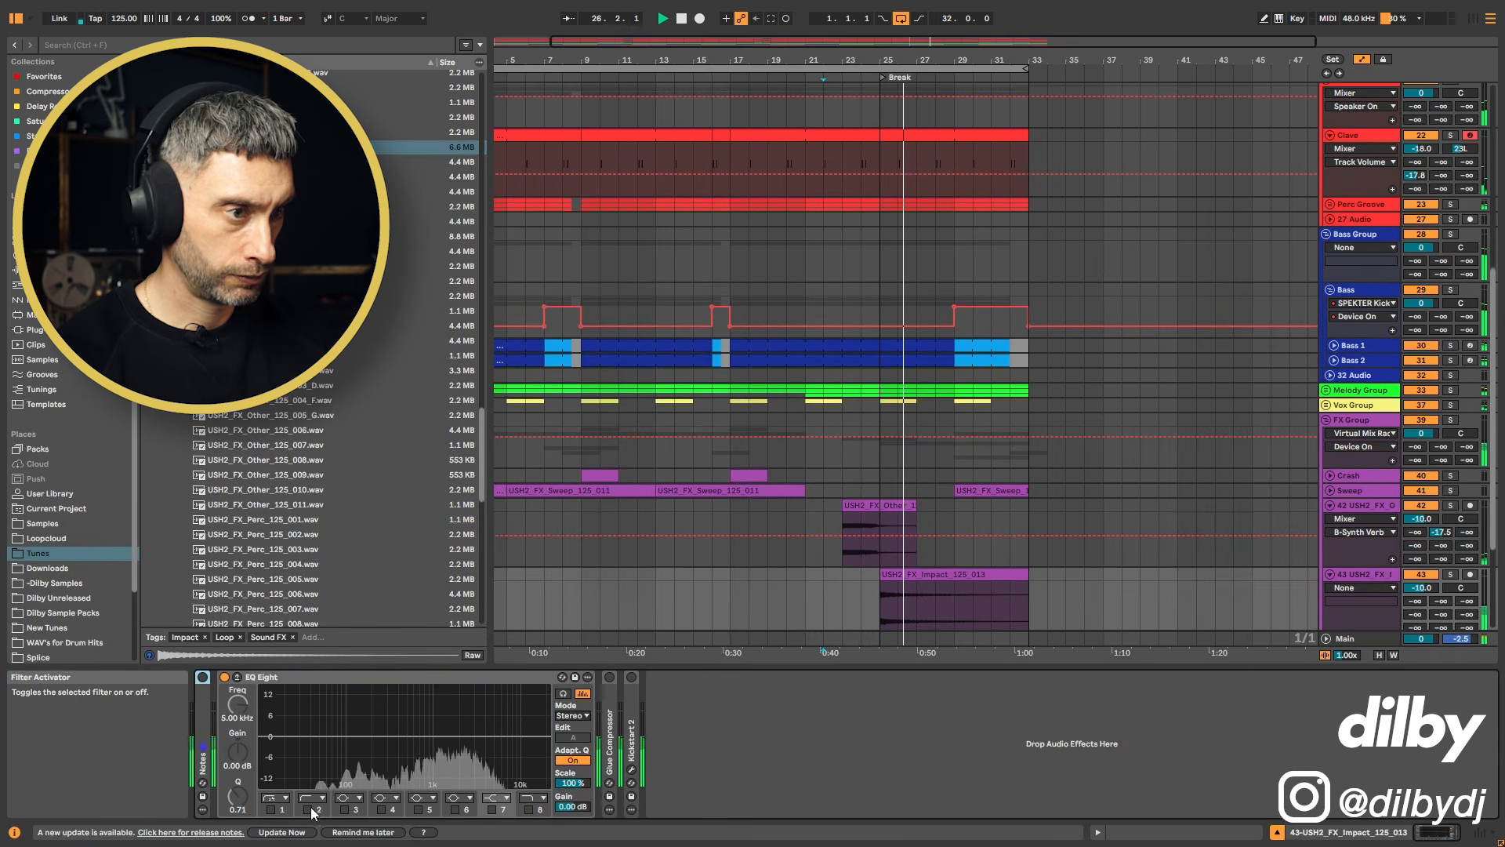
{"action": "key", "text": "space"}
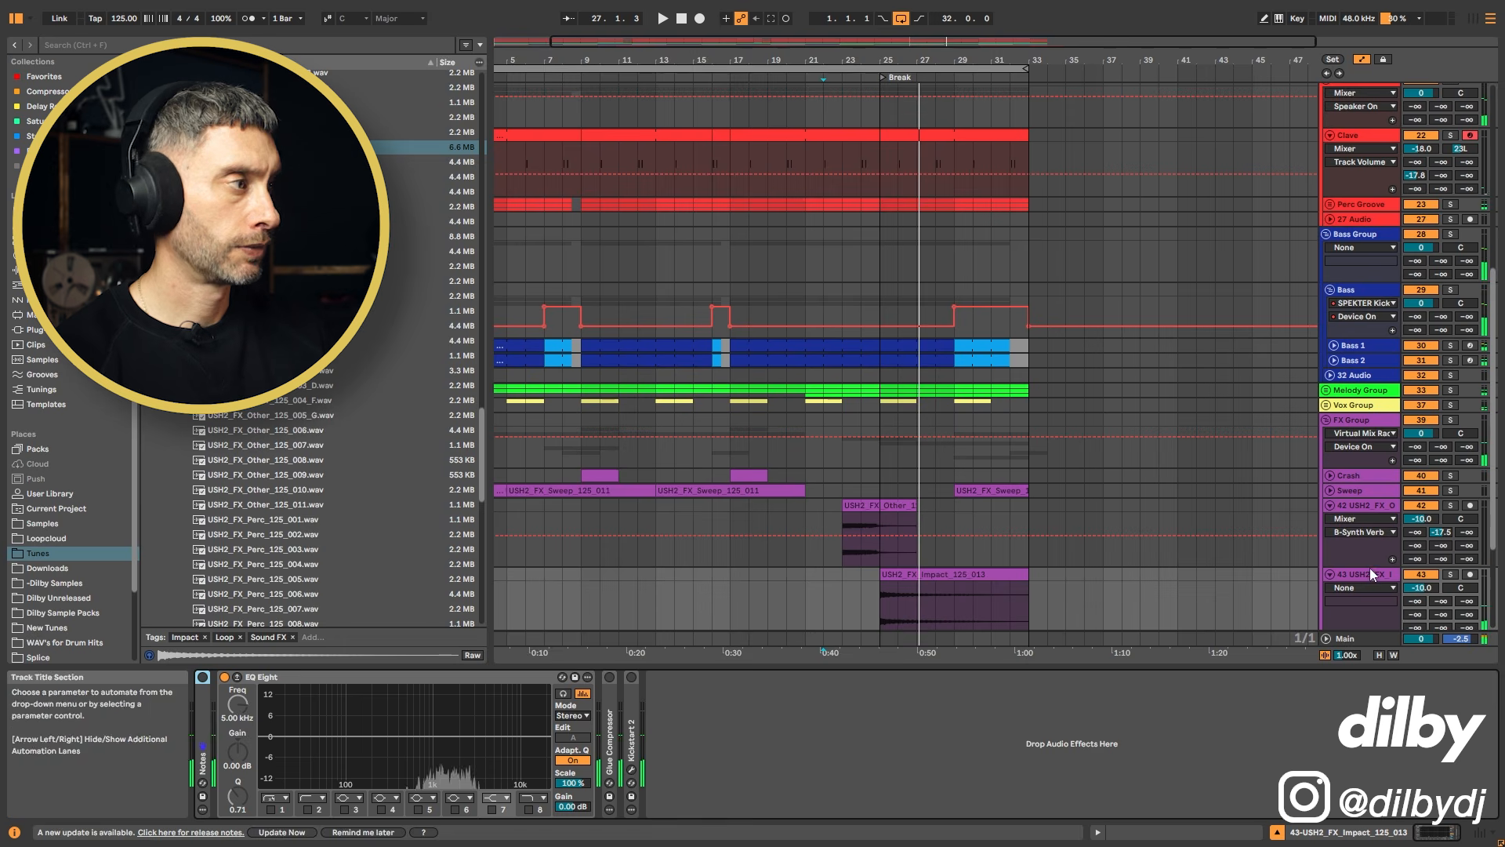
Step: Lower the USH2_FX_Impact track's volume to -15 dB
{"action": "scroll", "coordinate": [1404, 570], "scroll_direction": "down", "scroll_amount": 2}
{"action": "left_click", "coordinate": [1424, 558]}
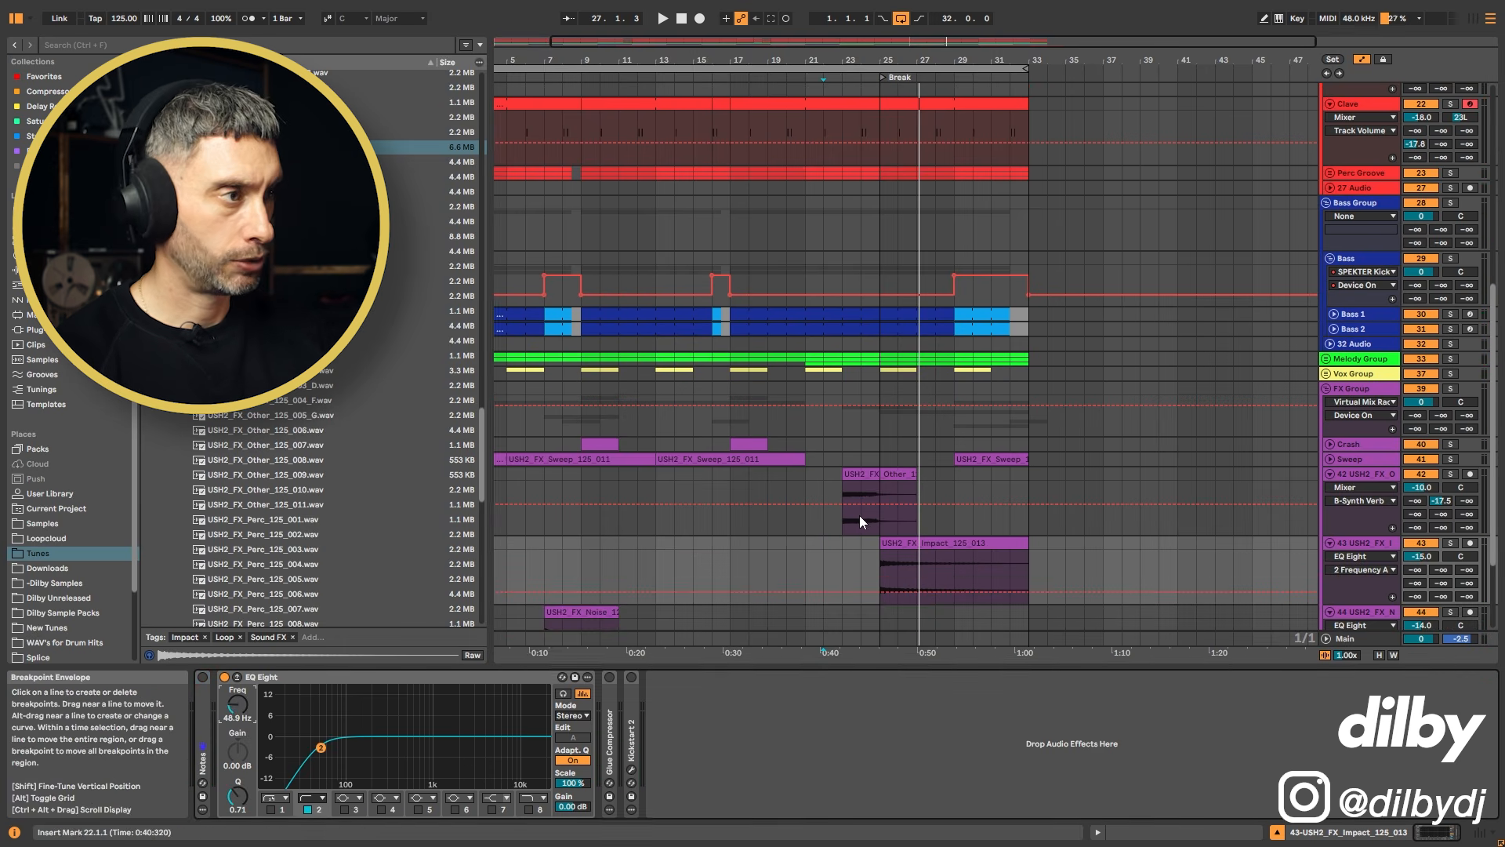
{"action": "left_click", "coordinate": [843, 554]}
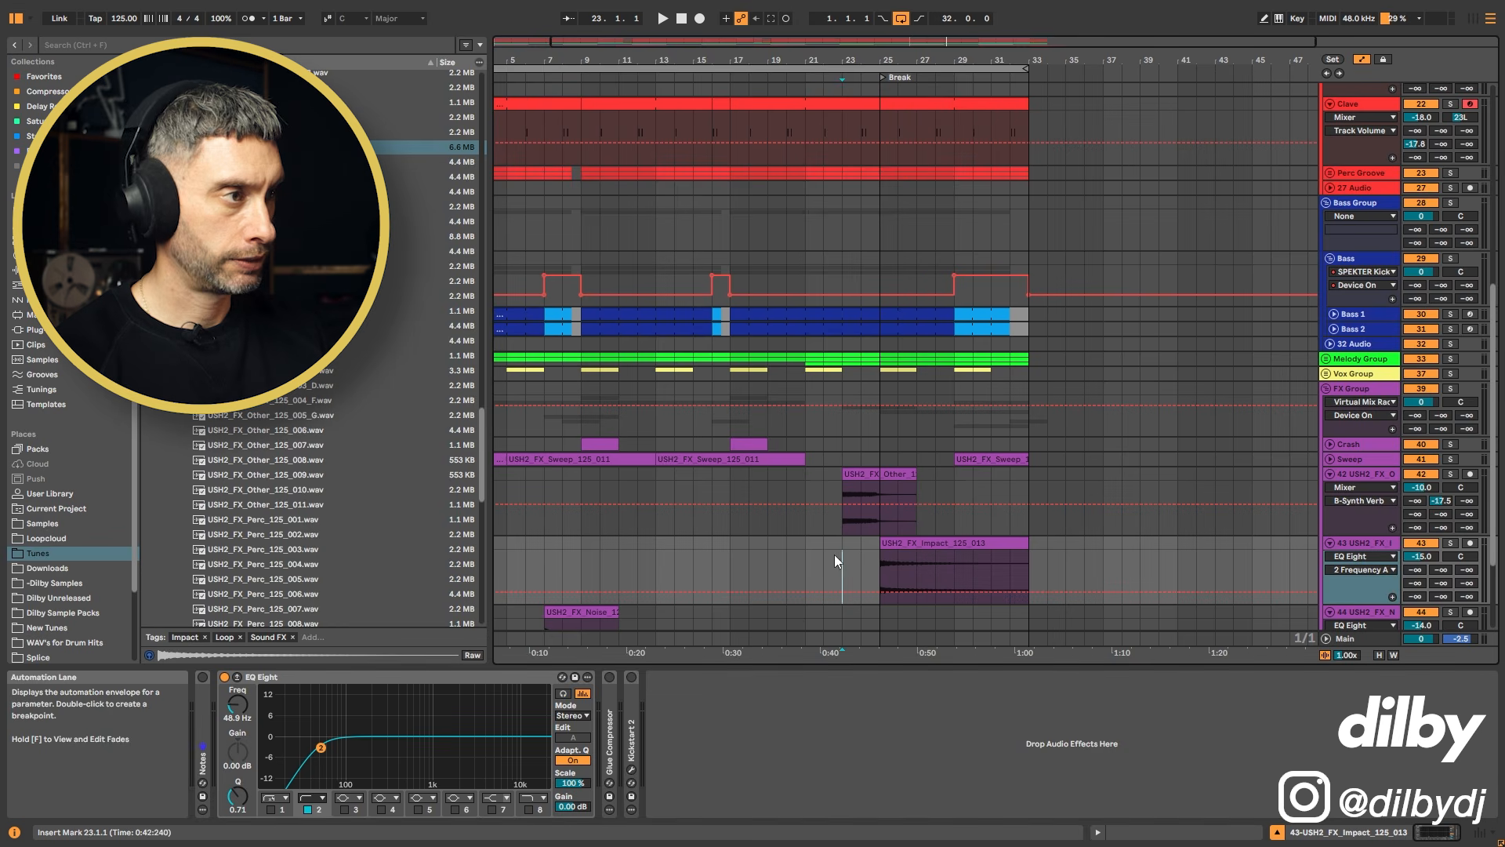
Step: Lower track 42's volume to -14 dB and enable its EQ Eight high-pass band at 200 Hz
{"action": "left_click", "coordinate": [1421, 486]}
{"action": "double_click", "coordinate": [1350, 475]}
{"action": "left_click", "coordinate": [309, 809]}
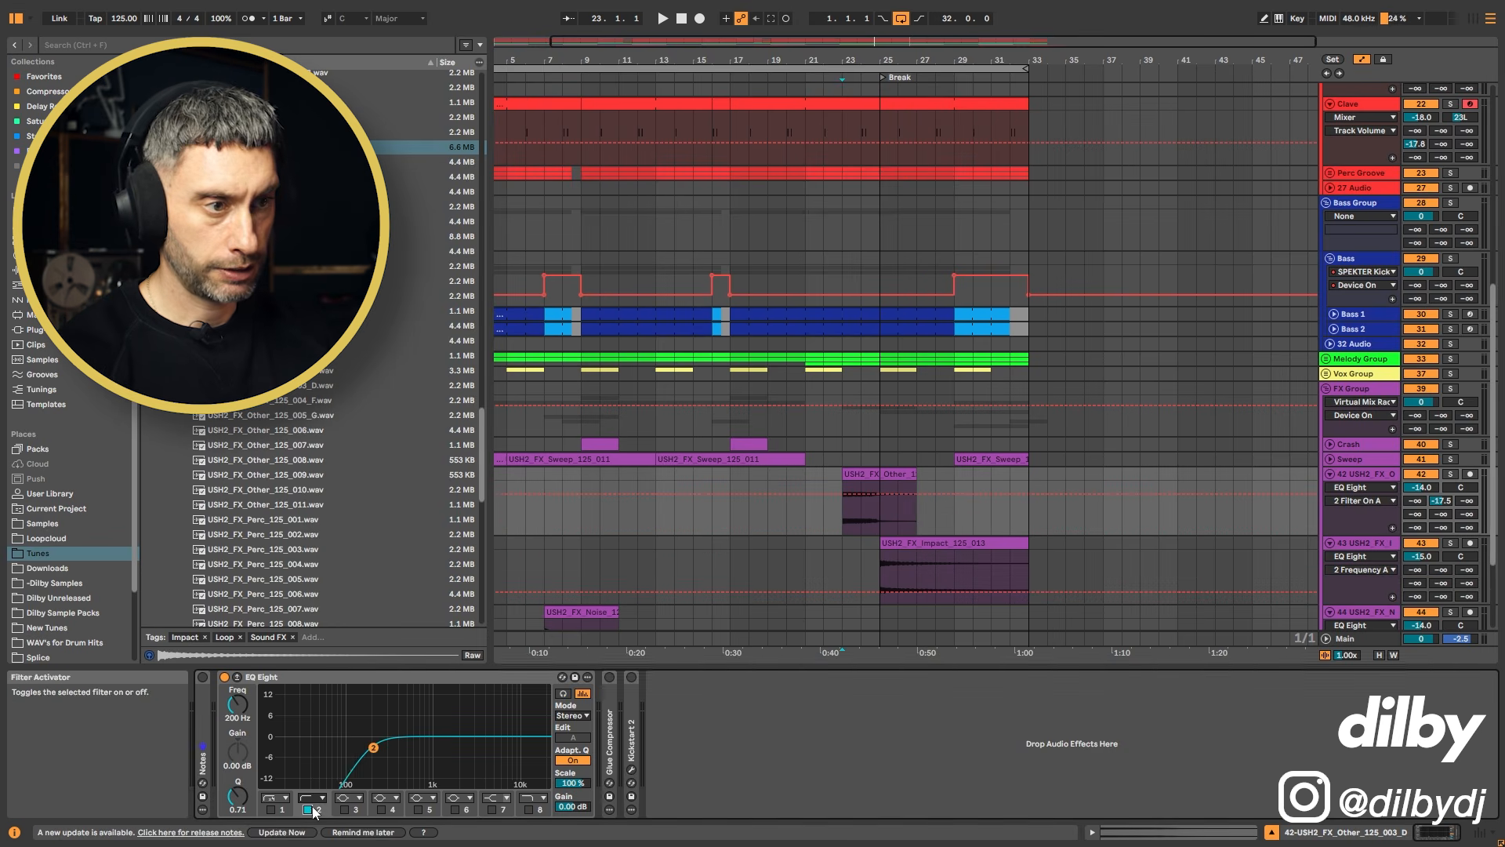
{"action": "key", "text": "space"}
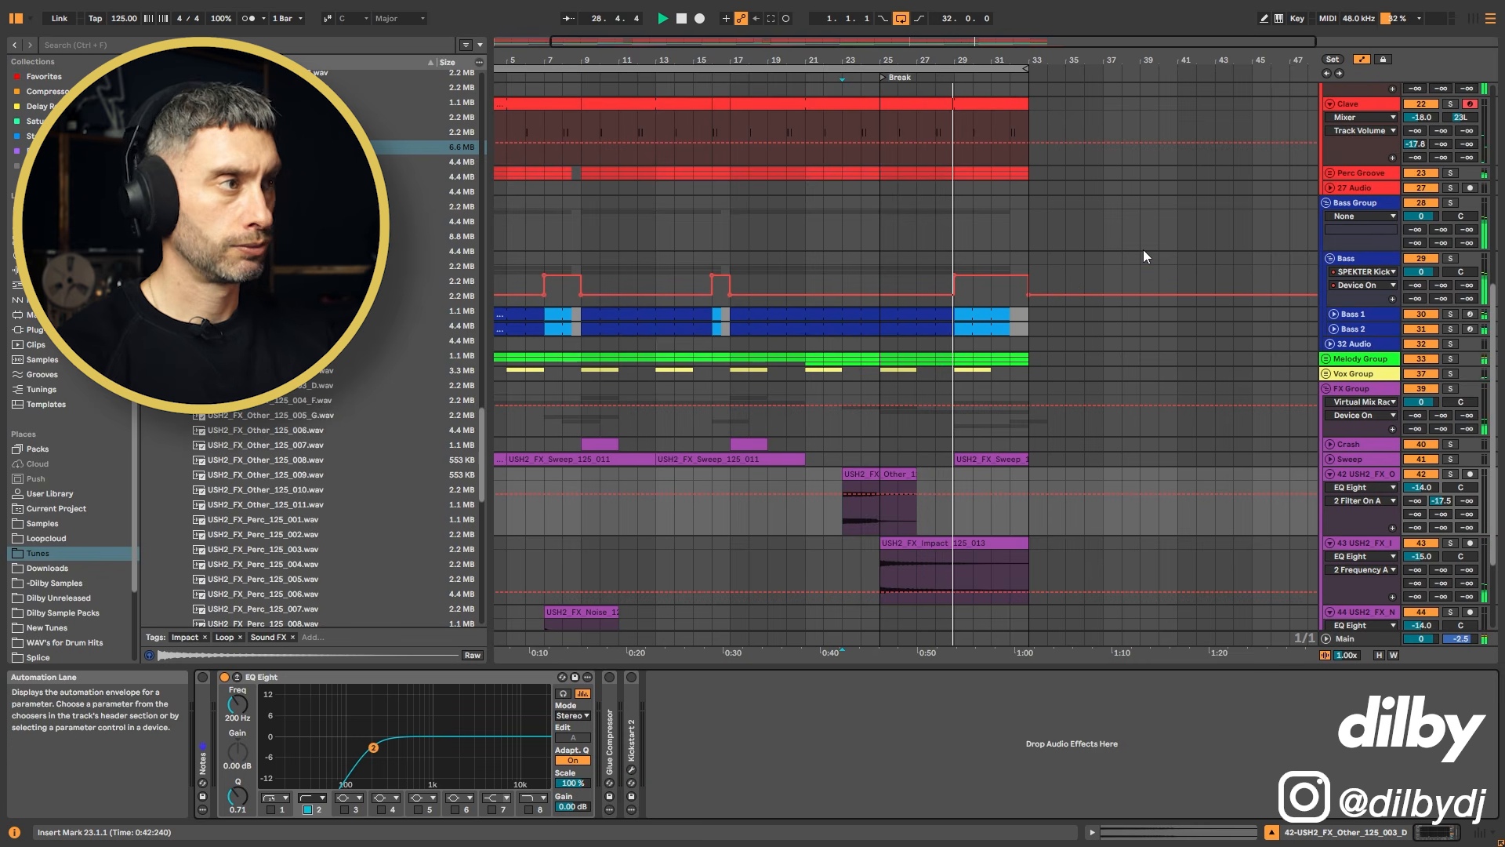
Step: Insert a new audio track below the USH2_FX_Impact track
{"action": "left_click", "coordinate": [1073, 455]}
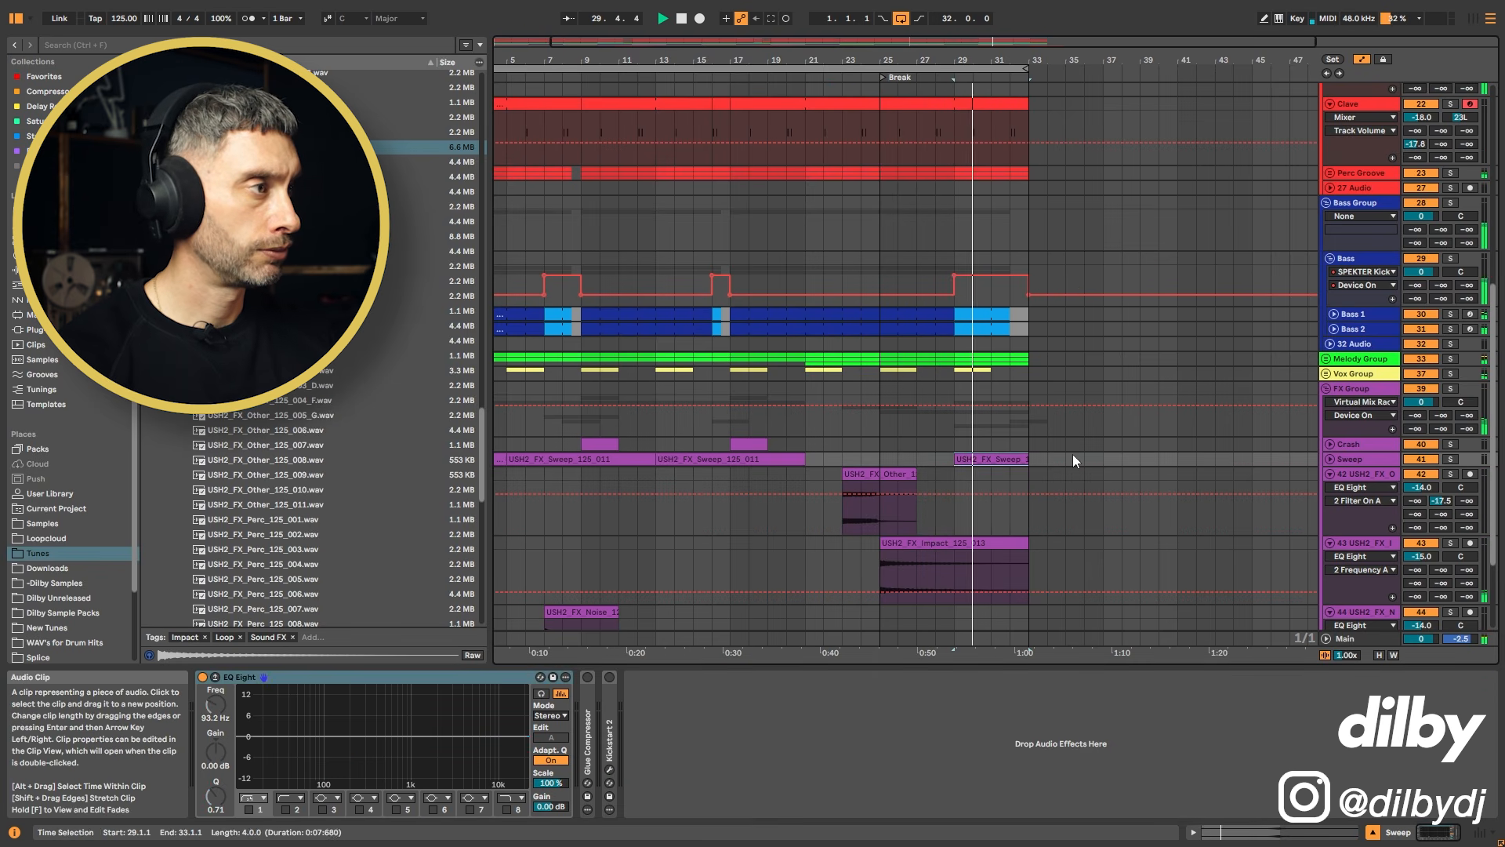
{"action": "left_click", "coordinate": [1330, 463]}
{"action": "scroll", "coordinate": [1270, 453], "scroll_direction": "down", "scroll_amount": 8}
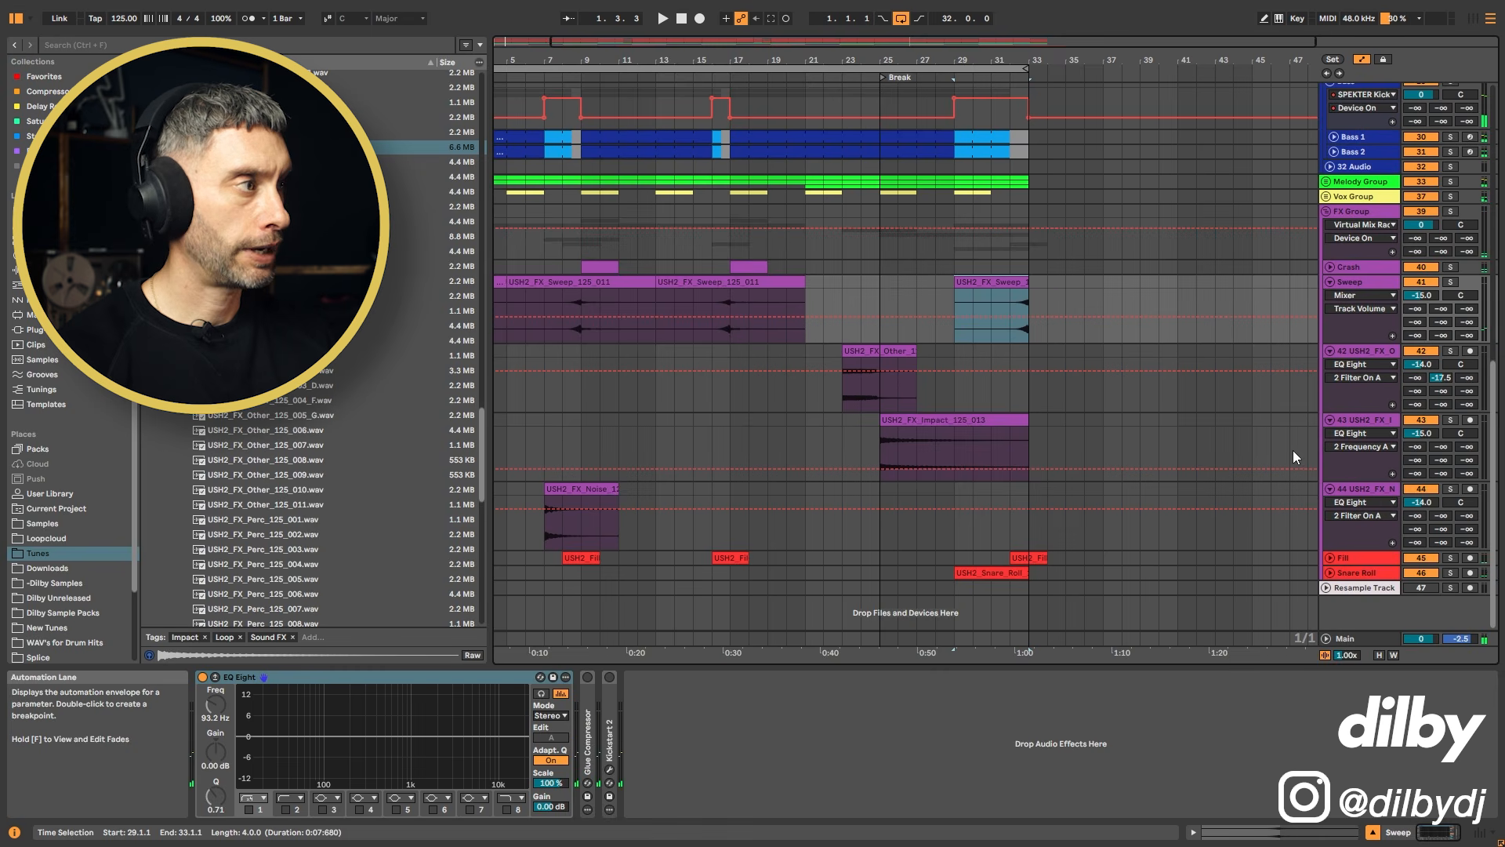
{"action": "left_click", "coordinate": [1360, 422]}
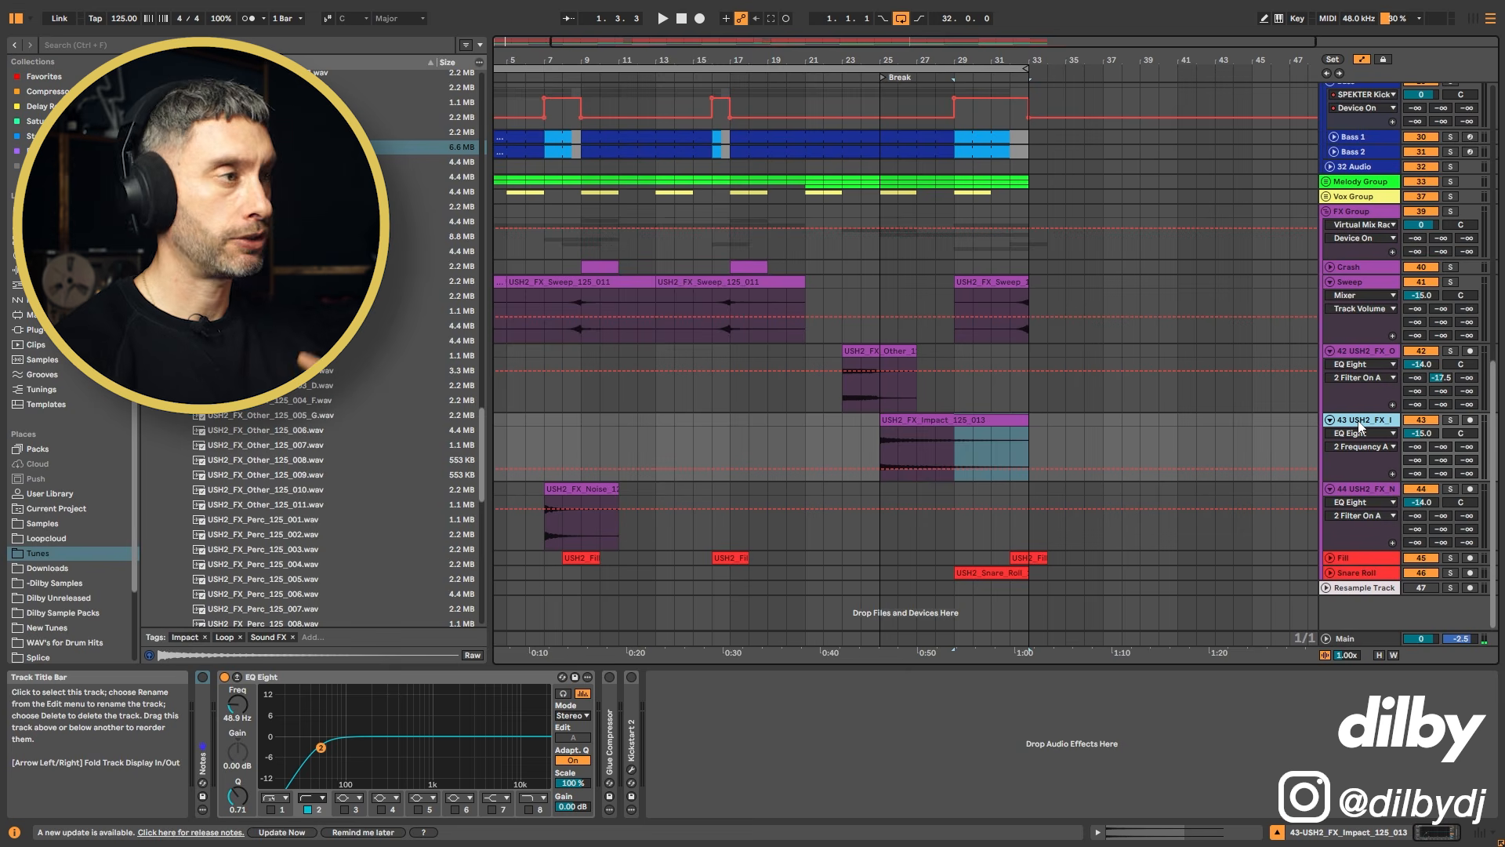
{"action": "key", "text": "ctrl+t"}
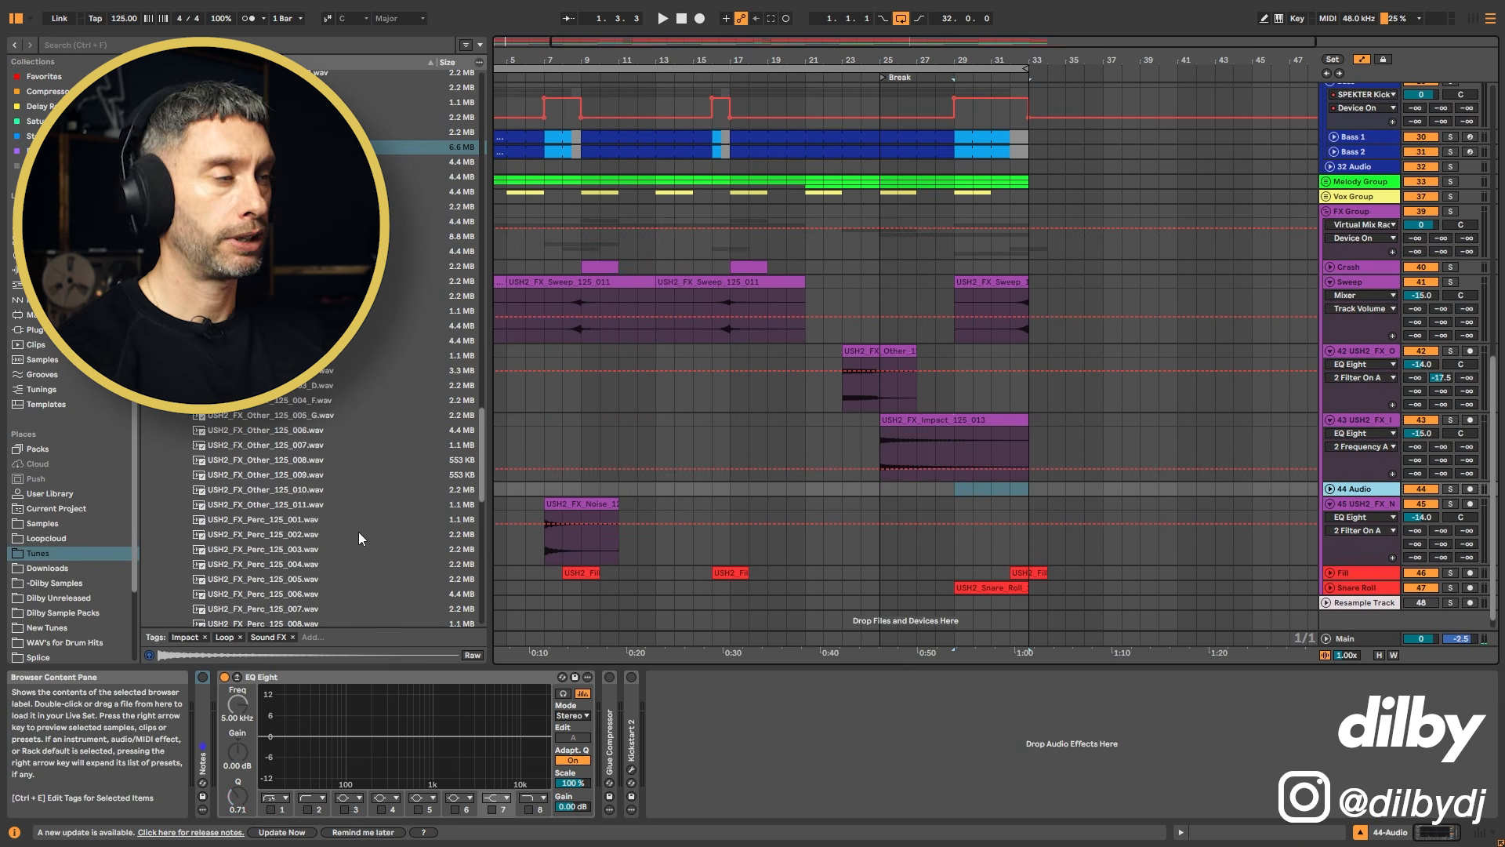
Step: Place USH2_FX_Riser_125_004 from the browser onto the new 44 Audio track
{"action": "scroll", "coordinate": [342, 455], "scroll_direction": "down", "scroll_amount": 5}
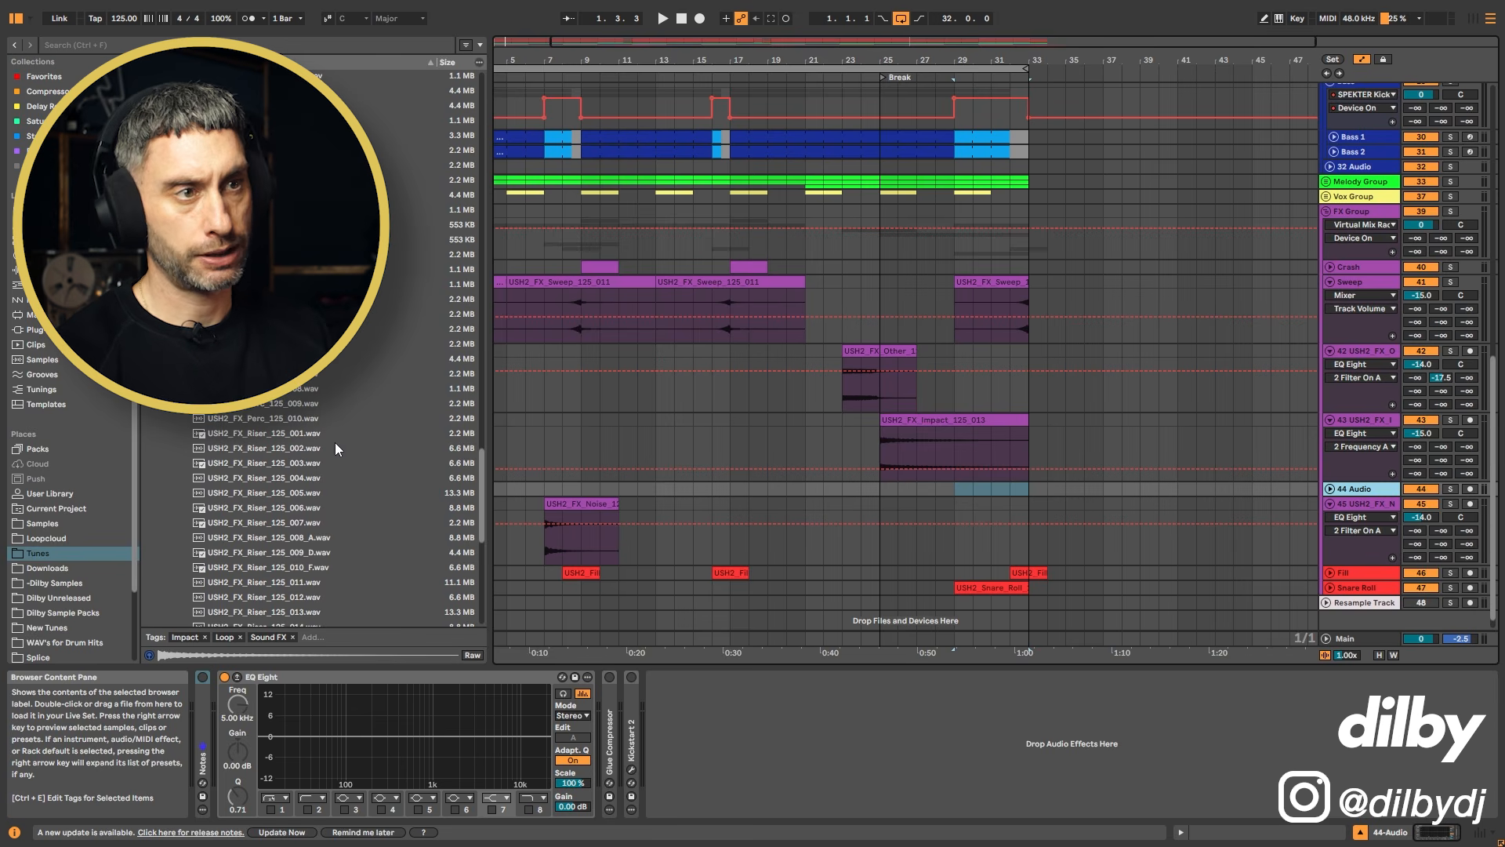
{"action": "left_click", "coordinate": [267, 478]}
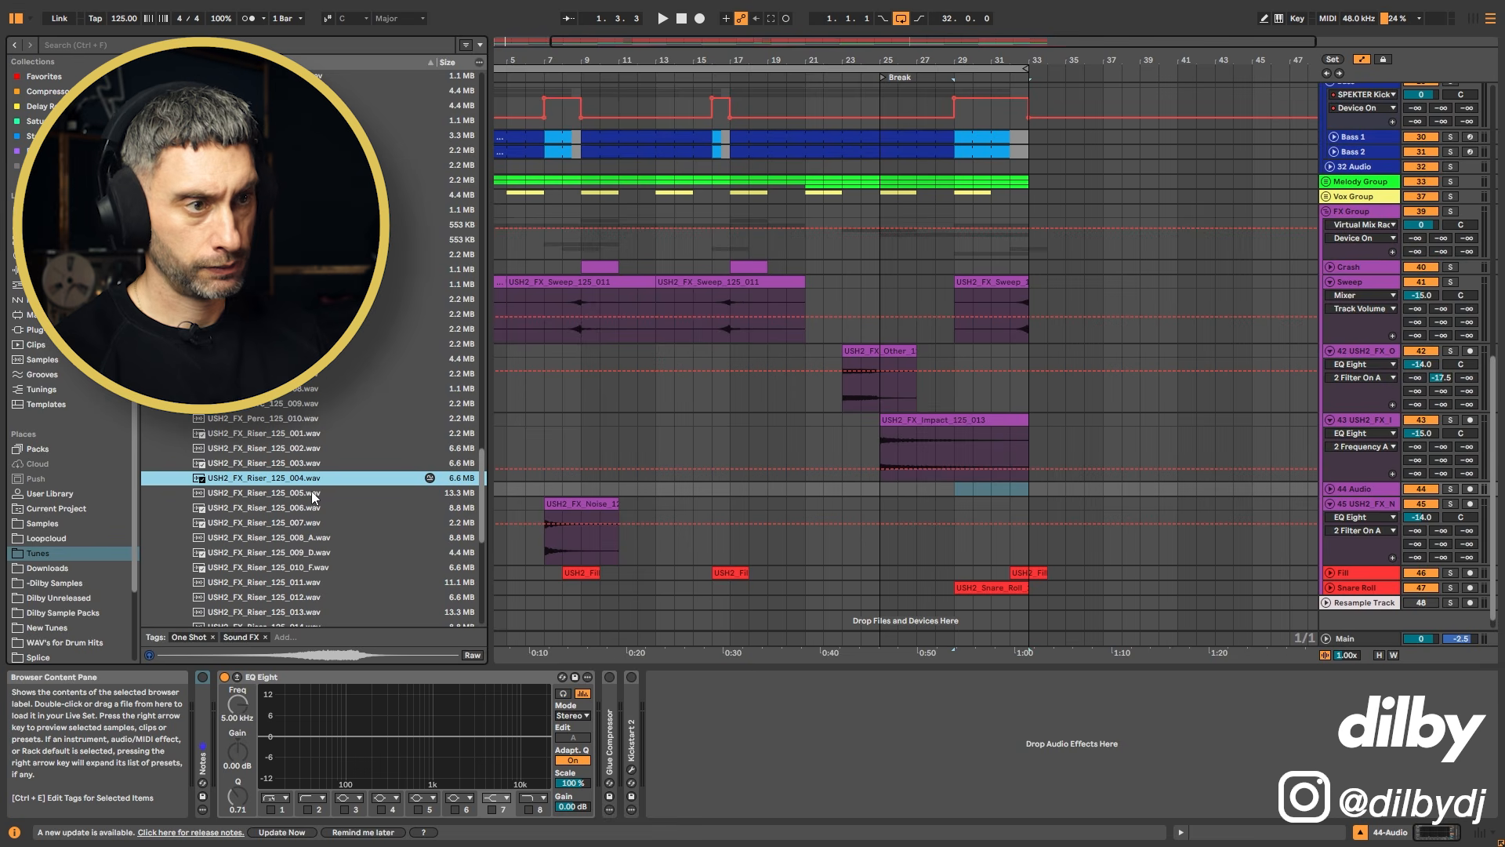
{"action": "left_click_drag", "start_coordinate": [300, 479], "coordinate": [846, 486]}
Step: Set the riser clip's BPM to 125
{"action": "key", "text": "shift+Tab"}
{"action": "left_click", "coordinate": [346, 656]}
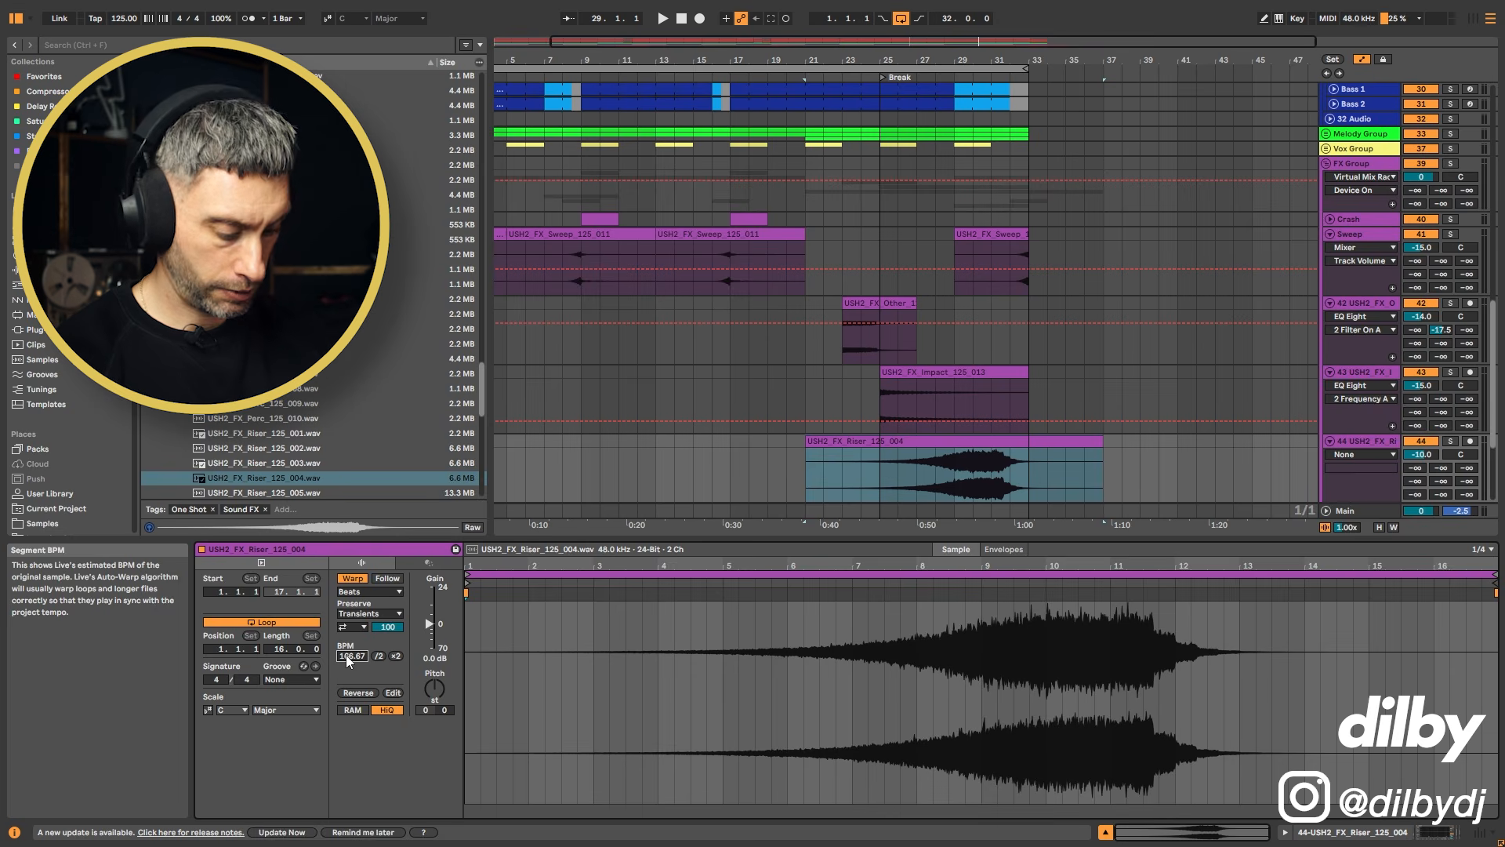
{"action": "type", "text": "125"}
{"action": "key", "text": "Return"}
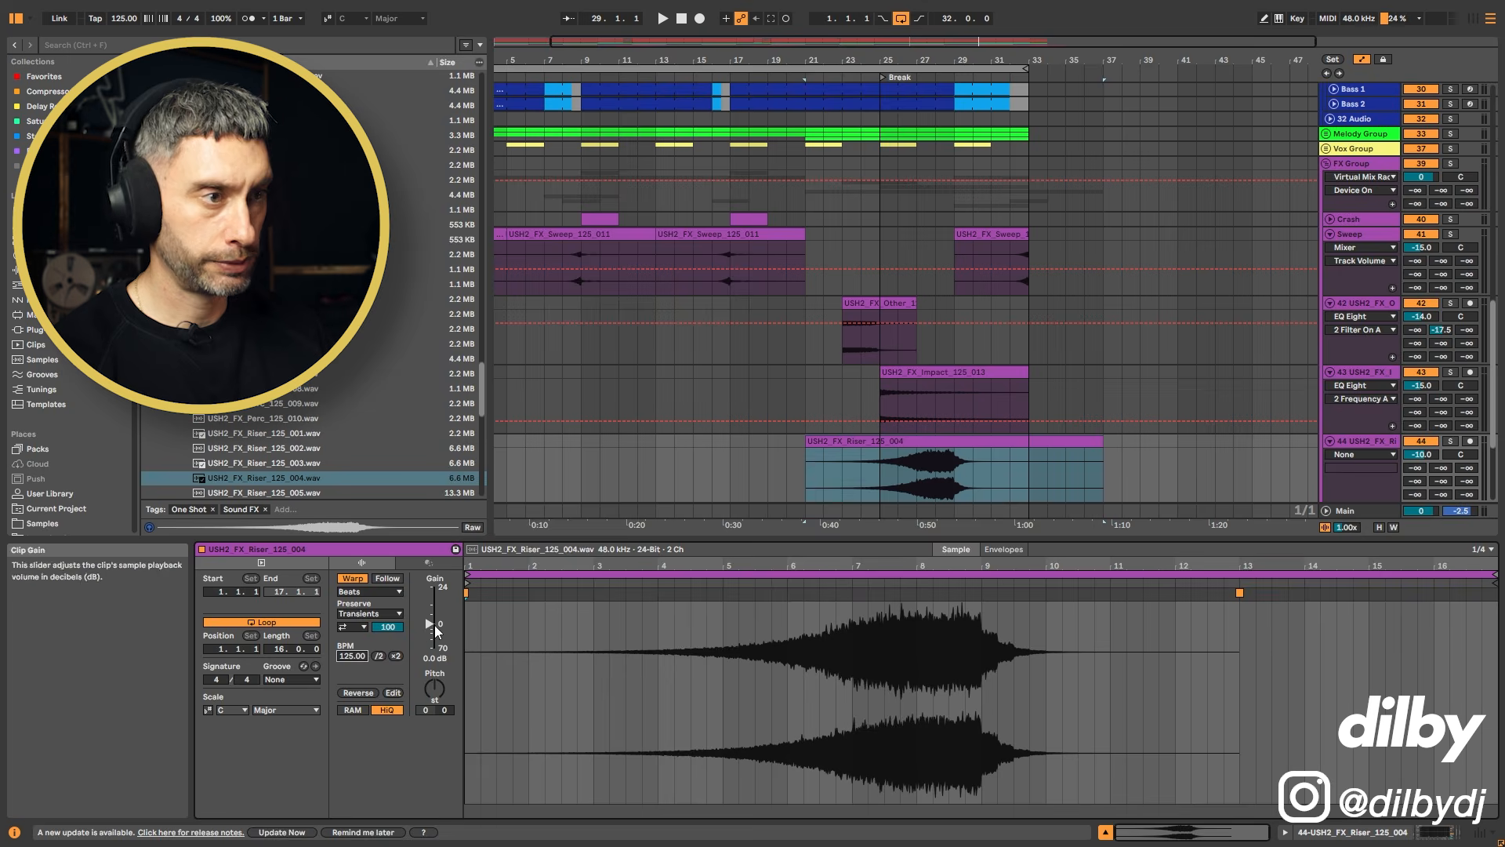
Step: Move the riser clip to start at bar 25, at the break, and play it
{"action": "left_click_drag", "start_coordinate": [990, 442], "coordinate": [1064, 444]}
{"action": "left_click", "coordinate": [916, 473]}
{"action": "key", "text": "space"}
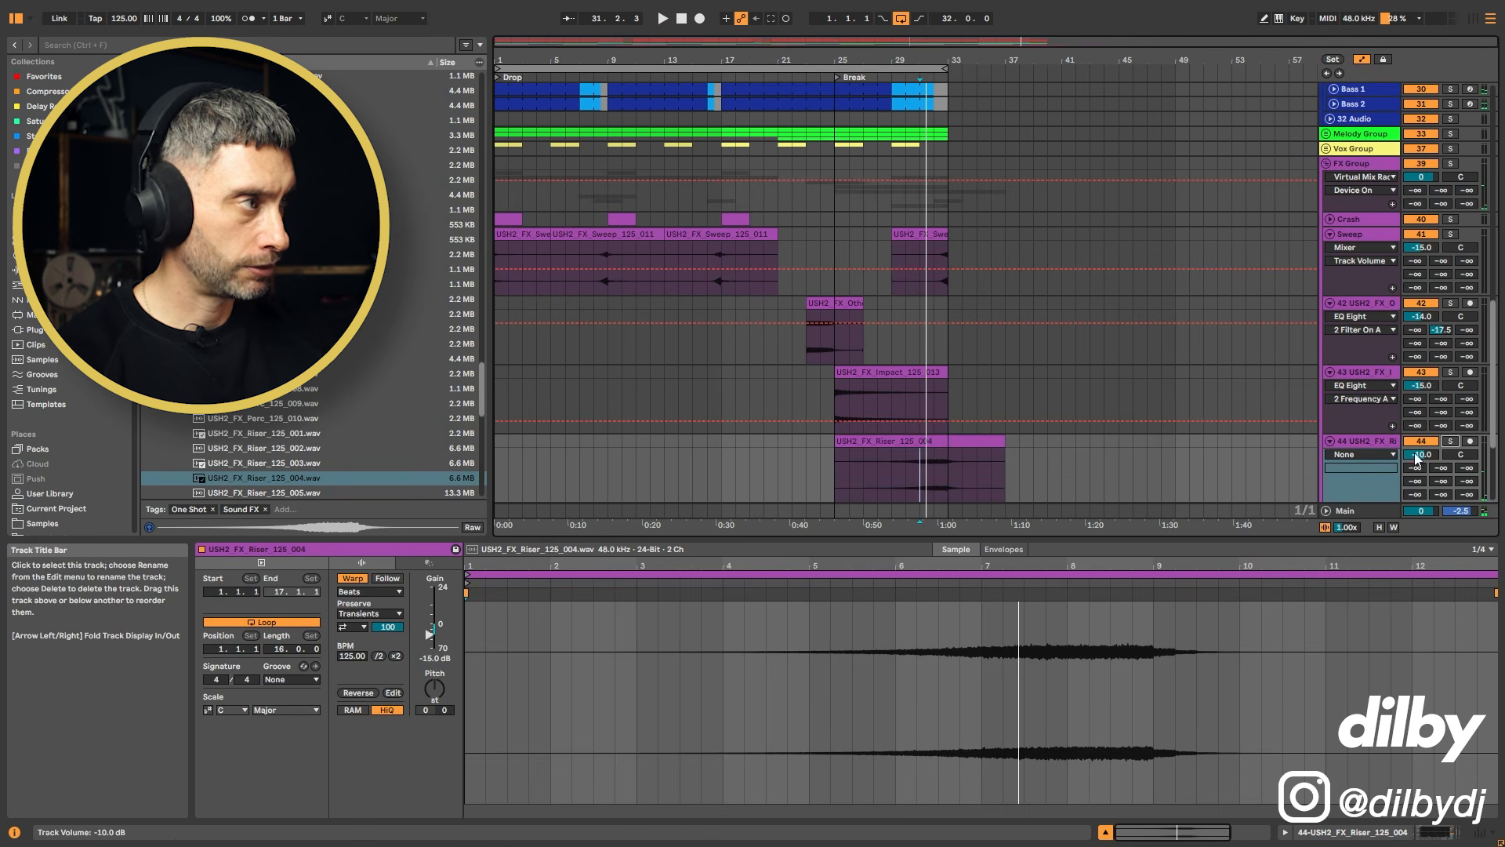
Step: Set the riser track's volume to -15 dB and play the section back
{"action": "left_click", "coordinate": [1432, 456]}
{"action": "type", "text": "-15"}
{"action": "key", "text": "Return"}
{"action": "key", "text": "space"}
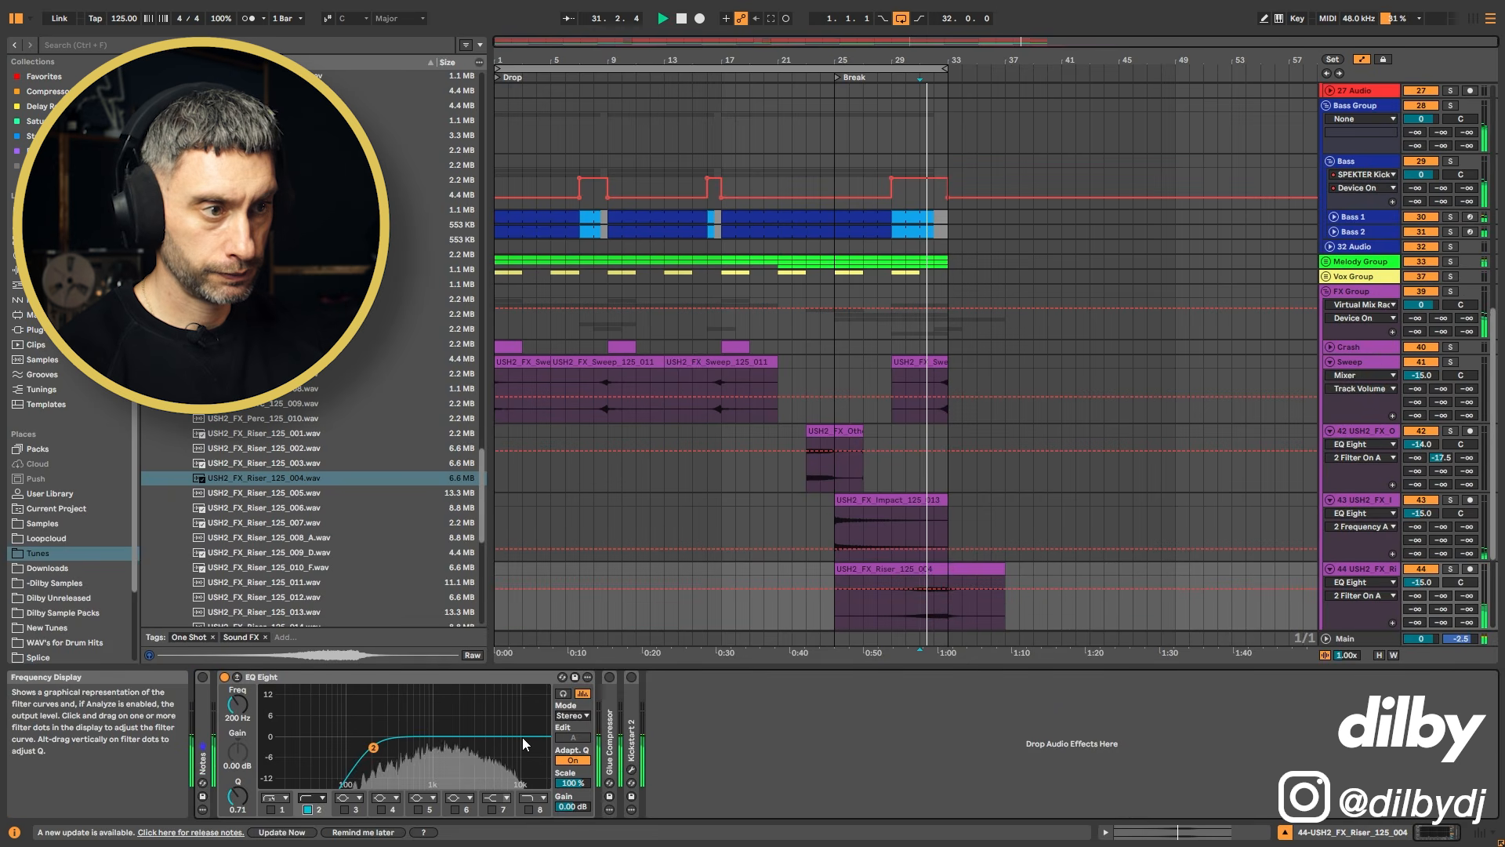
{"action": "key", "text": "space"}
{"action": "left_click", "coordinate": [821, 610]}
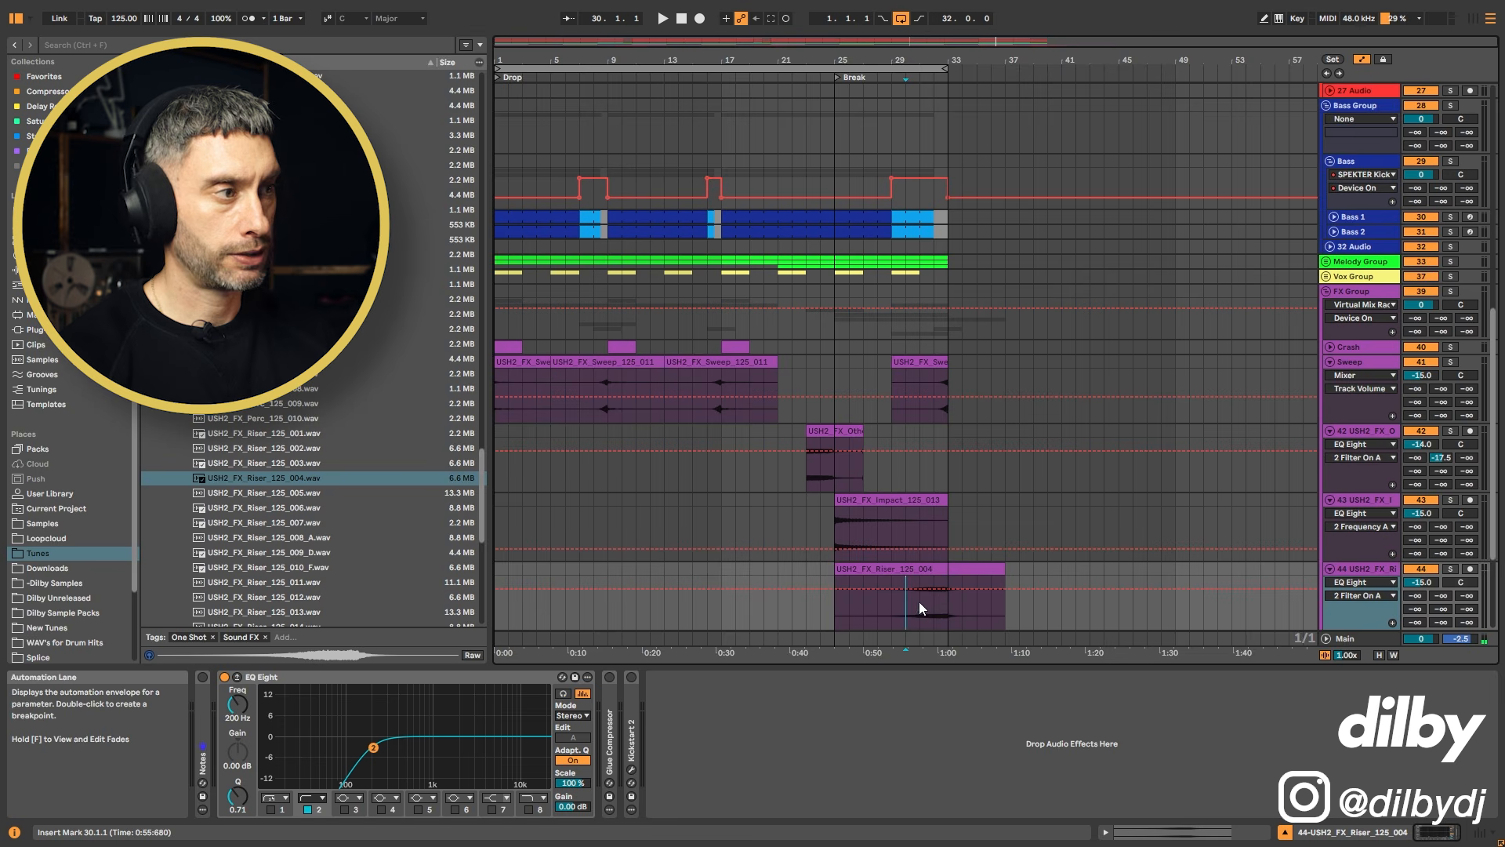
Step: Move the riser clip's part beyond bar 33 to the start of the arrangement at bar 1
{"action": "scroll", "coordinate": [919, 601], "scroll_direction": "down", "scroll_amount": 2}
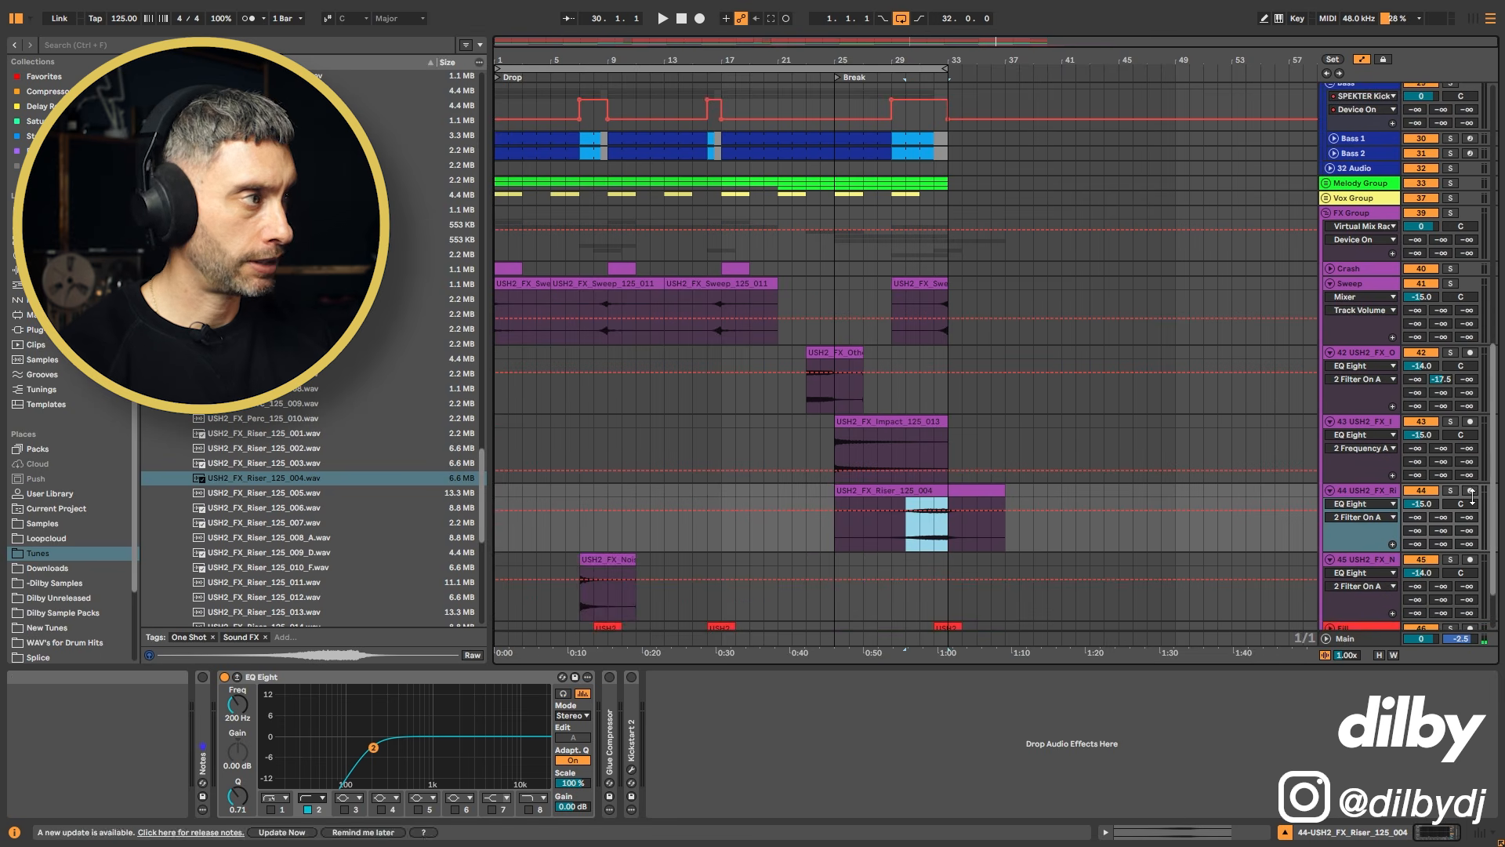
{"action": "scroll", "coordinate": [908, 571], "scroll_direction": "down", "scroll_amount": 2}
{"action": "left_click", "coordinate": [909, 573]}
{"action": "left_click", "coordinate": [939, 234]}
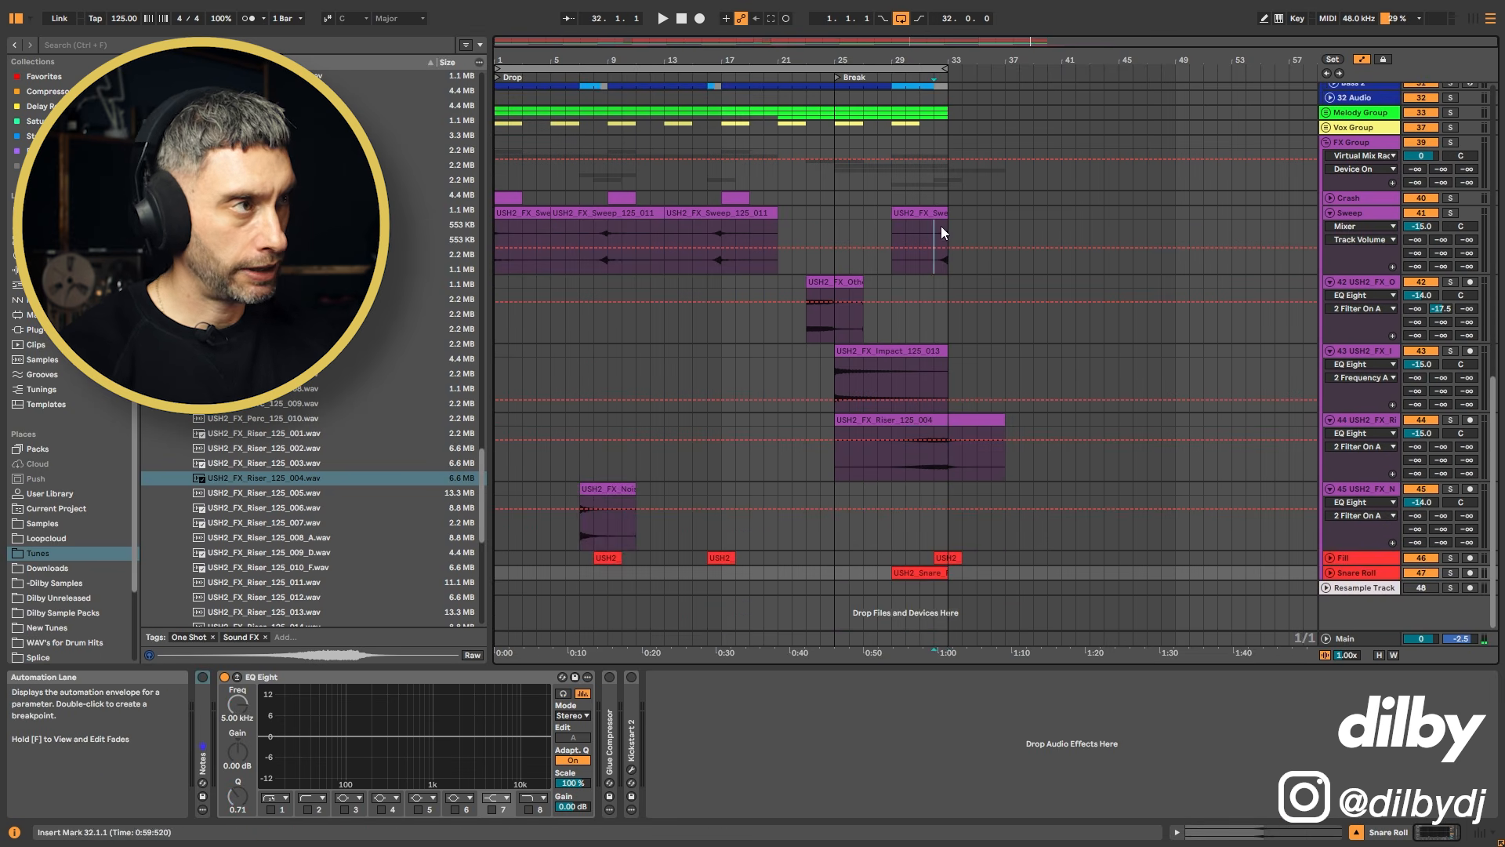
{"action": "left_click_drag", "start_coordinate": [950, 227], "coordinate": [949, 228]}
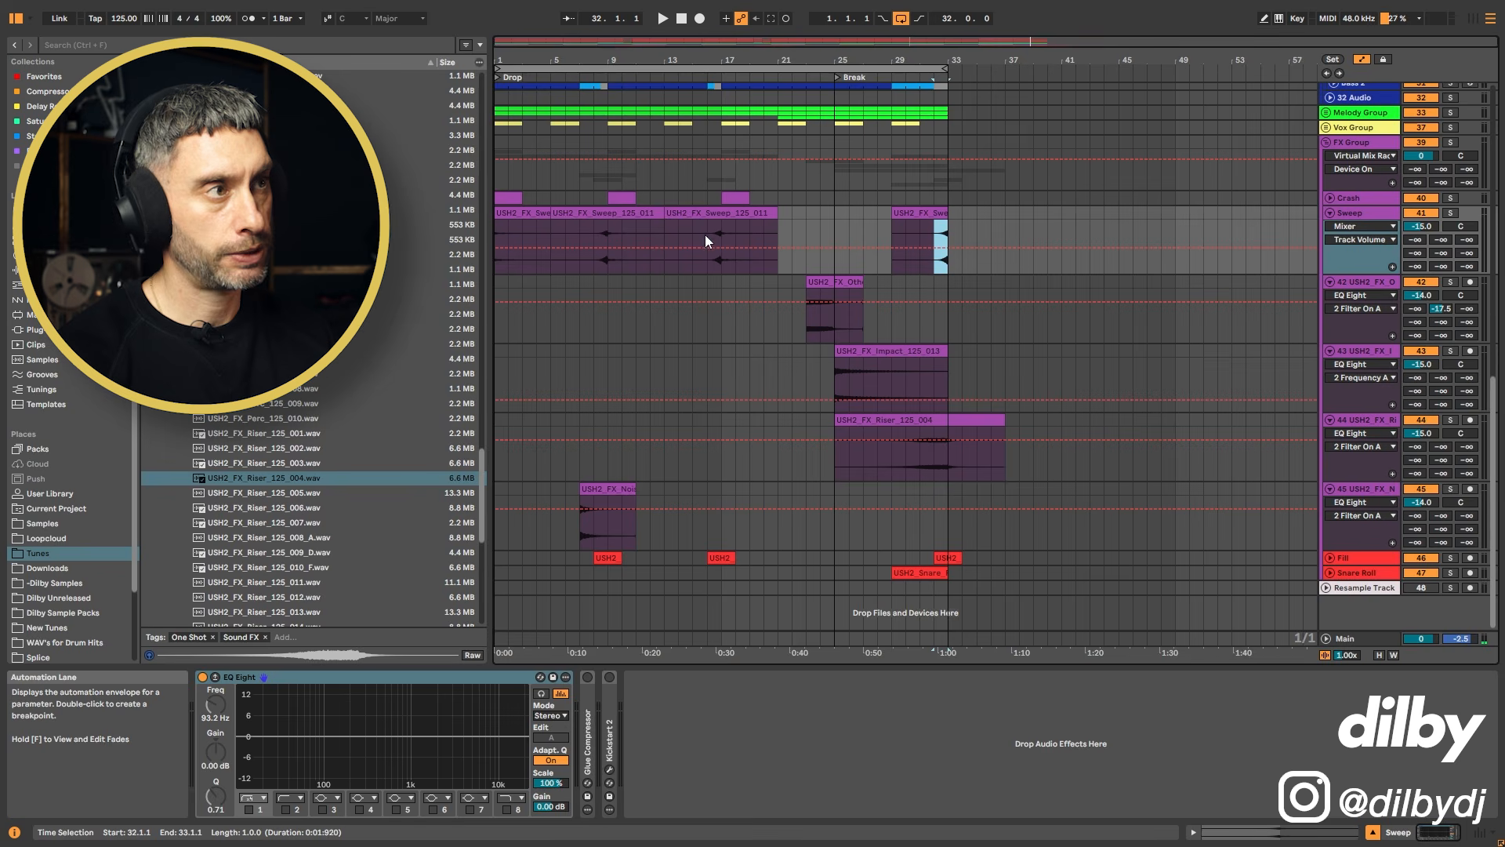
{"action": "left_click_drag", "start_coordinate": [707, 234], "coordinate": [718, 233]}
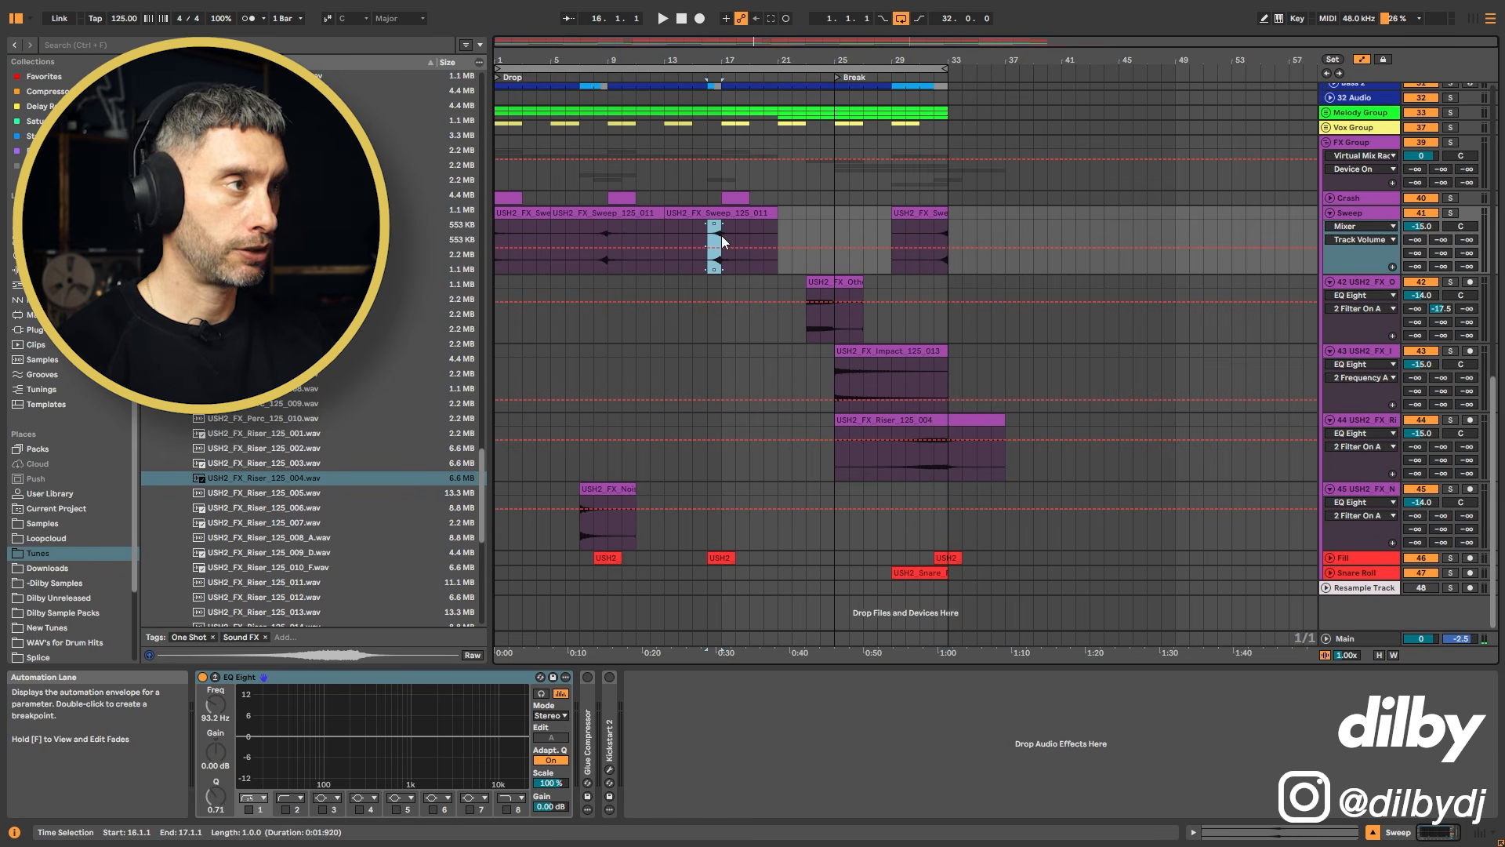
{"action": "left_click_drag", "start_coordinate": [1031, 421], "coordinate": [518, 419]}
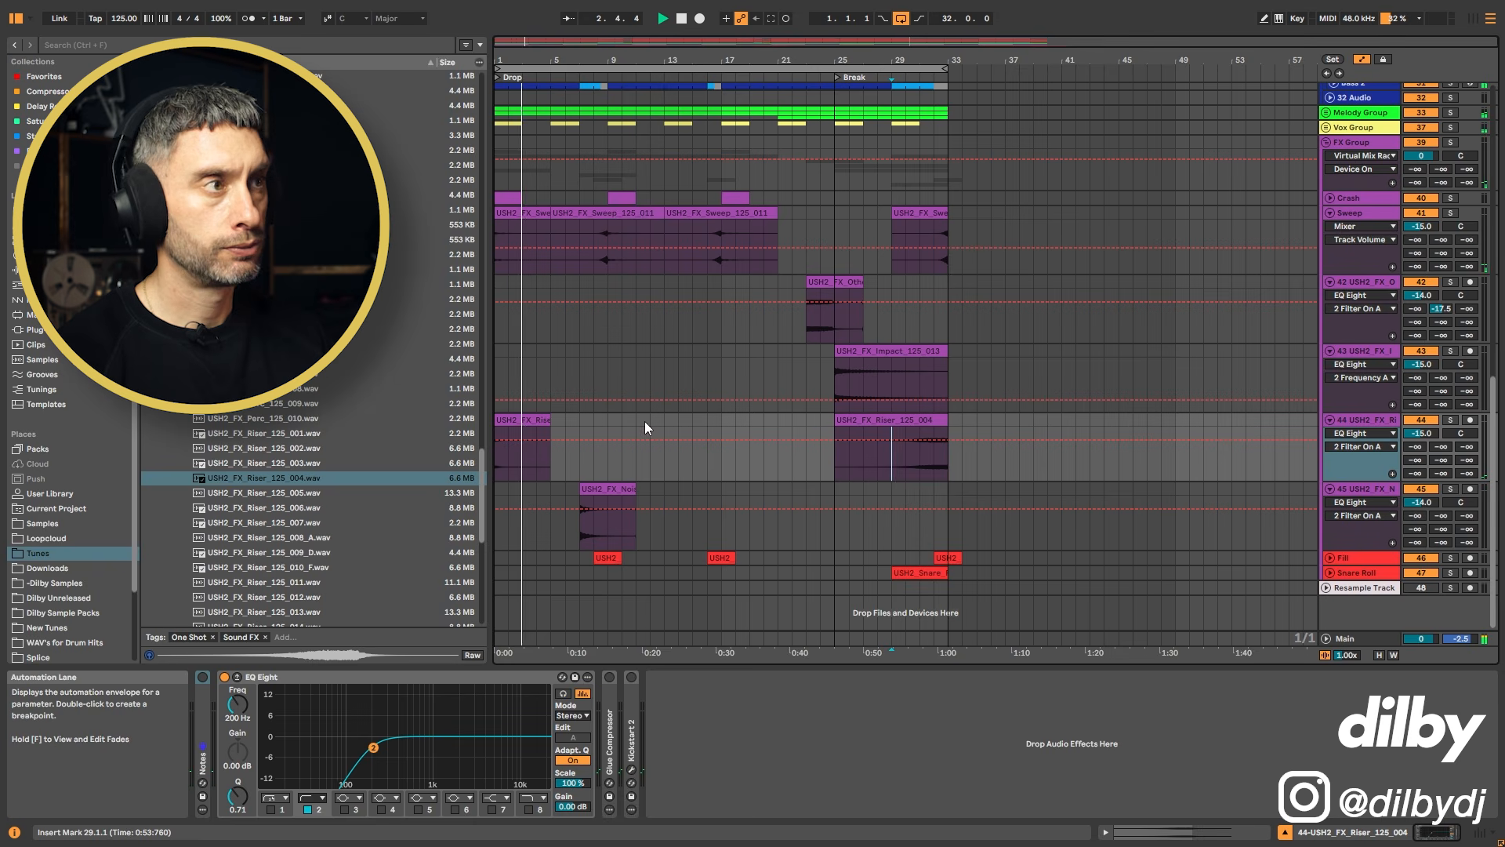
Step: Deactivate the kick clip section in the break from bar 25 to bar 29
{"action": "left_click", "coordinate": [577, 469]}
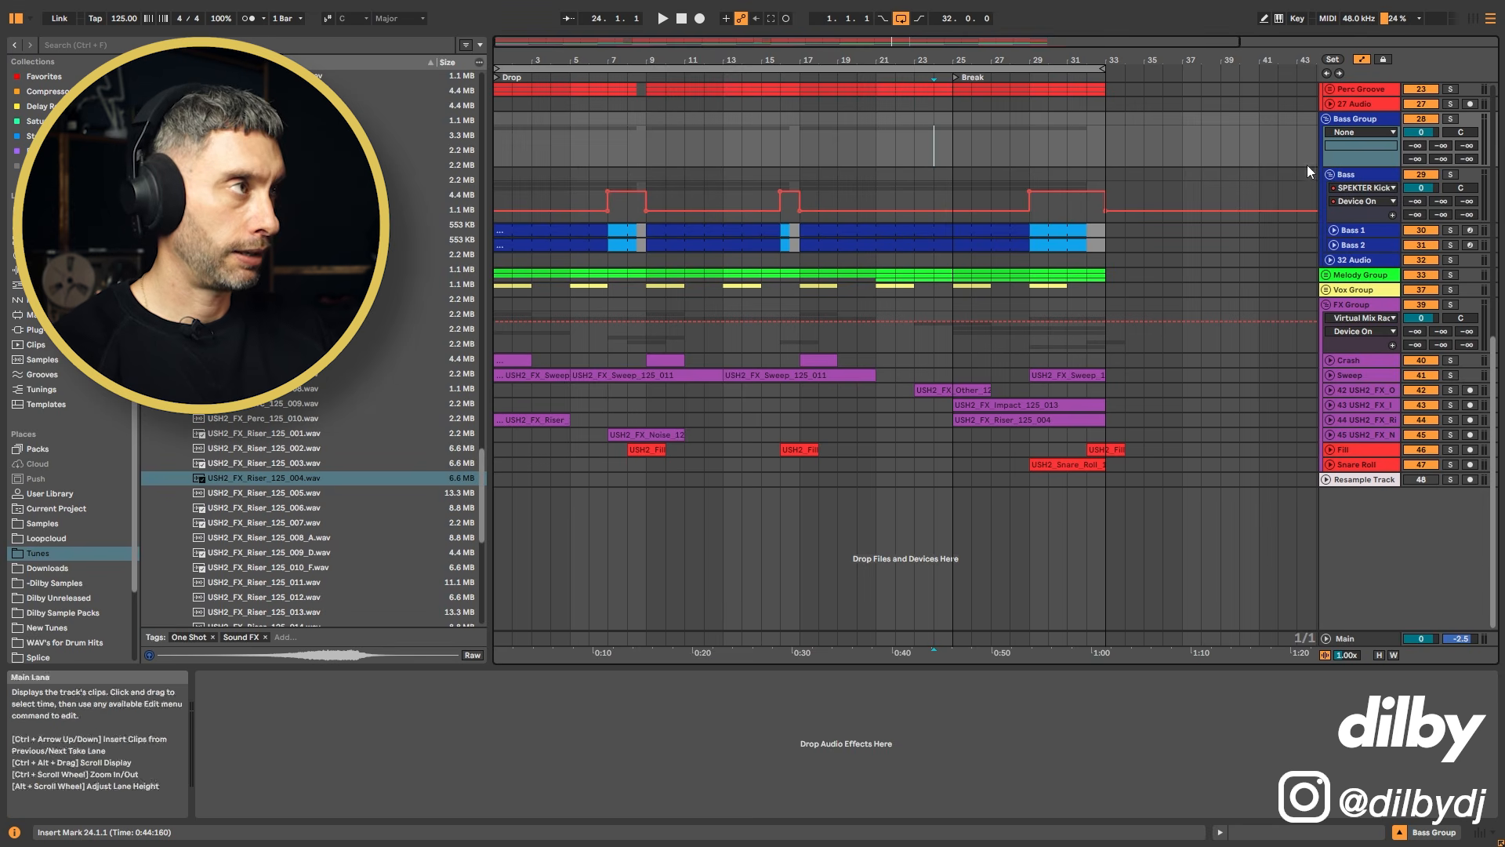
{"action": "scroll", "coordinate": [1307, 165], "scroll_direction": "up", "scroll_amount": 10}
{"action": "left_click", "coordinate": [973, 270]}
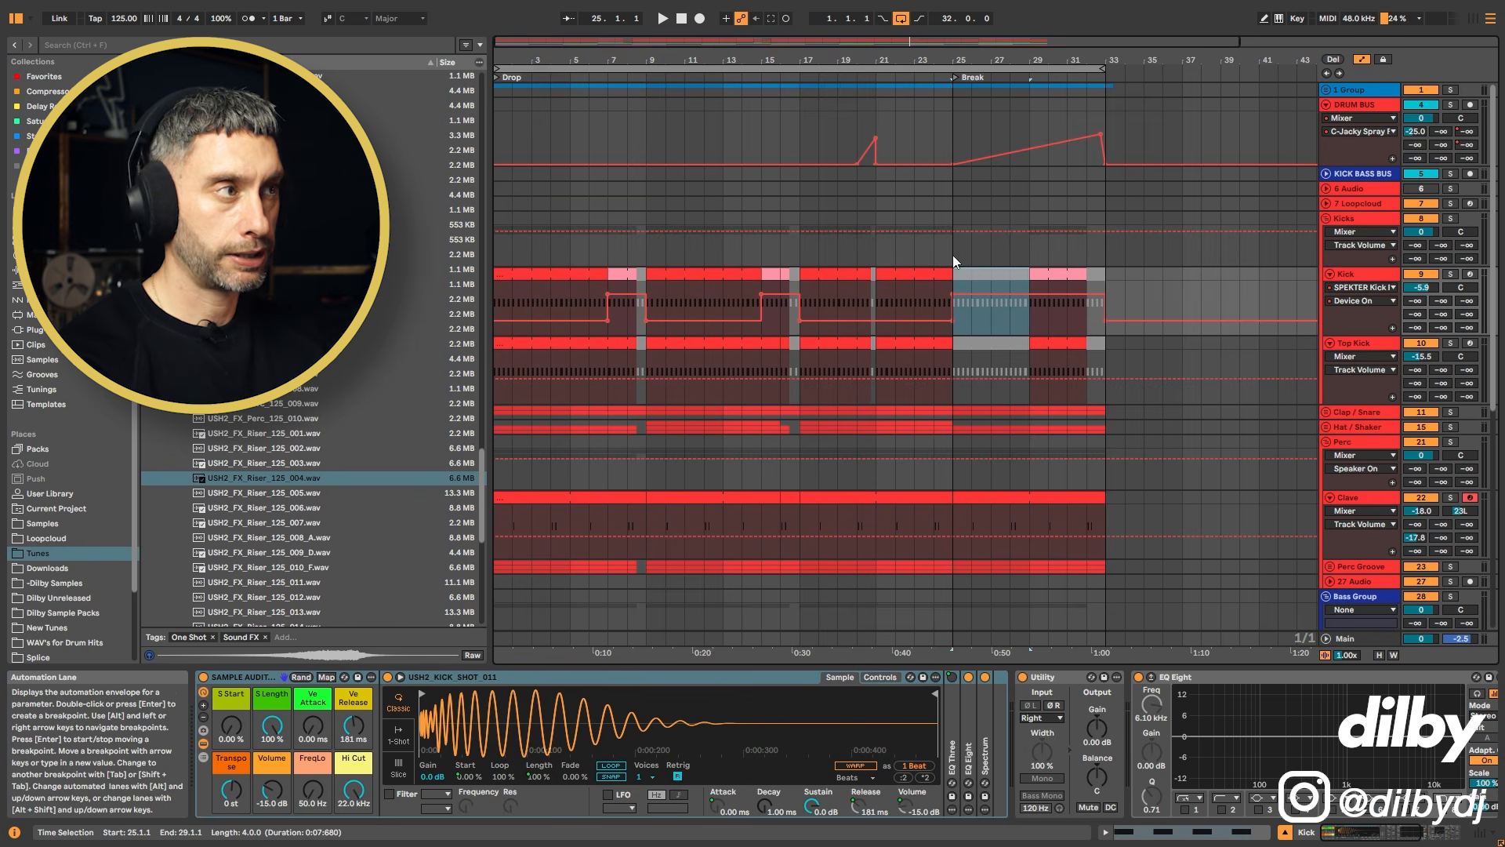
{"action": "left_click", "coordinate": [951, 254]}
{"action": "left_click", "coordinate": [988, 274]}
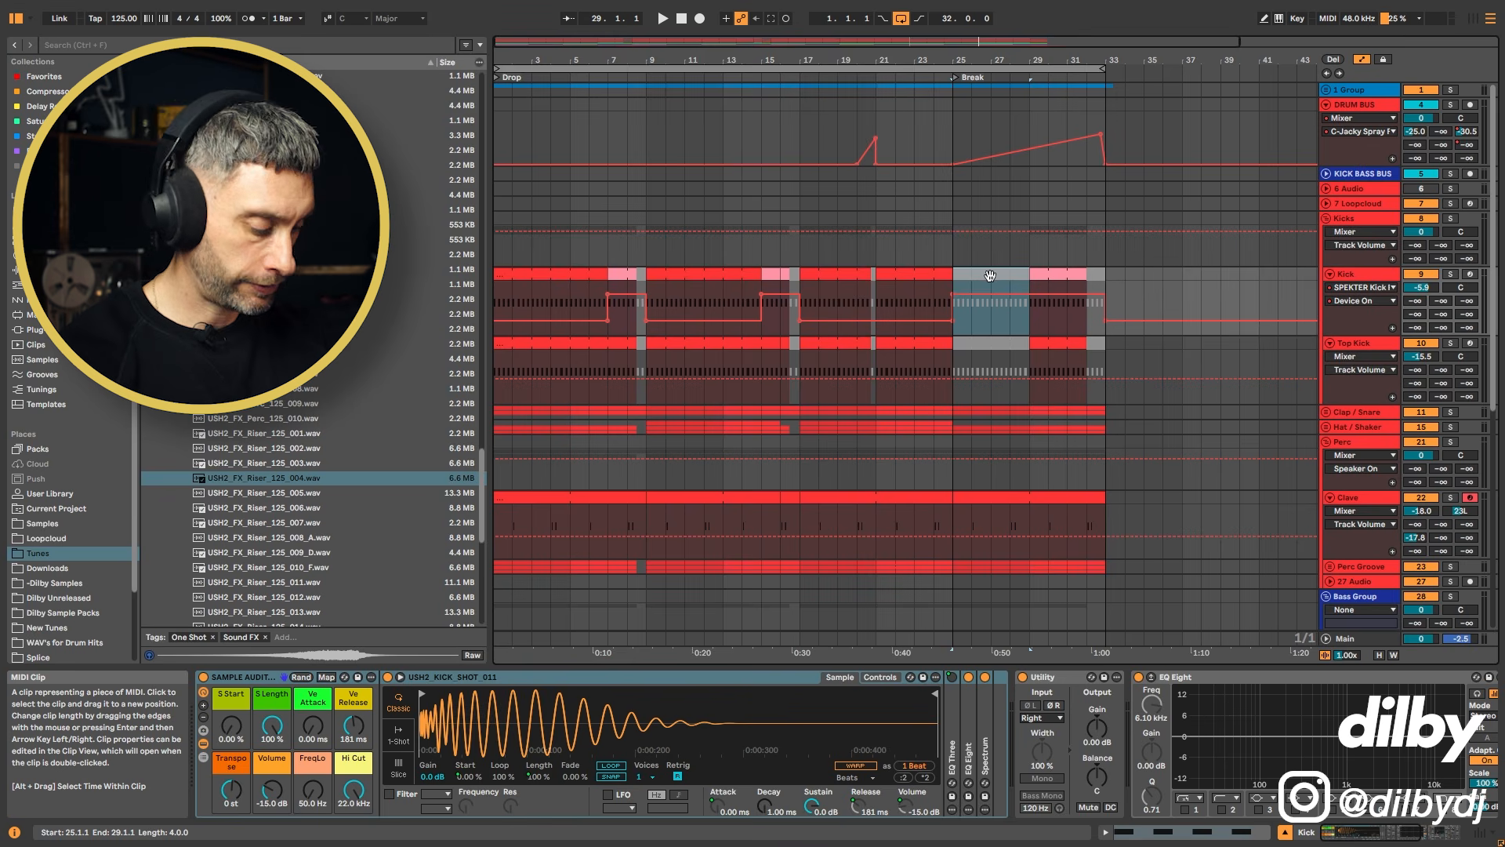
{"action": "left_click", "coordinate": [939, 251]}
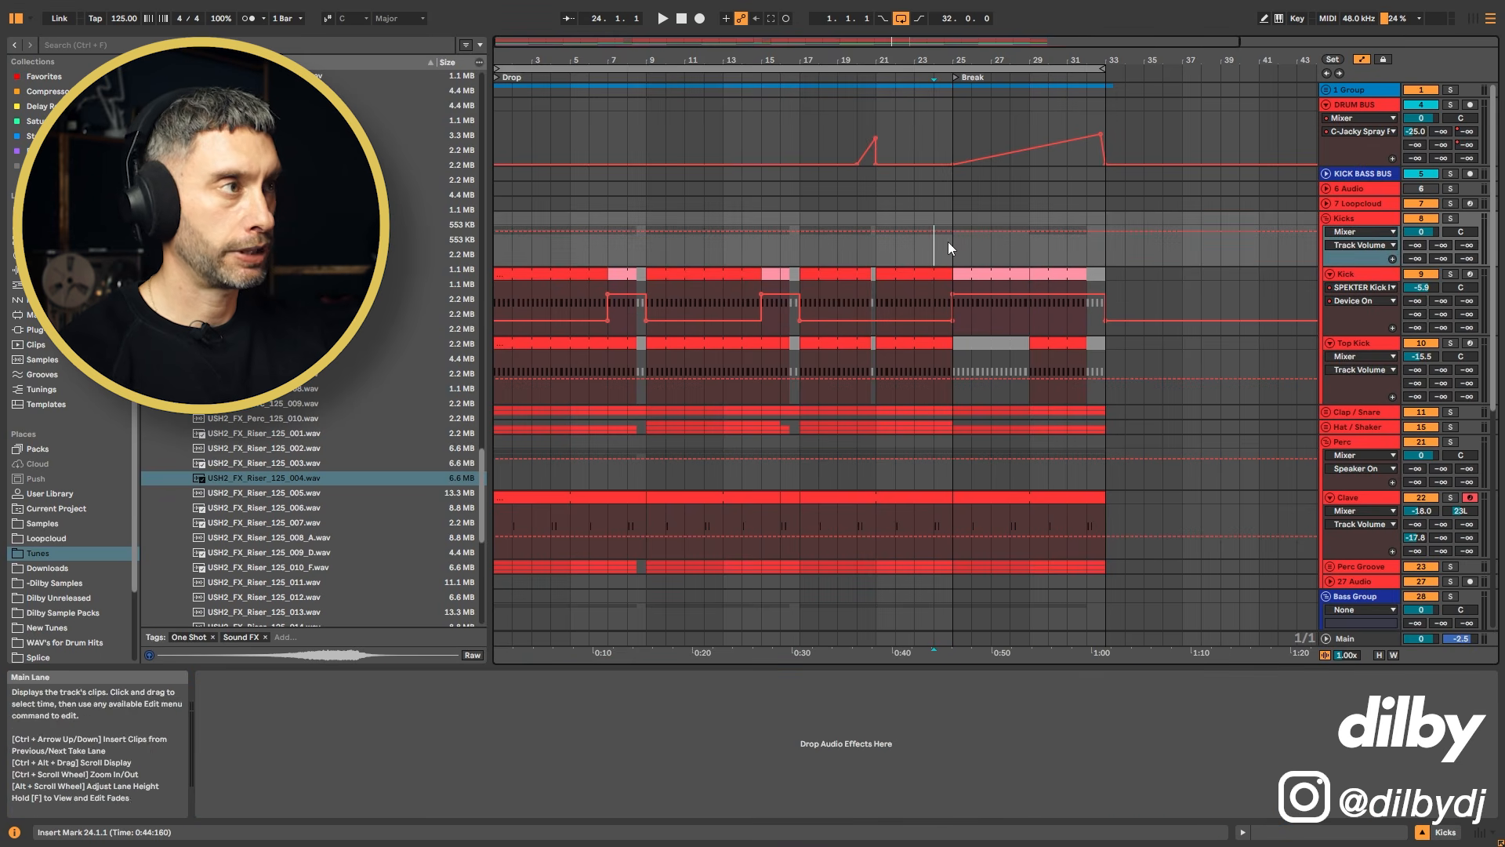
{"action": "left_click", "coordinate": [974, 273]}
{"action": "key", "text": "0"}
{"action": "left_click", "coordinate": [941, 252]}
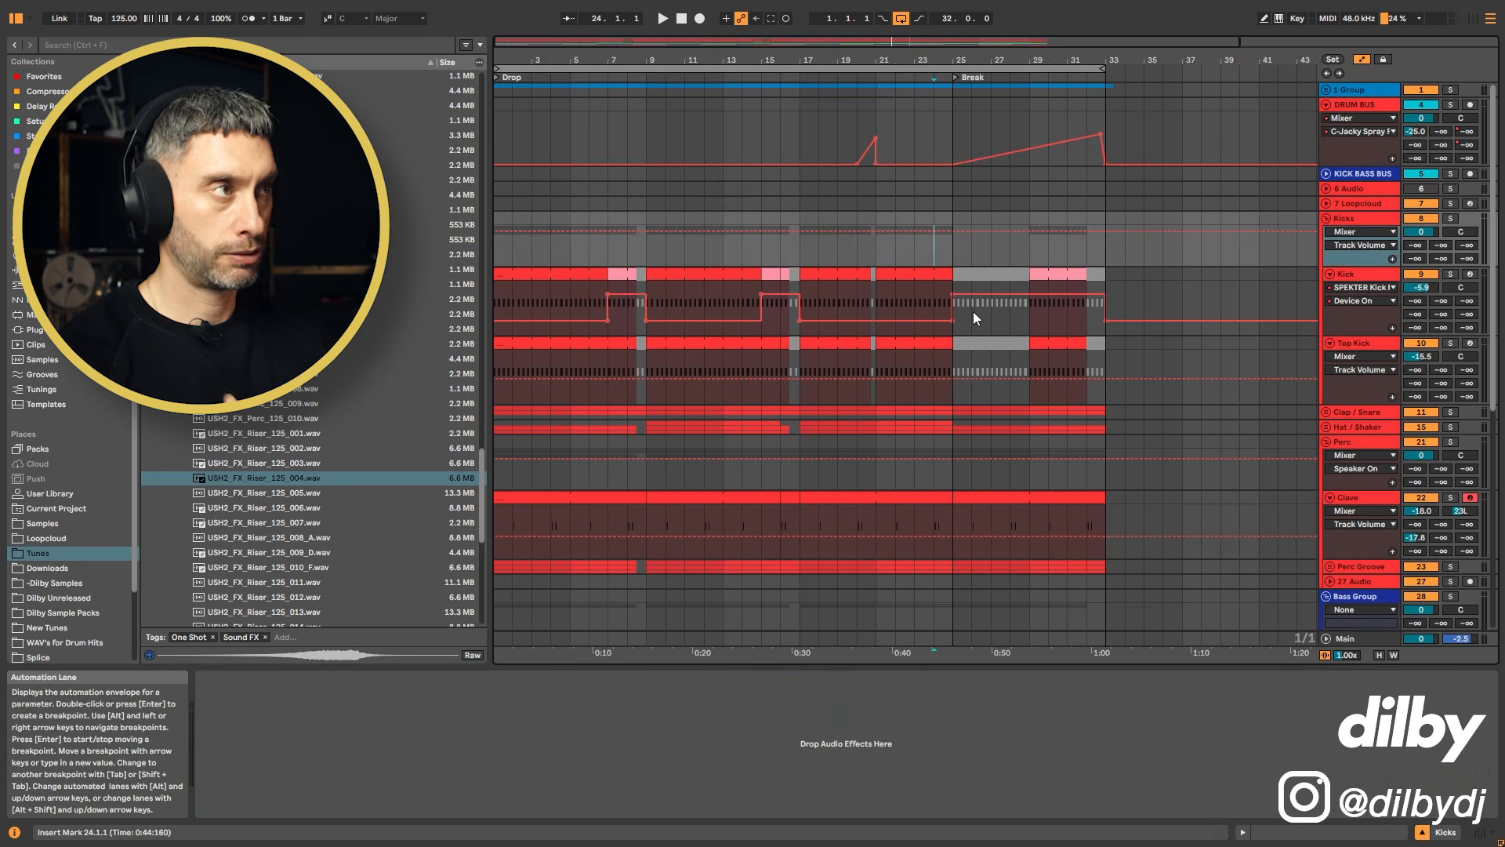
Step: Inspect the drum bus send automation and the kick and bass clips across the break
{"action": "left_click", "coordinate": [1365, 107]}
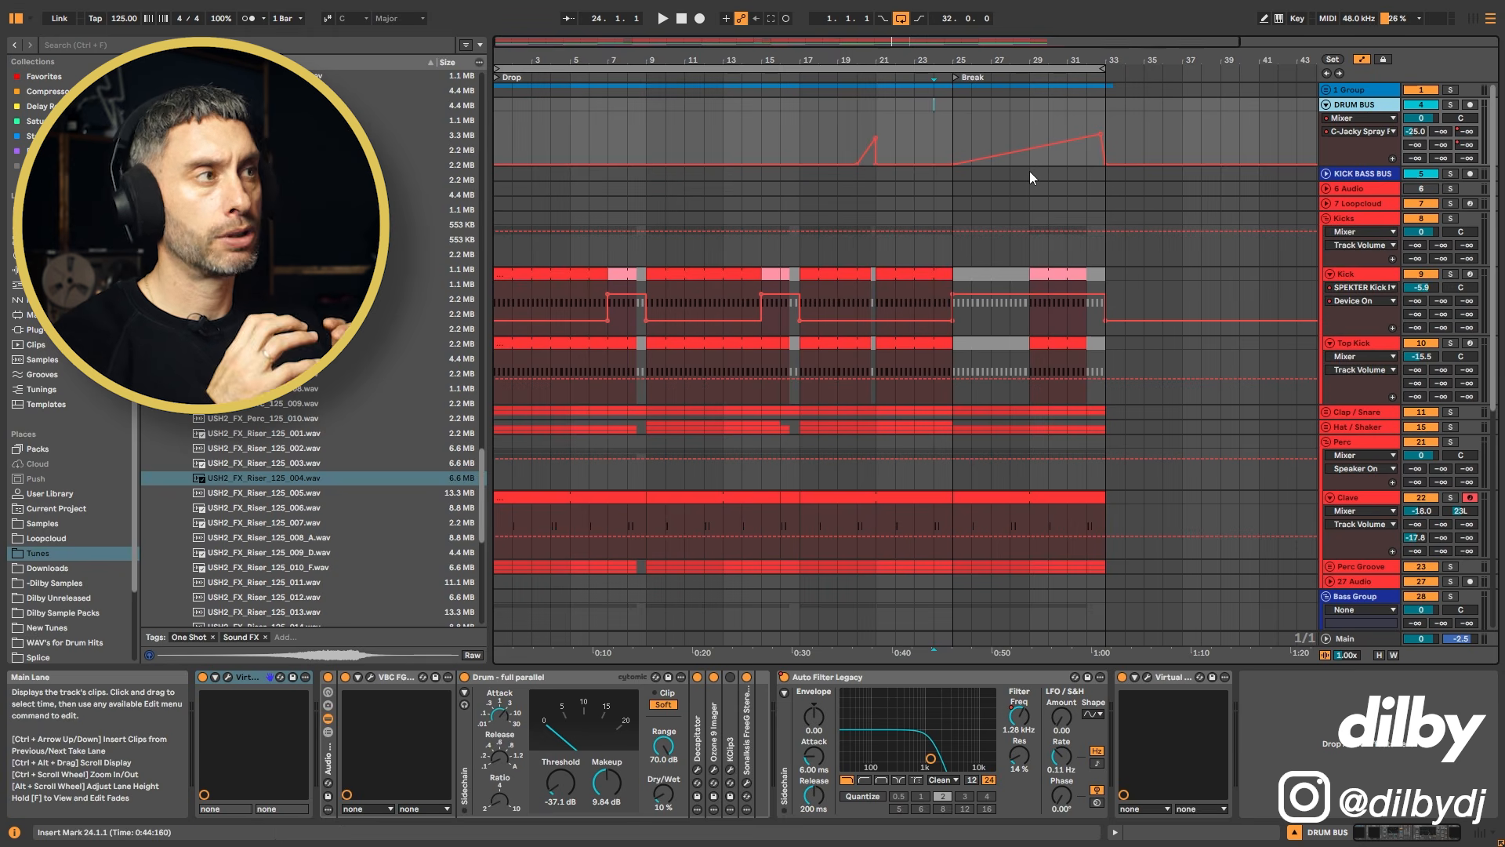
{"action": "left_click_drag", "start_coordinate": [896, 118], "coordinate": [956, 117]}
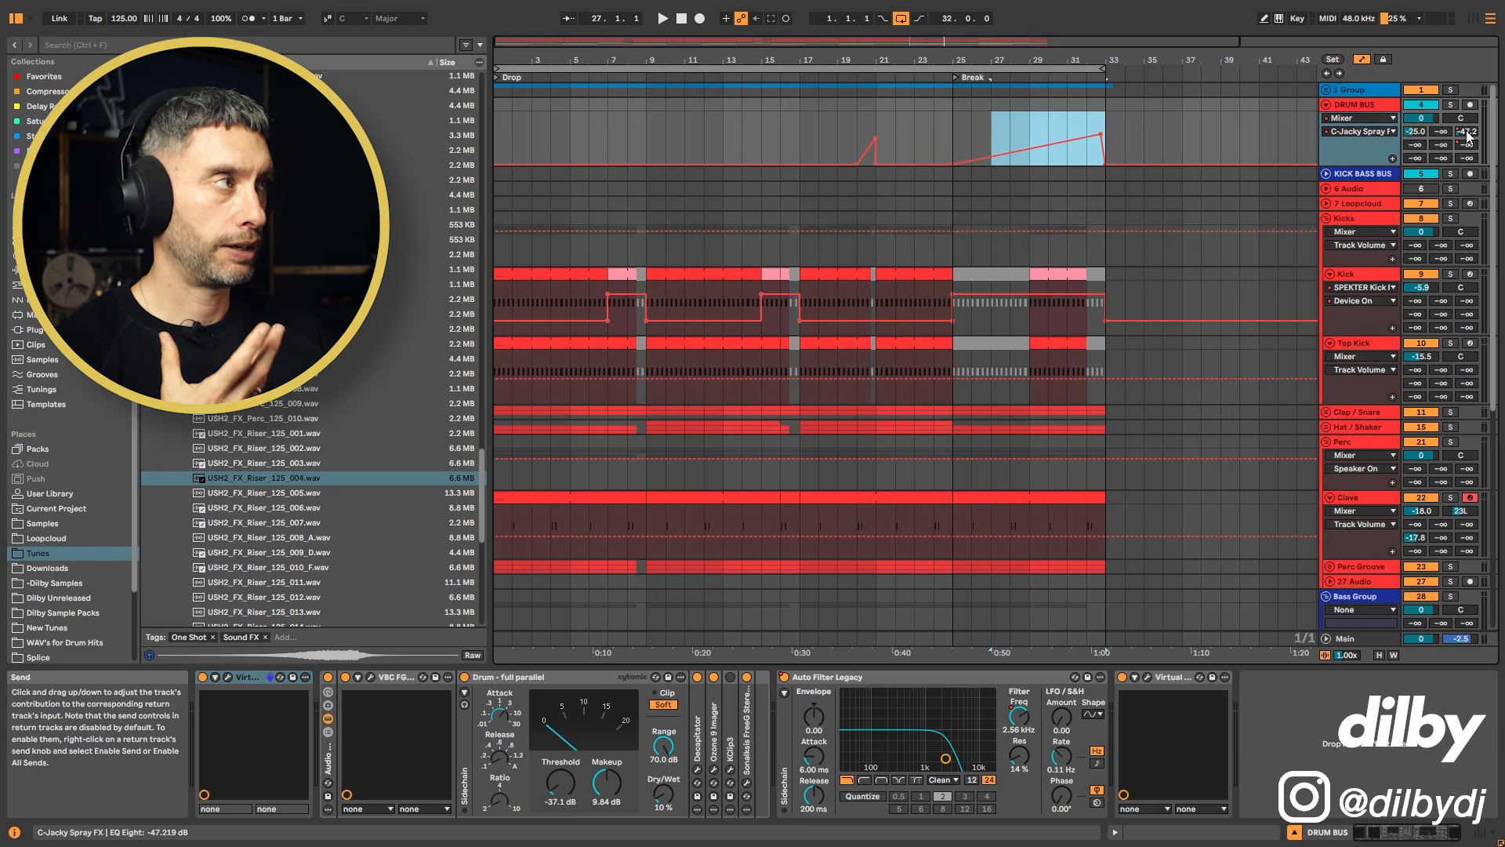
{"action": "scroll", "coordinate": [1007, 353], "scroll_direction": "down", "scroll_amount": 2}
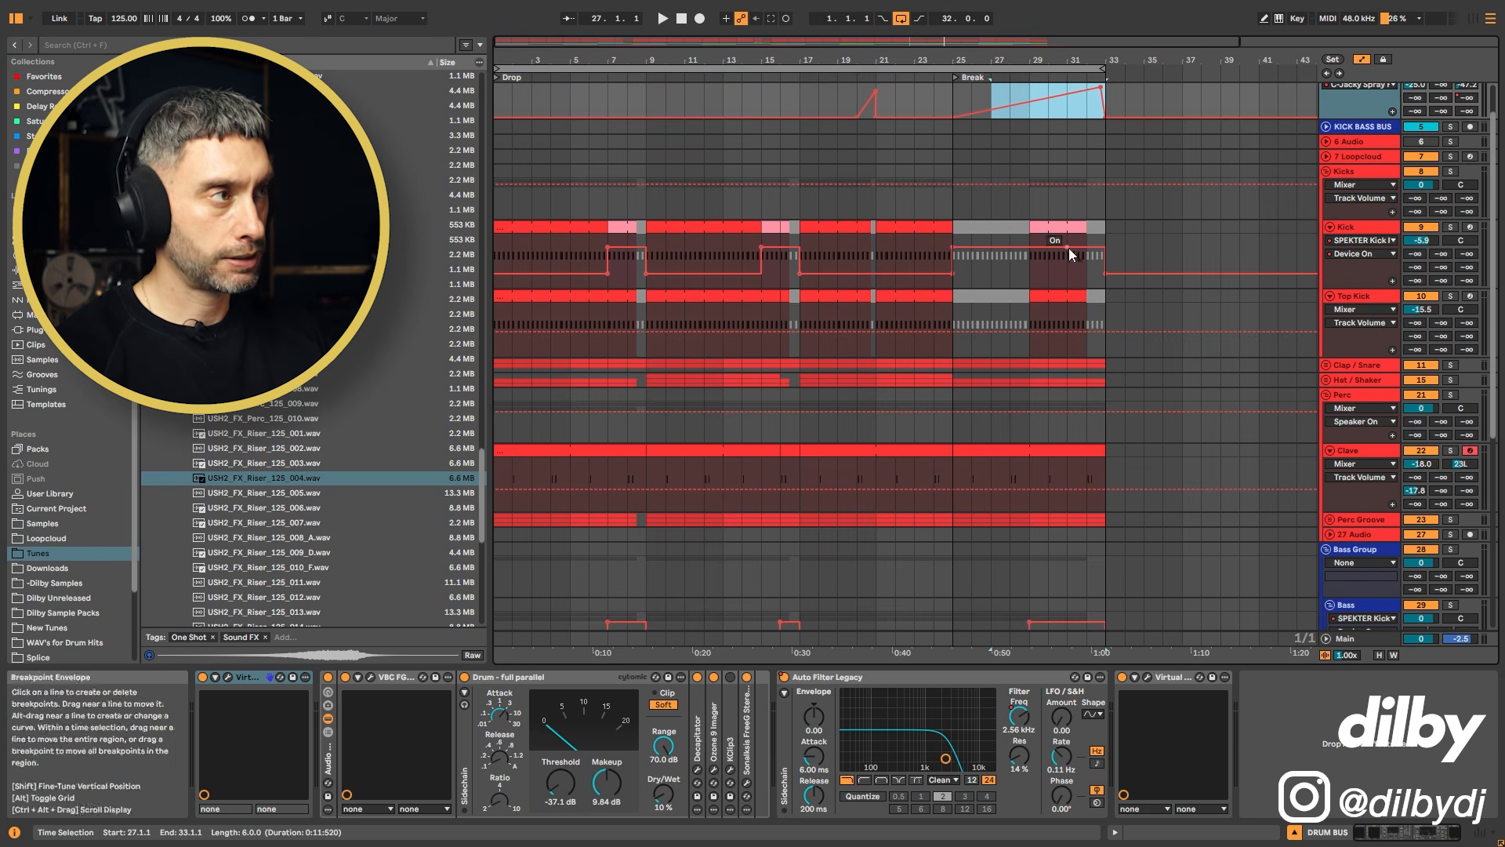
{"action": "left_click", "coordinate": [1098, 317]}
{"action": "scroll", "coordinate": [1100, 392], "scroll_direction": "down", "scroll_amount": 5}
{"action": "scroll", "coordinate": [1098, 472], "scroll_direction": "down", "scroll_amount": 1}
{"action": "left_click", "coordinate": [1096, 519]}
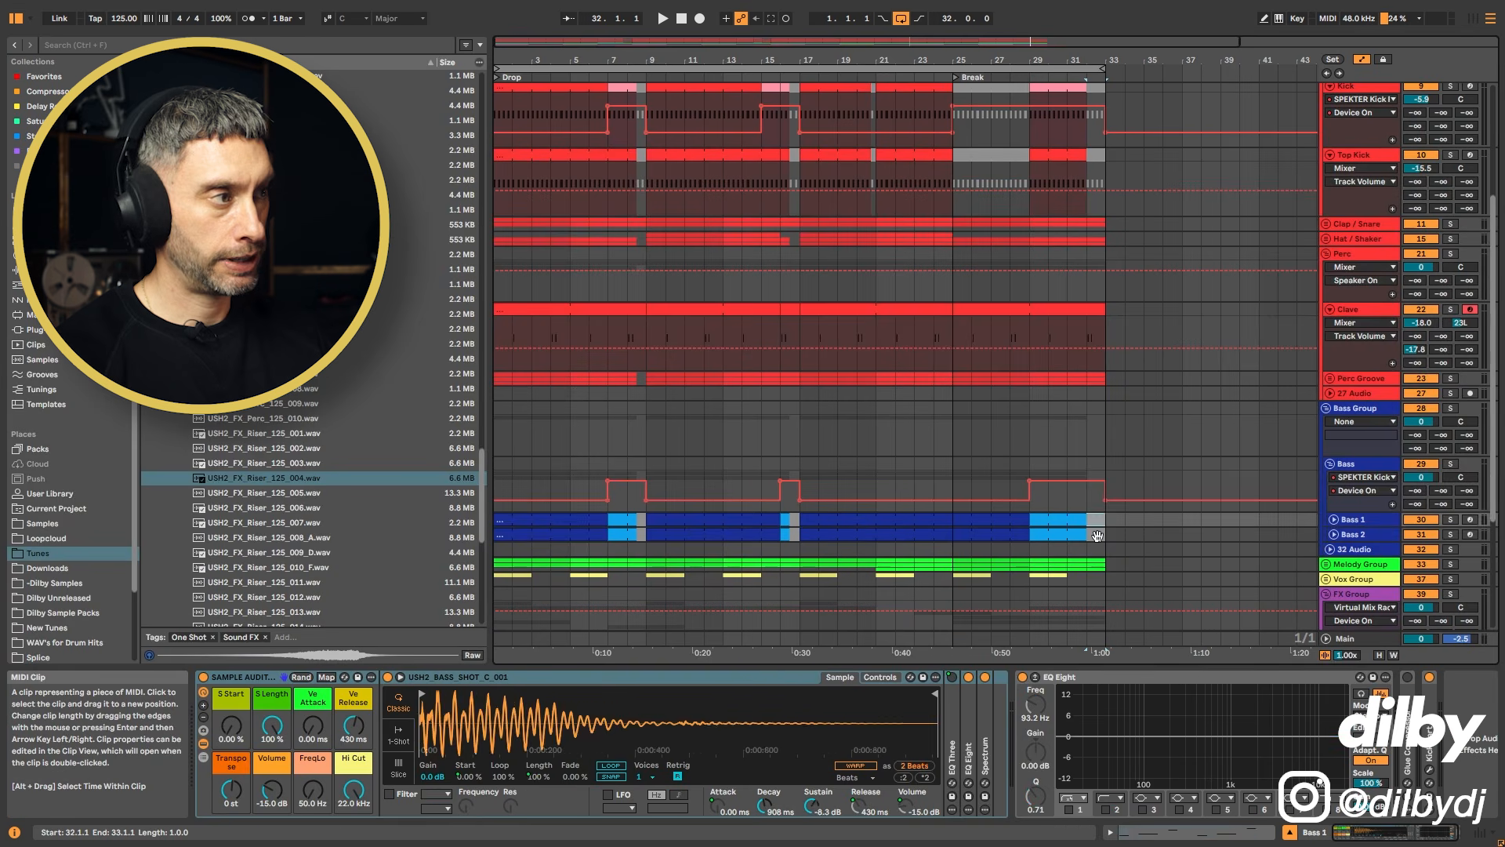
{"action": "left_click", "coordinate": [1097, 535]}
{"action": "left_click", "coordinate": [794, 534]}
{"action": "left_click", "coordinate": [814, 521]}
{"action": "scroll", "coordinate": [944, 346], "scroll_direction": "up", "scroll_amount": 8}
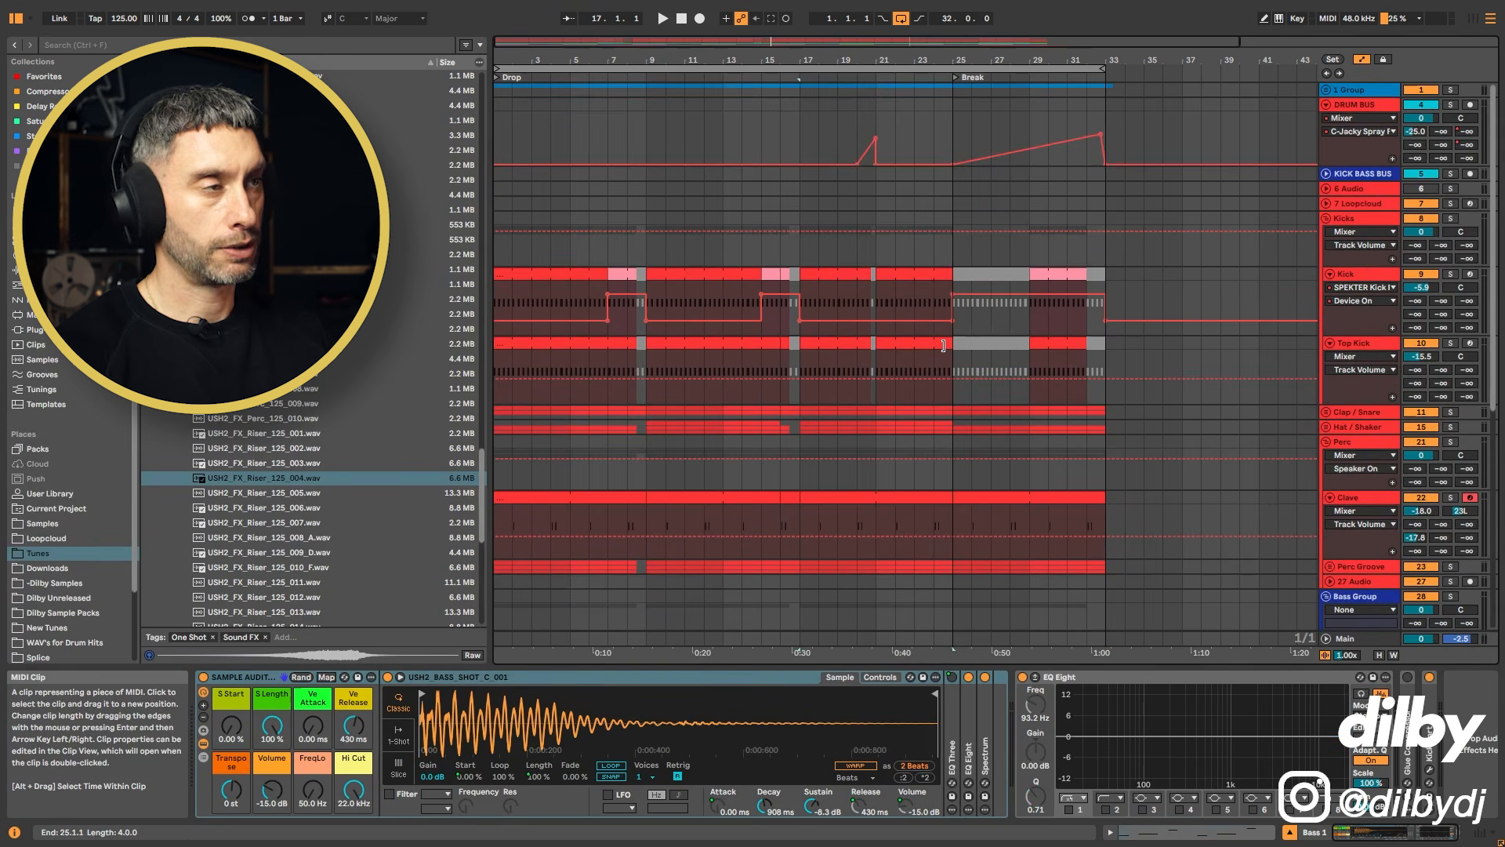
{"action": "scroll", "coordinate": [943, 346], "scroll_direction": "down", "scroll_amount": 15}
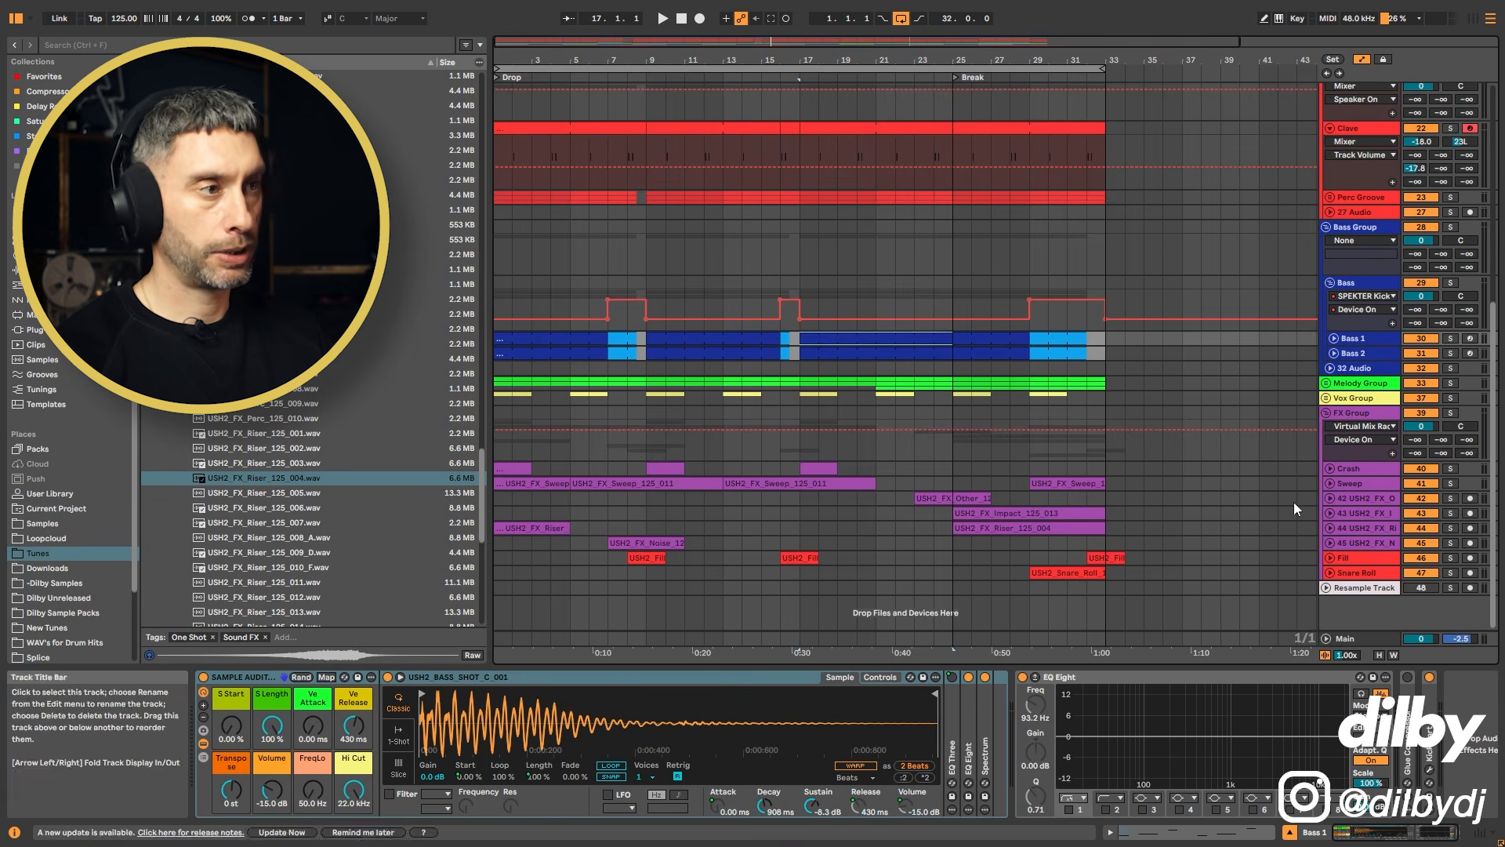
Step: Review the noise and riser clips in the FX group, and fold all tracks of the arrangement
{"action": "left_click", "coordinate": [664, 541]}
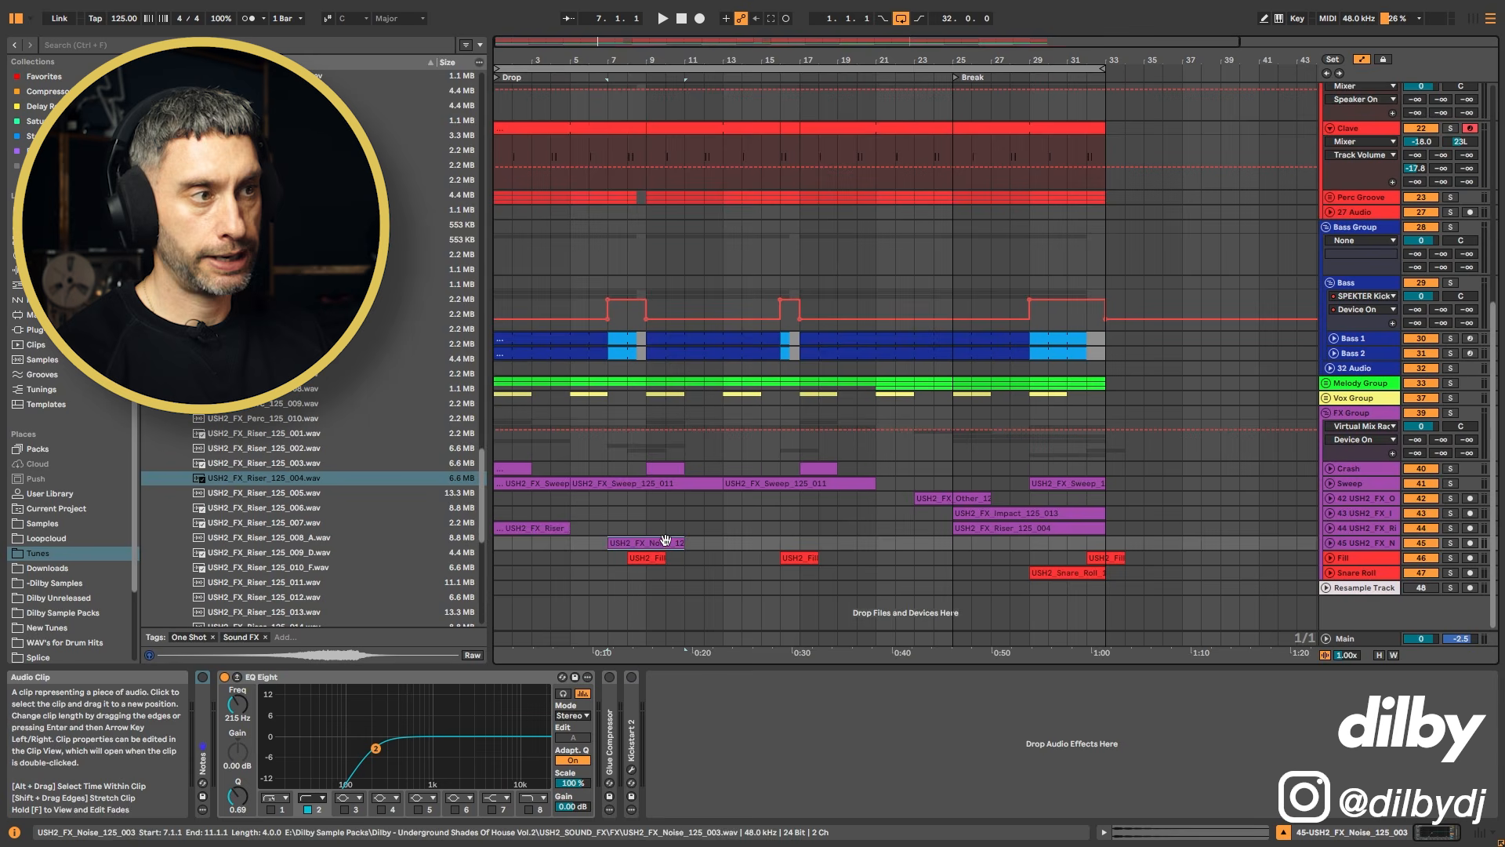
{"action": "left_click", "coordinate": [1043, 529]}
{"action": "left_click", "coordinate": [1054, 514]}
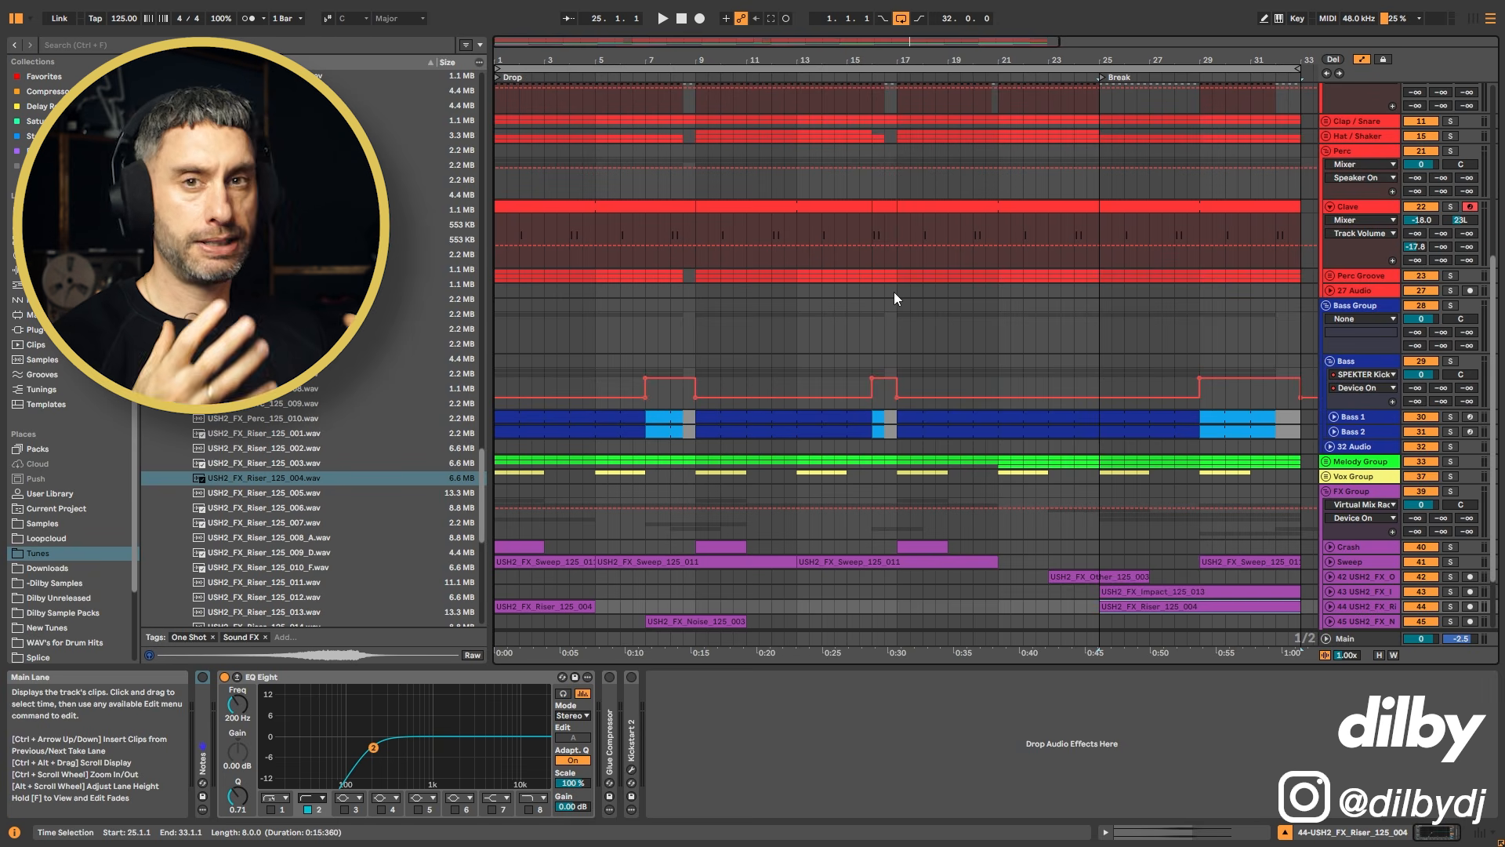
{"action": "key", "text": "alt+u"}
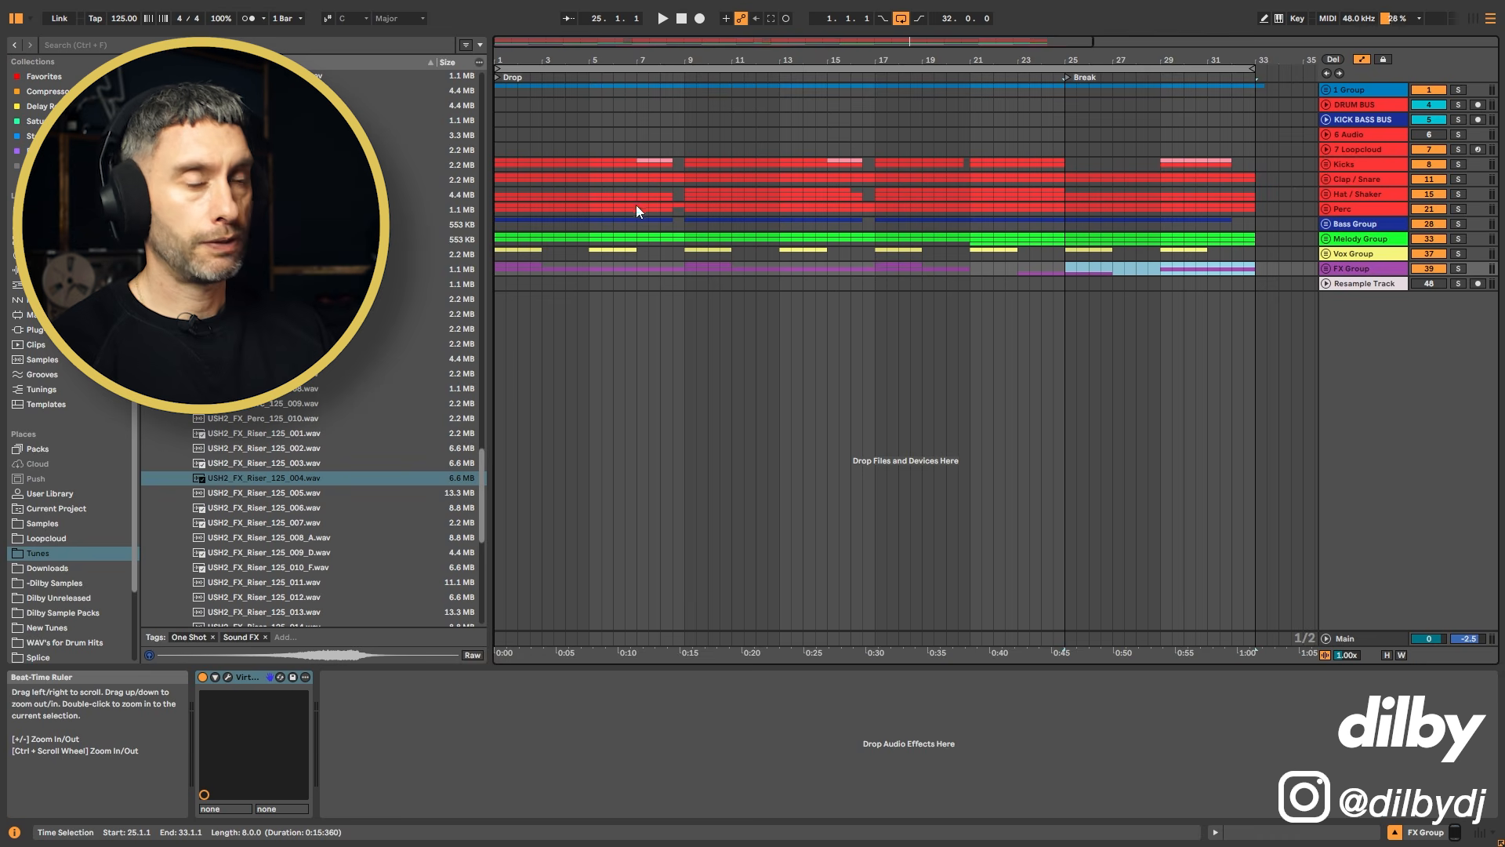